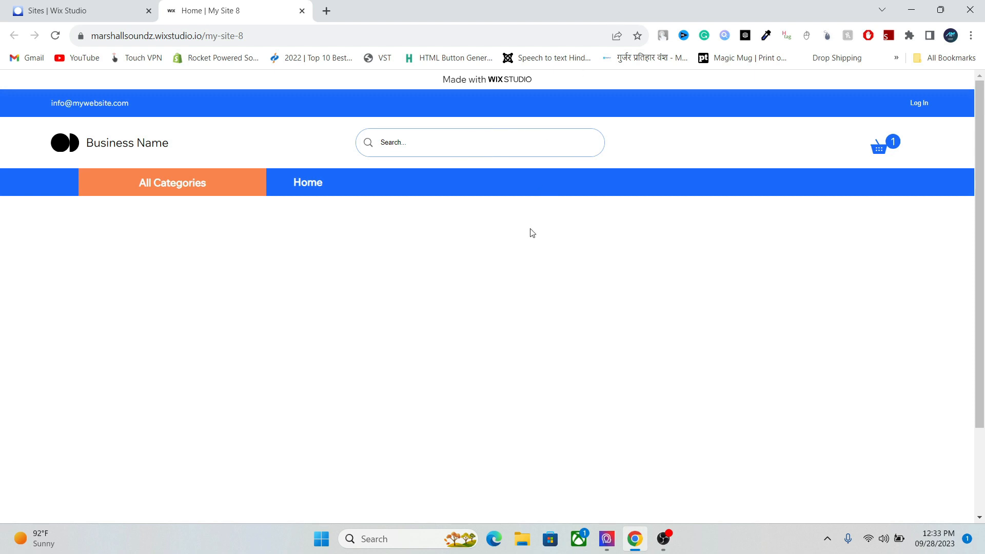
- View the All Categories dropdown, then go back to the Wix Studio Sites dashboard
mouse_move(200, 190)
click(76, 11)
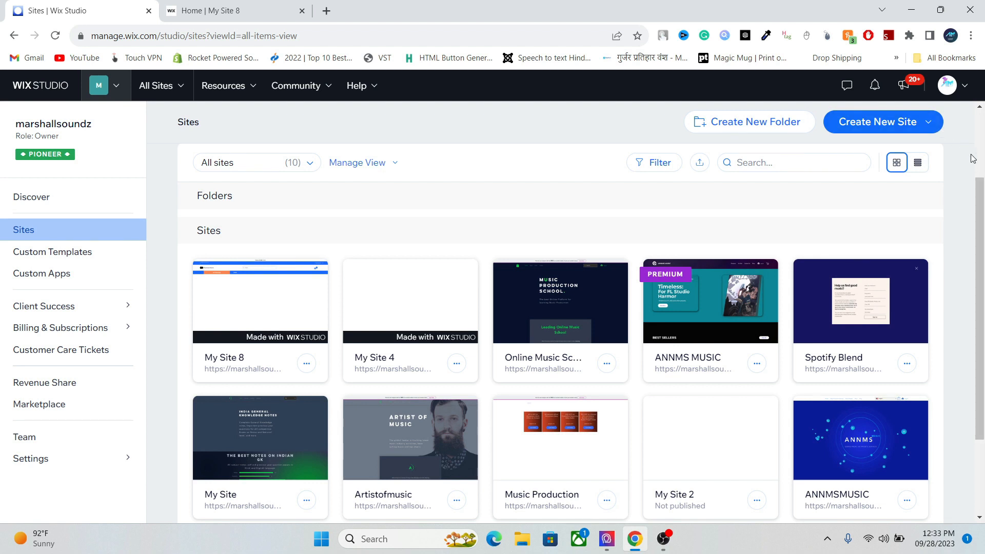
- Create a new site from a blank canvas
click(929, 130)
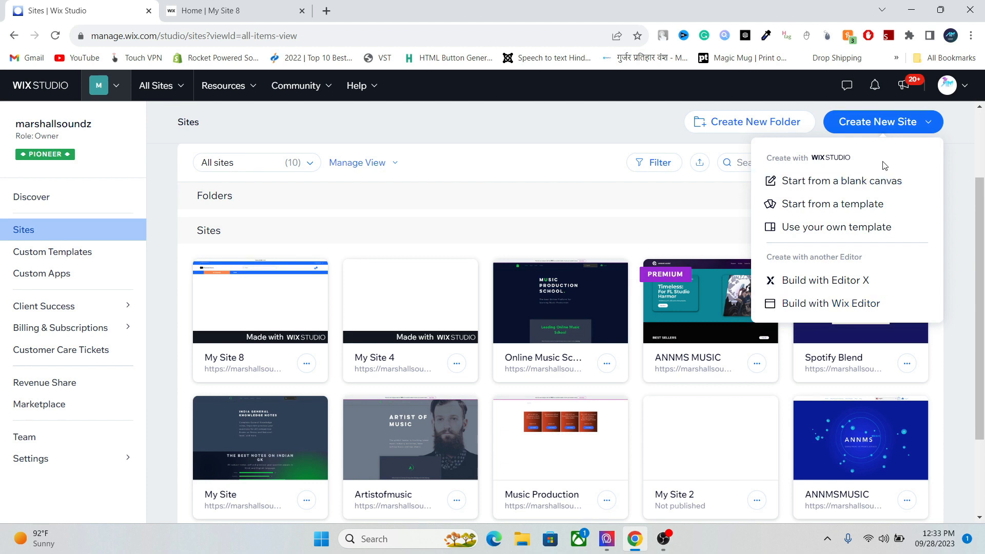
click(859, 182)
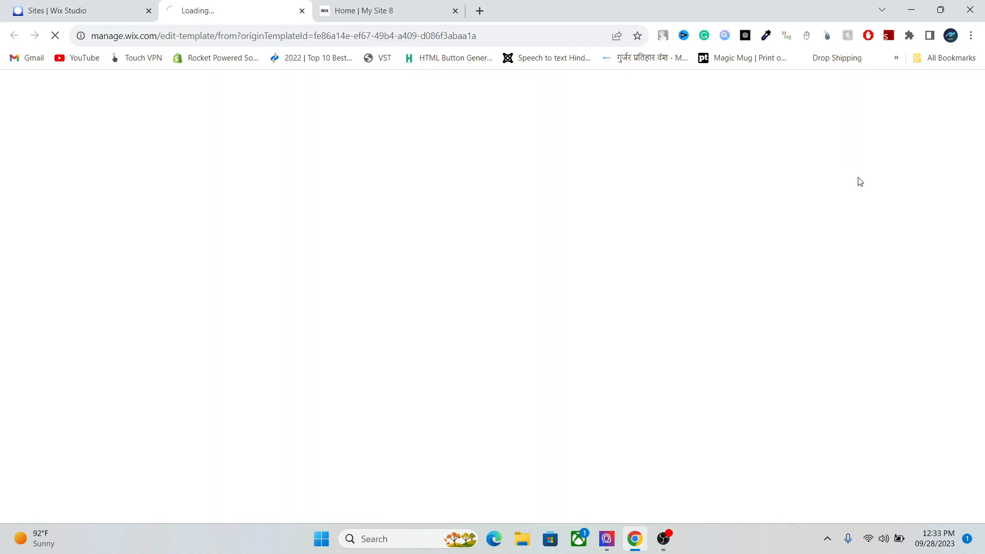
- Close the My Site 8 preview, check tablet, mobile and desktop widths, then open page settings
click(456, 12)
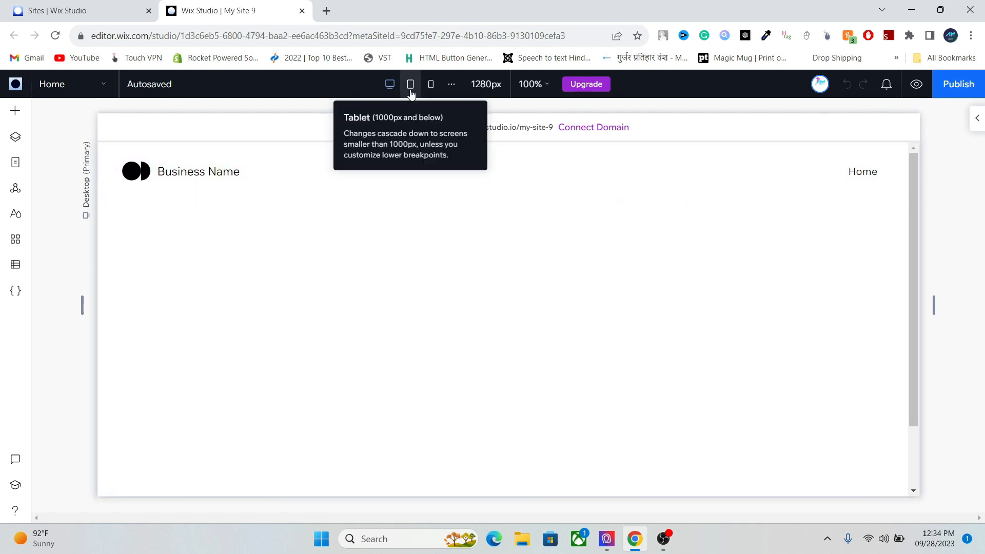
click(410, 92)
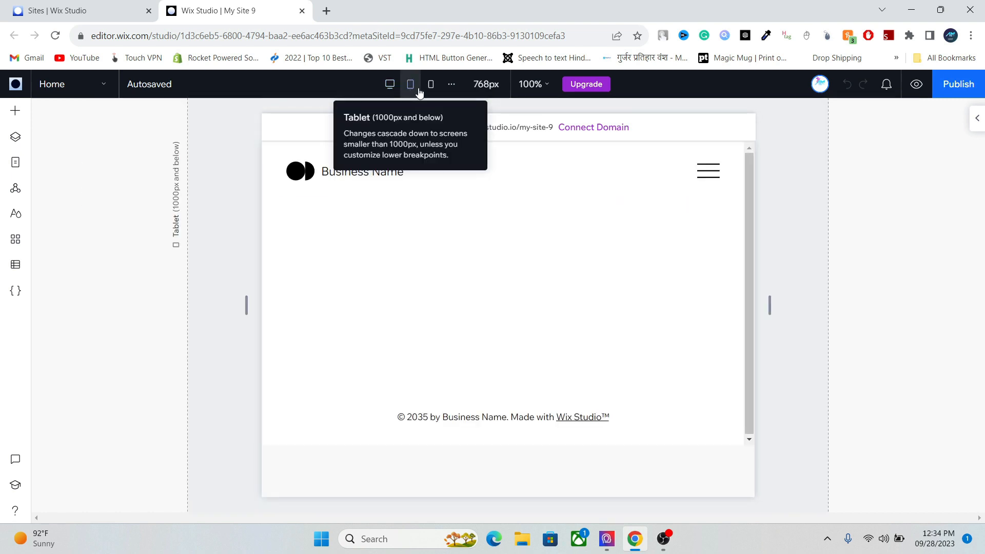
click(429, 93)
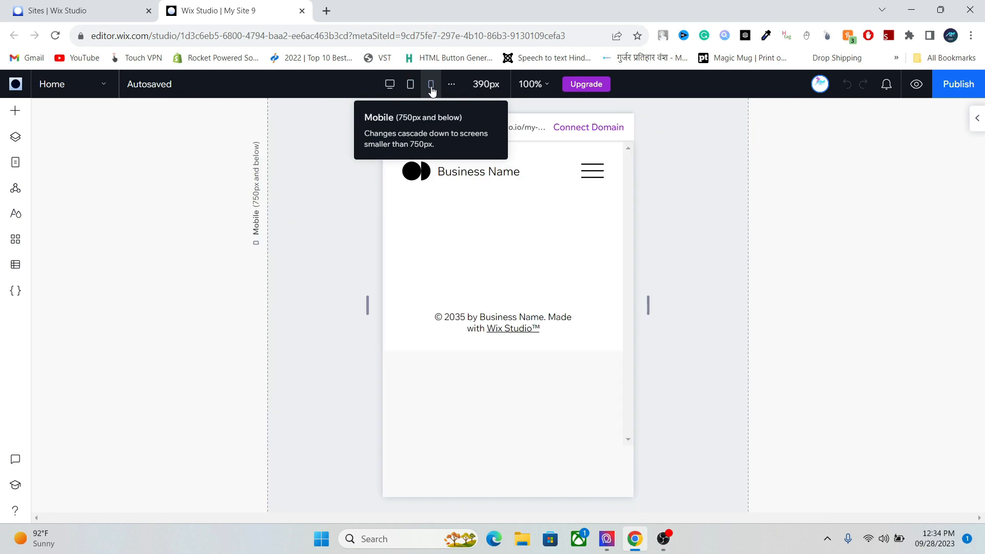
click(389, 84)
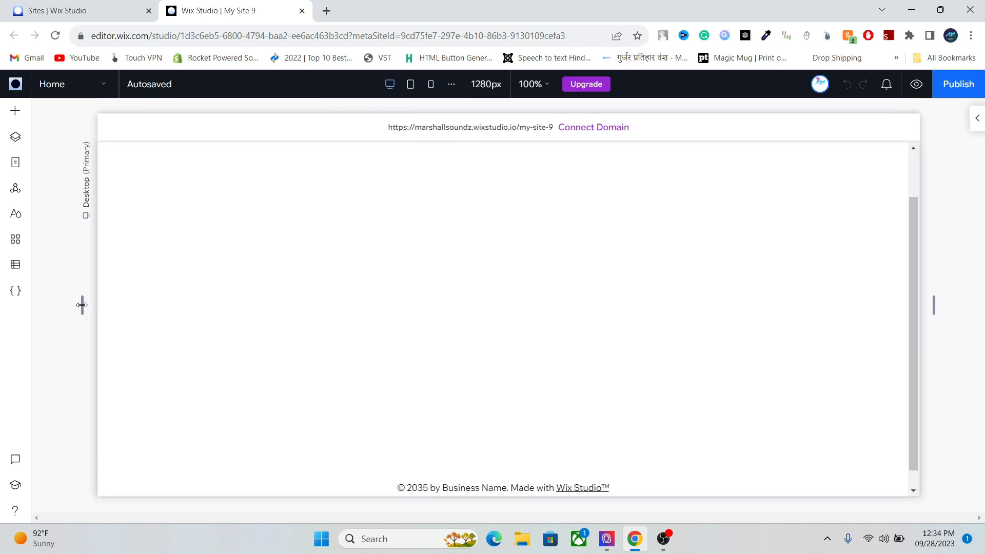
mouse_move(82, 307)
mouse_down()
mouse_move(175, 286)
mouse_move(112, 281)
mouse_move(165, 273)
mouse_move(110, 287)
mouse_move(170, 286)
mouse_move(83, 305)
mouse_up()
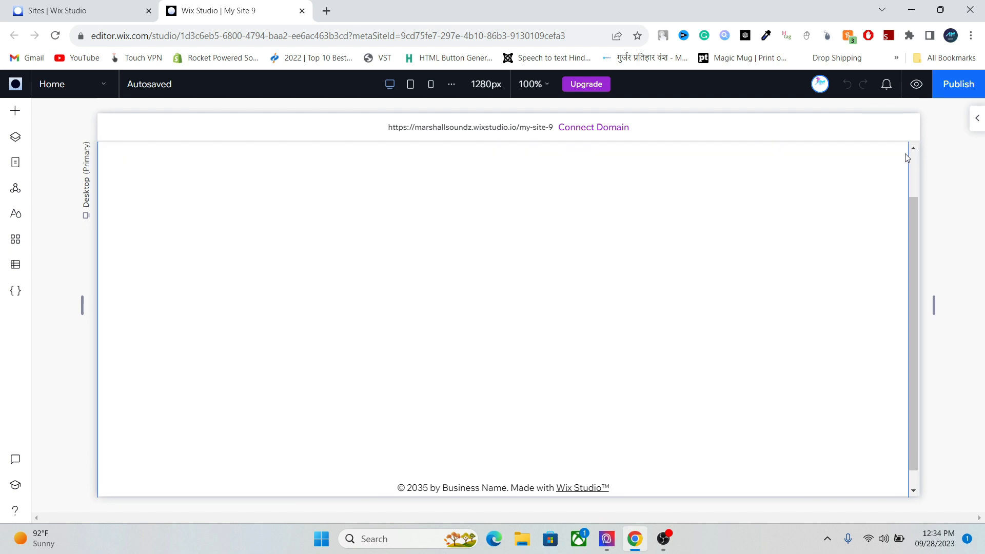
click(912, 162)
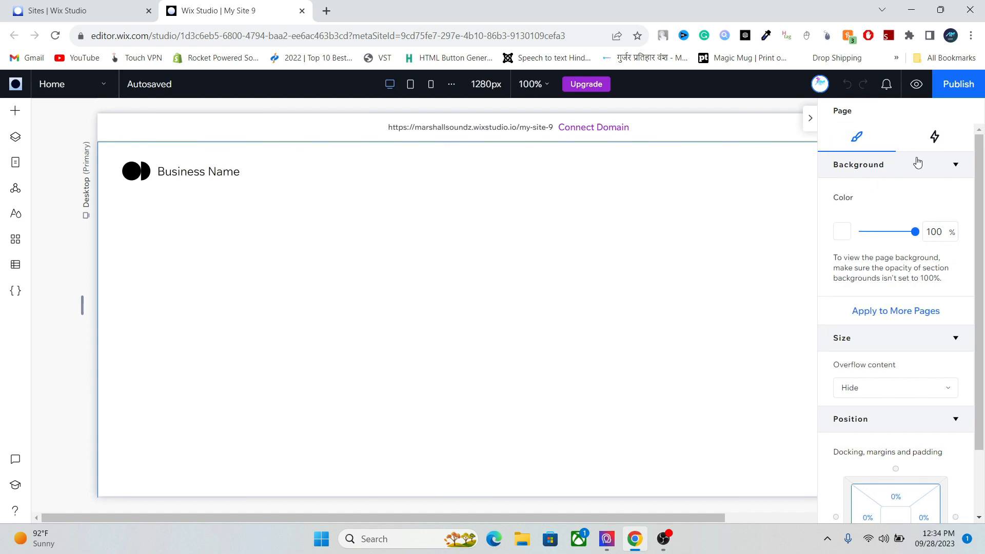
- Close the page settings and inspect the section, footer and pages in the Layers and Pages panels
click(809, 121)
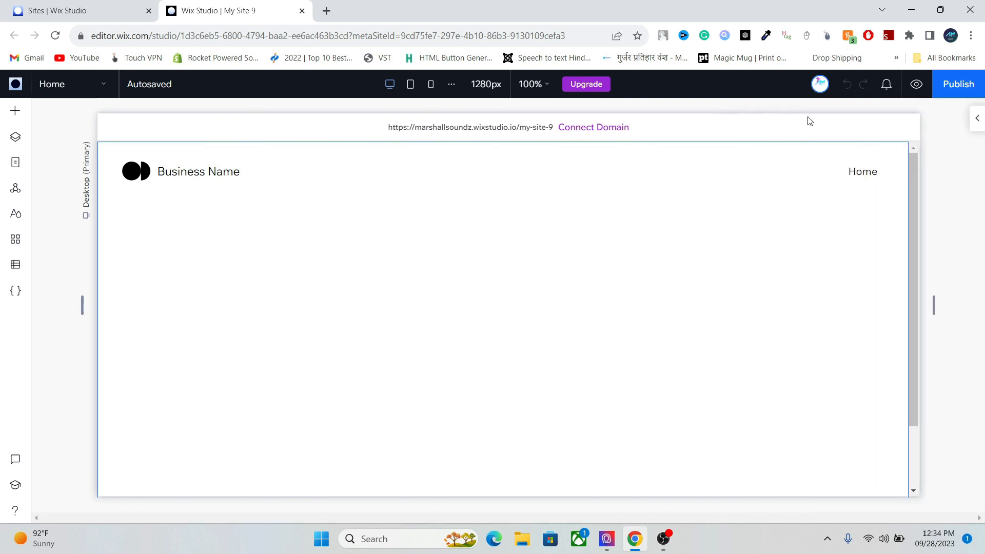
click(13, 112)
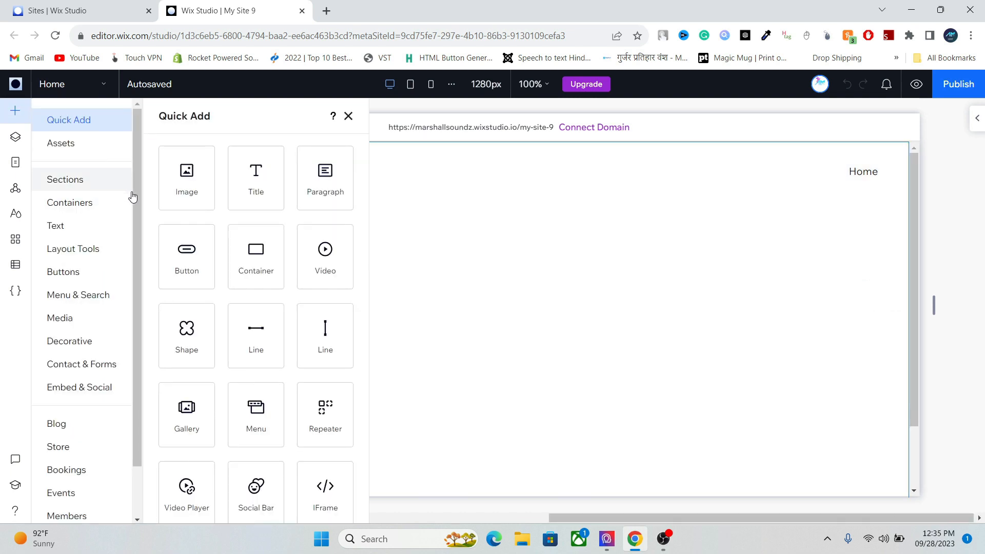
click(17, 138)
click(98, 193)
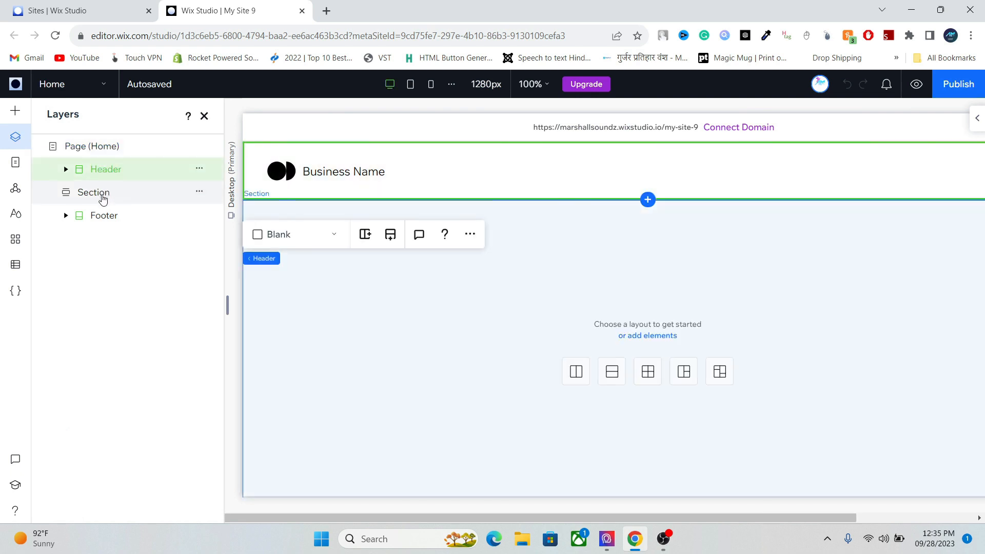
click(101, 217)
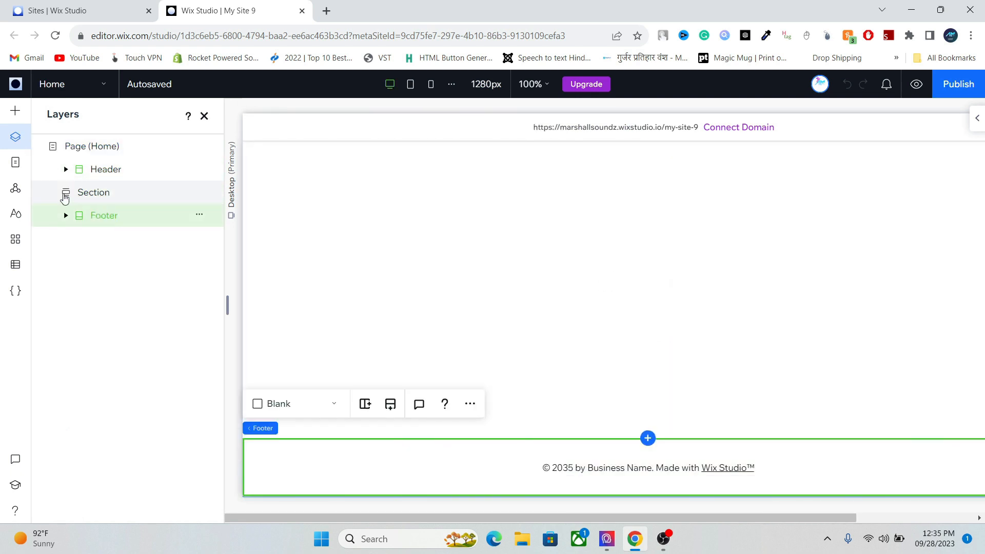
click(15, 162)
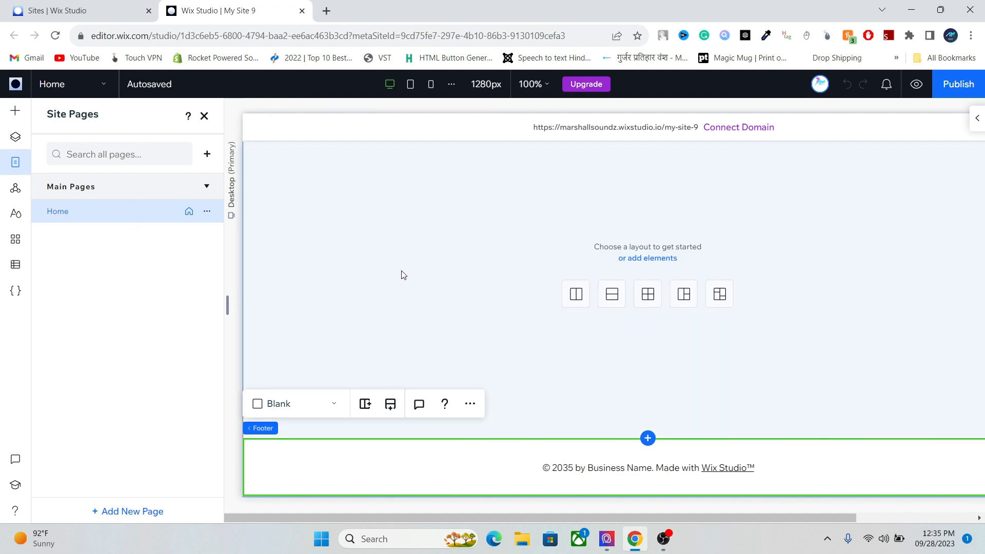
click(424, 239)
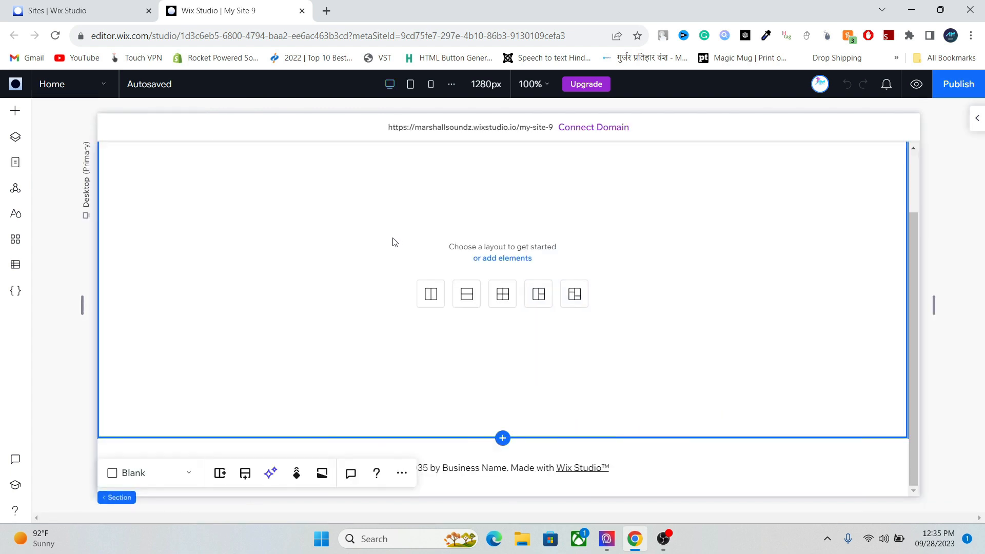
click(915, 177)
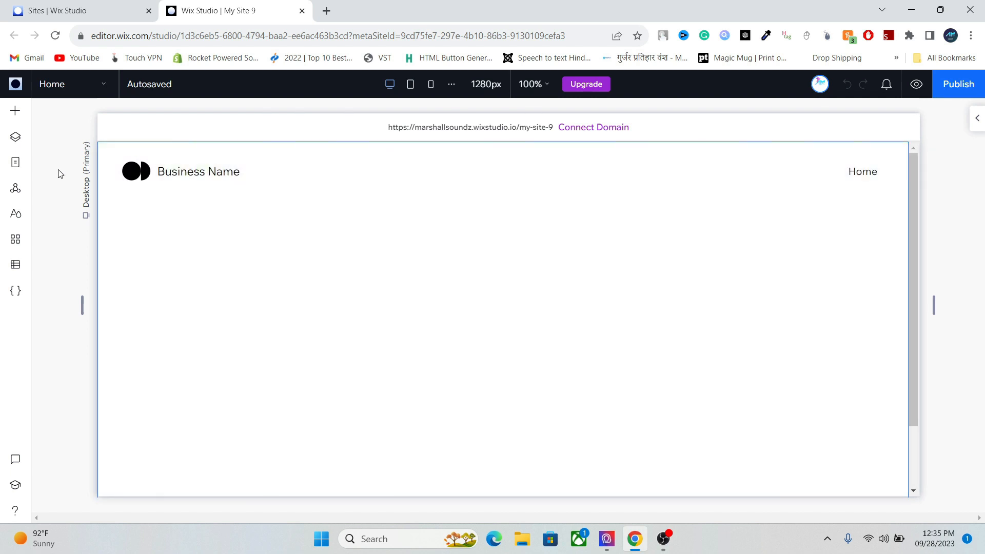
- Browse the Add Elements layout tools and containers, then select the site header
click(16, 111)
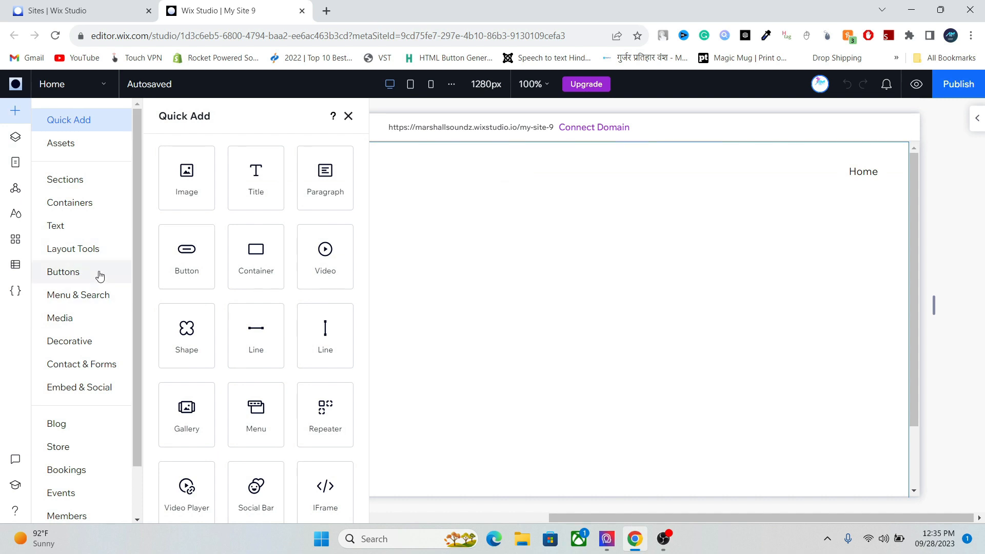
click(87, 248)
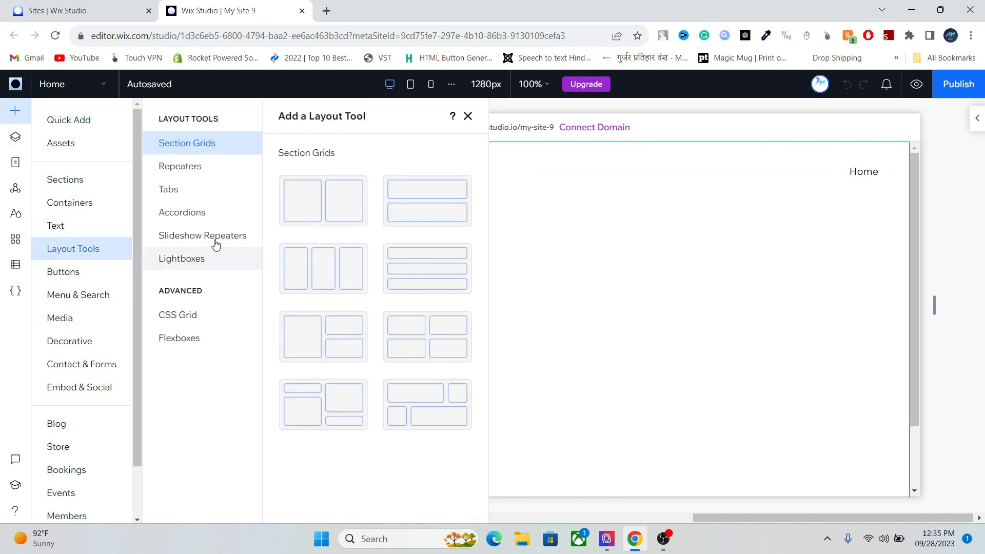
click(95, 204)
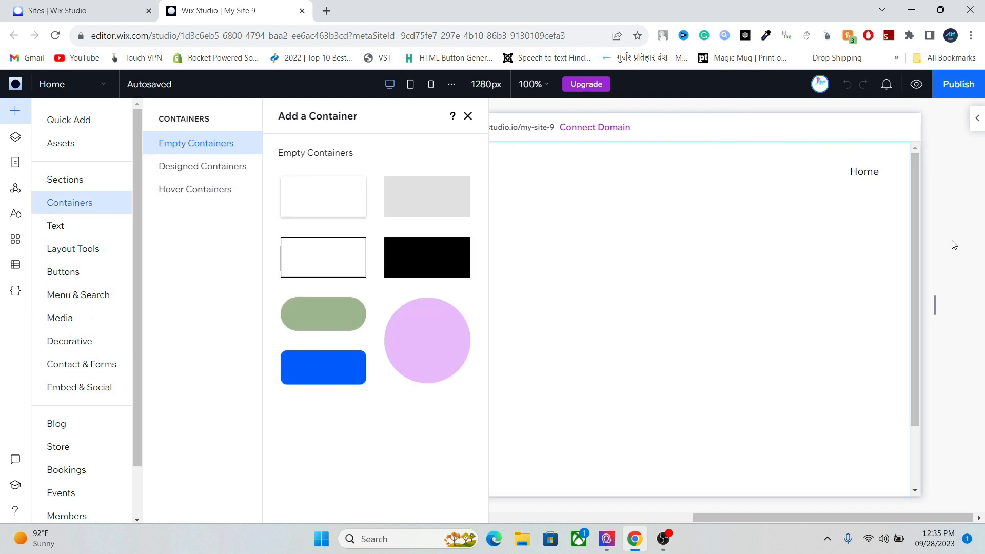
click(468, 116)
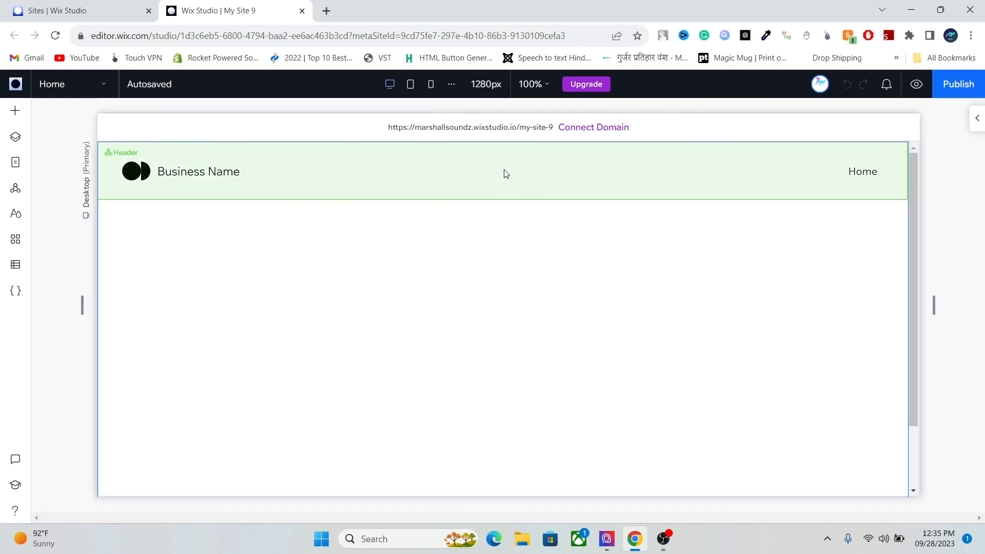
click(503, 174)
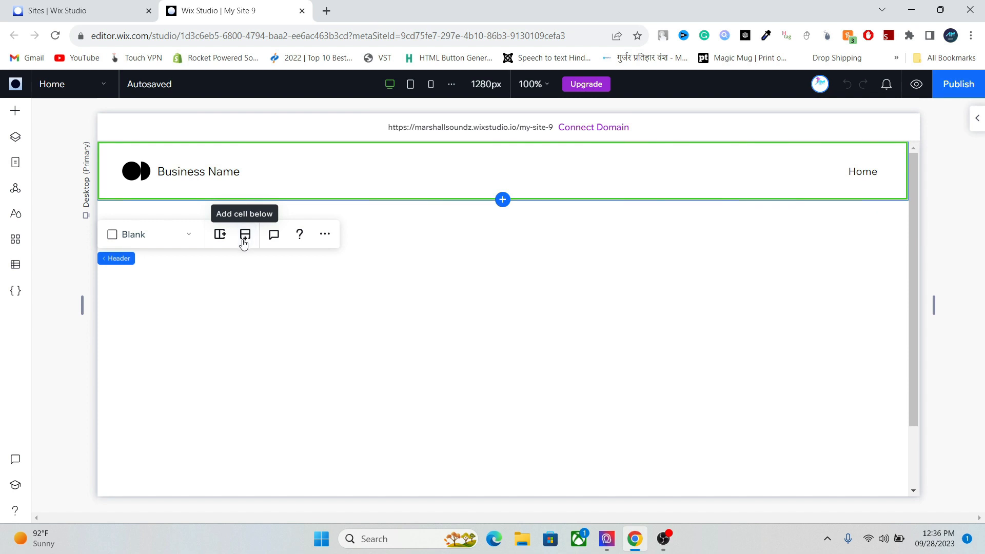
- Add two new header rows and move the Home menu into the bottom row
click(245, 241)
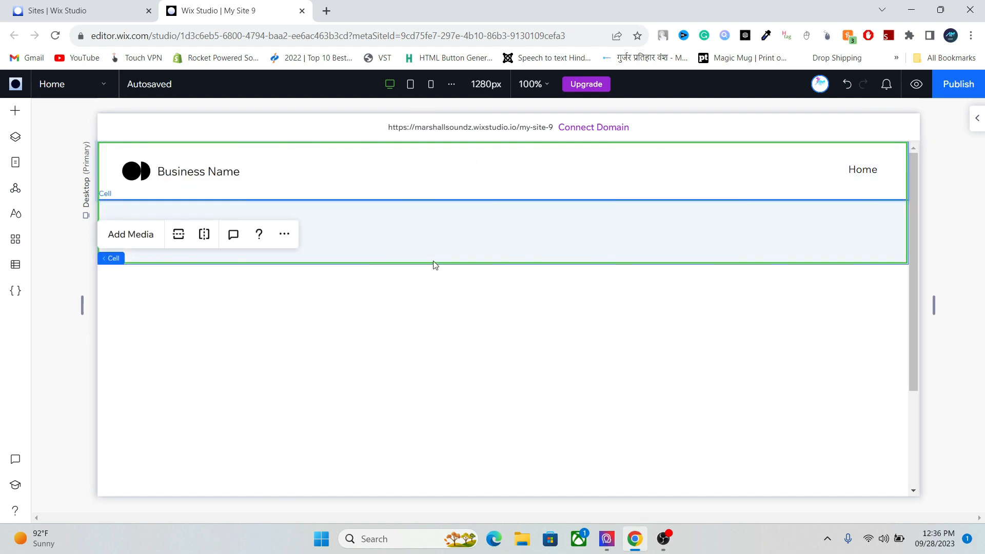
click(443, 232)
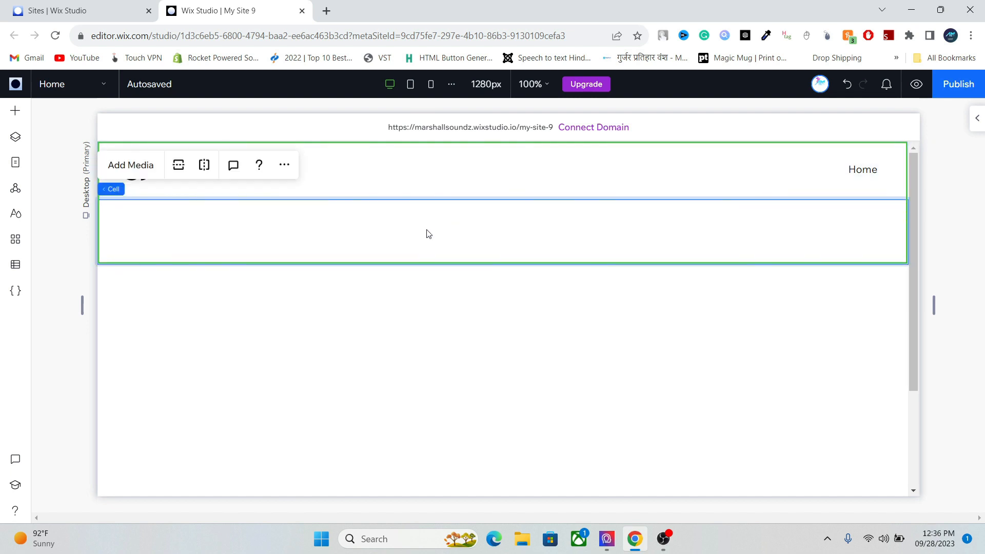
click(183, 169)
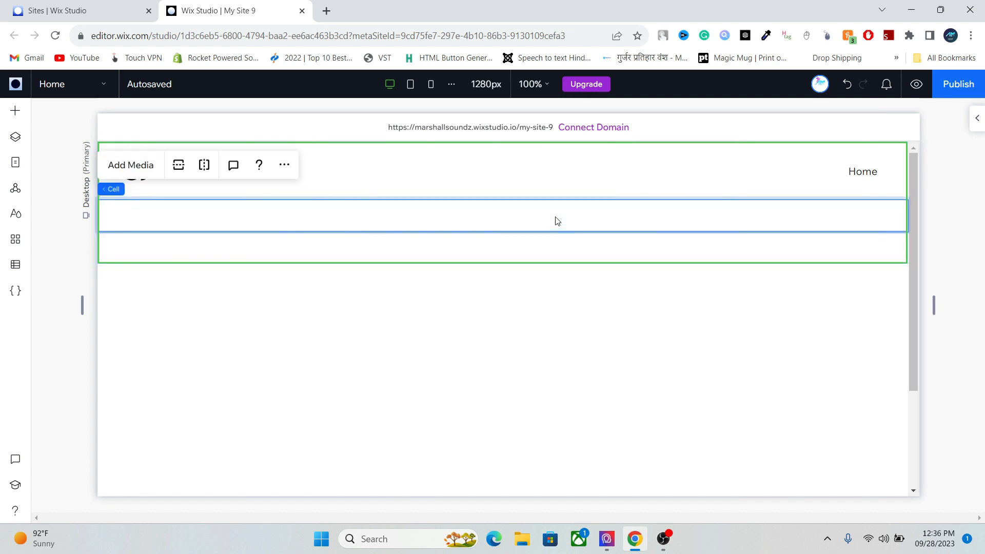
click(851, 176)
click(857, 175)
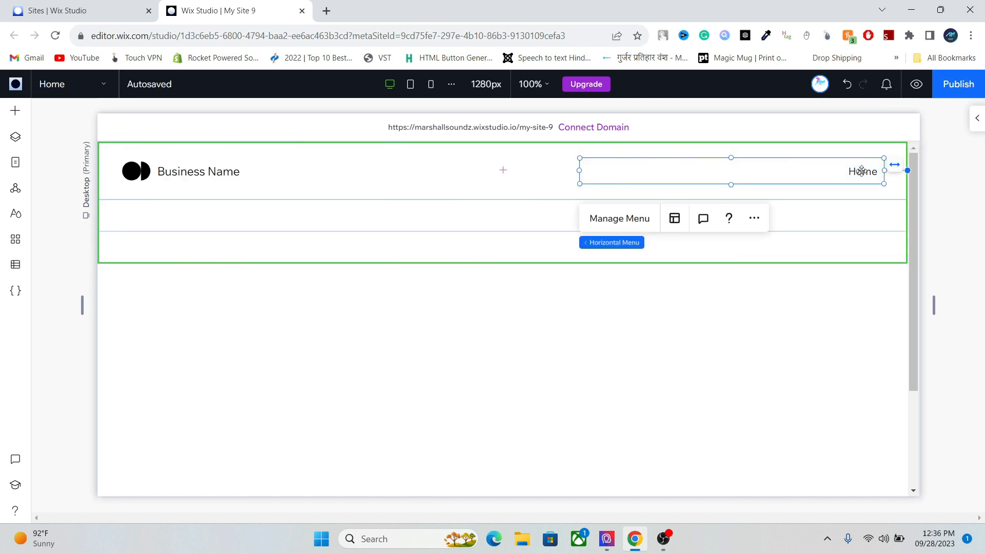
drag(806, 195, 699, 248)
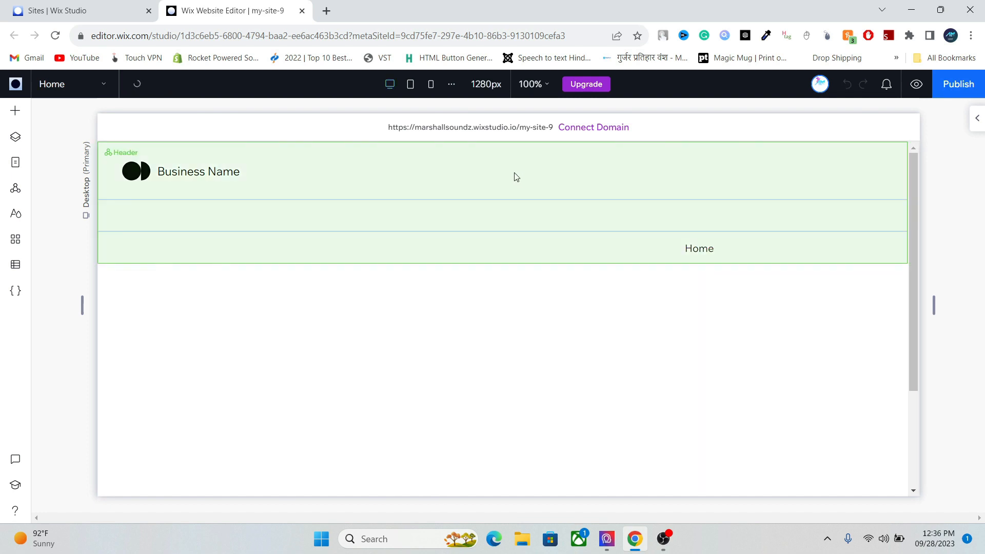
- Shrink the thin top header row and move Business Name into the second row
click(501, 205)
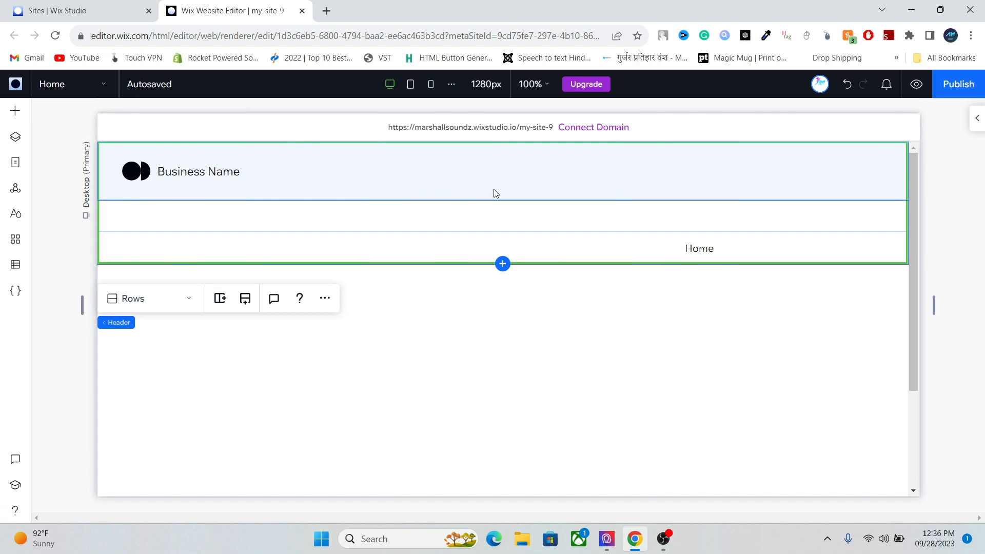
mouse_move(528, 201)
drag(529, 202, 522, 181)
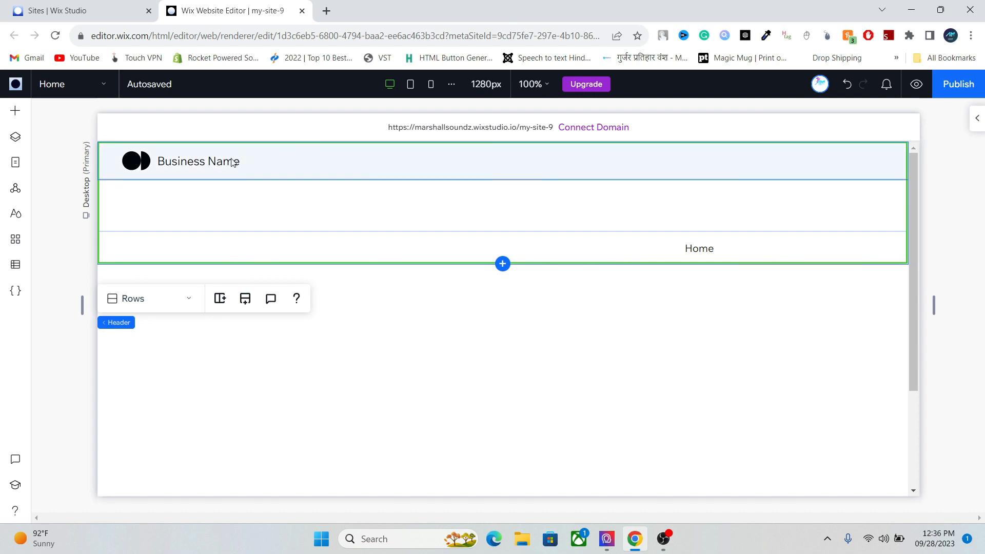
click(211, 161)
click(178, 159)
drag(178, 159, 400, 189)
click(401, 188)
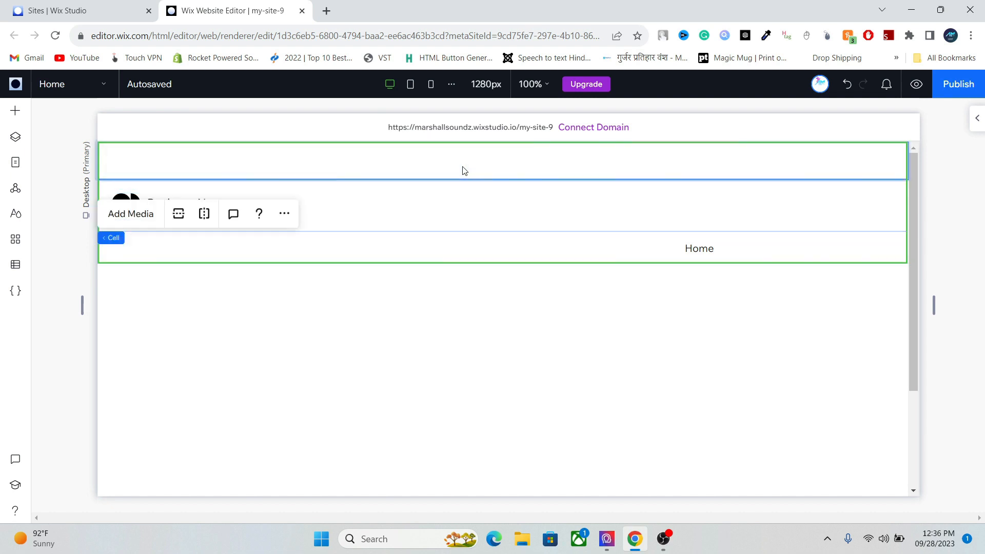
mouse_move(528, 183)
drag(528, 183, 523, 165)
click(396, 159)
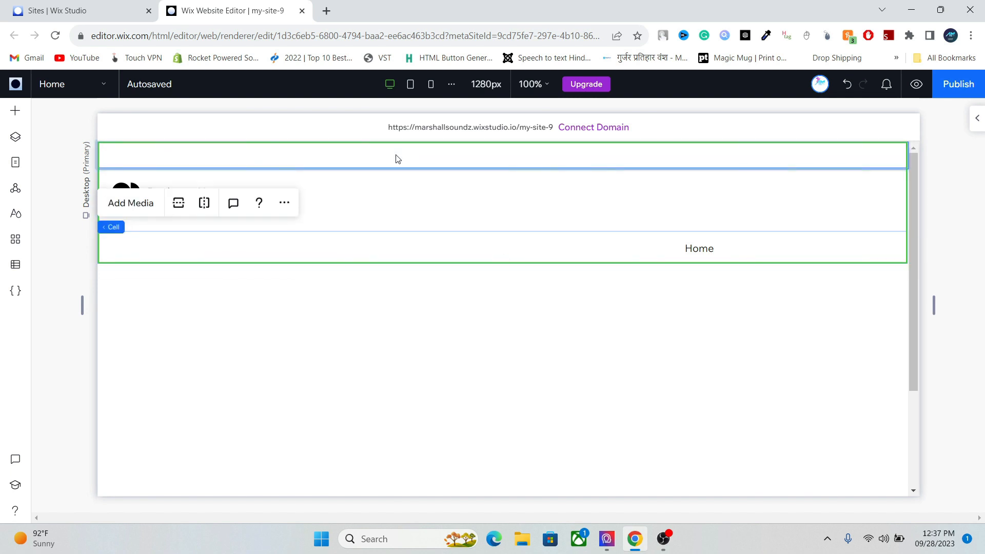
- Check the header's three cells in the Layers panel
click(16, 137)
click(108, 200)
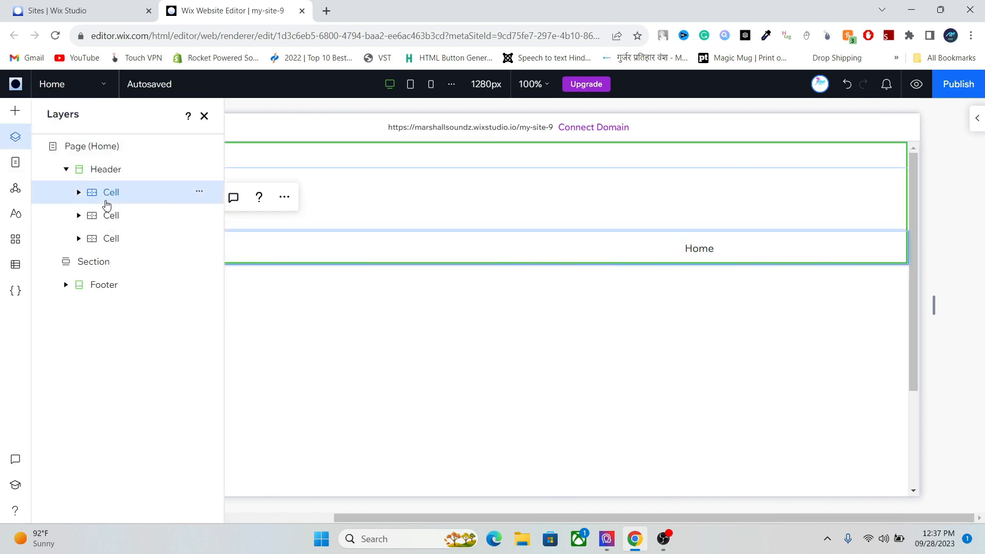
click(118, 226)
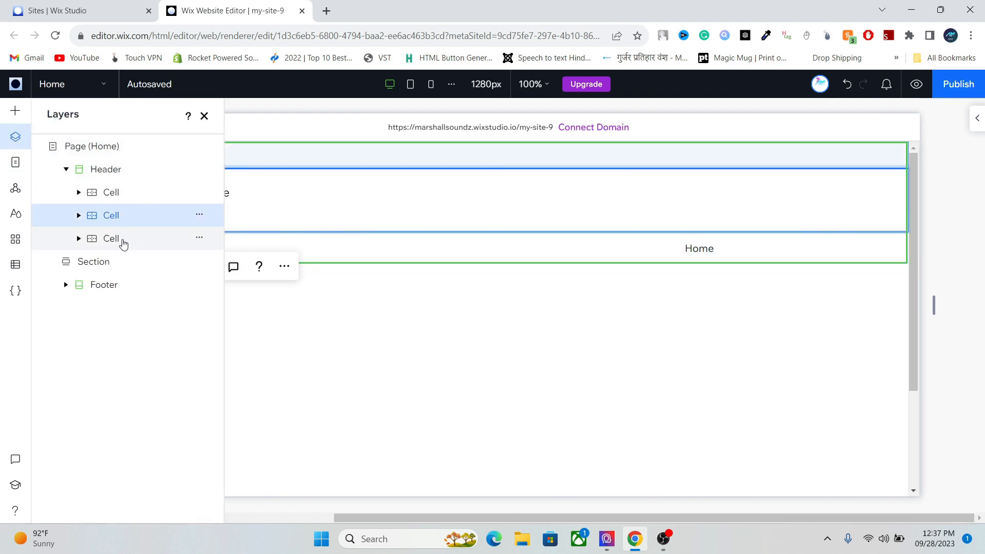
click(123, 241)
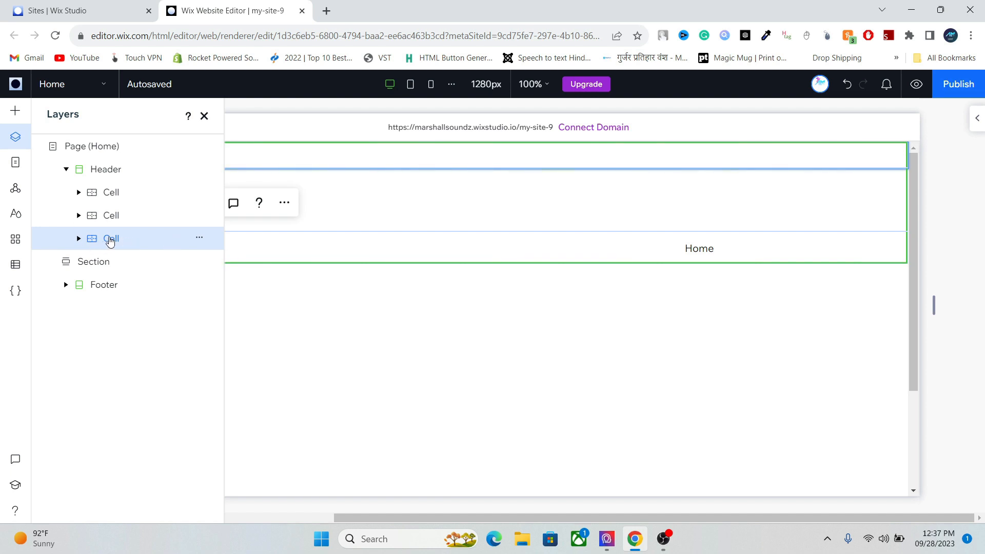
- Quick-add a paragraph to the header's third cell, widen it to about 740 px, and edit it
right_click(110, 241)
mouse_move(194, 464)
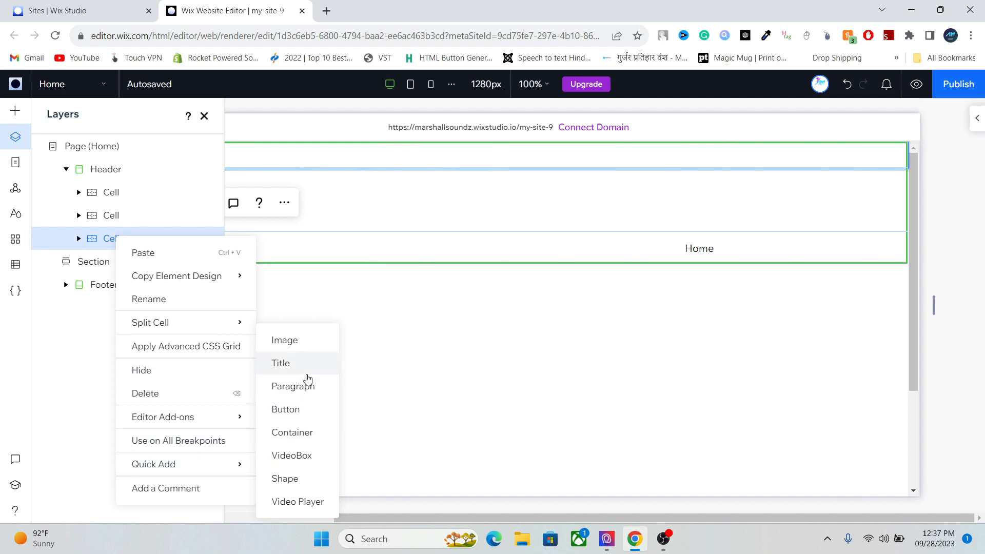
click(306, 386)
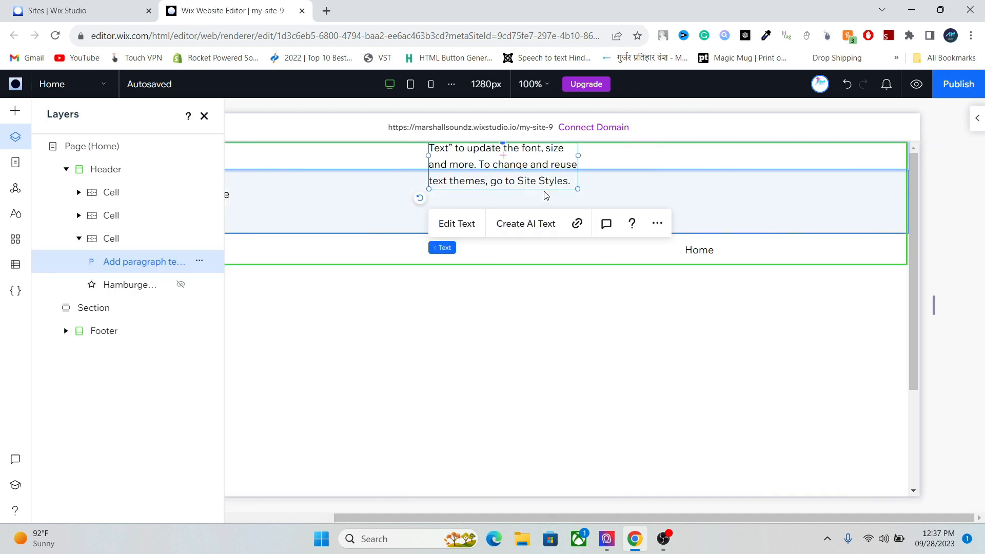
drag(579, 156, 665, 156)
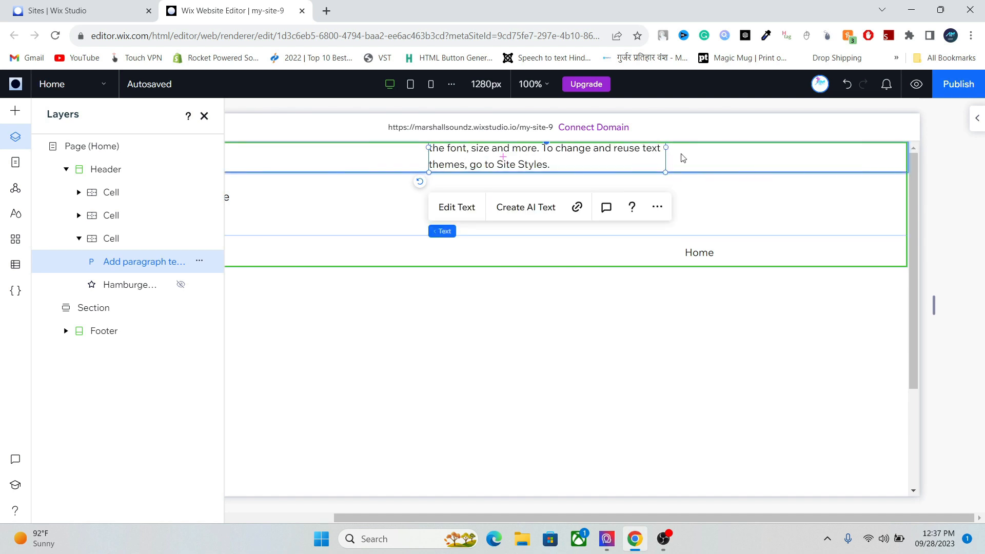
right_click(682, 158)
mouse_move(744, 388)
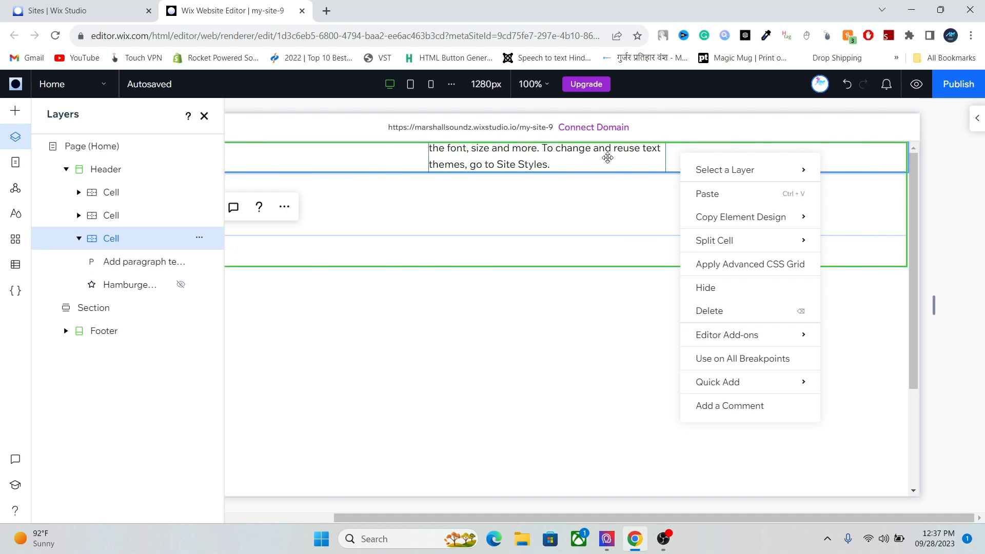
click(603, 161)
double_click(603, 162)
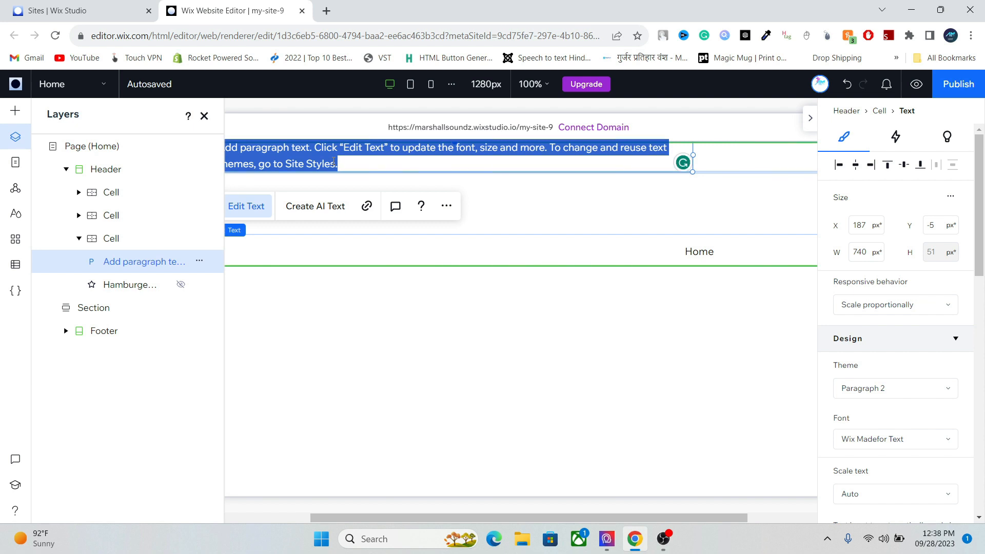
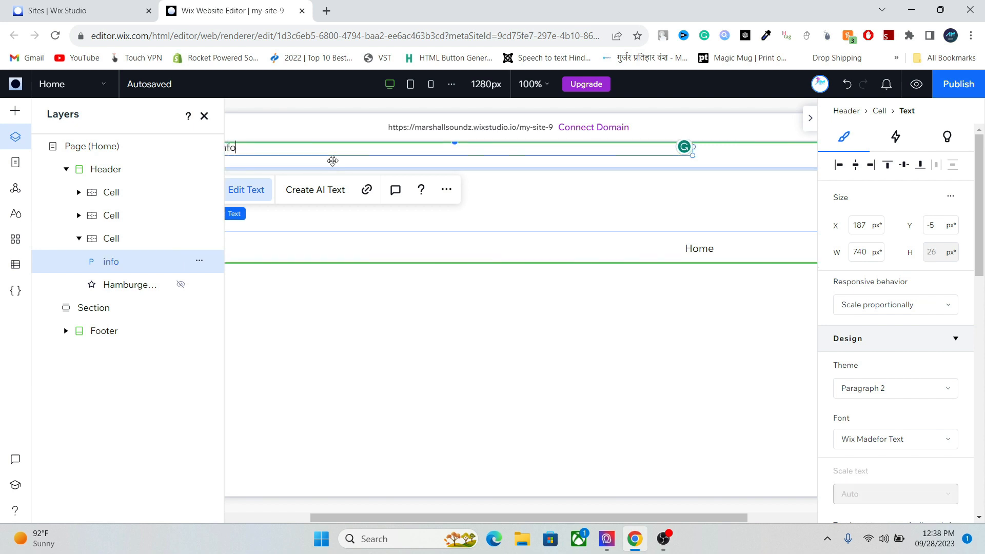
- Type the business e-mail address into the paragraph and select it
click(204, 116)
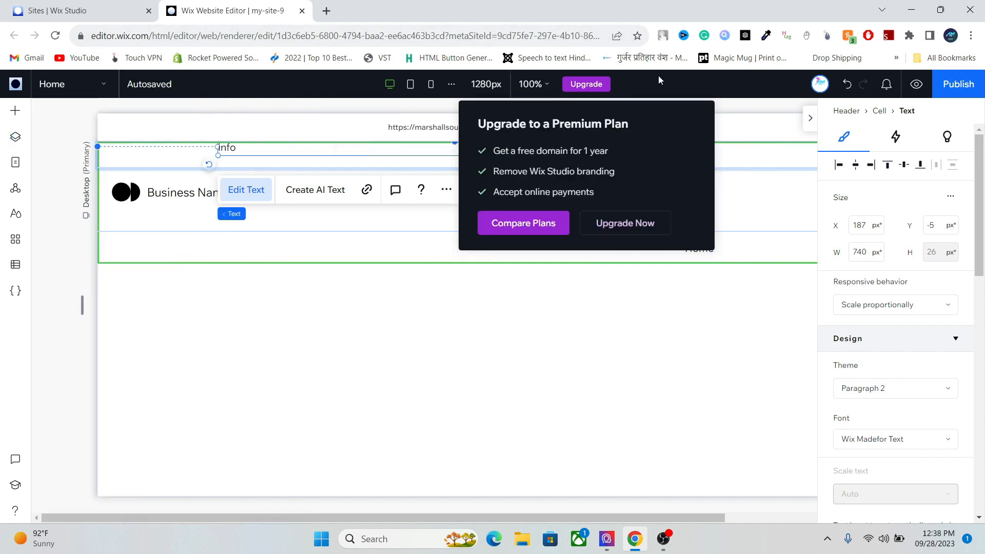
click(810, 117)
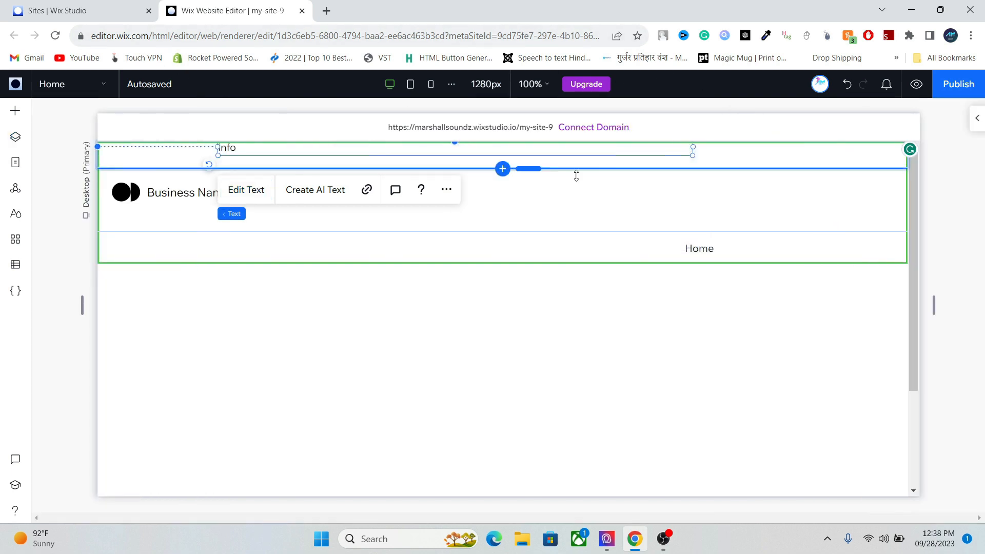
double_click(276, 151)
click(276, 151)
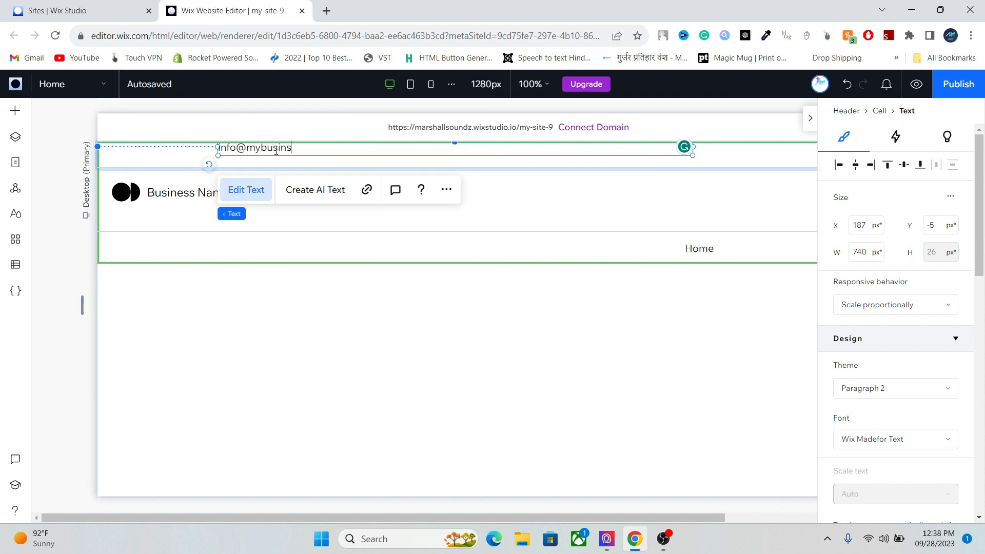
double_click(321, 148)
key(ctrl+a)
key(ctrl+c)
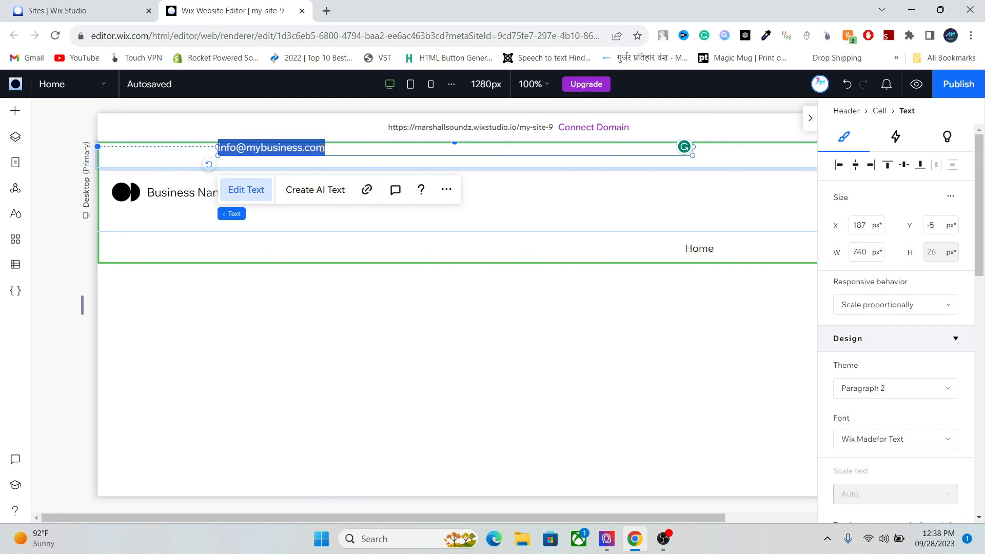
- Link the text as an e-mail link with subject 'Enquiry about service'
click(367, 189)
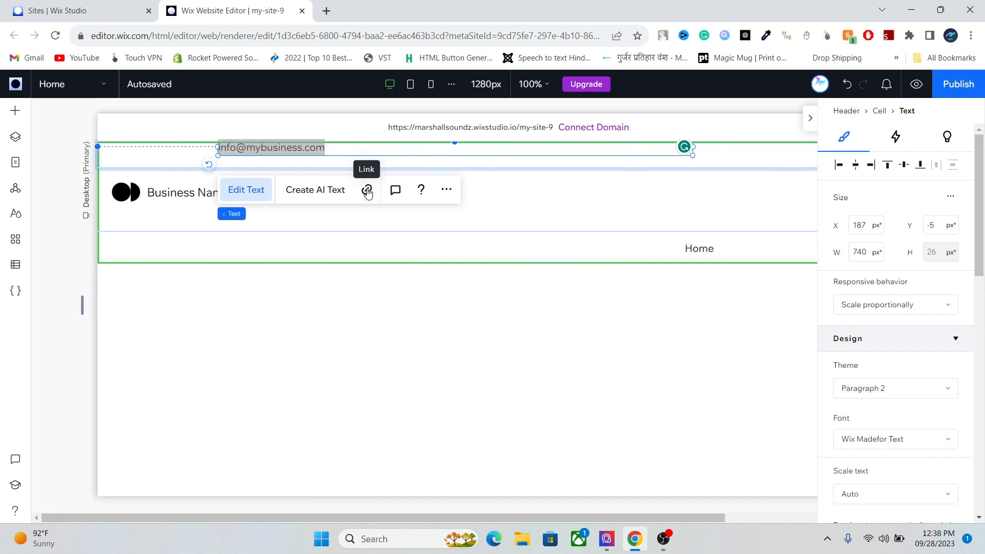
click(359, 331)
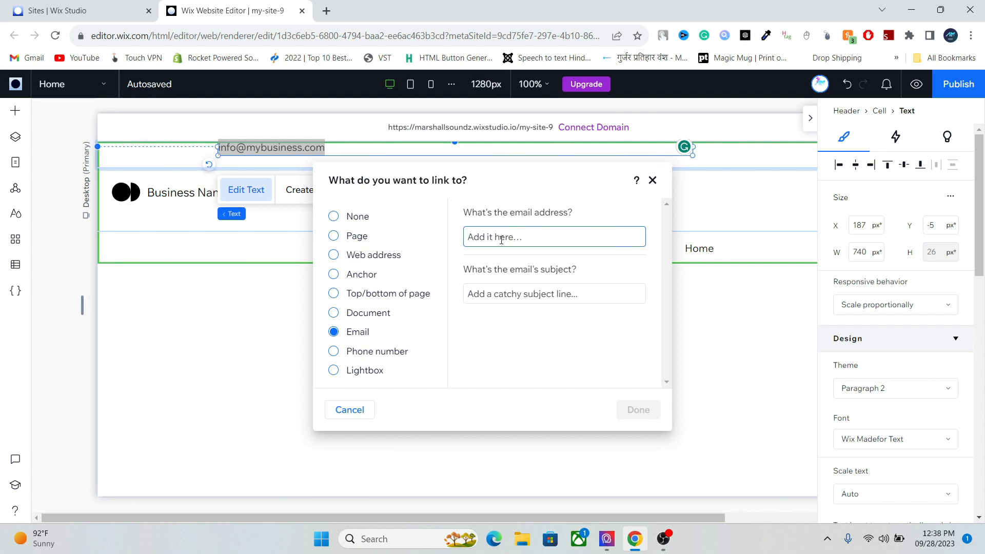
key(ctrl+v)
click(532, 295)
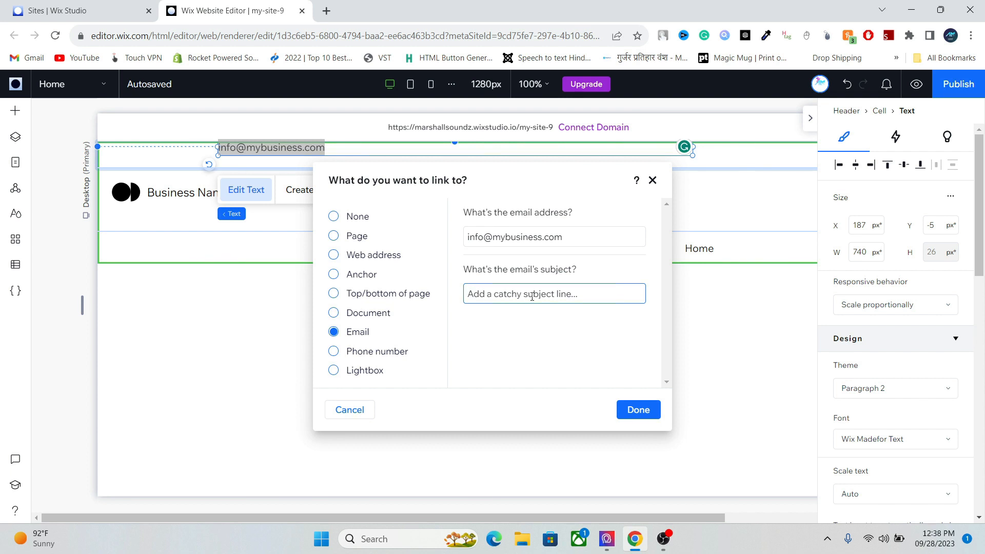
text(Demo subjec)
key(ctrl+a)
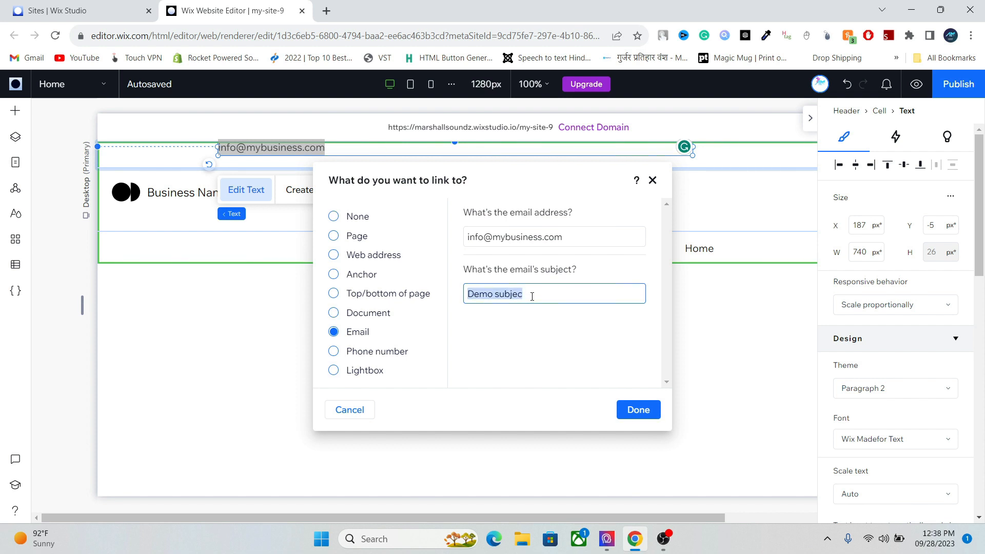
key(BackSpace)
text(Enquiry a)
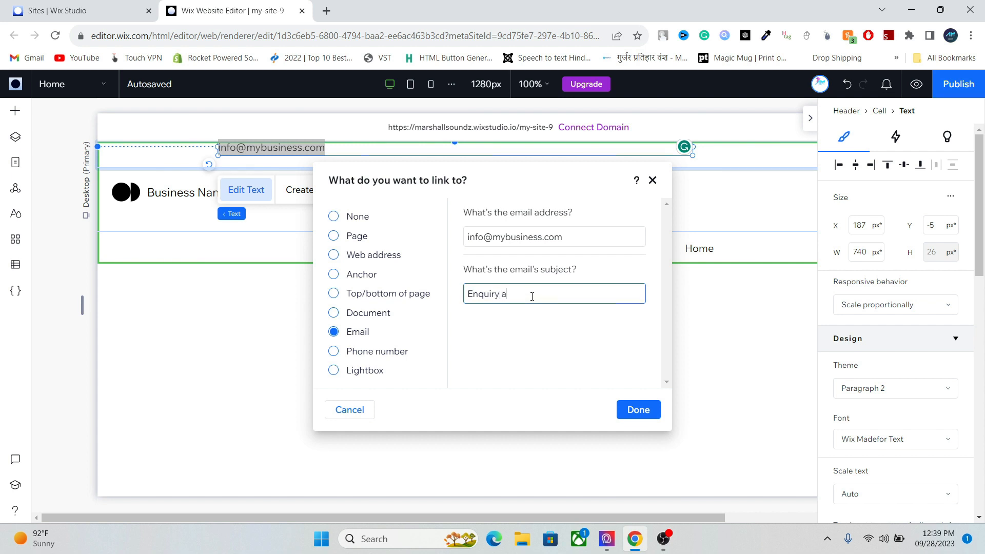
text(bout service)
click(638, 409)
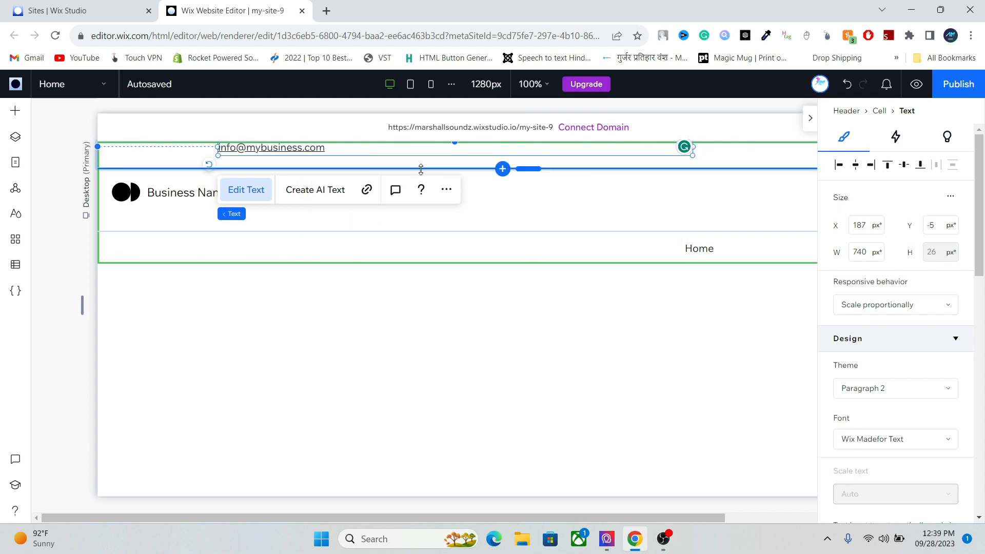
- Shrink the e-mail text box to fit its text and move it to the header's left side
key(ctrl+a)
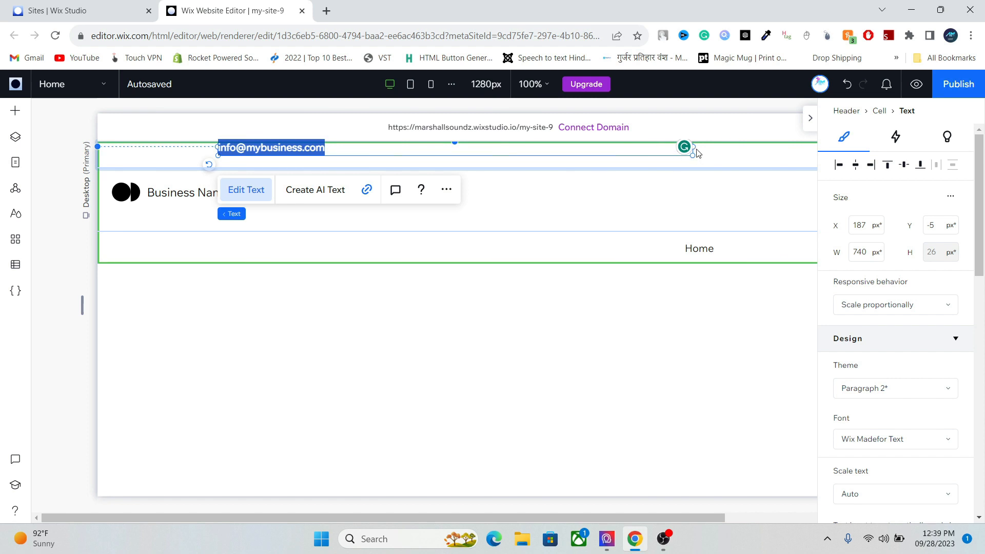
drag(692, 148, 692, 147)
drag(470, 156, 430, 149)
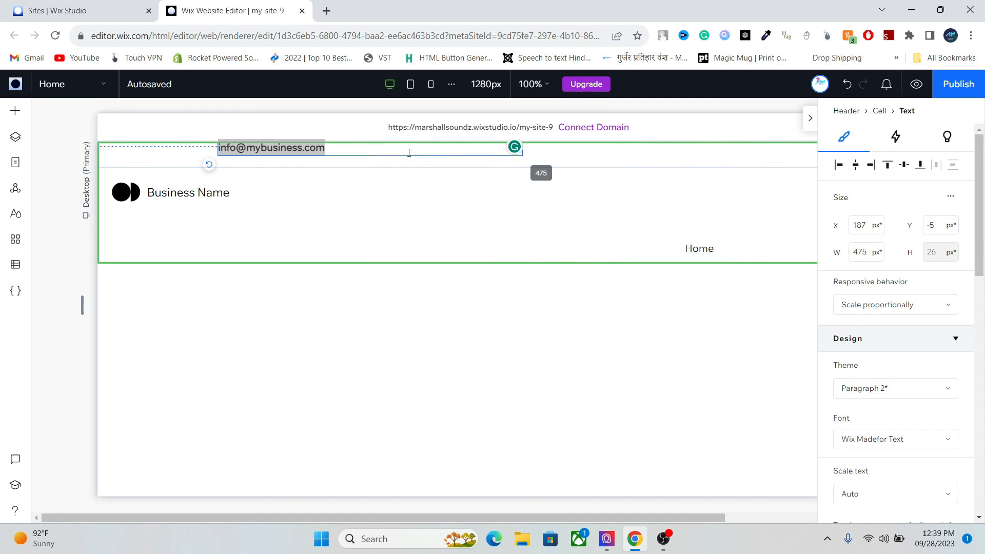
click(409, 152)
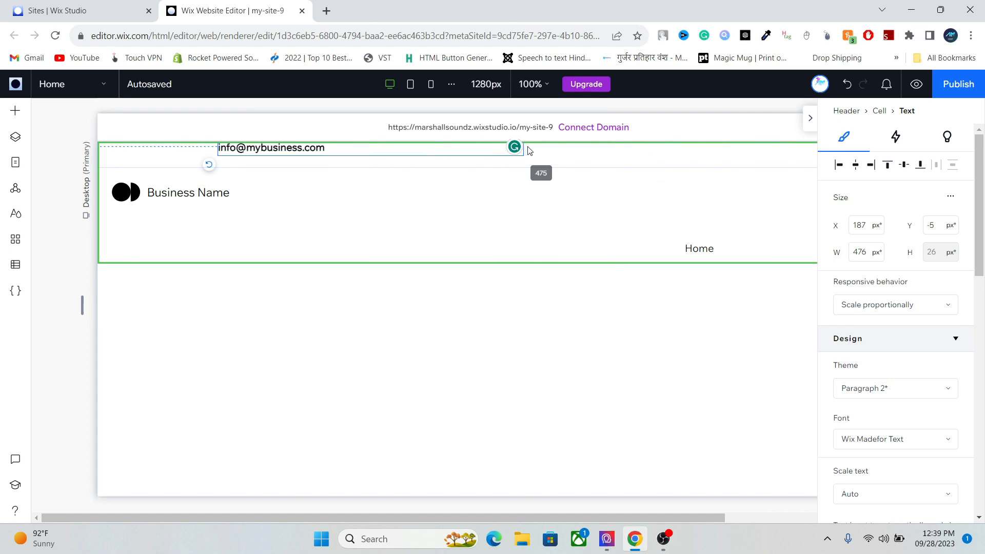
drag(522, 149, 525, 148)
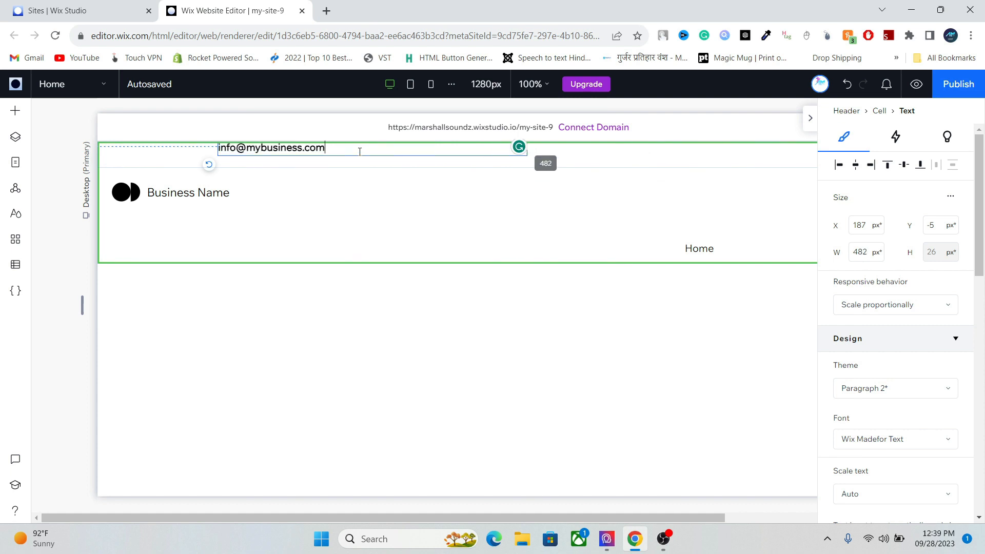
drag(275, 155, 371, 147)
click(254, 158)
drag(311, 150, 214, 159)
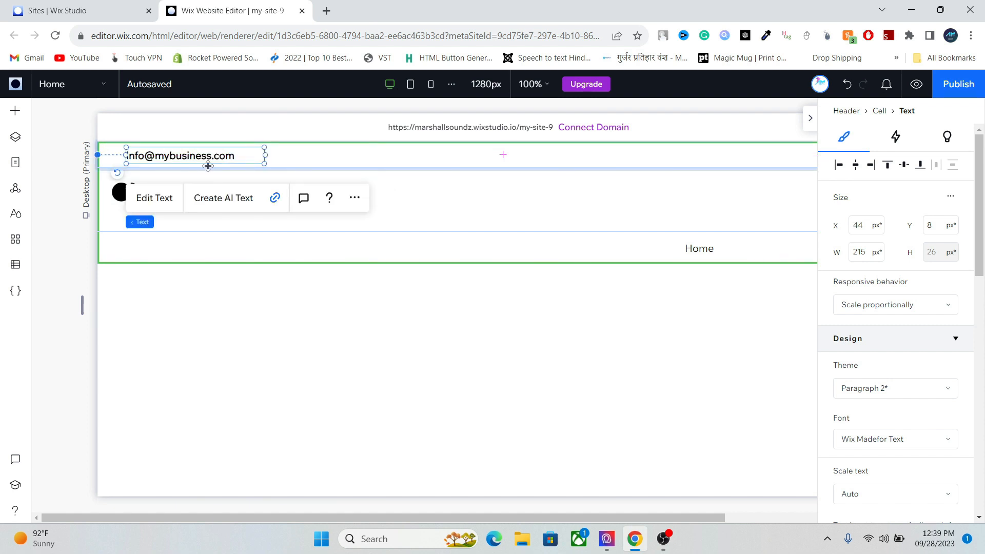
- Align Business Name with the e-mail text and narrow its text box to 131 px
click(118, 194)
click(119, 194)
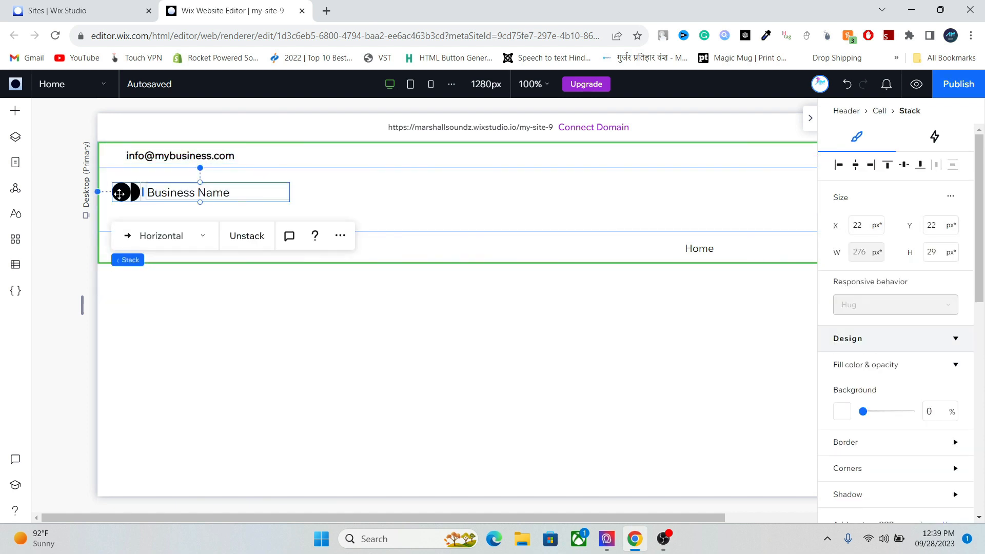
drag(123, 193, 134, 192)
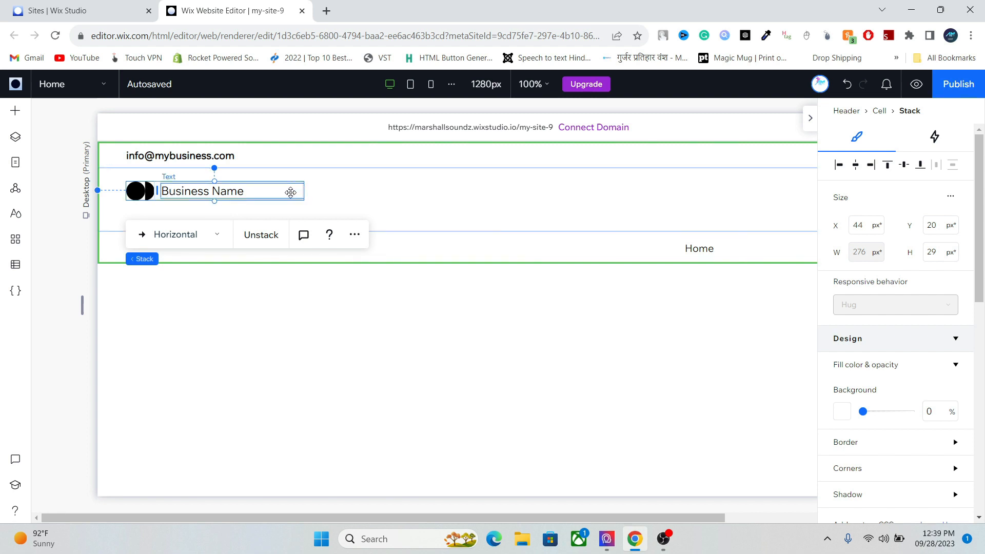
click(288, 192)
drag(305, 192, 247, 196)
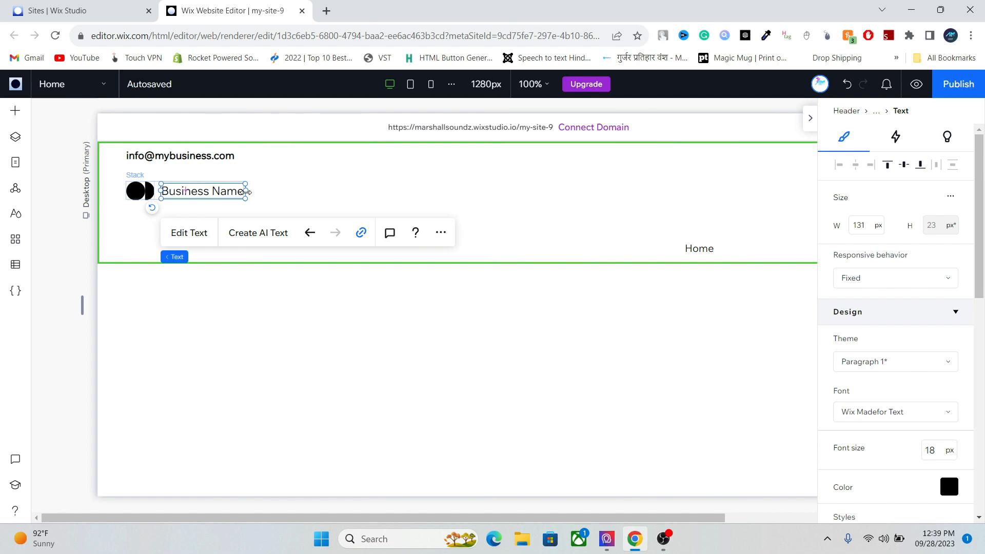
- Narrow the e-mail text box to 174 px
click(191, 157)
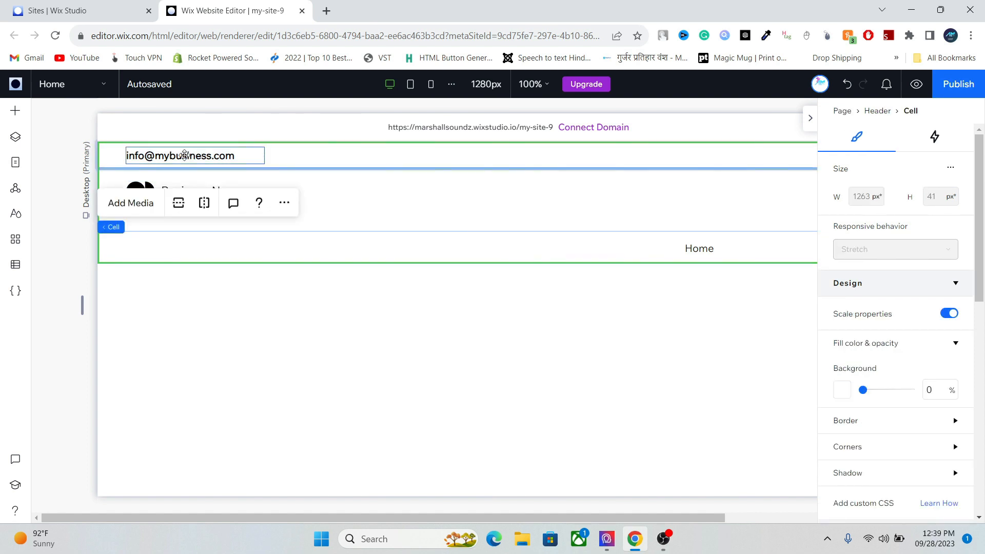
click(185, 156)
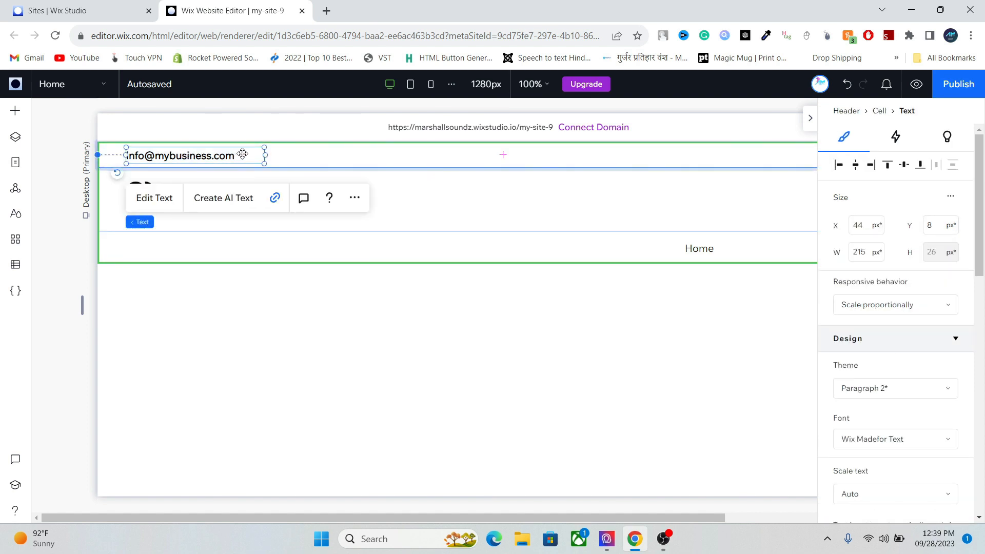
drag(264, 154, 239, 157)
- Set the e-mail text's font size to 12 and narrow its box to fit
double_click(203, 159)
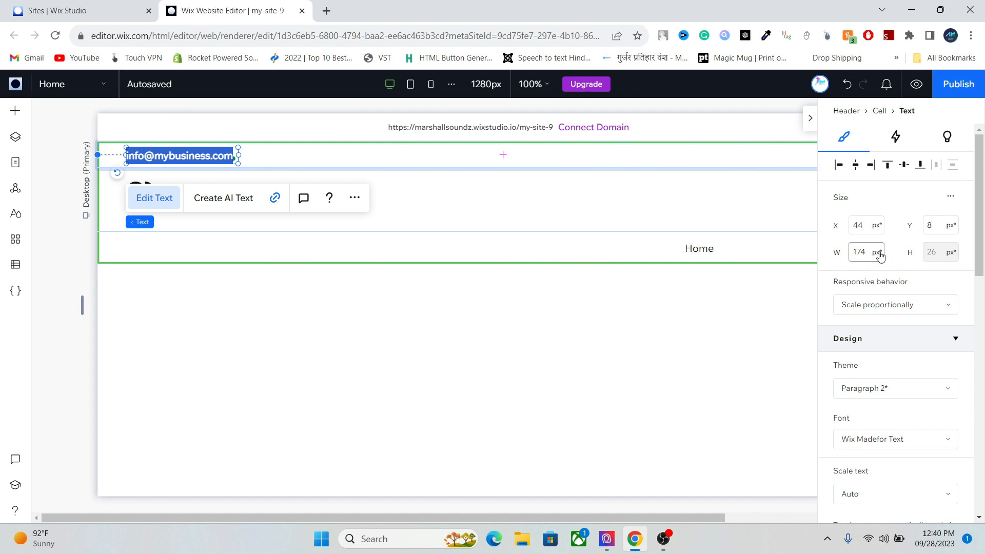
scroll(979, 246, down, 5)
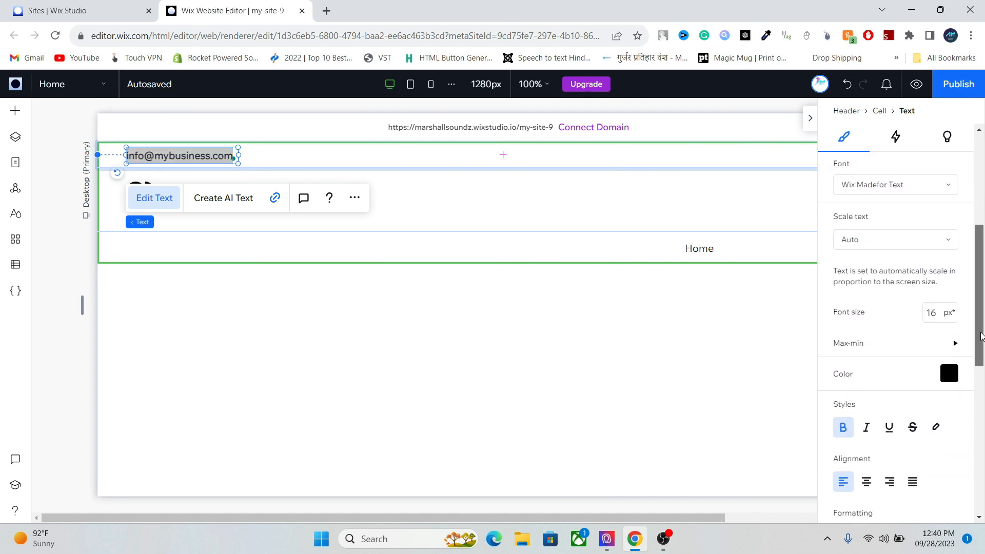
click(939, 313)
text(12)
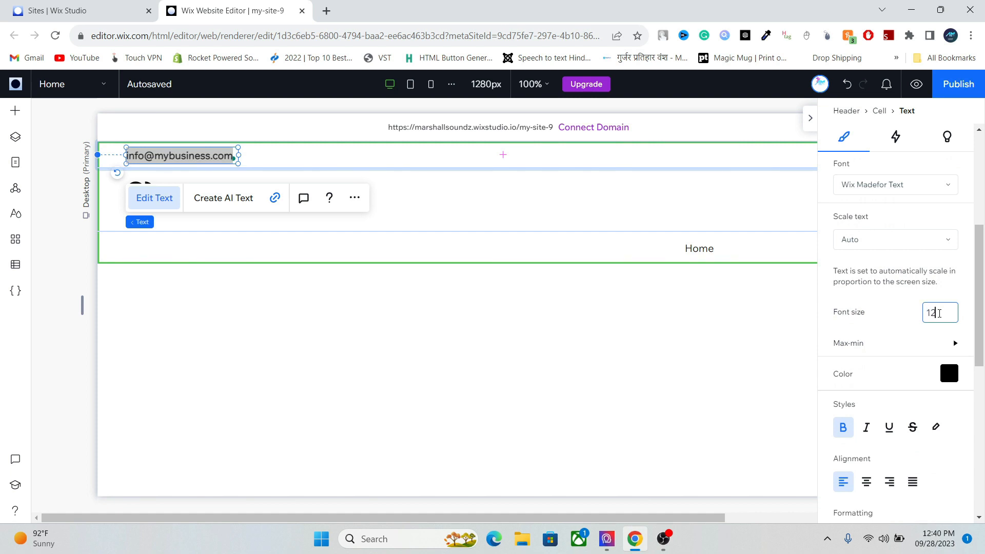
key(Return)
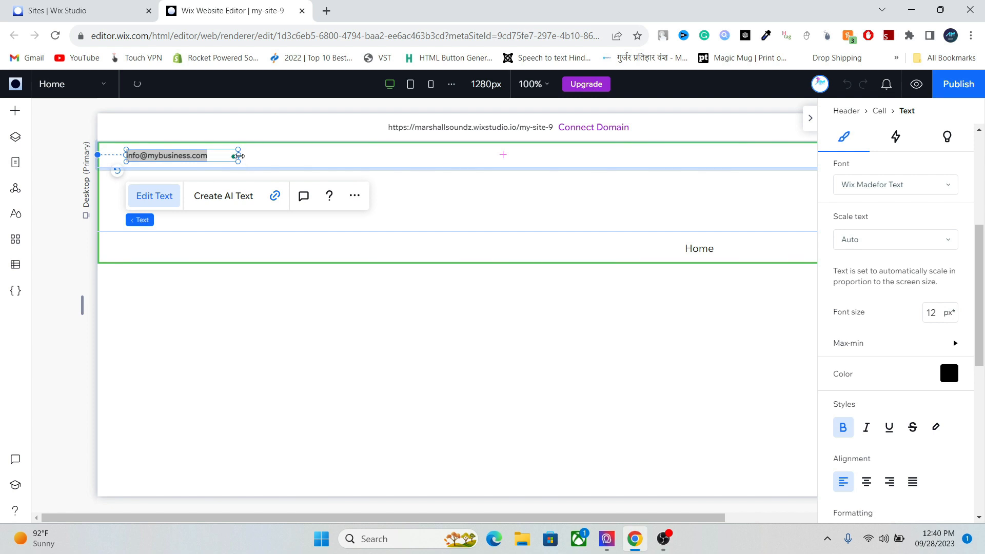
drag(237, 155, 212, 158)
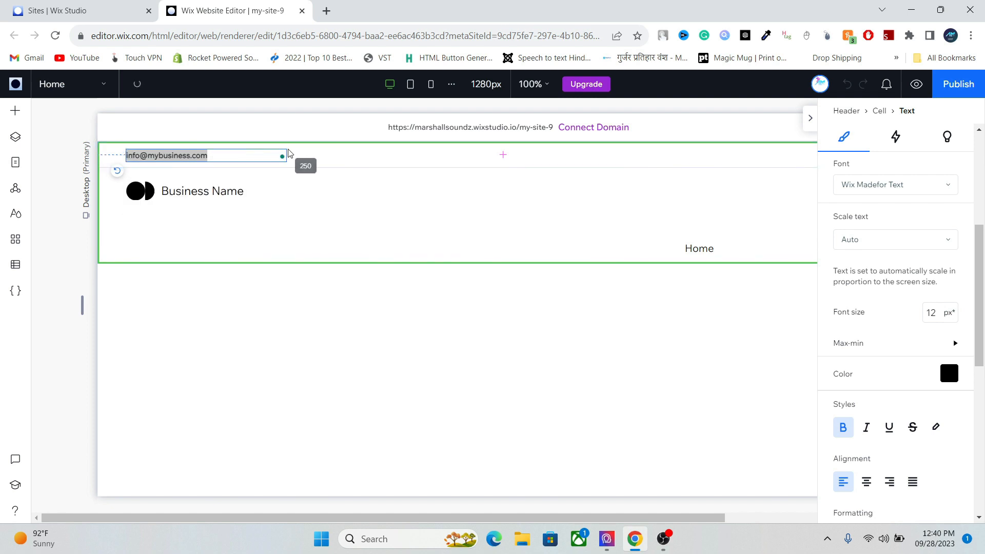
click(288, 153)
click(197, 158)
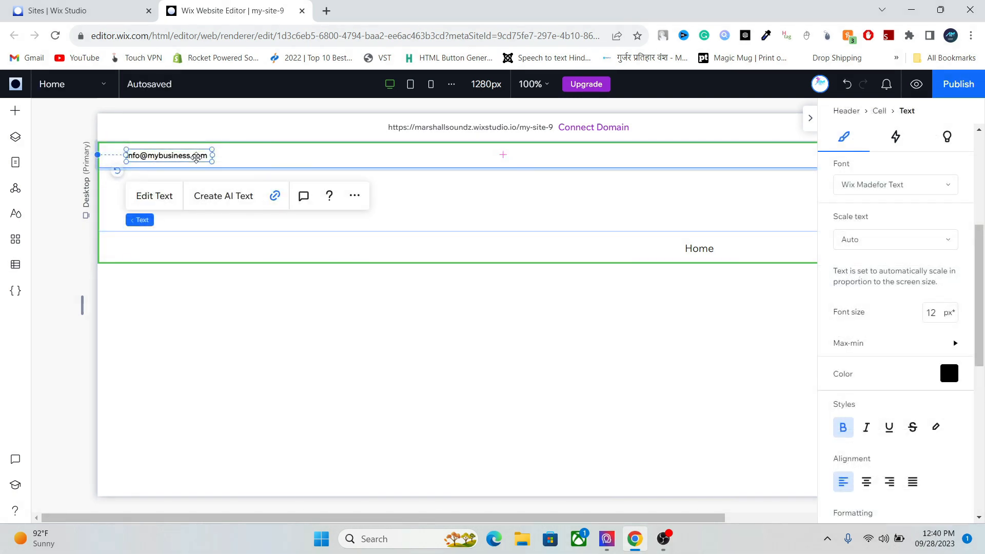
- Duplicate the e-mail text beside the original and replace it with the phone number
key(ctrl+d)
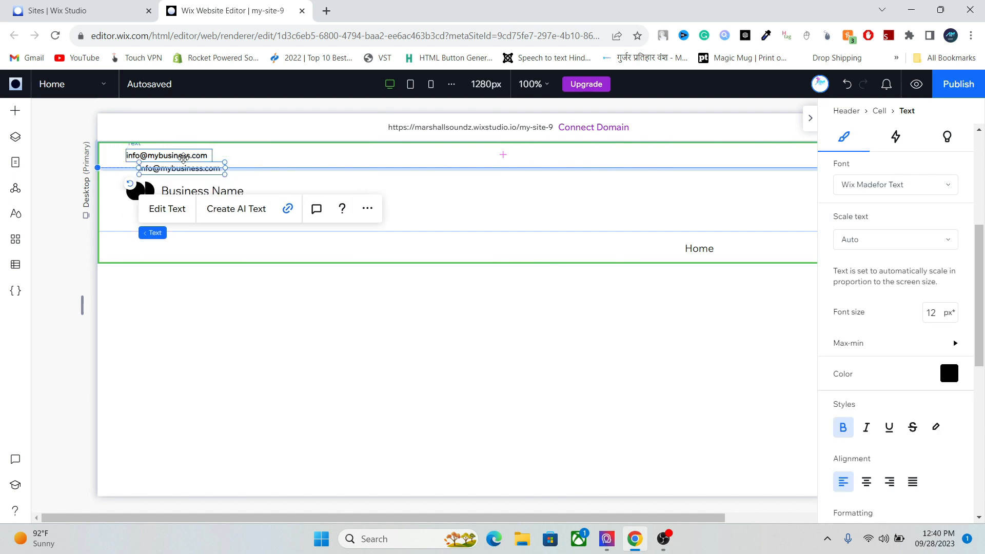
drag(175, 167, 258, 153)
double_click(258, 154)
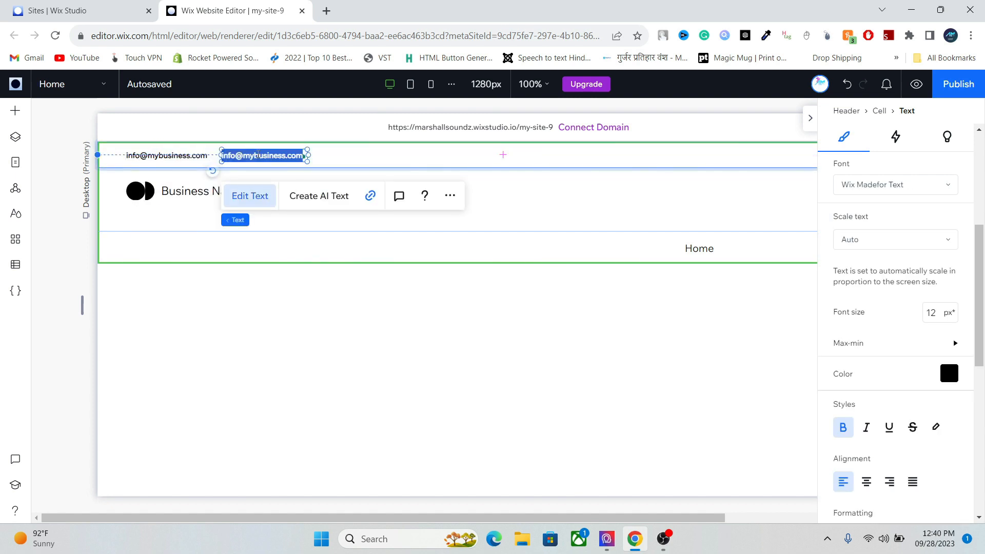
key(BackSpace)
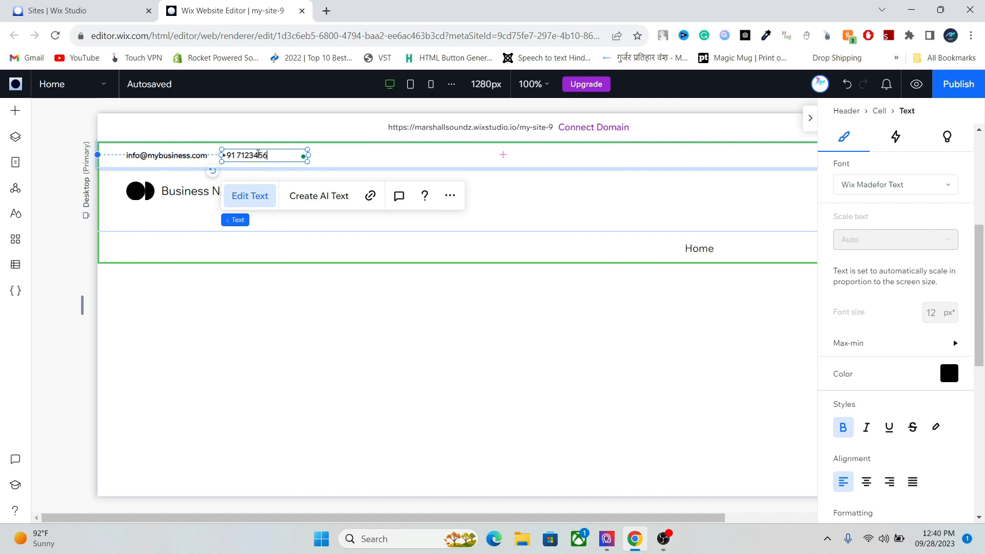
key(ctrl+a)
key(ctrl+c)
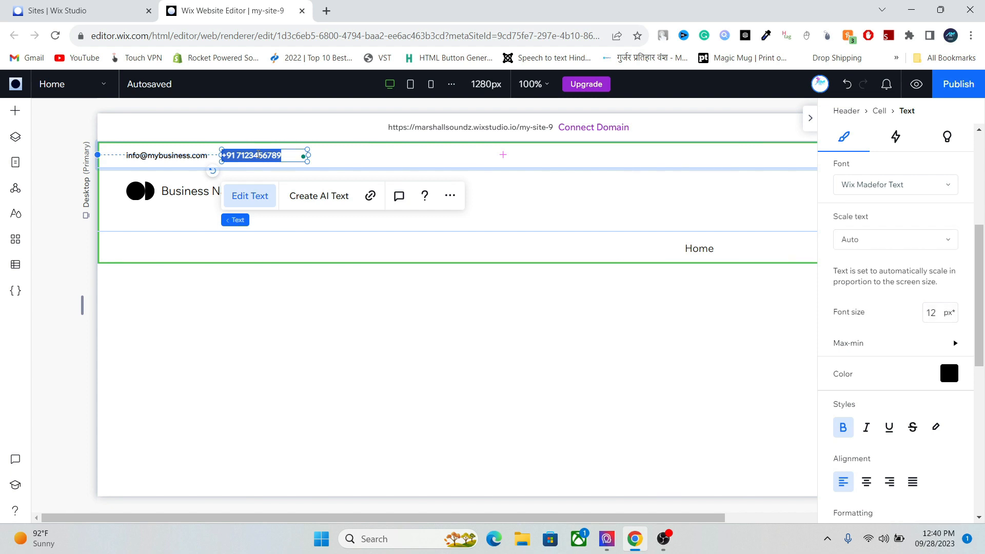
- Link the phone text to the phone number and remove its underline
click(371, 197)
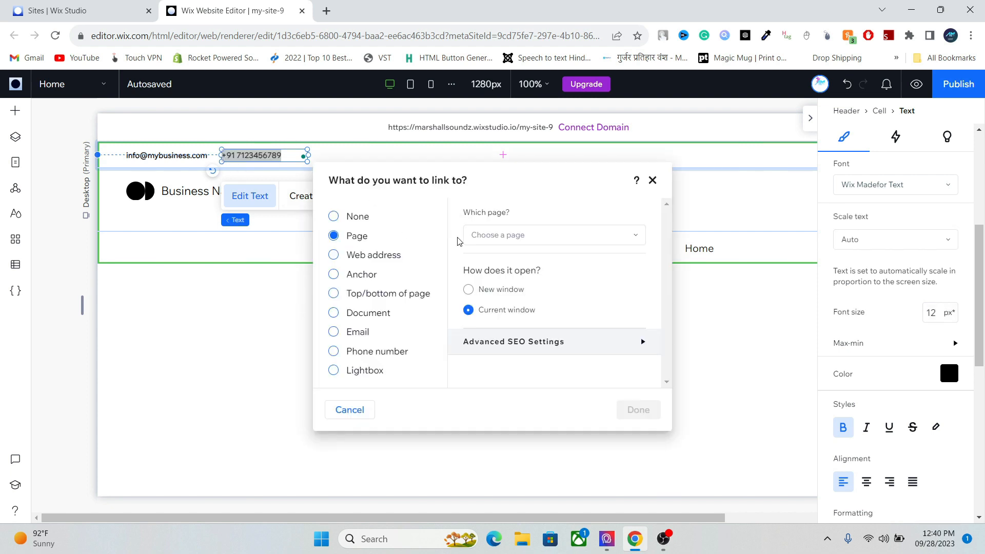
click(343, 352)
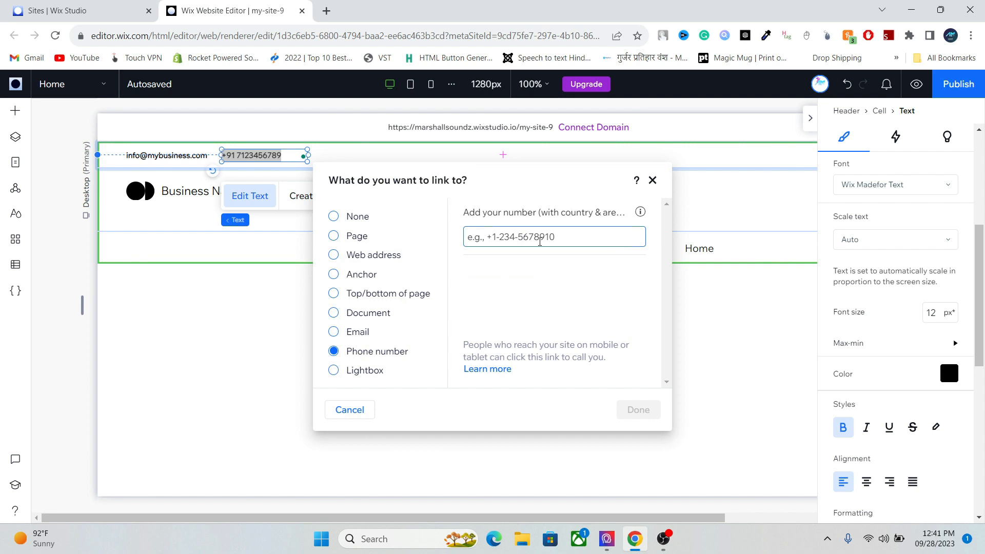
key(ctrl+v)
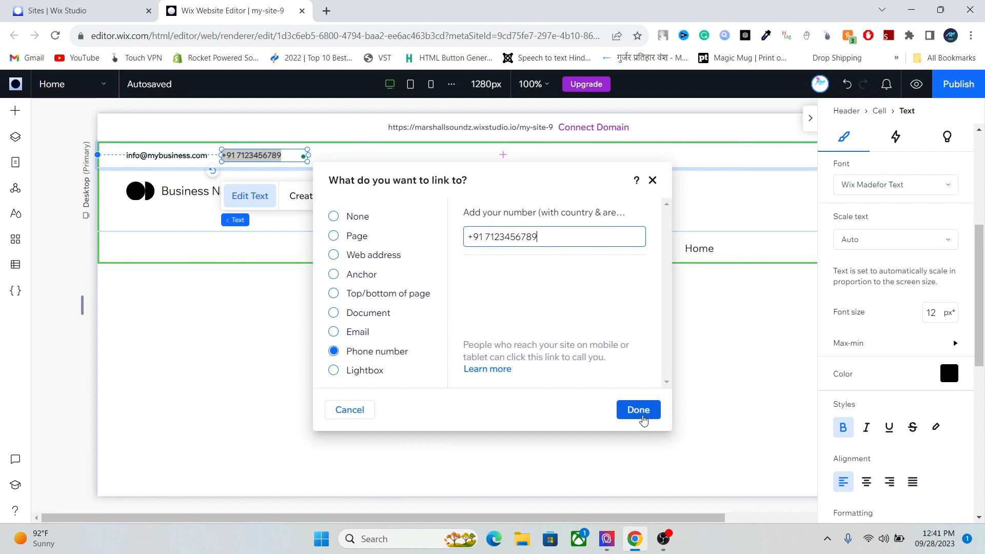
click(640, 411)
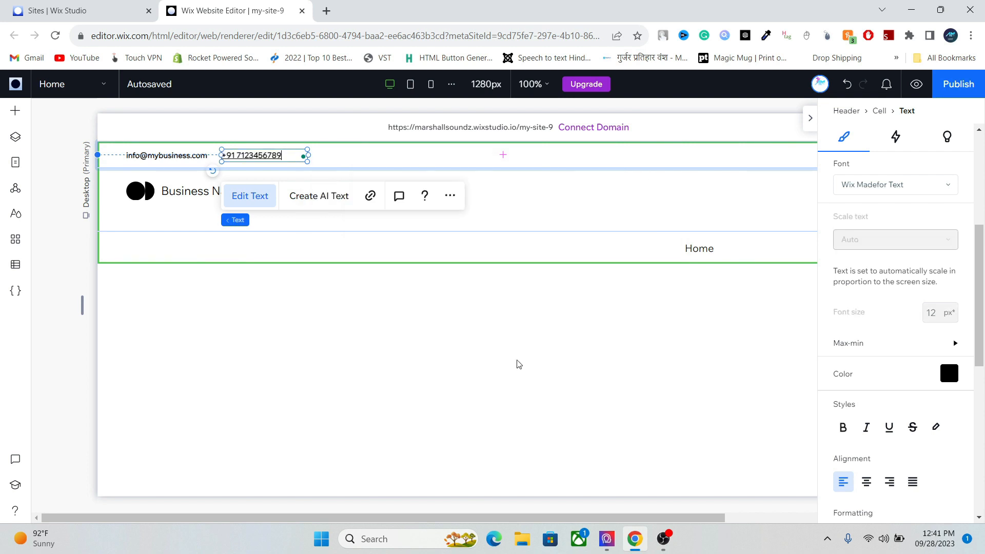
double_click(292, 157)
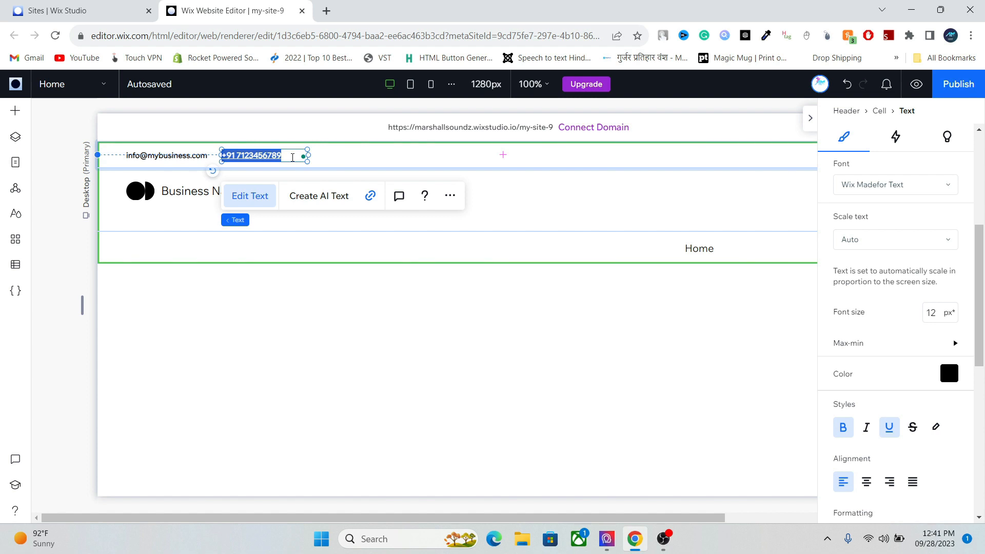
key(ctrl+u)
- Fill the top contact row's background with the blue theme swatch #1A6AFF at full opacity
click(468, 149)
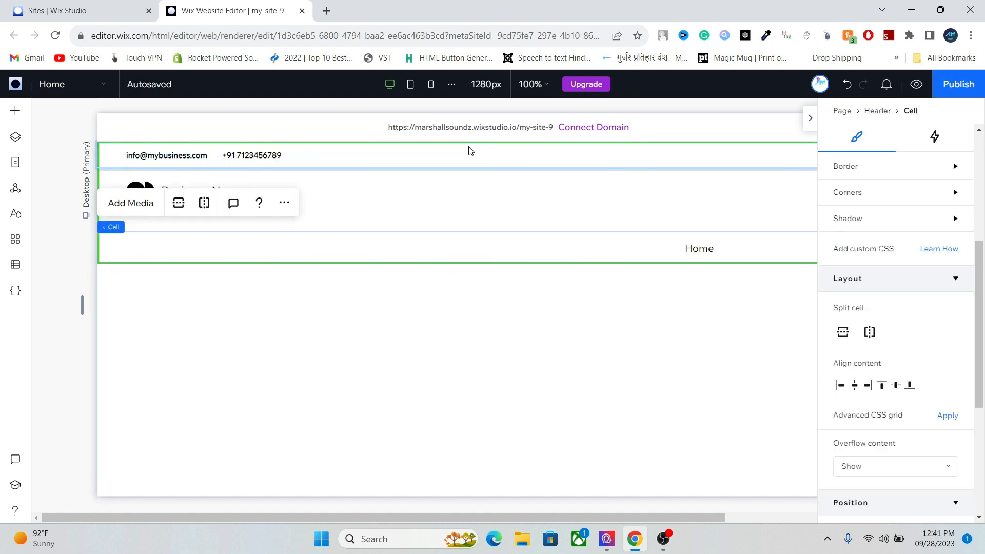
click(605, 211)
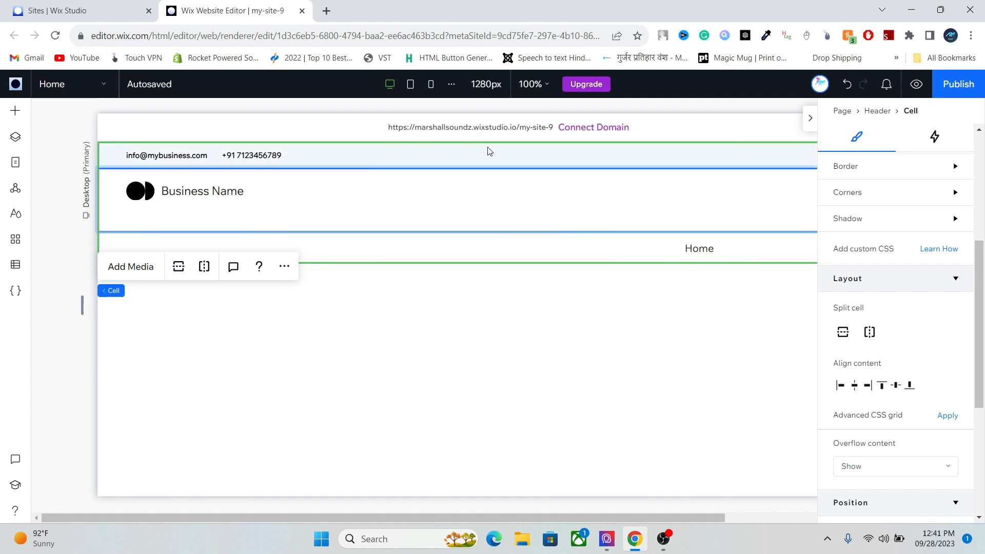
click(387, 155)
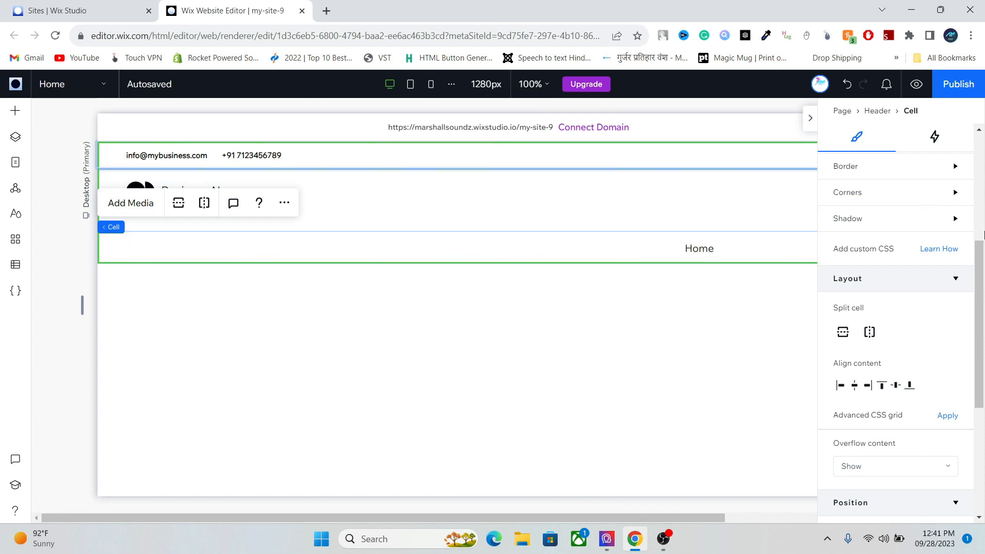
scroll(983, 235, up, 5)
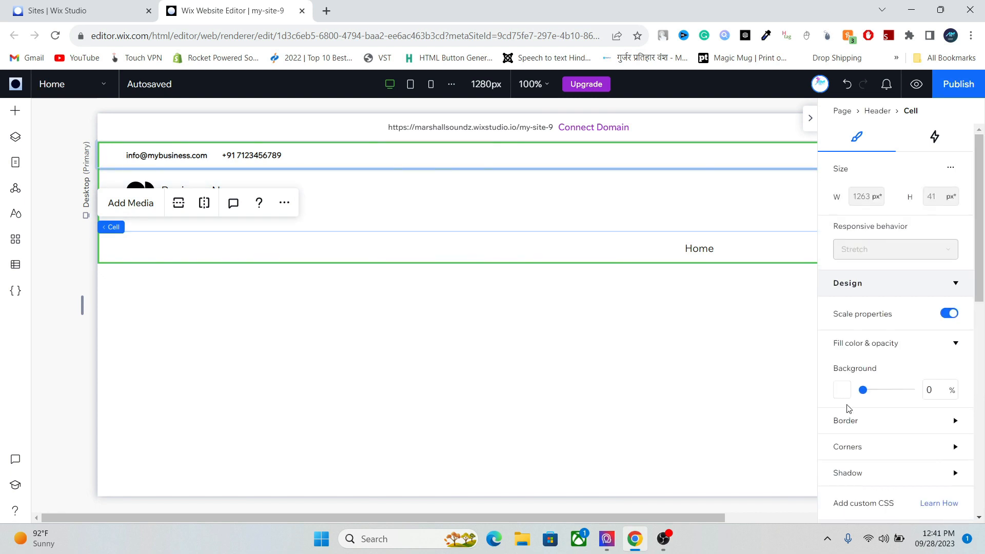
click(840, 391)
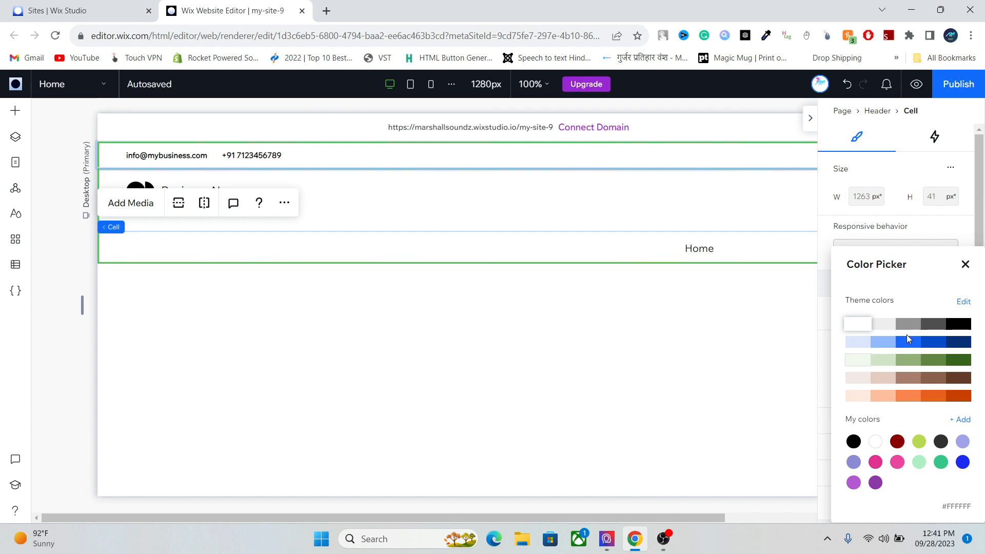
click(904, 342)
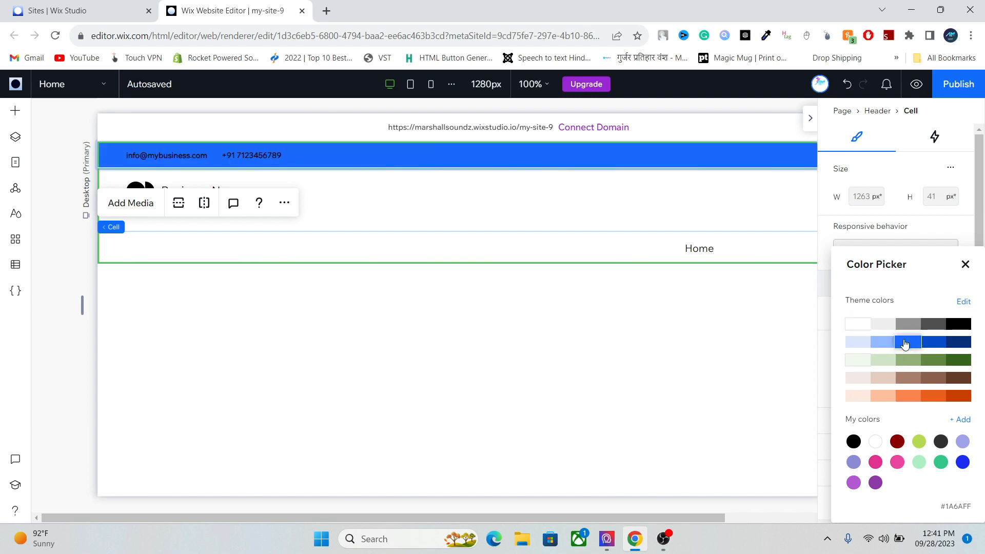
click(508, 155)
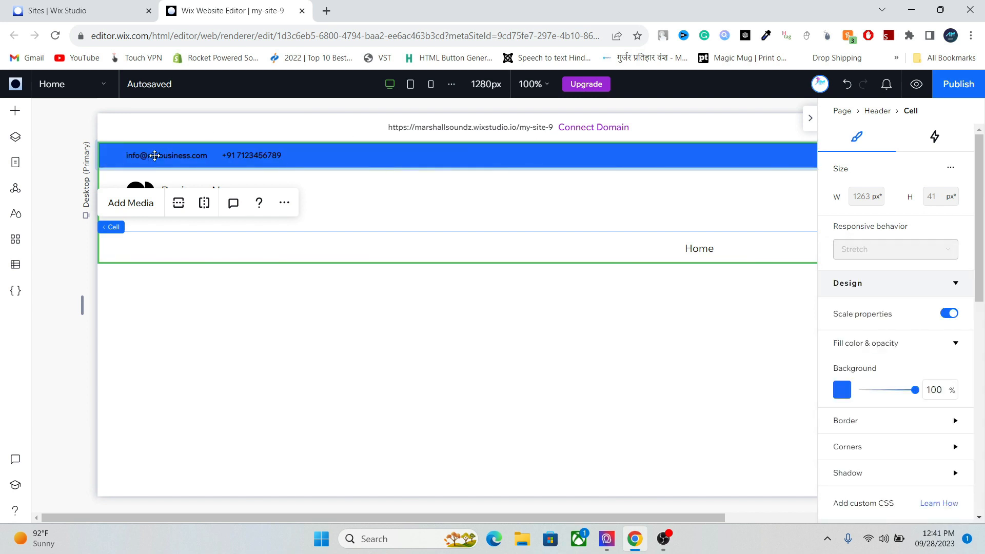
click(154, 154)
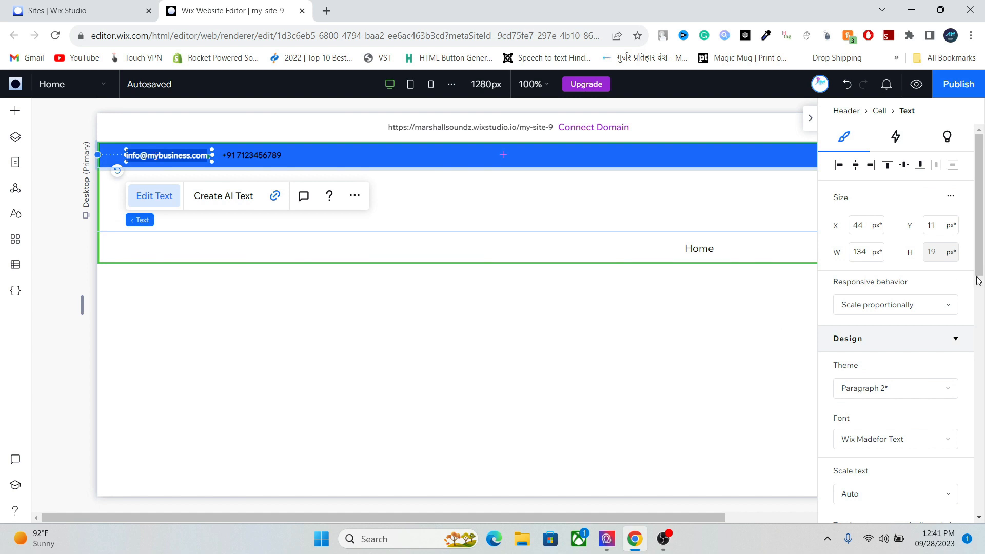
scroll(956, 351, down, 5)
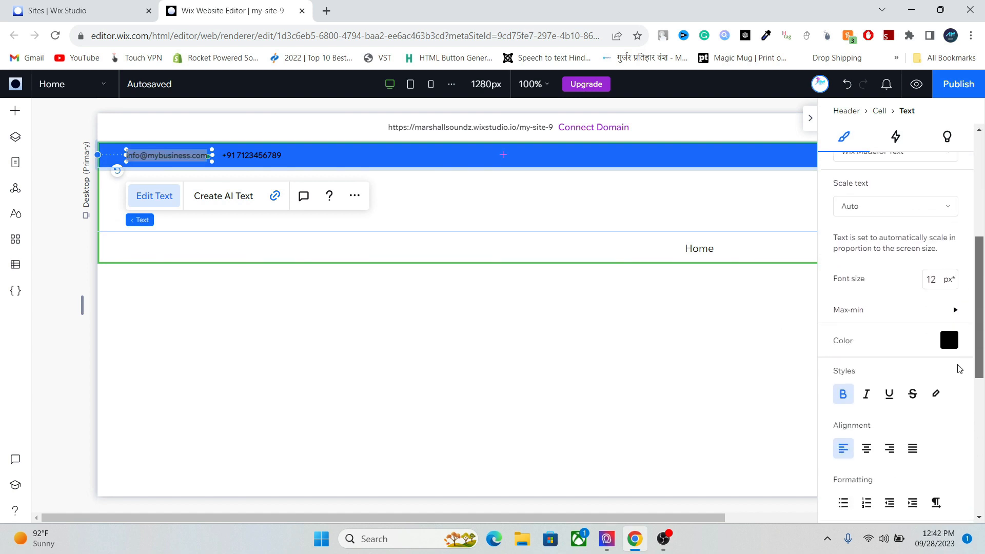
click(949, 340)
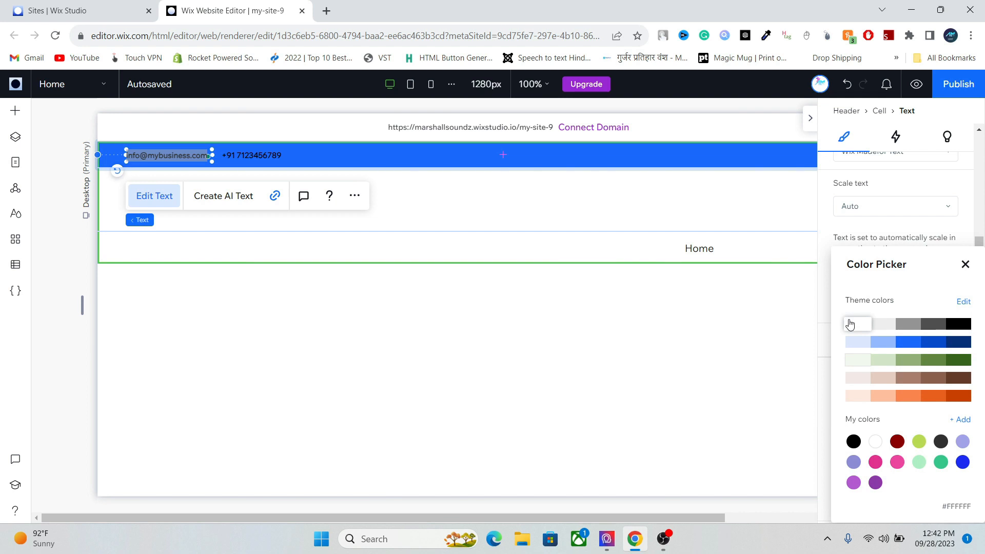
click(850, 323)
click(241, 155)
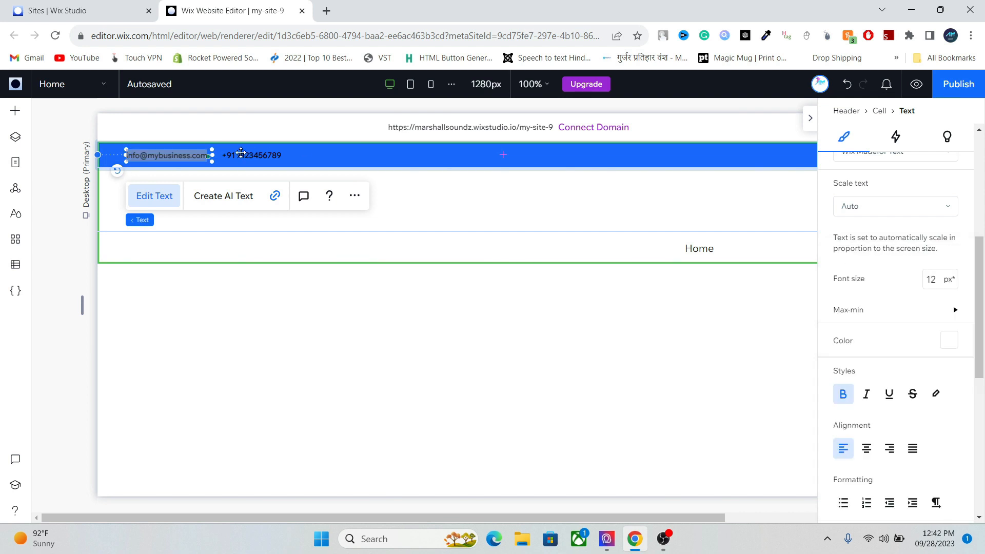
click(950, 345)
click(949, 341)
click(857, 324)
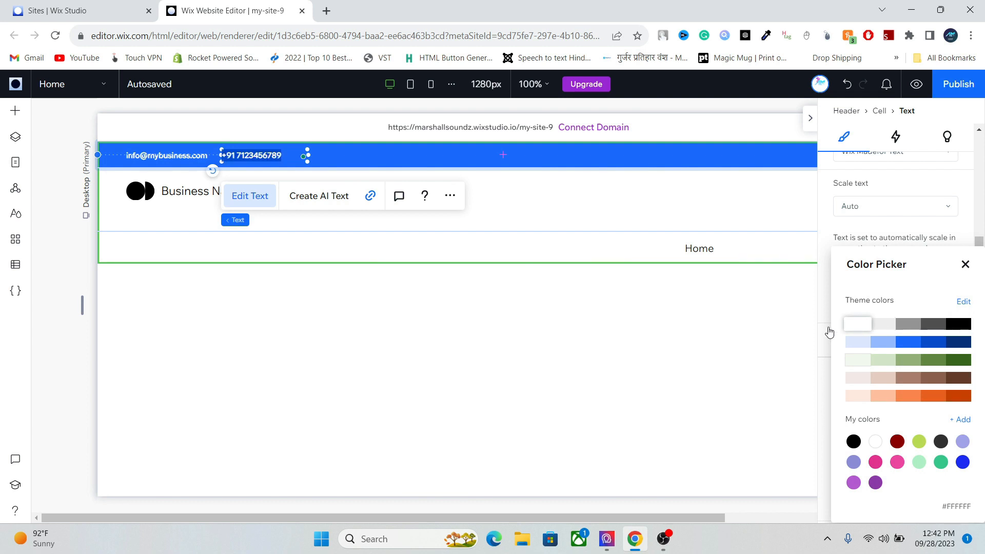
click(564, 200)
click(542, 201)
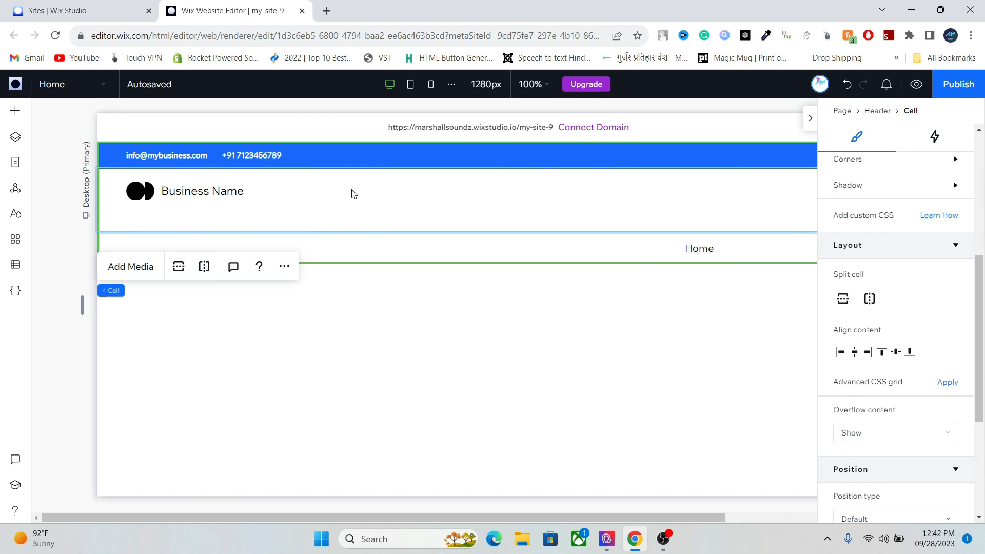
- Nudge the logo and Business Name lower, delete then restore them, and open Add Elements
drag(231, 185, 230, 194)
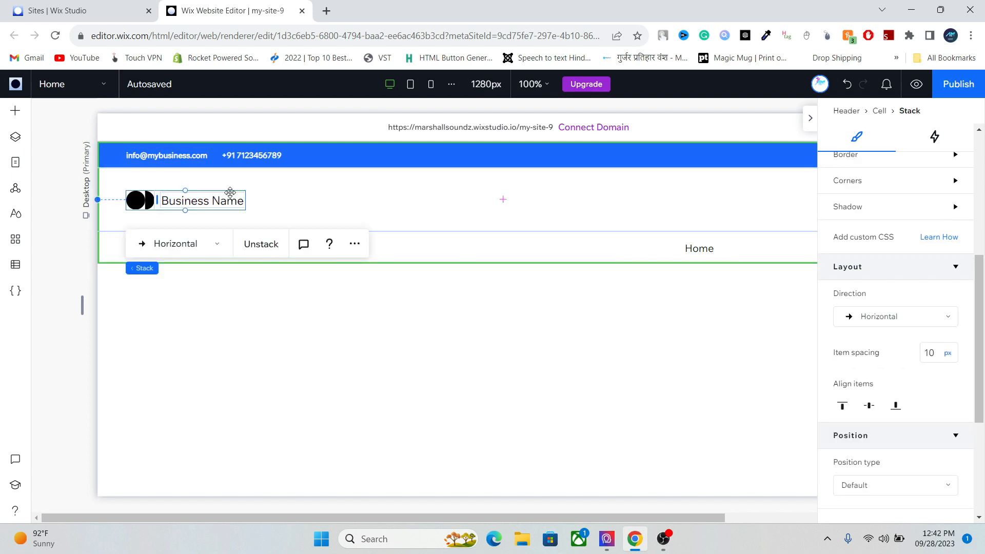
click(290, 197)
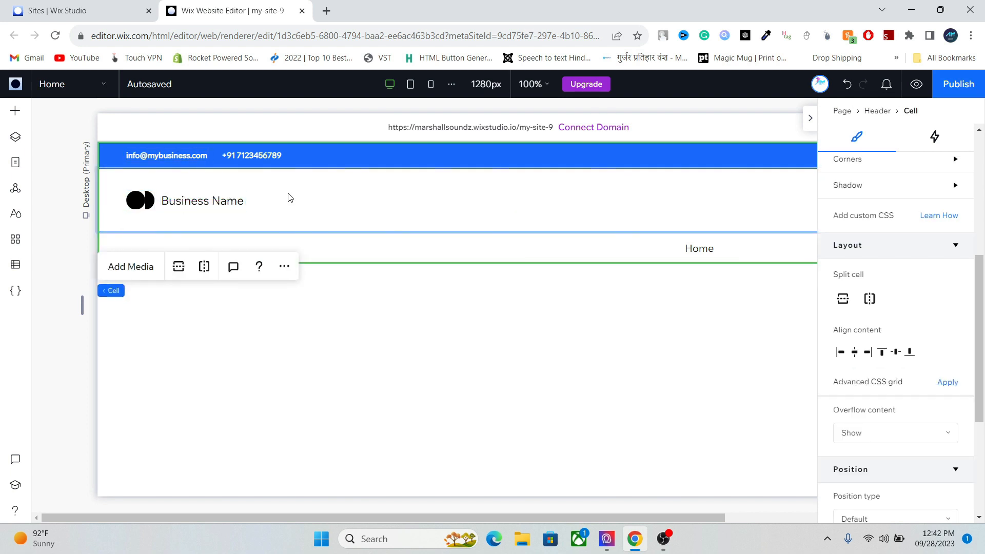
key(Delete)
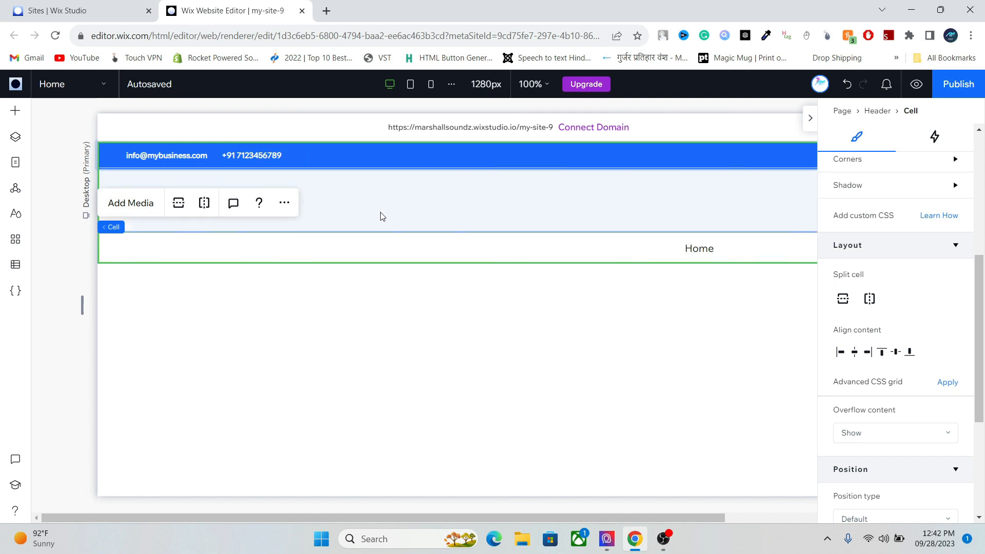
key(ctrl+z)
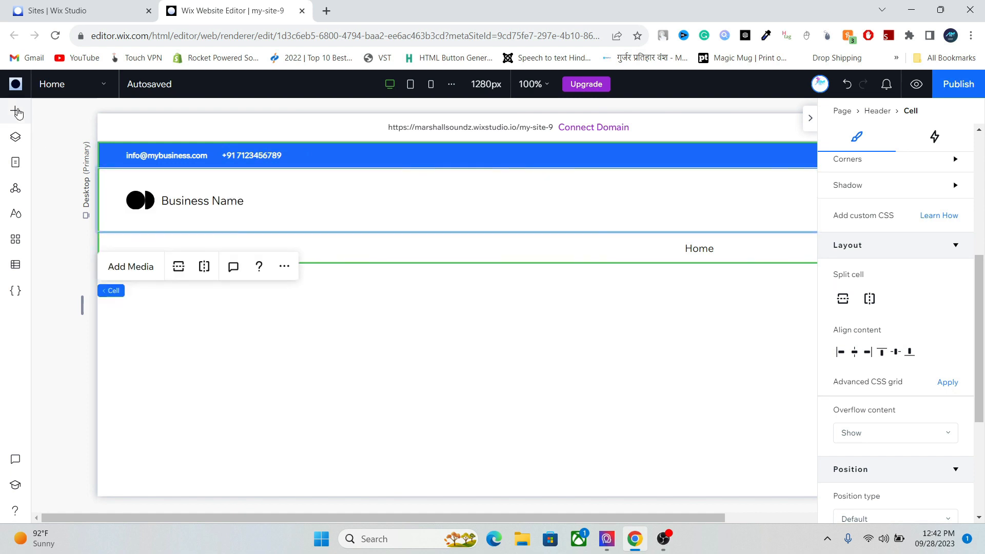
click(16, 110)
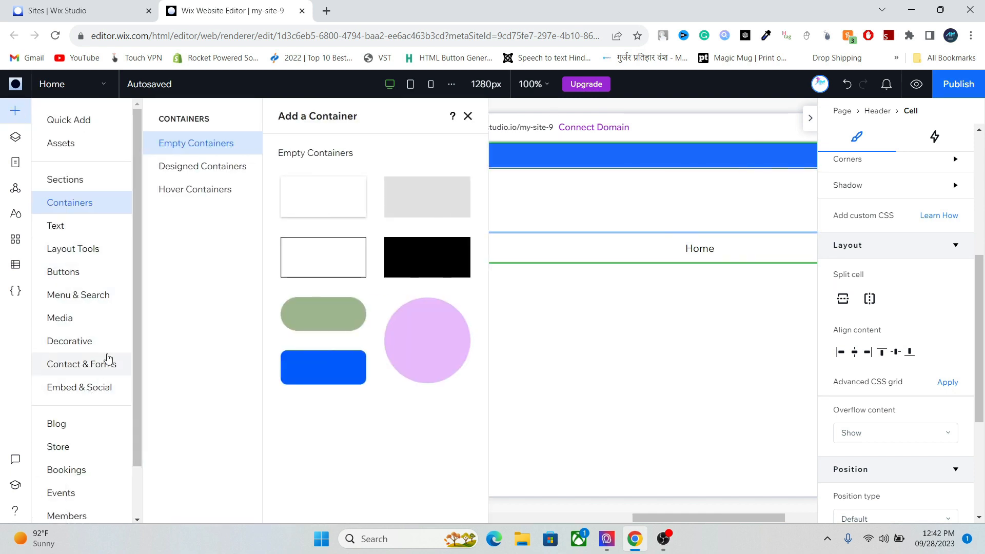
- Add Site Search from Menu & Search, creating a Search Results page and header search bar
click(106, 299)
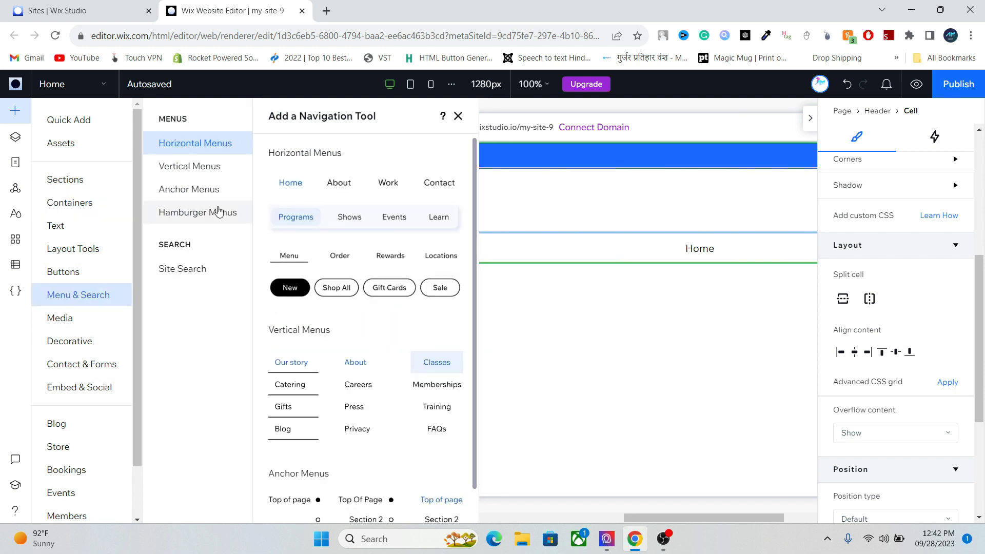
click(194, 267)
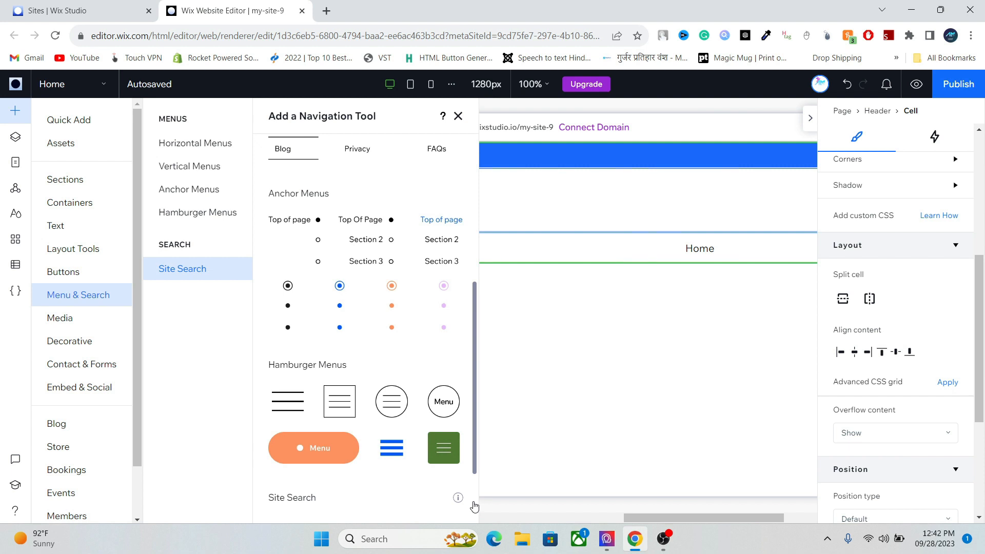
drag(476, 470, 476, 512)
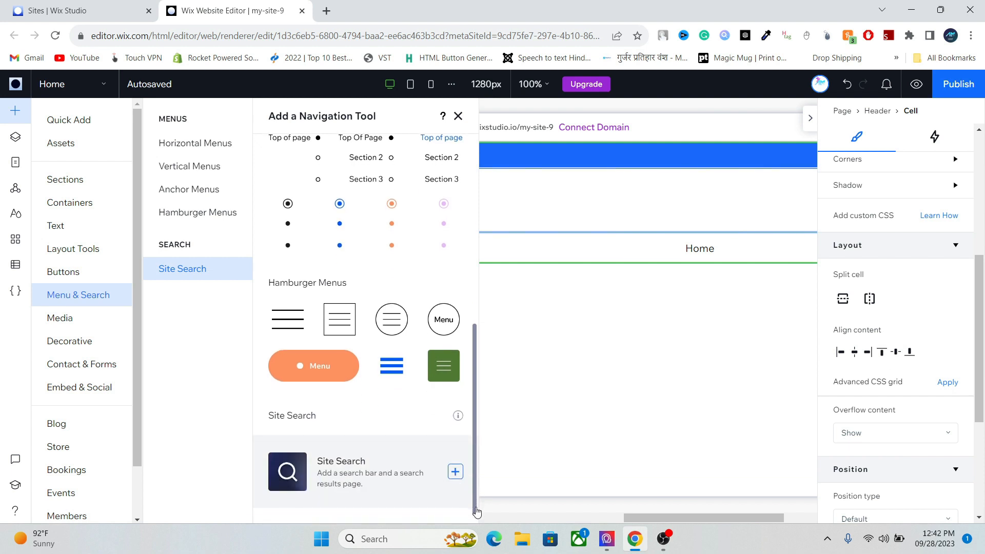
click(454, 473)
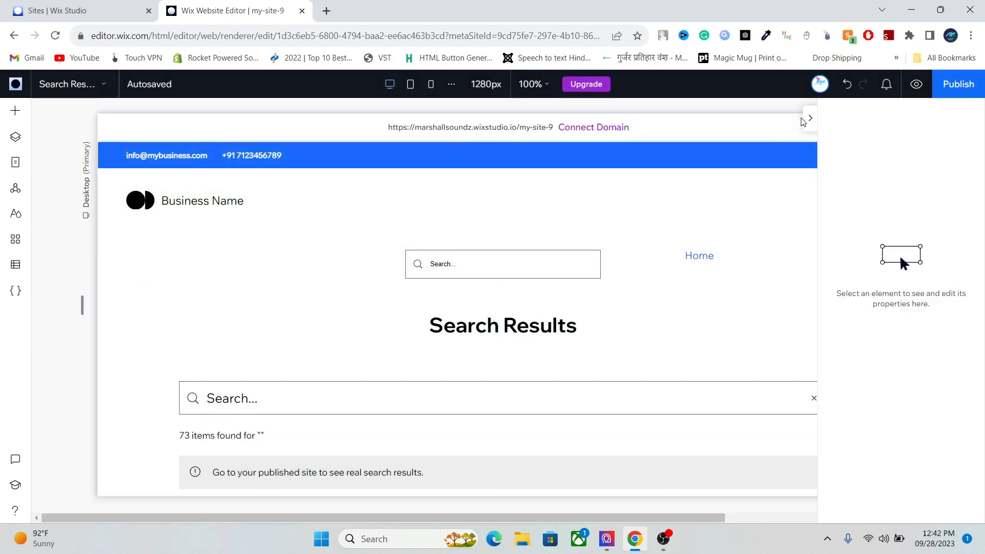
- Collapse the Inspector and return to the Home page from the Pages list
click(809, 119)
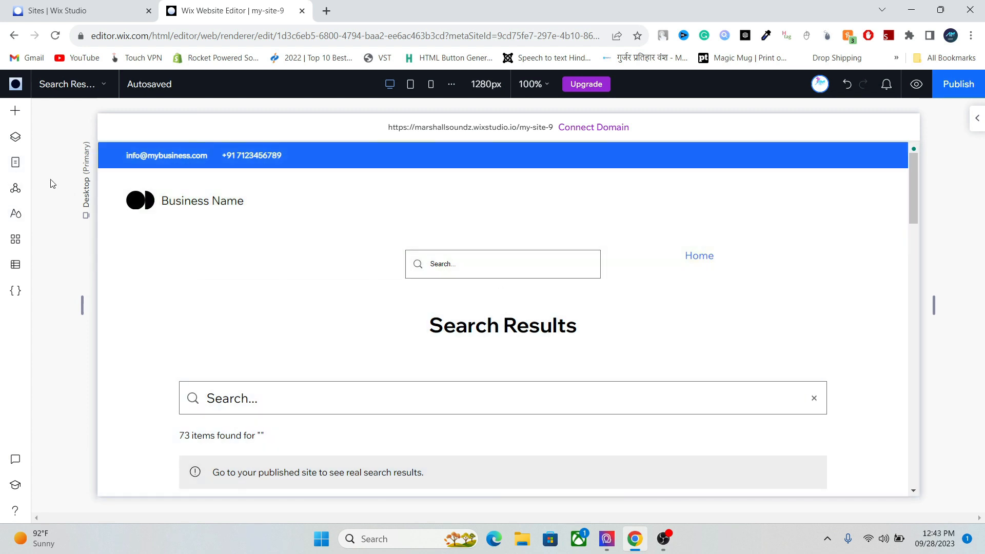
click(25, 173)
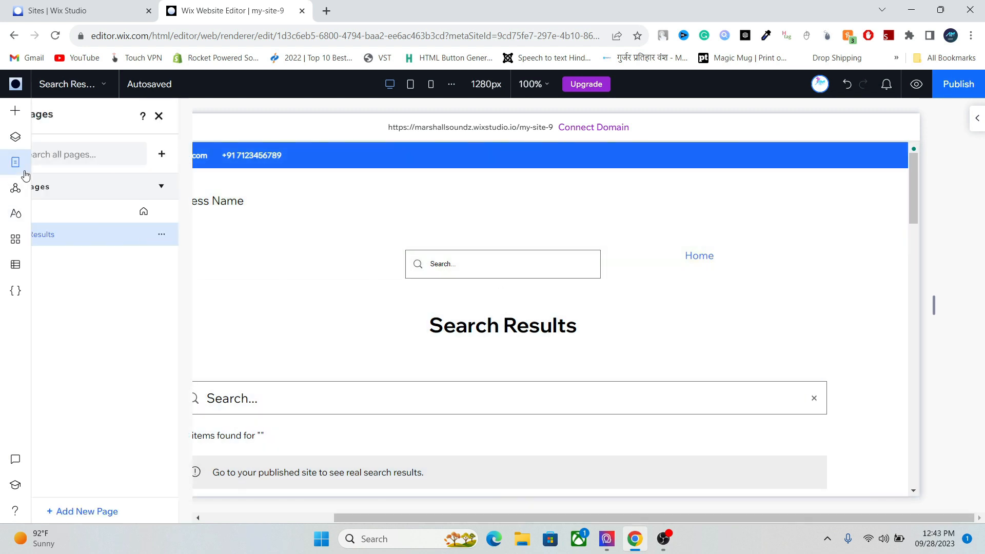
click(91, 213)
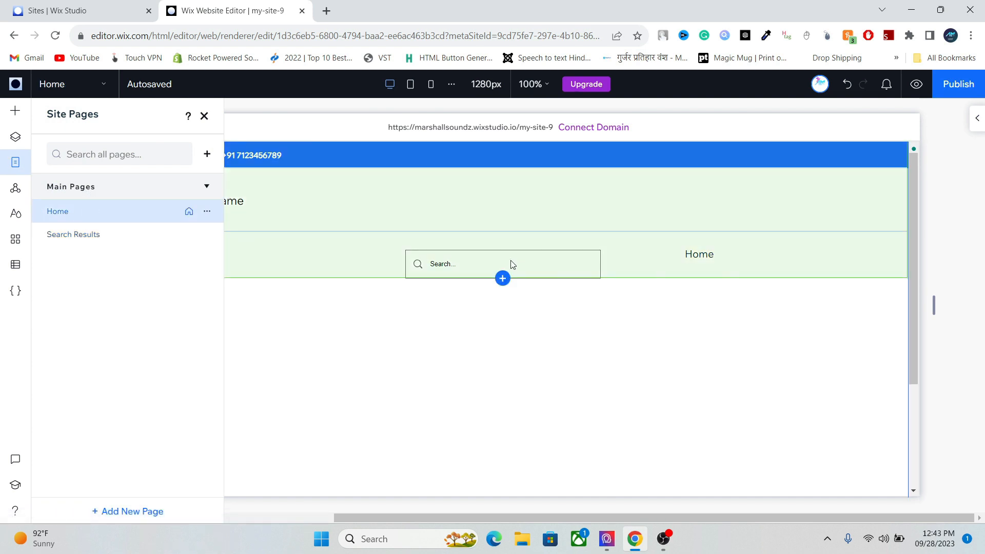
click(491, 265)
- Drag the search bar up into the header row beside Business Name
click(491, 265)
click(470, 261)
drag(470, 261, 459, 200)
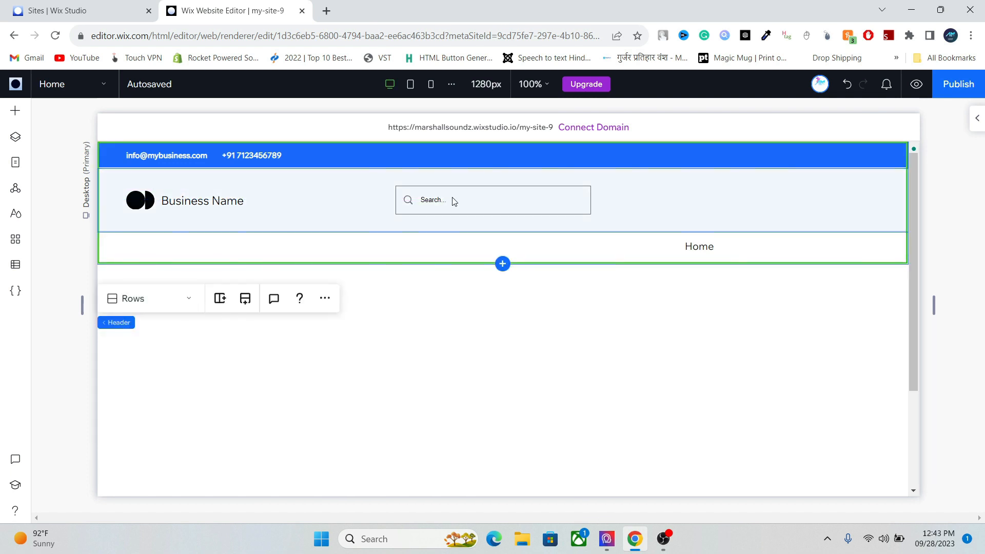
- Switch the search bar's responsive width behavior from Fixed to Relative in the Inspector
click(608, 204)
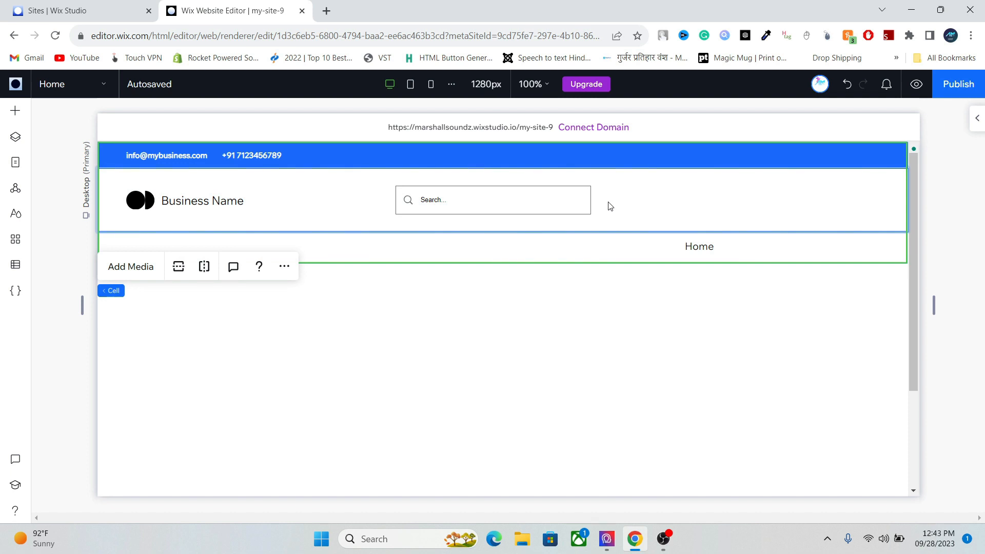
click(548, 202)
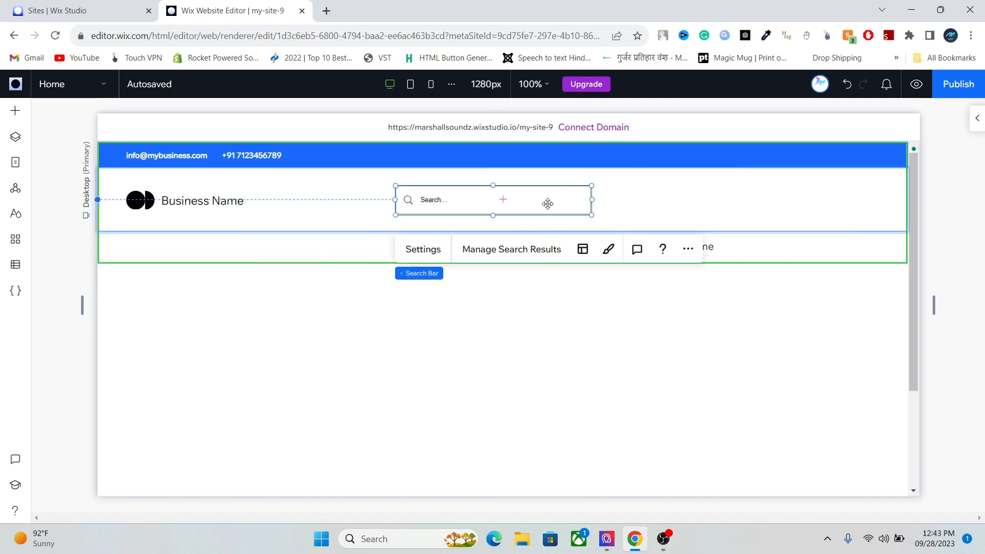
click(976, 118)
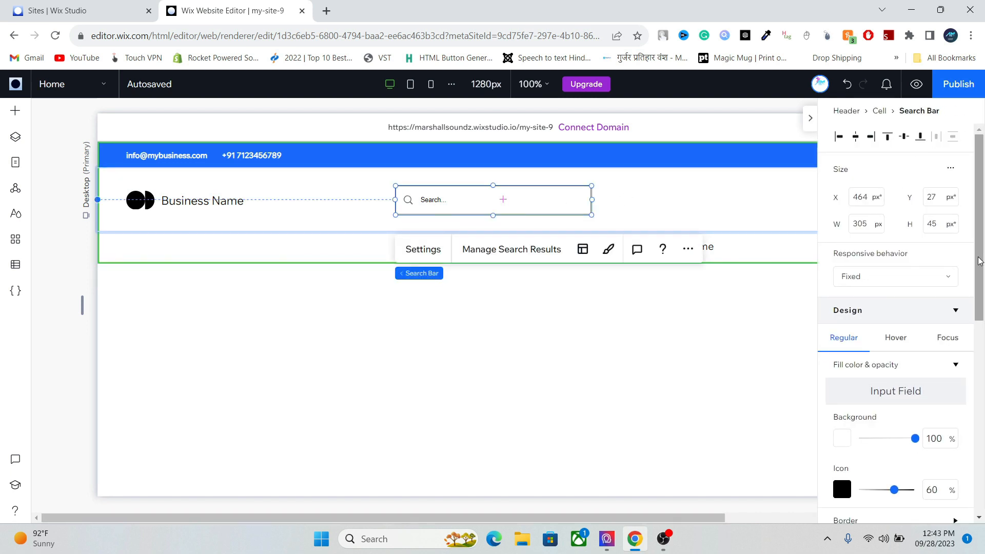
scroll(978, 260, down, 1)
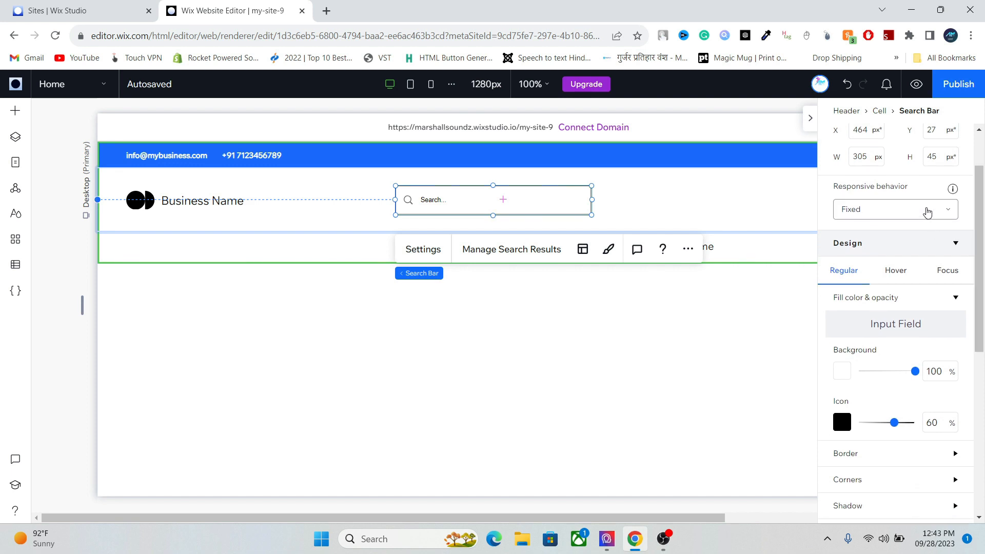
click(927, 212)
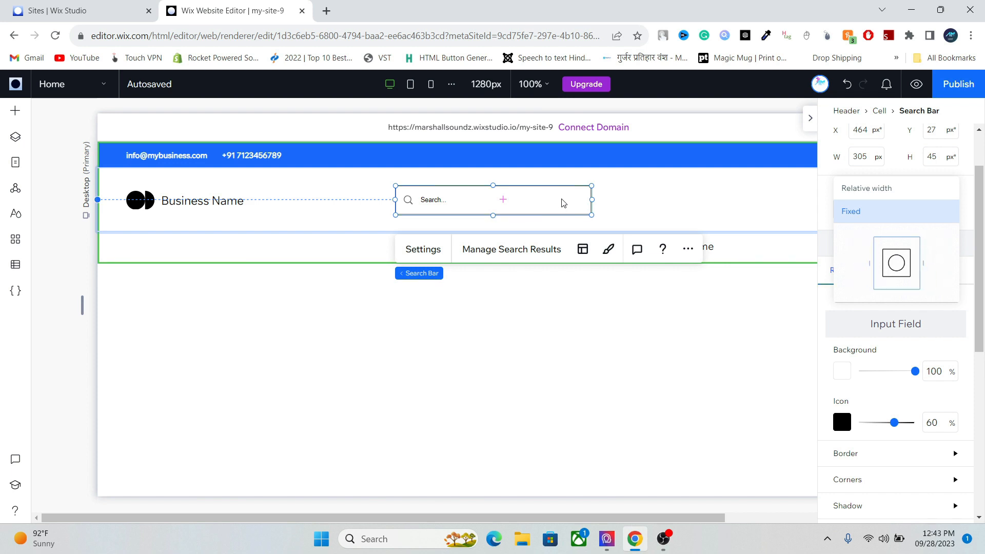
click(861, 190)
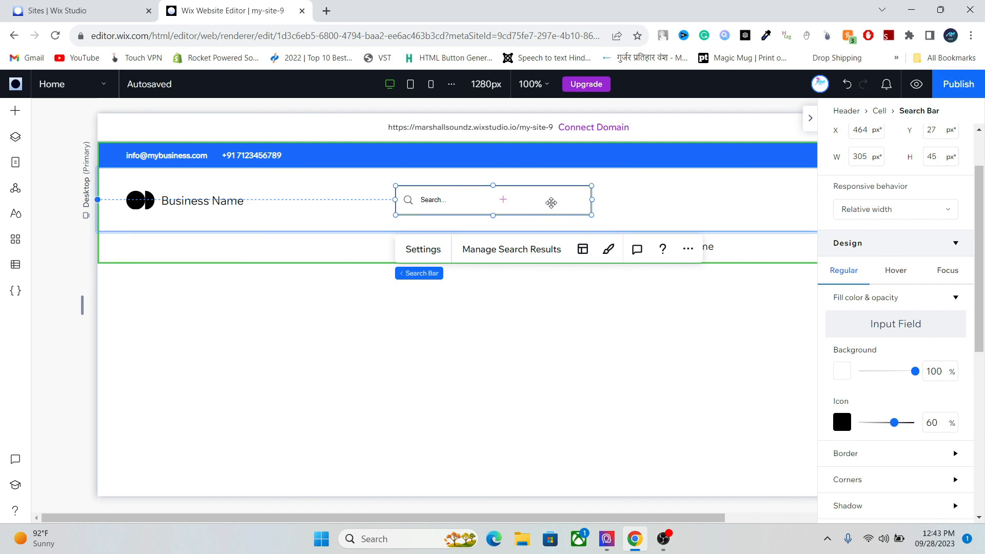
- Color the search bar's border blue #1A6AFF
drag(981, 277, 981, 351)
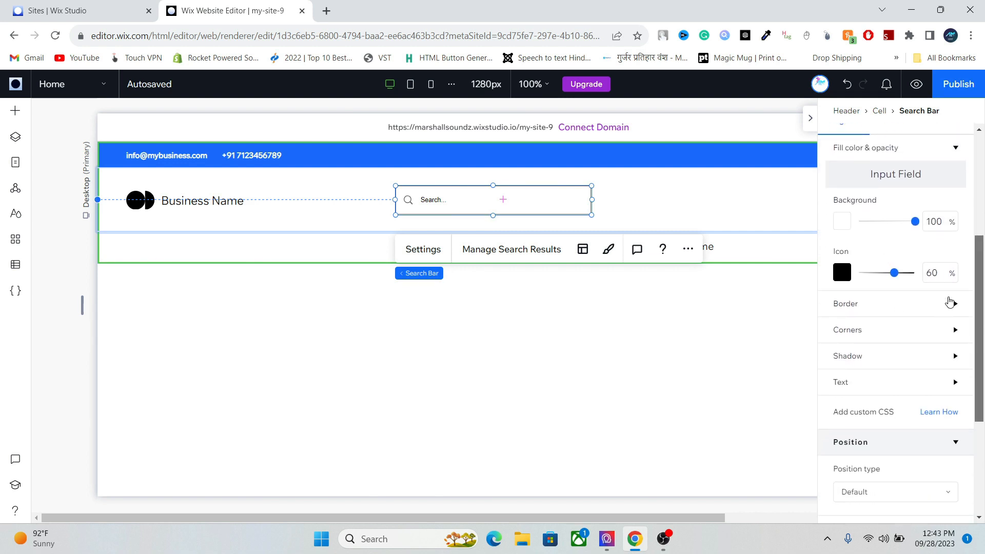
click(943, 304)
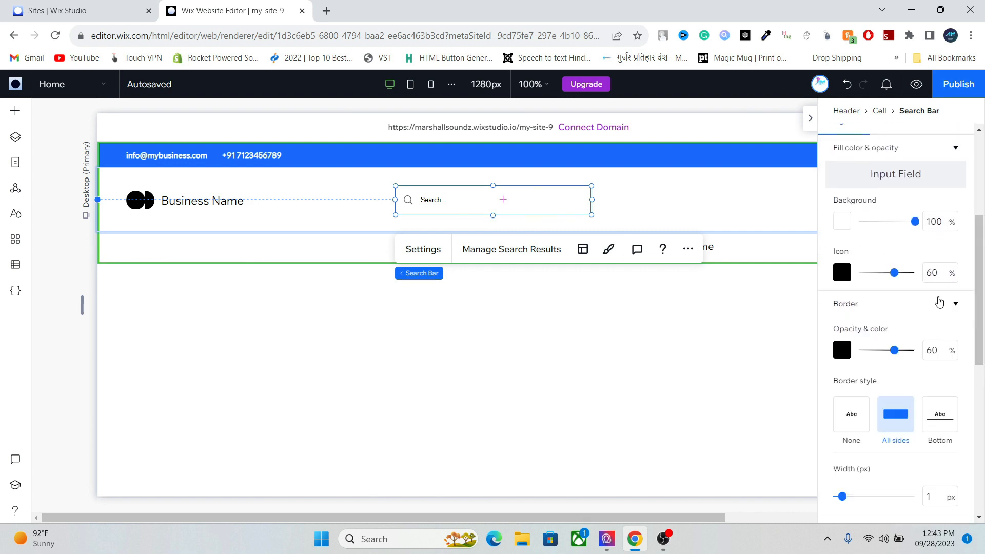
click(843, 351)
click(905, 342)
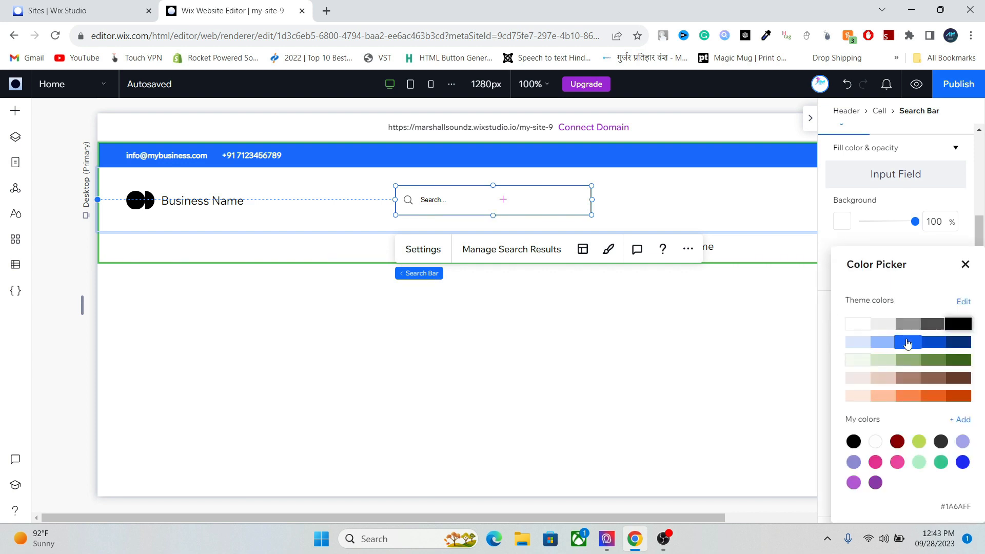
click(965, 264)
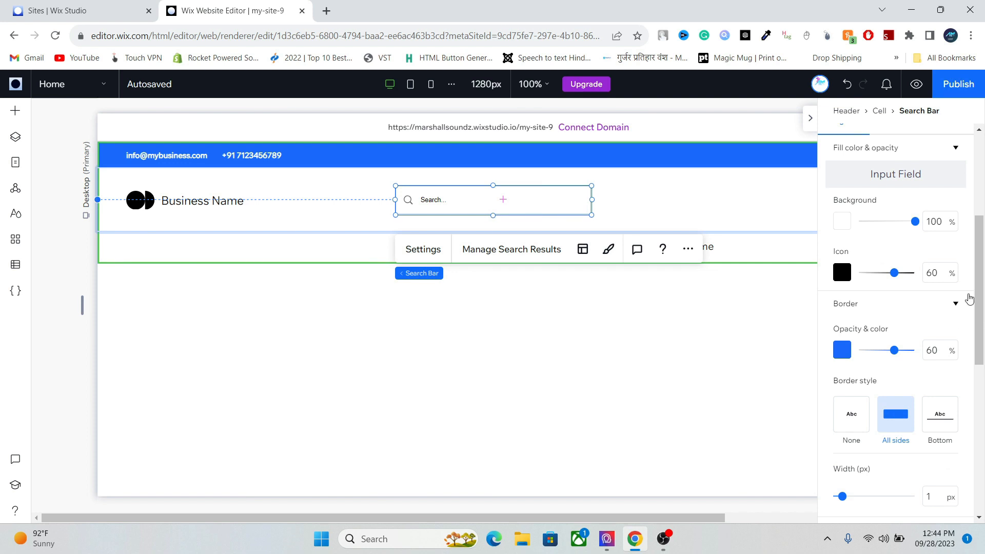
- Round the search bar's corners to 25 px and thicken its border to 2 px
drag(977, 269, 978, 342)
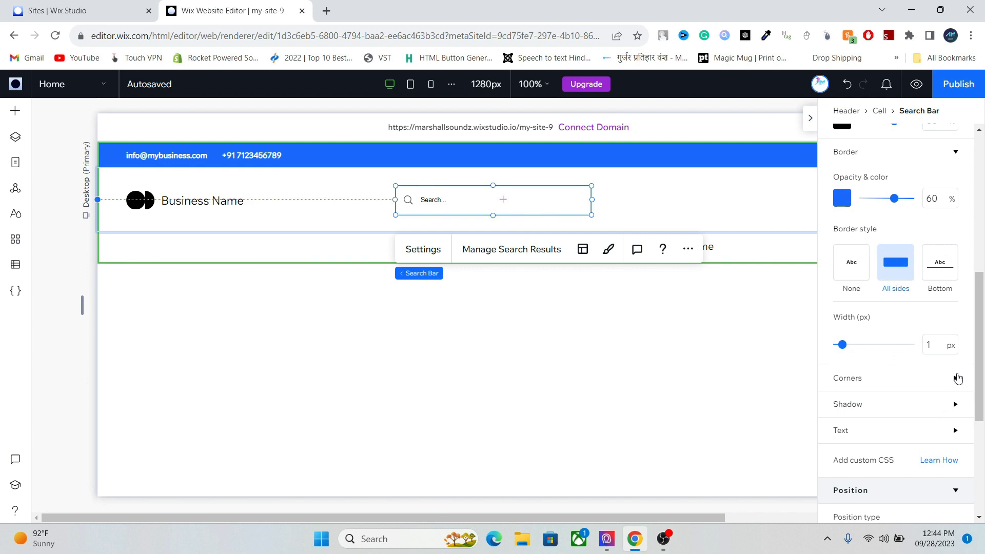
click(957, 378)
click(839, 422)
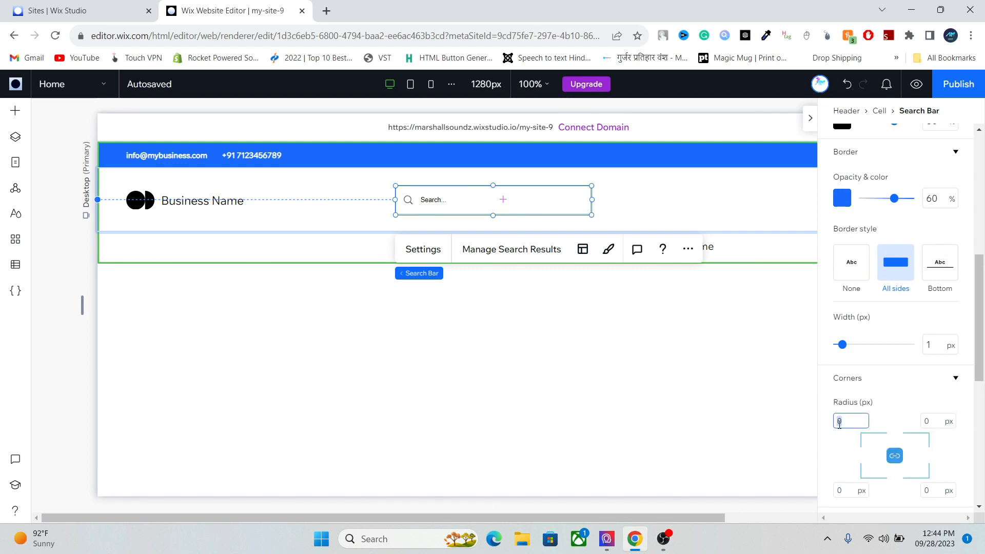
text(2)
key(Return)
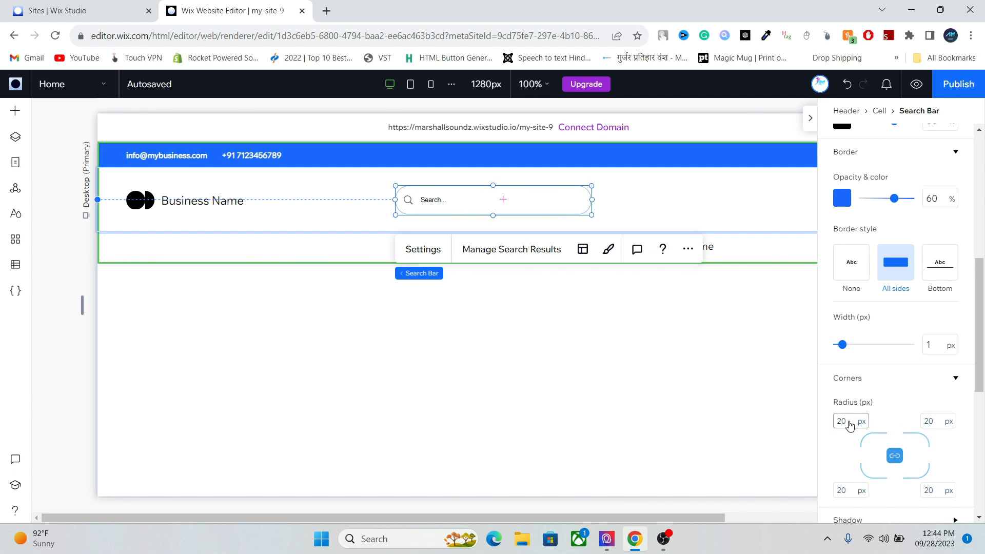
click(845, 421)
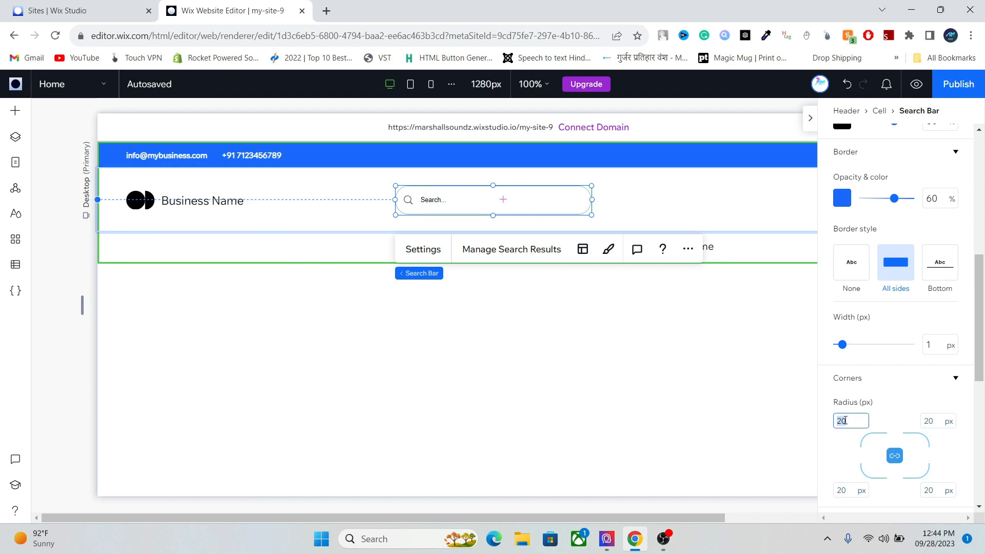
text(25)
key(Return)
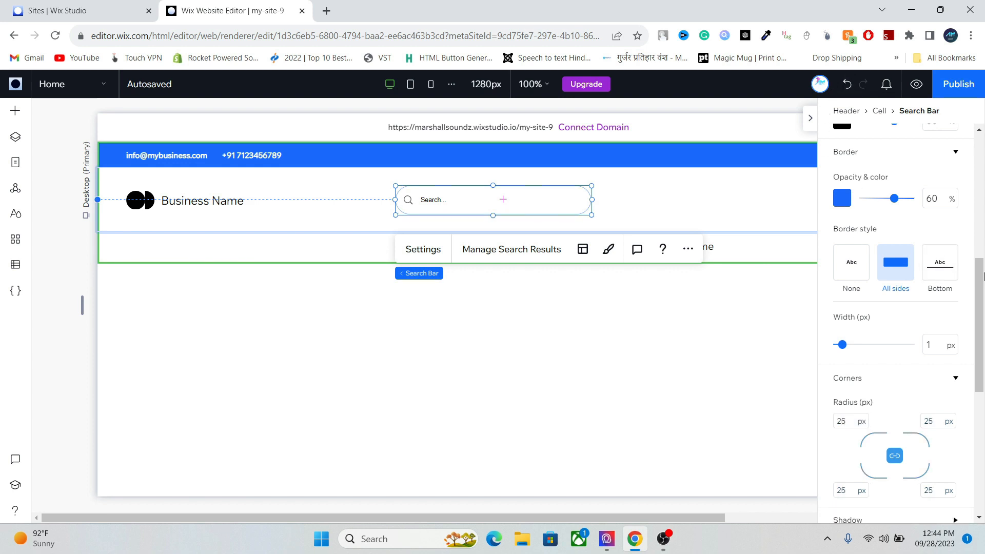
mouse_move(980, 281)
mouse_down()
mouse_move(983, 201)
mouse_move(972, 281)
mouse_up()
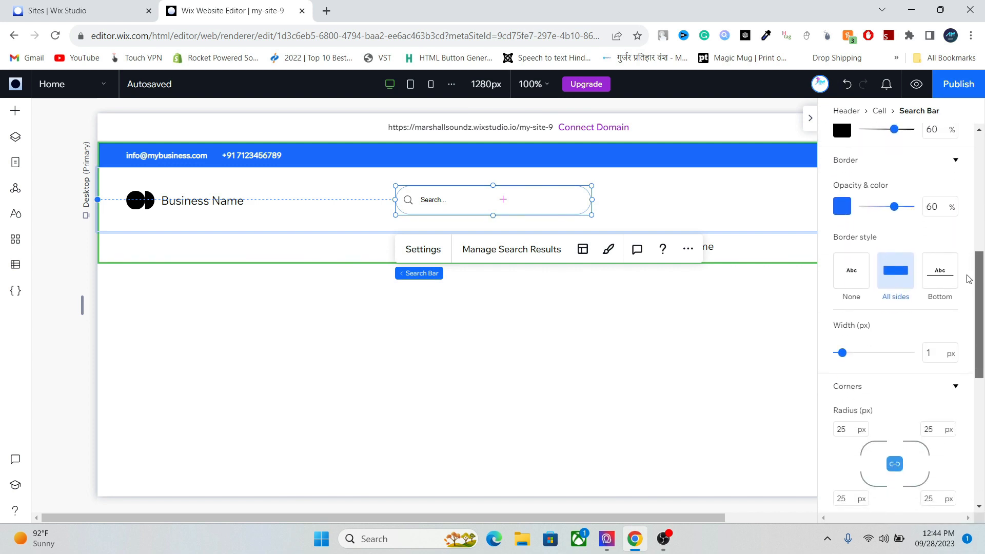
drag(840, 353, 843, 354)
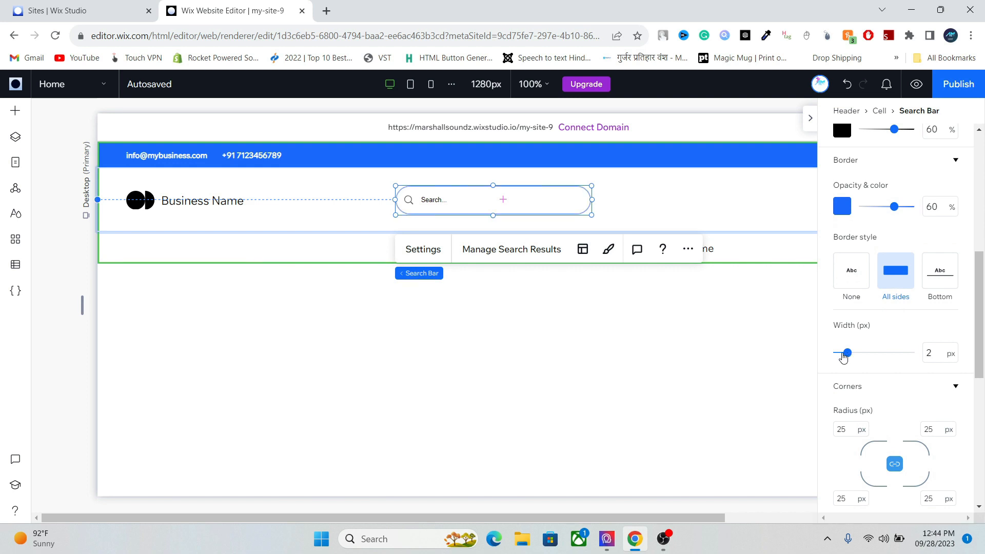
- Shift the search bar slightly left and widen it to 319 px
click(810, 117)
click(732, 208)
drag(512, 193, 506, 197)
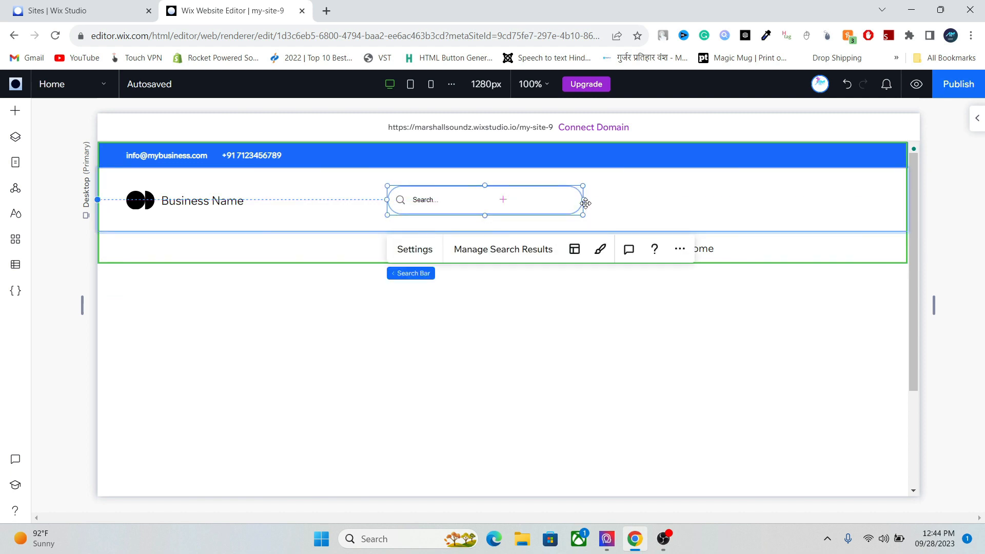
drag(585, 203, 609, 202)
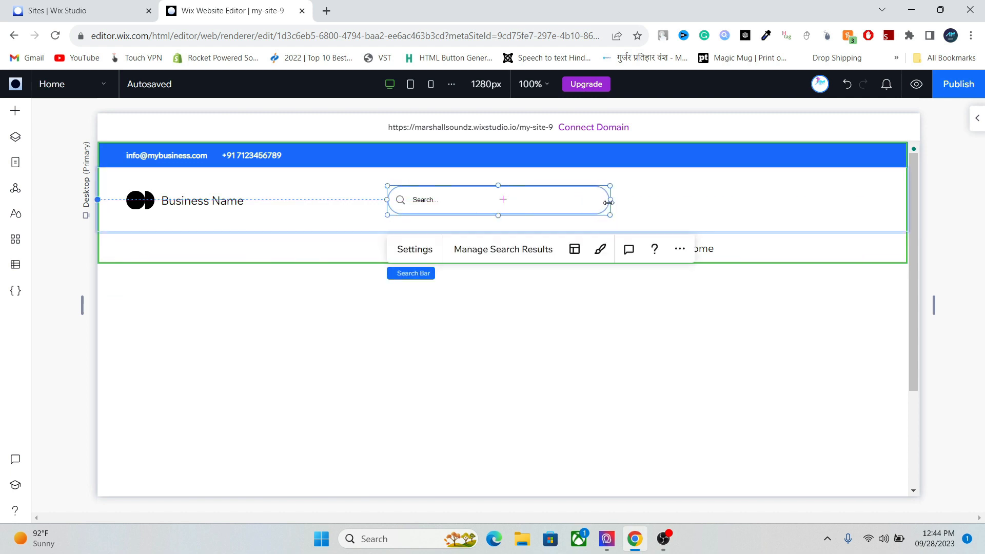
click(686, 186)
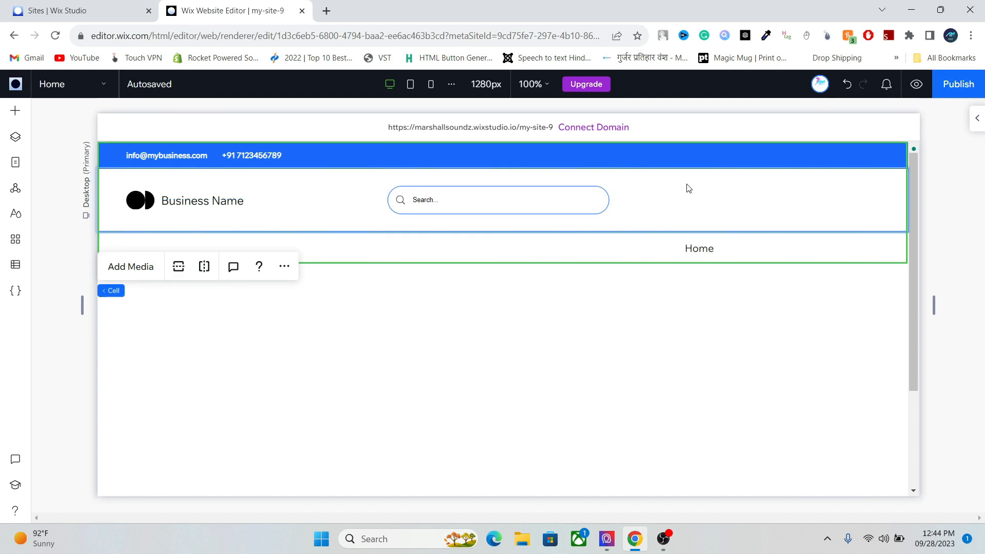
- Enlarge the top row, split the bottom row, and move Home into the widened right cell
mouse_move(533, 233)
drag(533, 232, 530, 236)
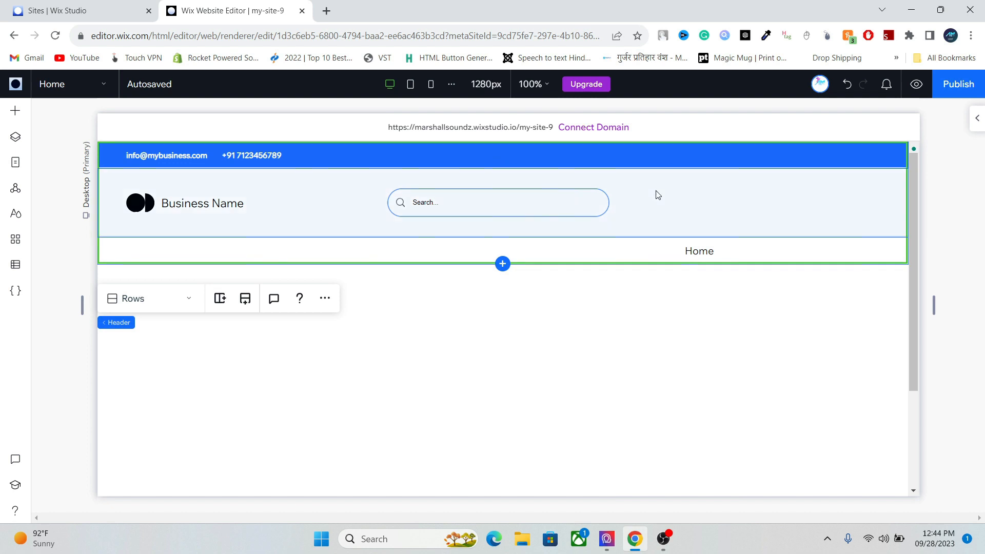
click(647, 202)
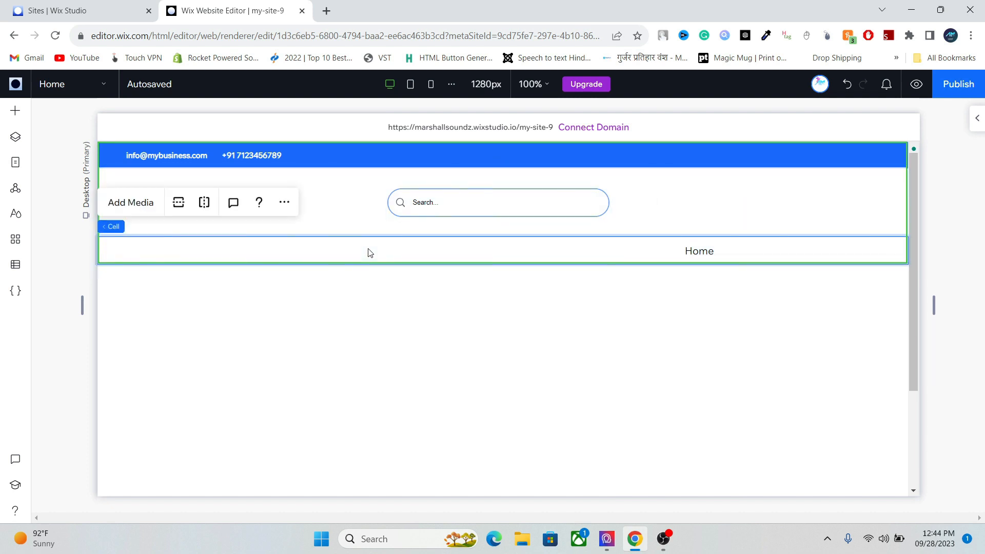
click(208, 208)
click(396, 253)
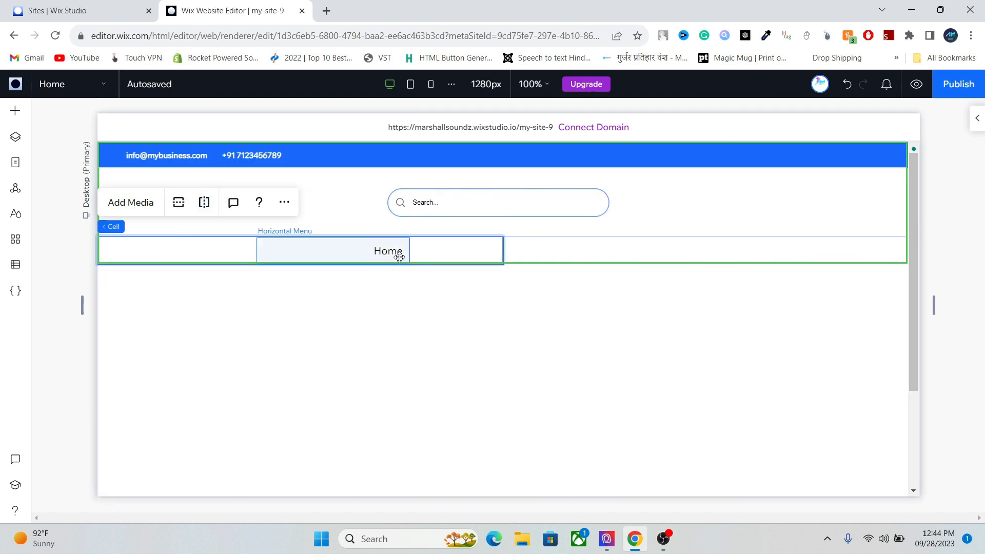
drag(444, 255, 702, 252)
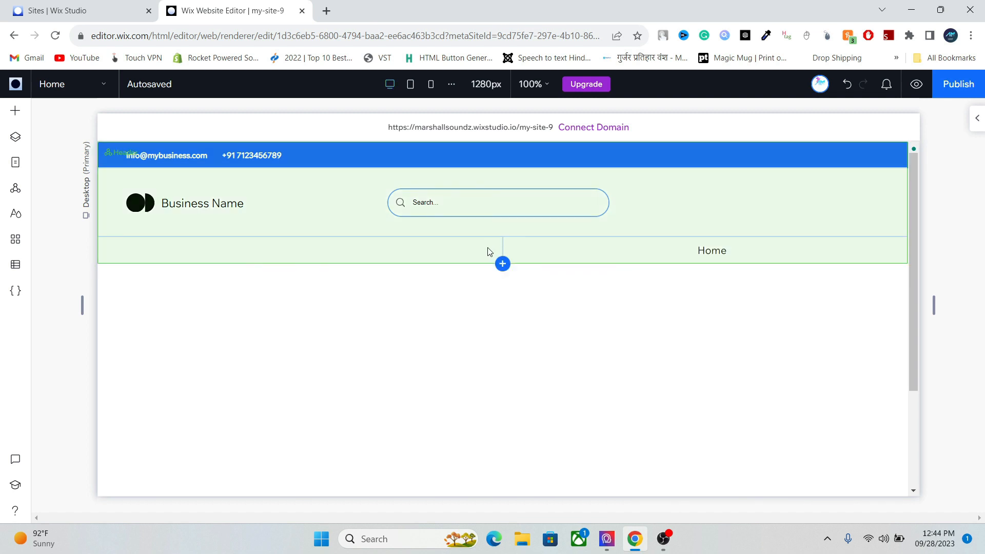
click(486, 252)
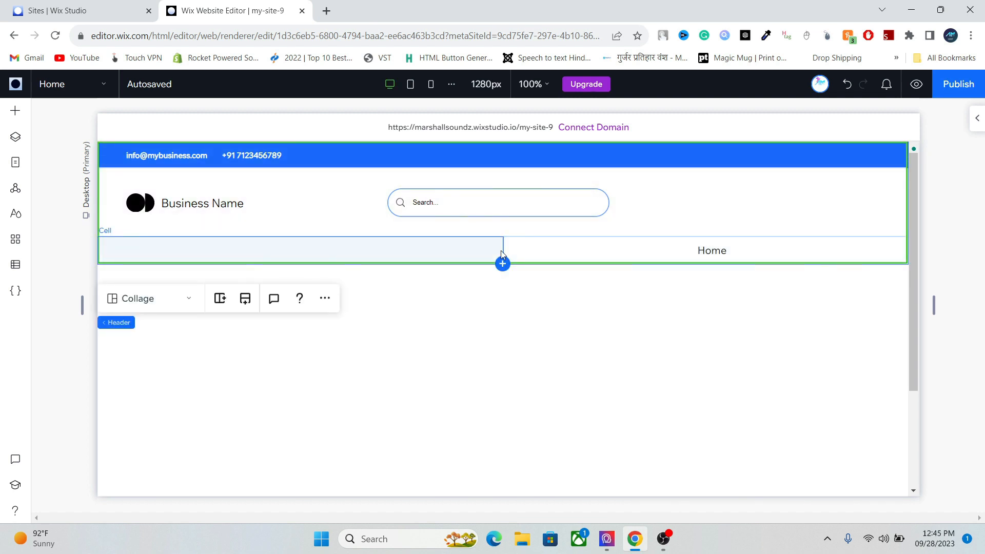
drag(502, 248, 327, 246)
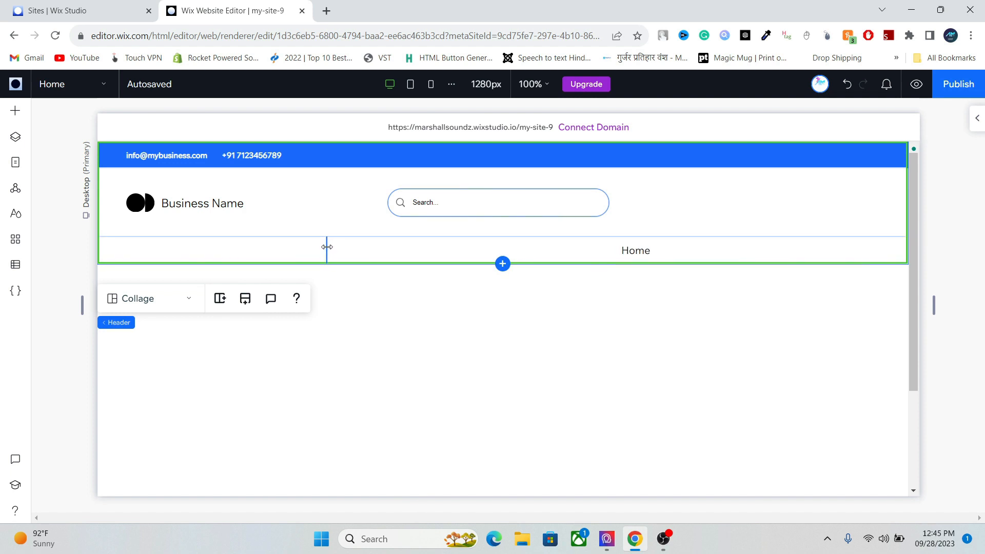
- Split the bottom row's left cell in two and narrow the first cell
click(293, 249)
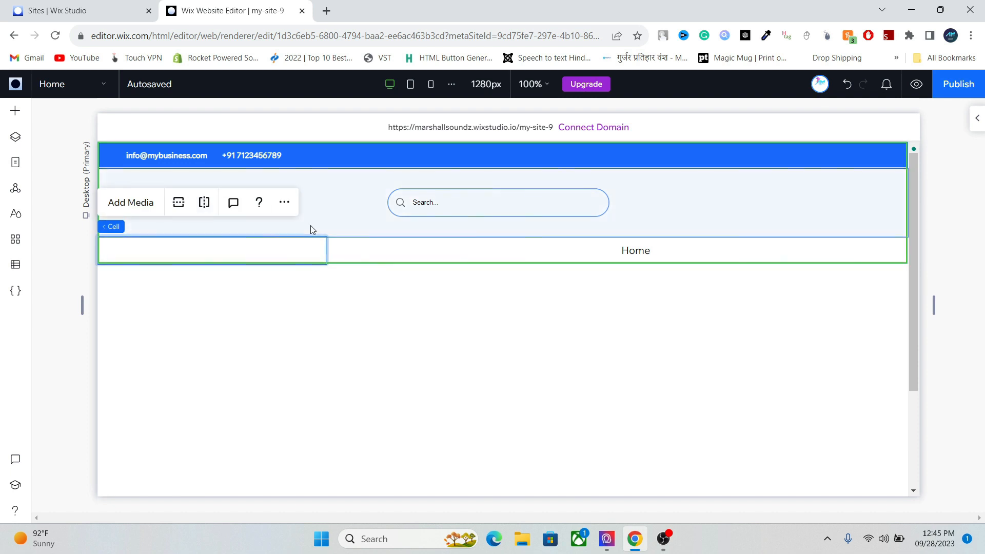
click(204, 202)
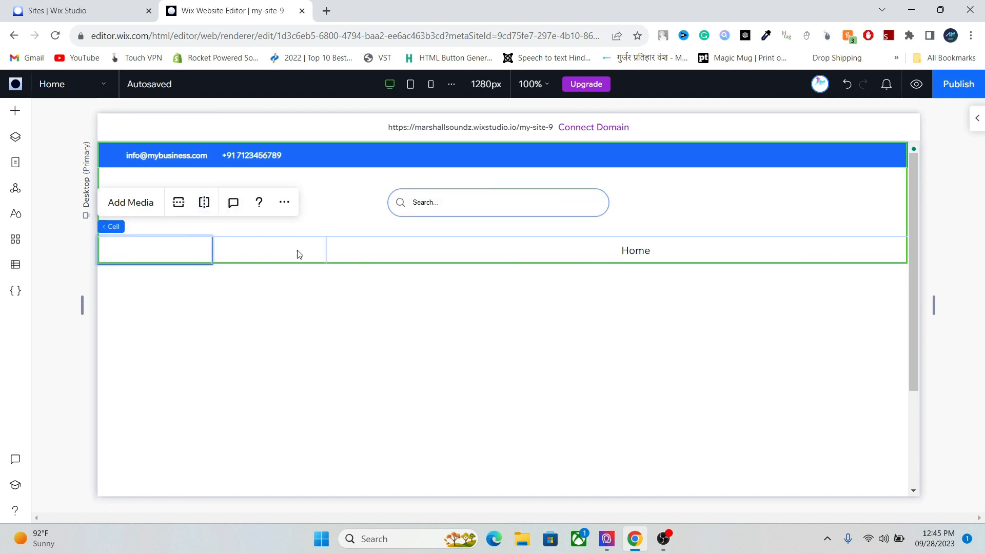
drag(210, 249, 145, 246)
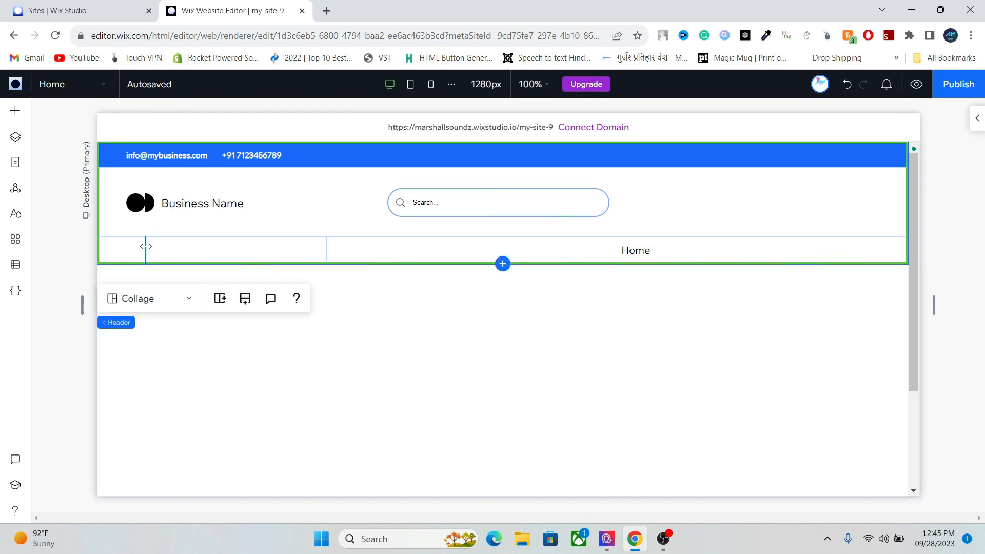
drag(254, 186, 245, 198)
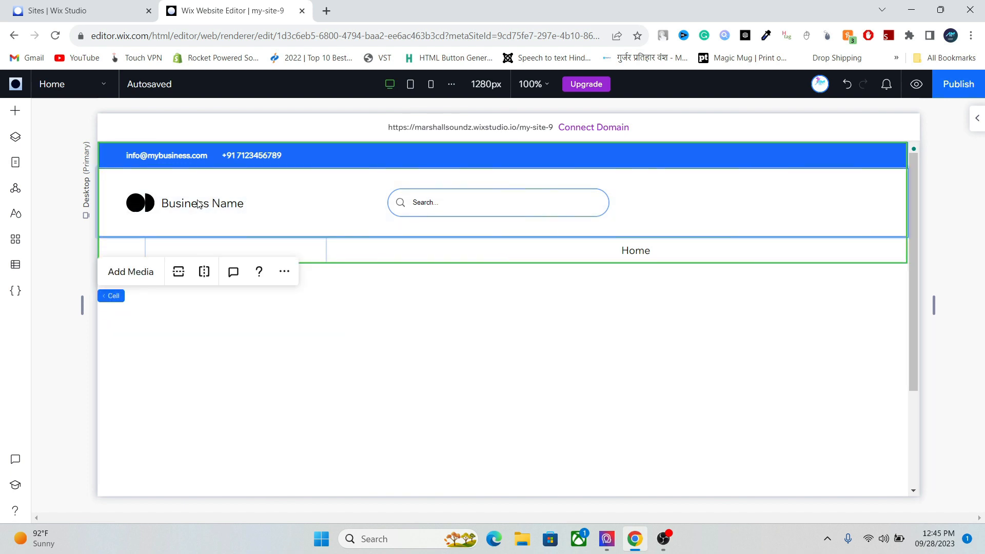
- Shift the Business Name logo and text right to align with the second cell
click(180, 200)
mouse_move(180, 200)
mouse_down()
mouse_move(226, 201)
mouse_move(198, 200)
mouse_up()
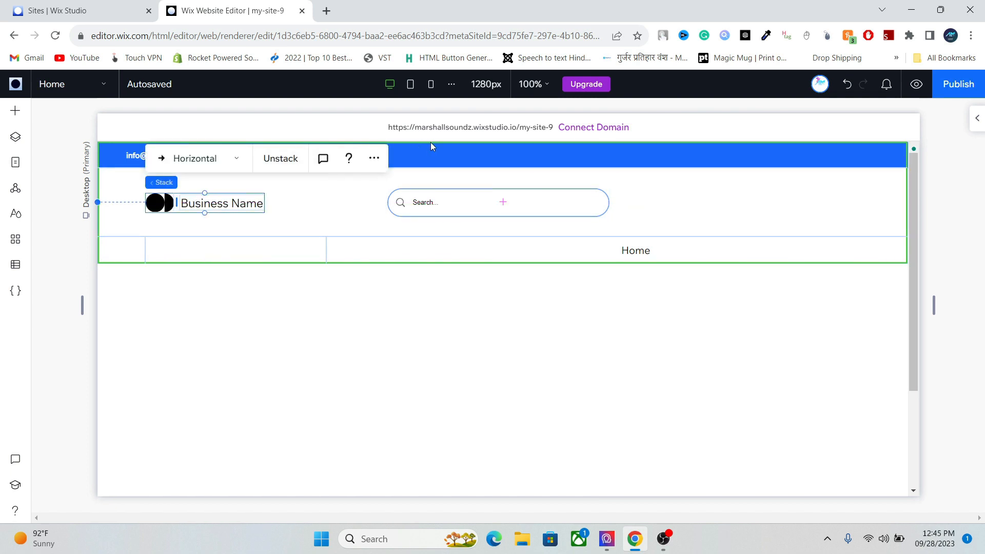
key(Delete)
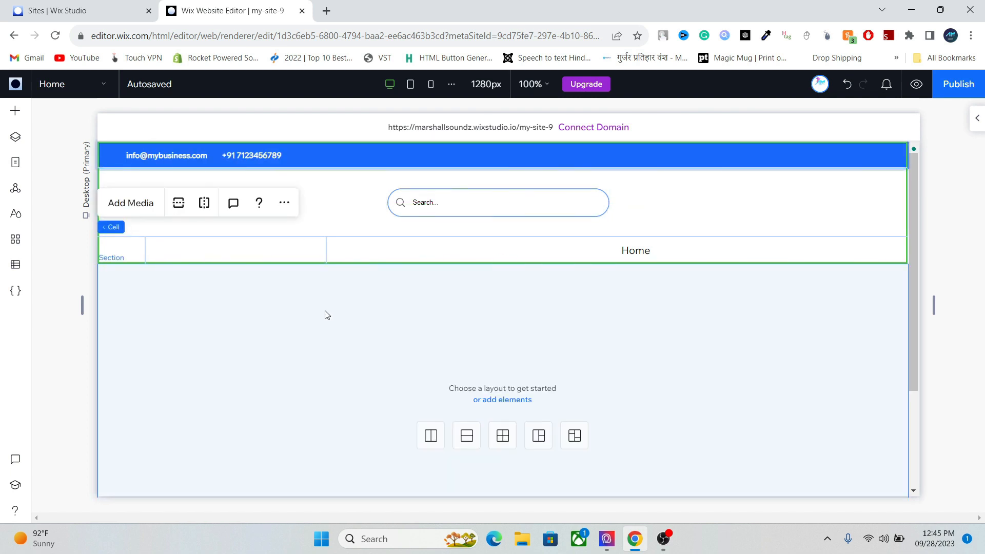
- Check each header cell, ending with the empty middle bottom-row cell selected
click(290, 283)
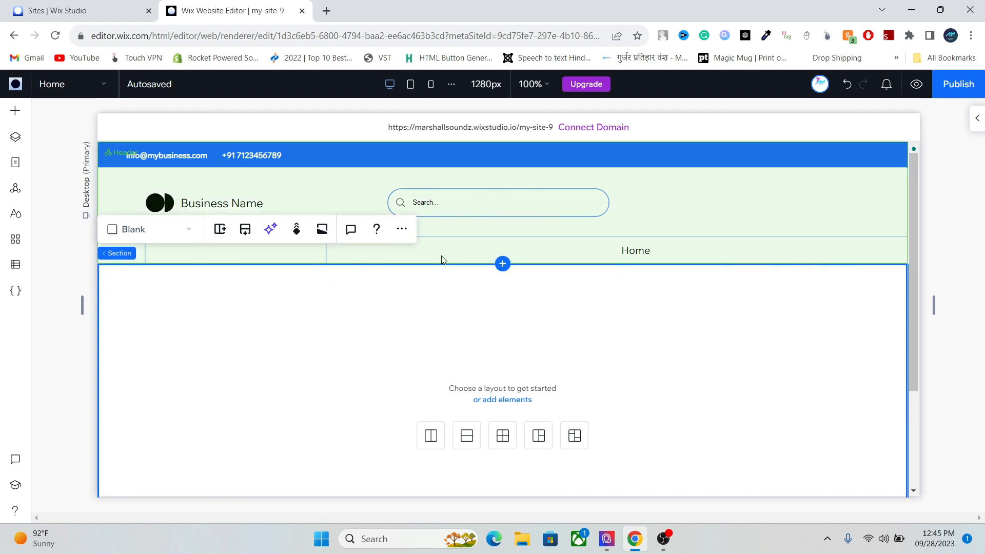
click(440, 257)
click(281, 255)
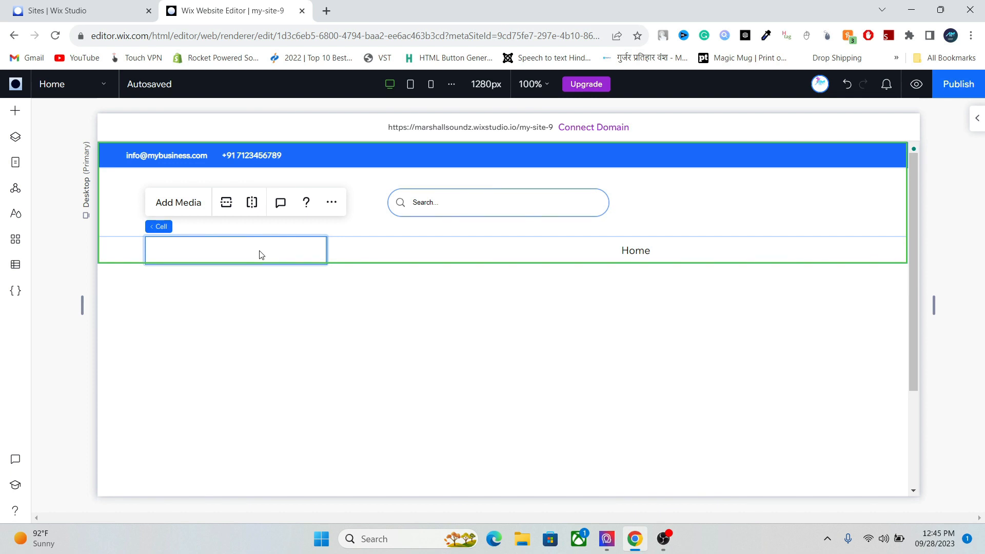
click(620, 249)
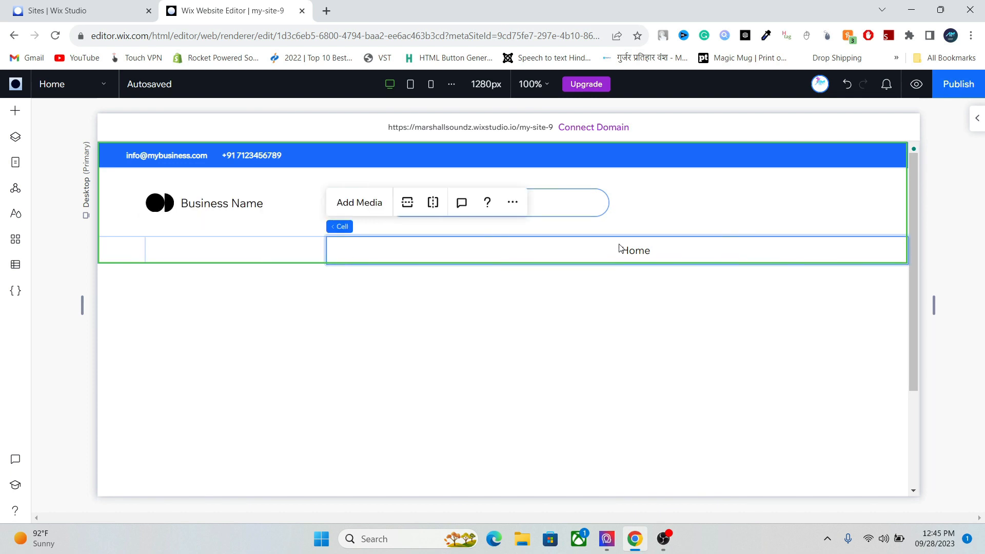
click(555, 195)
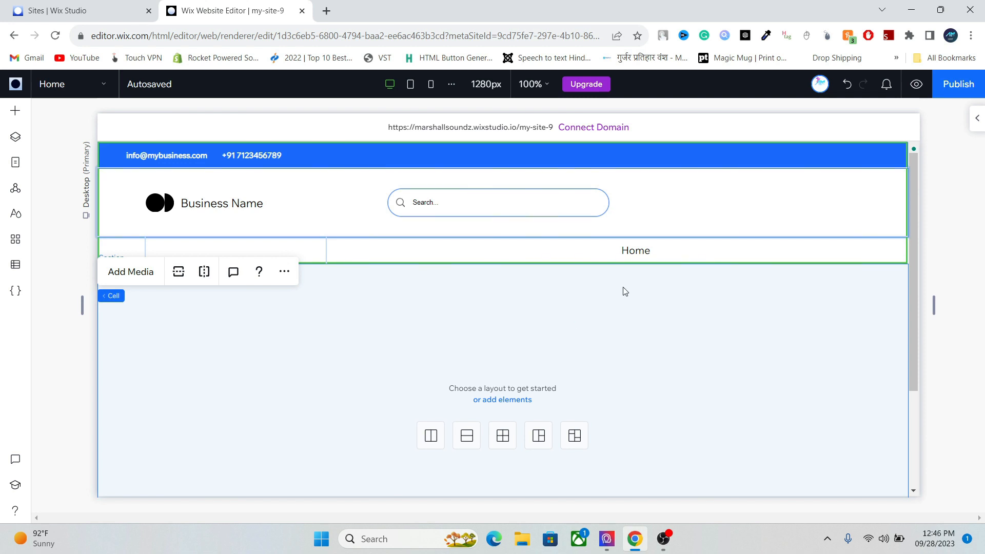
click(635, 254)
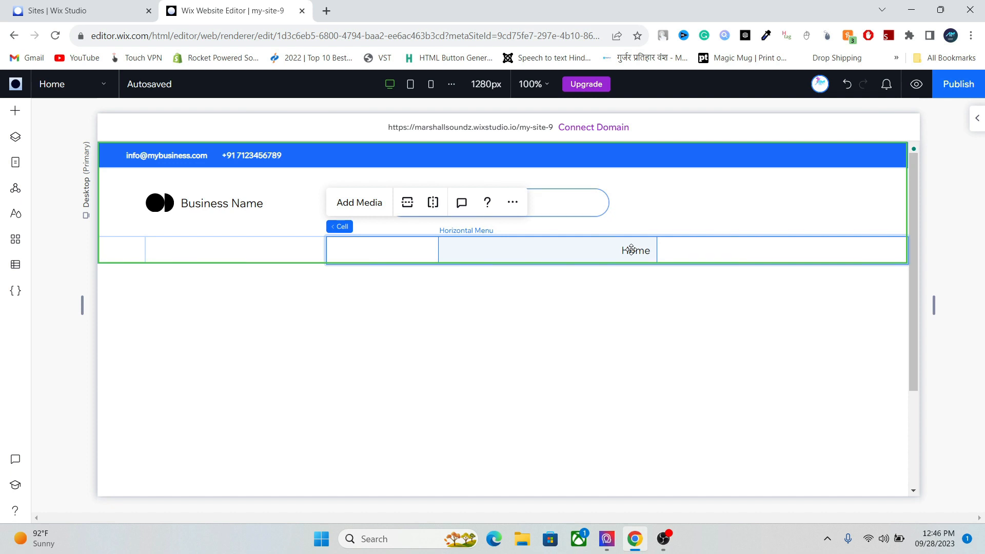
click(202, 255)
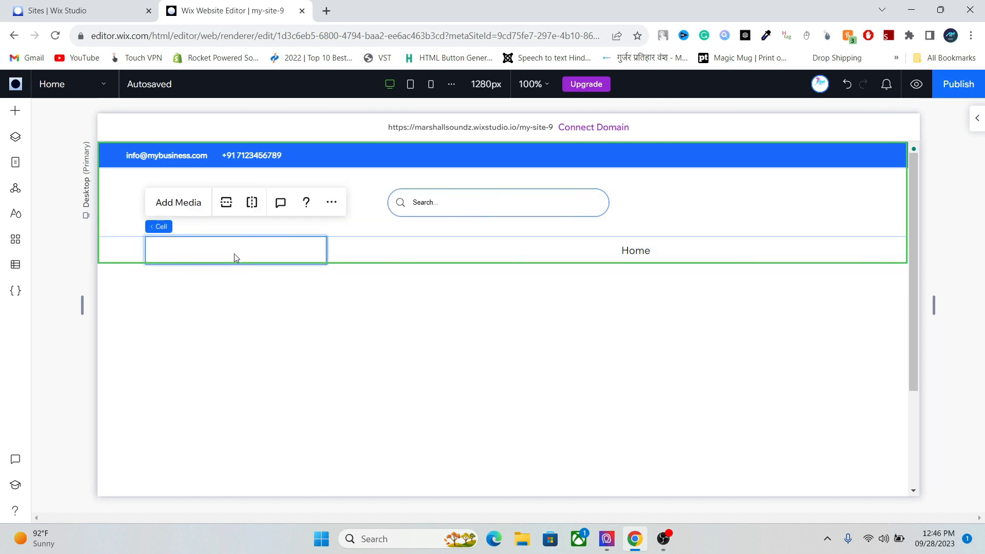
- Add the Home/About horizontal menu from Add Elements > Menu & Search into the selected cell
click(17, 114)
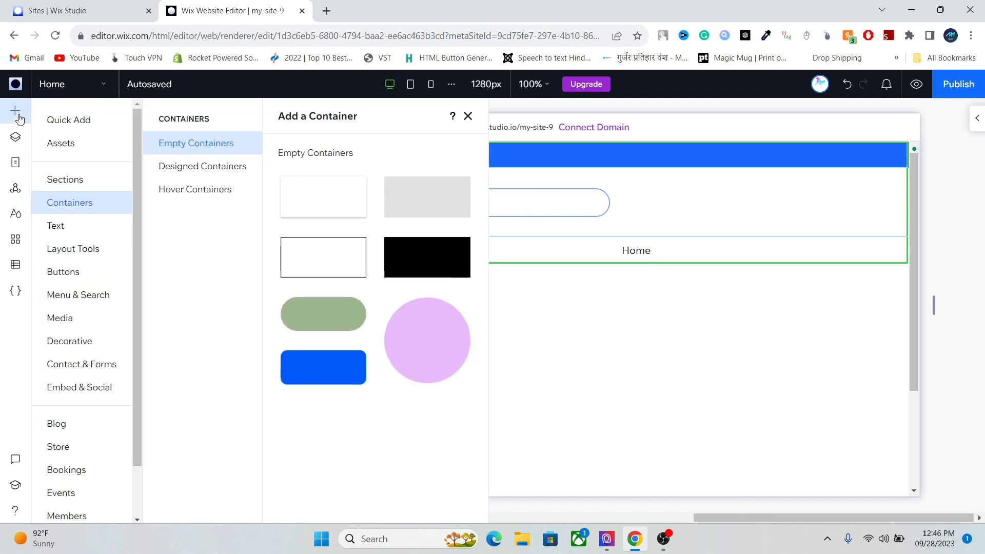
click(91, 293)
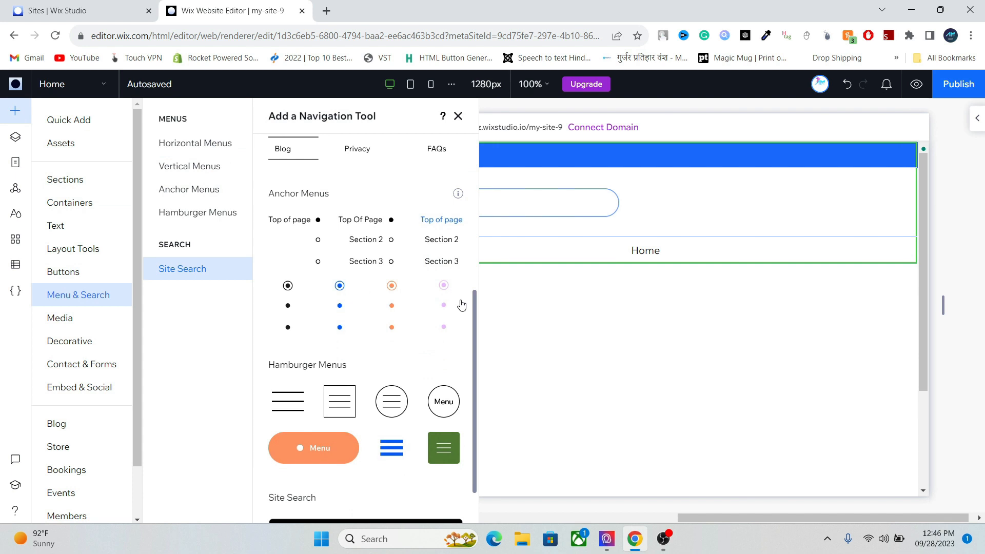
drag(473, 315, 473, 199)
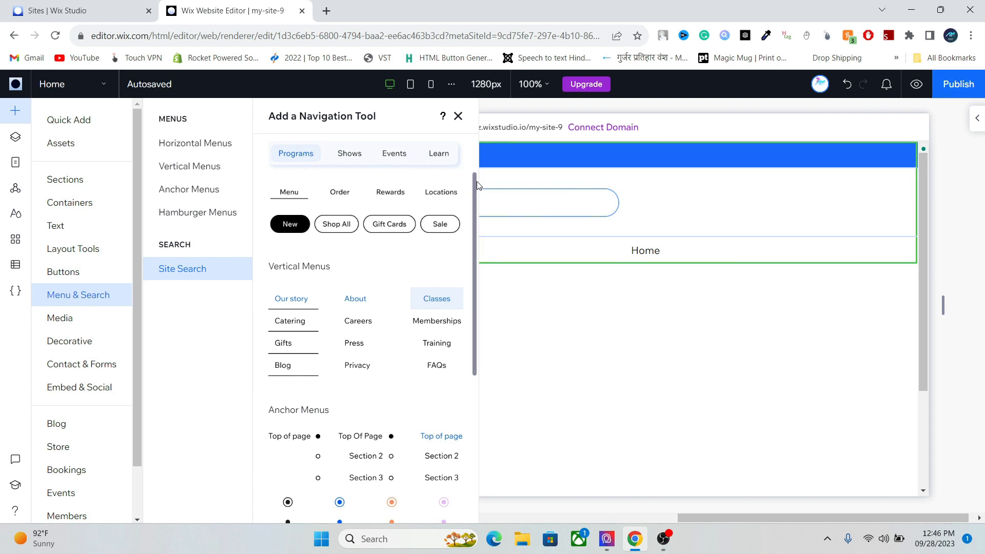
scroll(474, 182, up, 2)
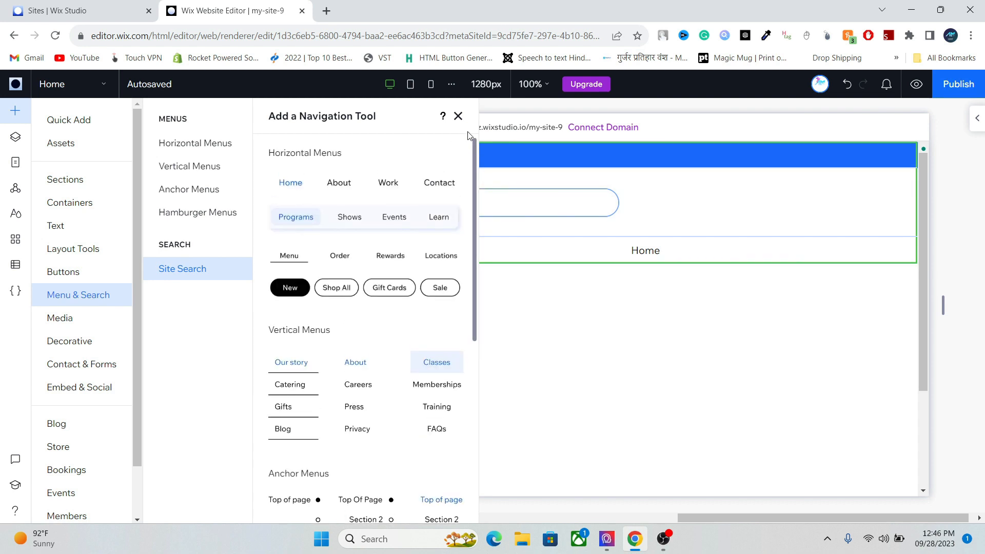
click(334, 180)
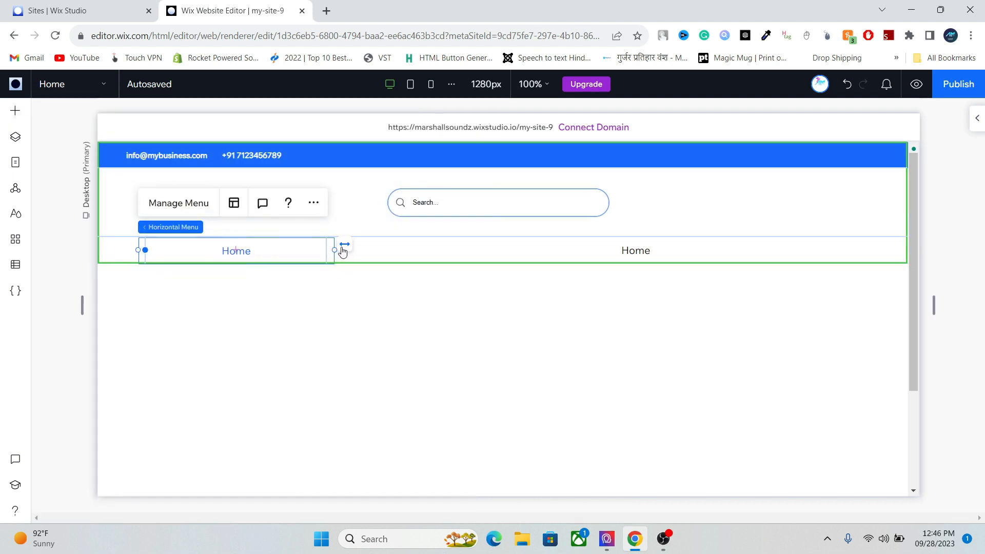
- Unstretch the new Home menu and drag it narrower to roughly 143 × 40 px
click(344, 249)
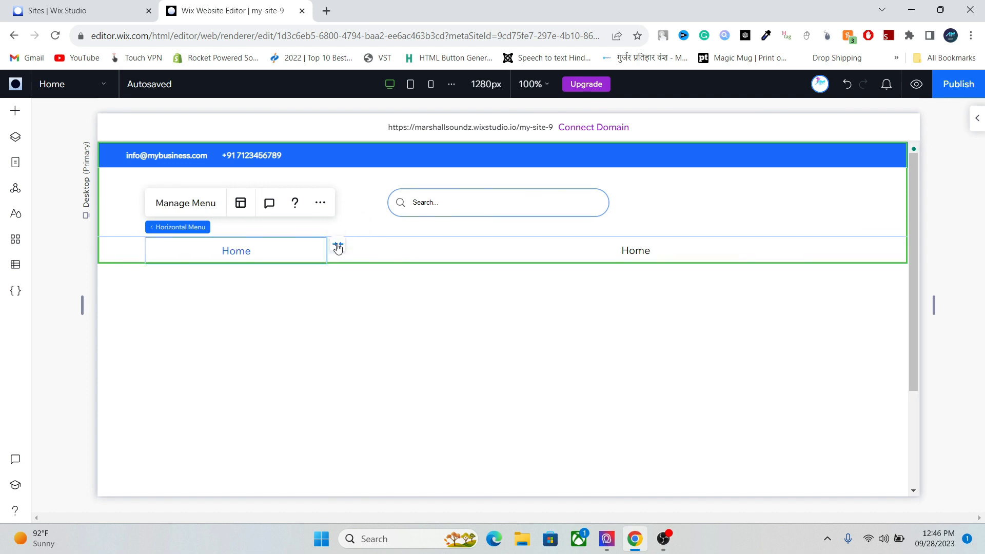
click(339, 247)
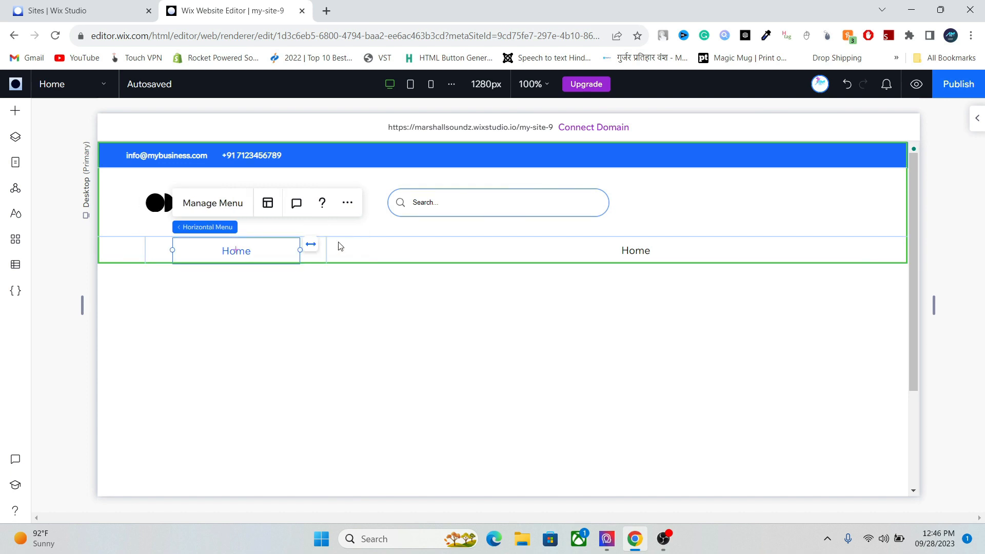
drag(299, 250, 224, 256)
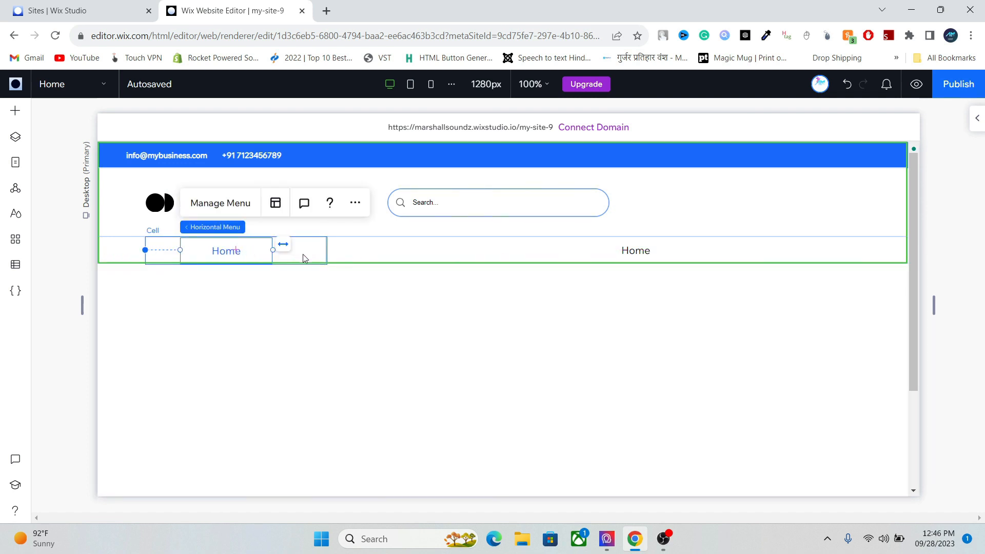
click(305, 258)
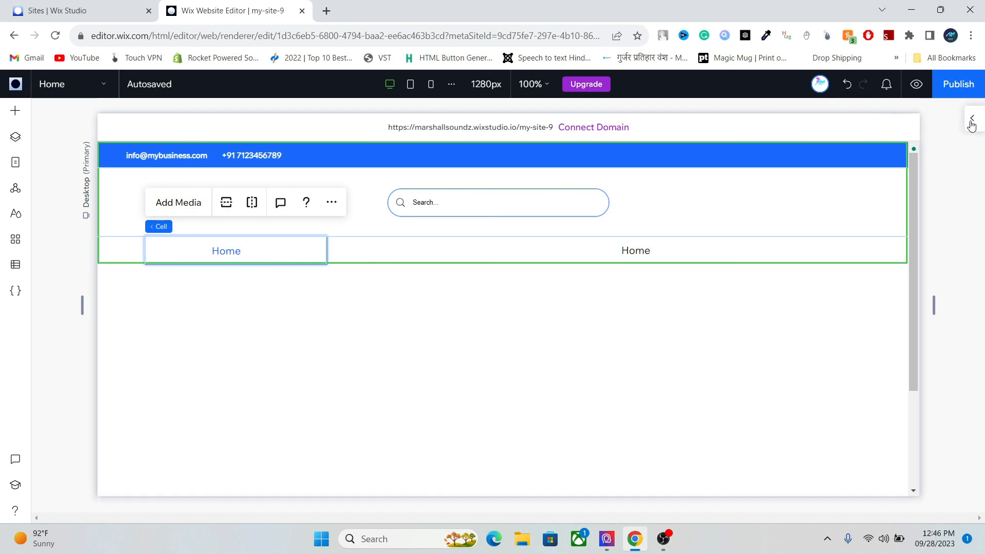
- Give the Home menu's cell a solid orange #EA6020 background, settling on it after trying other shades
click(971, 120)
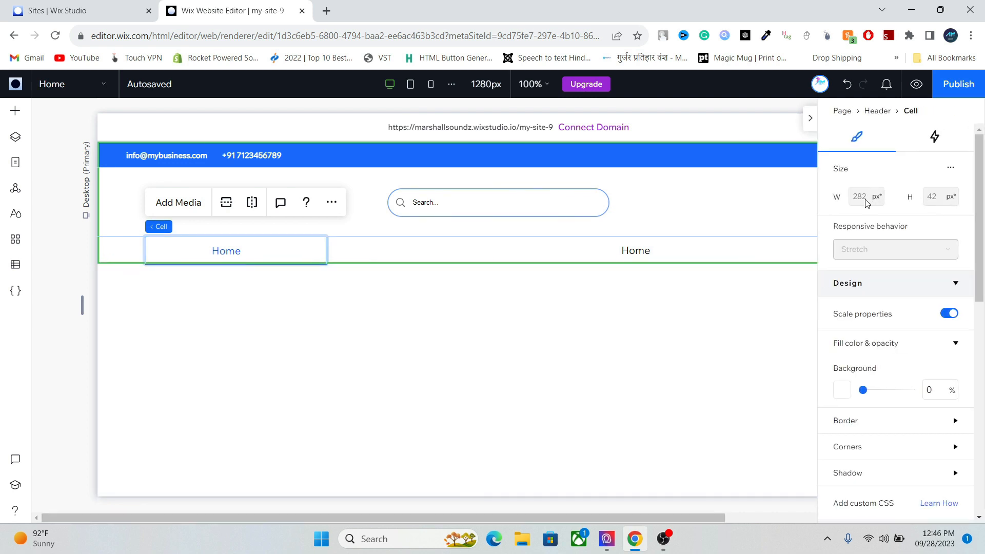
scroll(980, 275, down, 2)
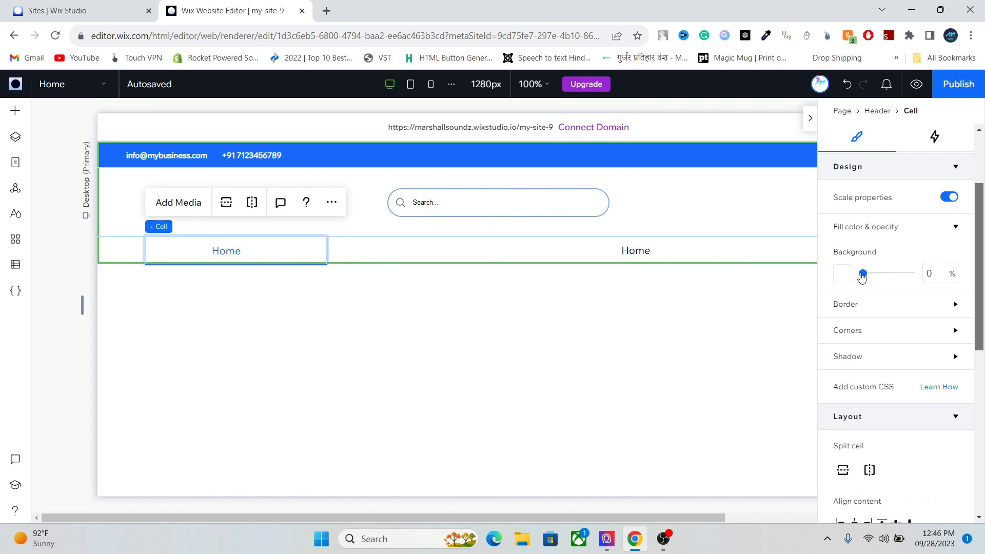
click(847, 274)
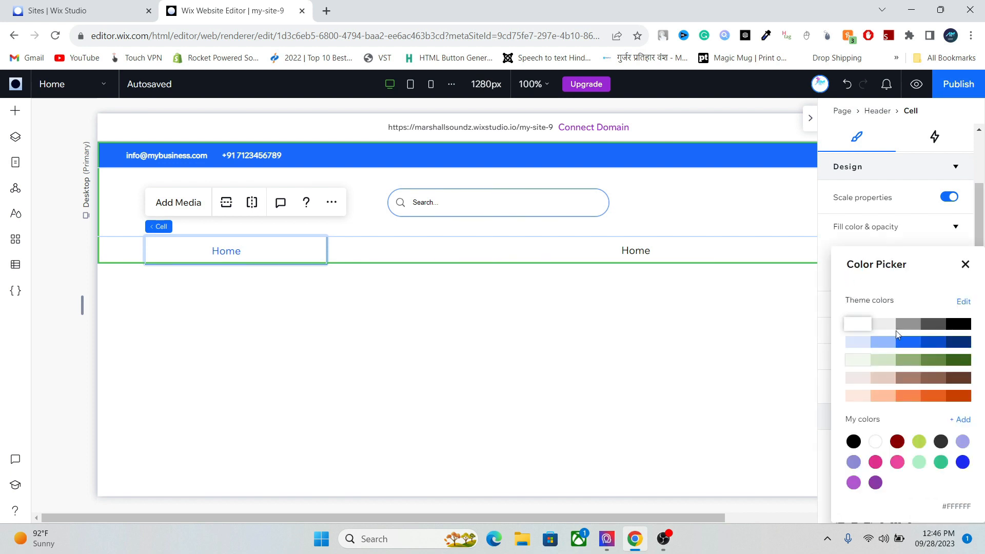
click(942, 399)
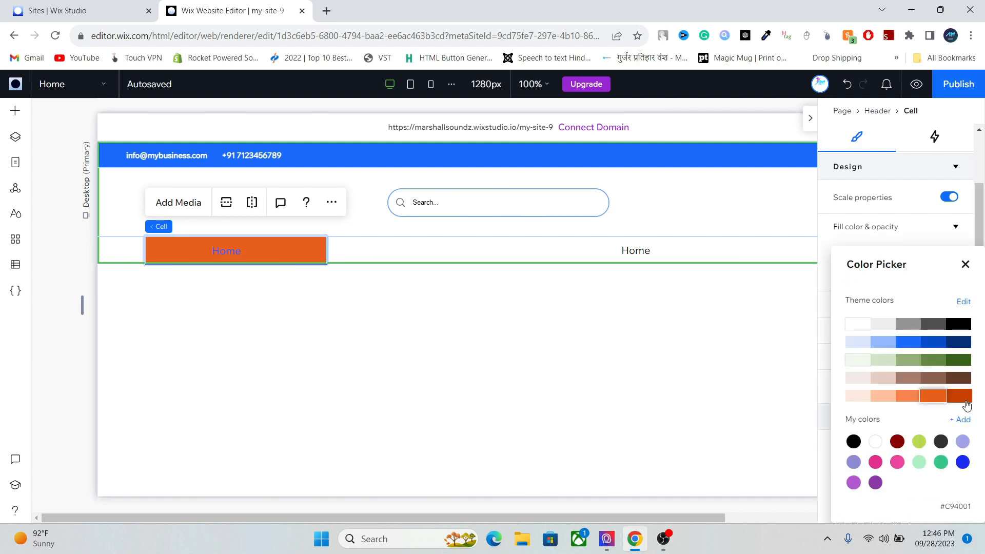
click(957, 396)
click(927, 395)
click(907, 398)
click(929, 398)
click(226, 252)
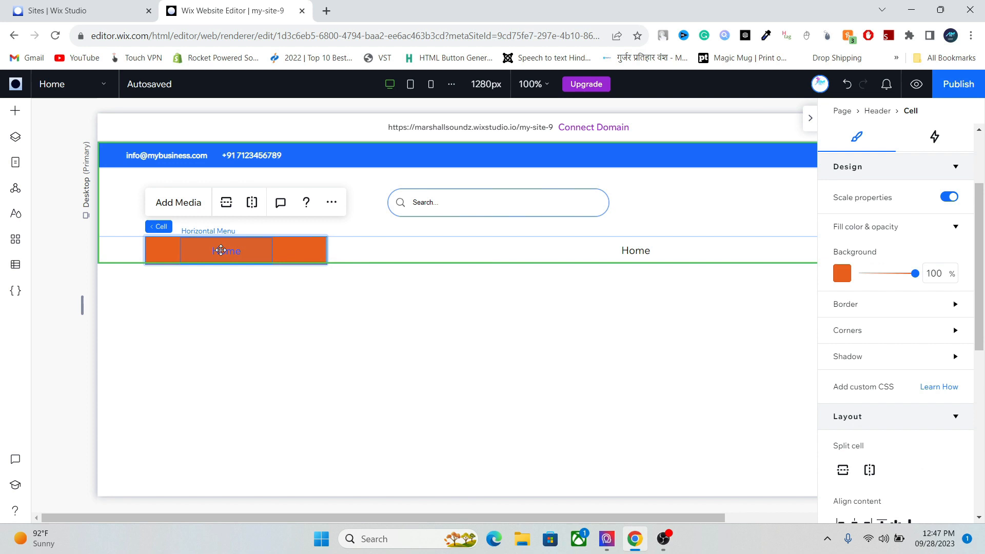
click(227, 251)
drag(979, 349, 970, 380)
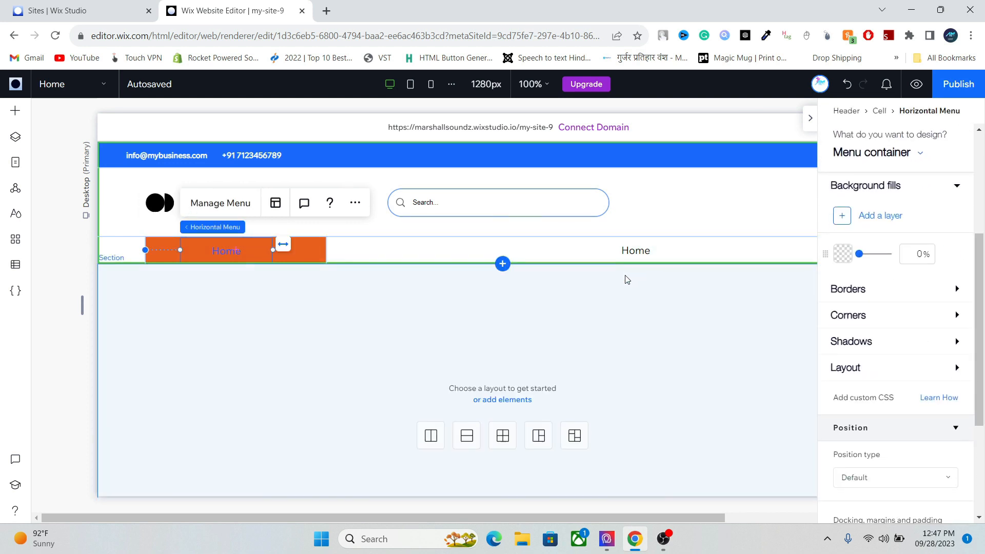
- Switch the horizontal menu's design target from Menu container to Menu items
drag(977, 285, 977, 242)
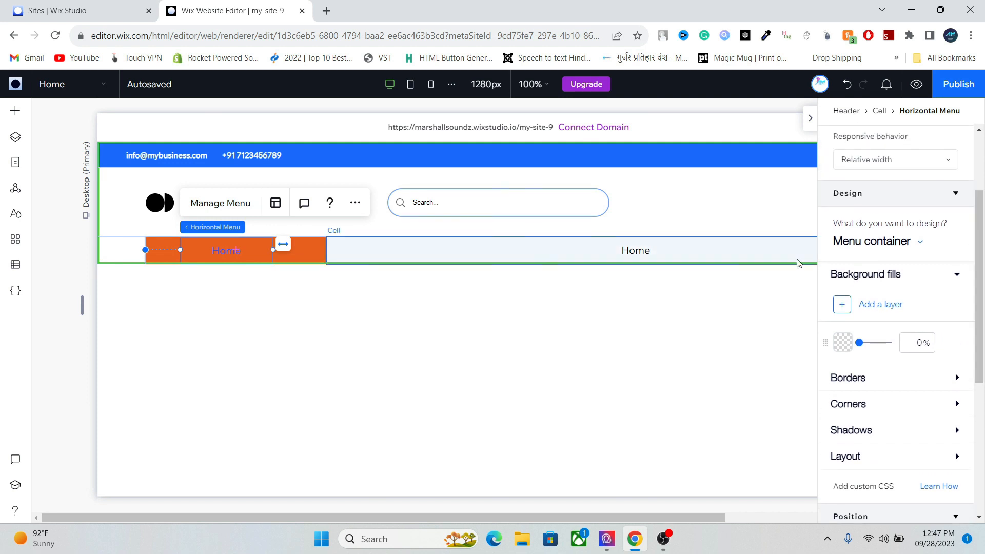
click(878, 243)
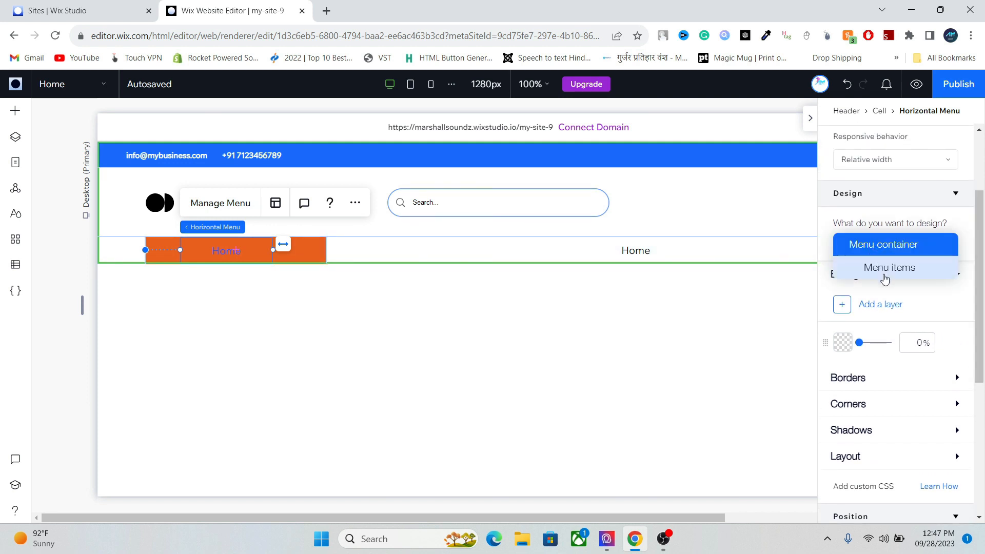
click(881, 226)
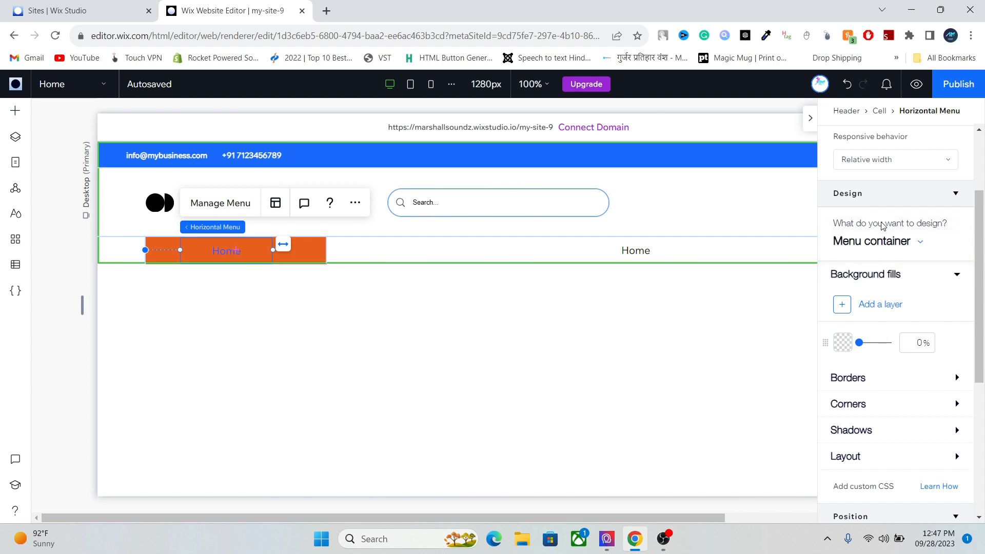
click(873, 243)
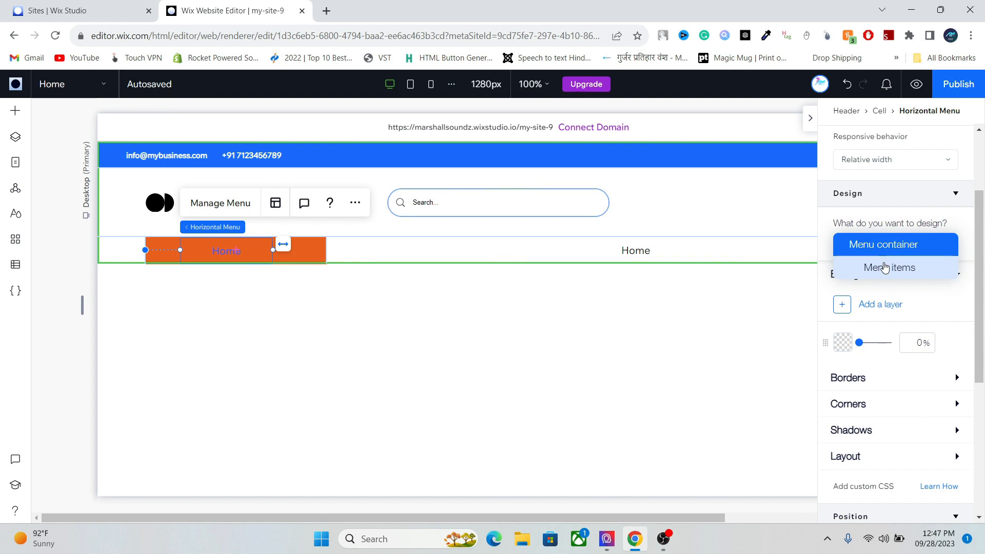
click(884, 268)
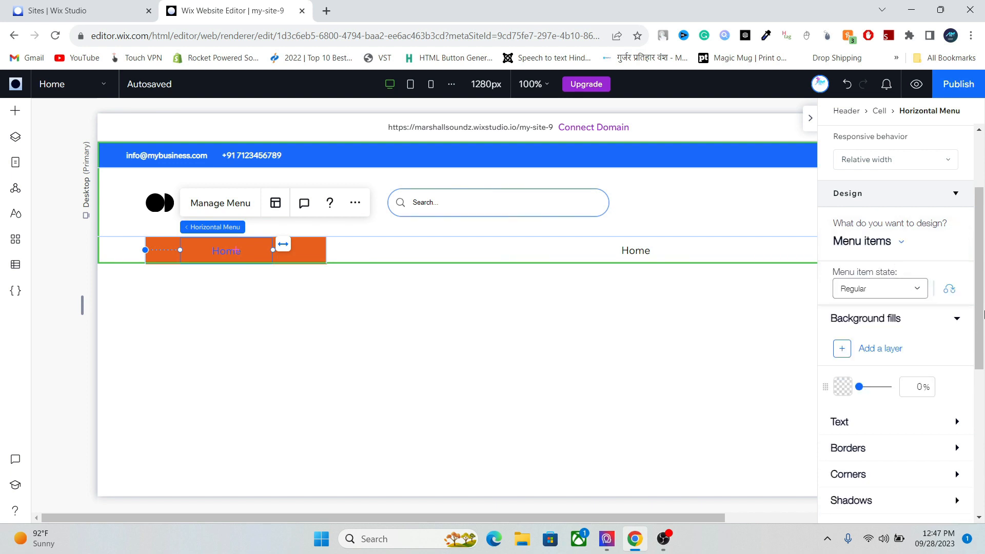
- Review the menu items' Regular-state text settings, leaving the text colour unchanged
drag(981, 321, 981, 367)
click(945, 327)
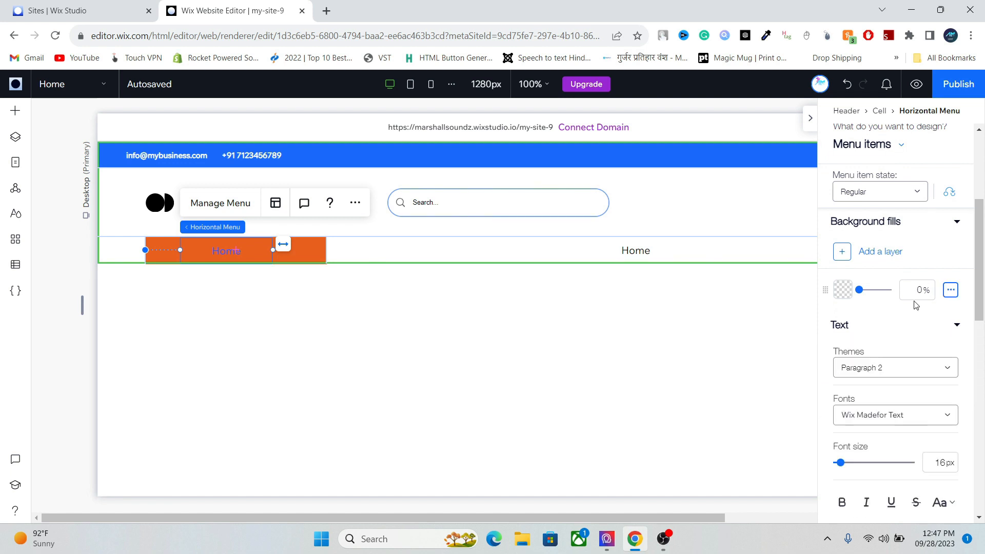
click(882, 192)
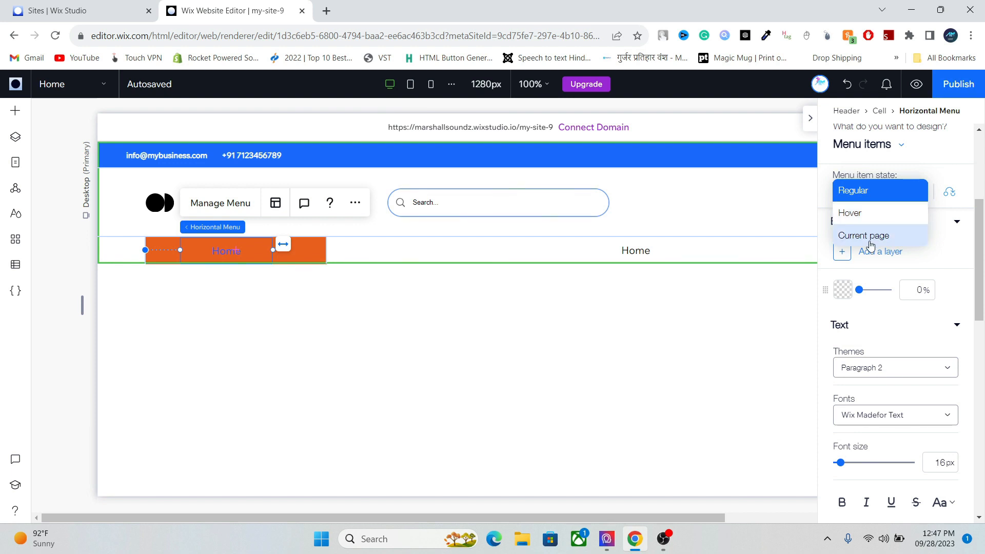
click(856, 191)
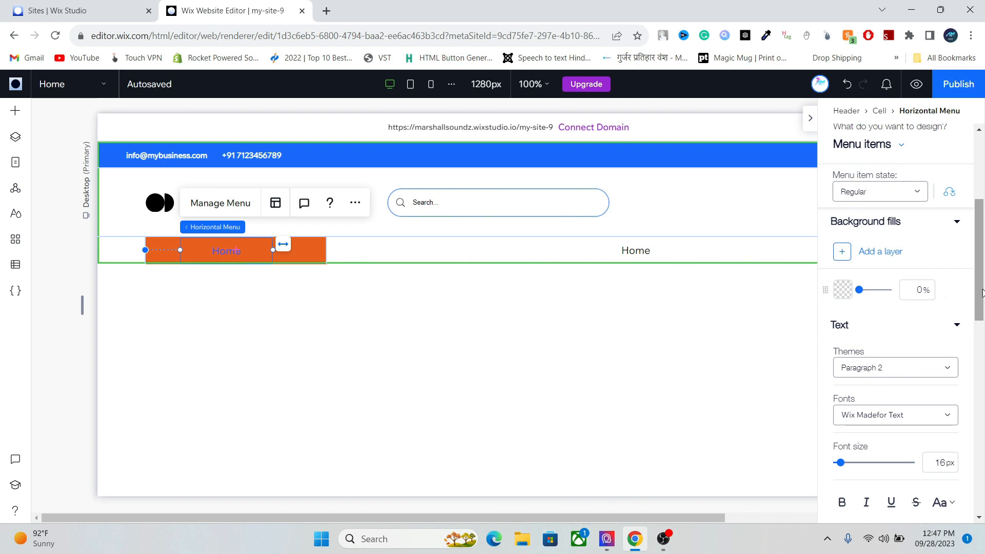
scroll(981, 295, down, 3)
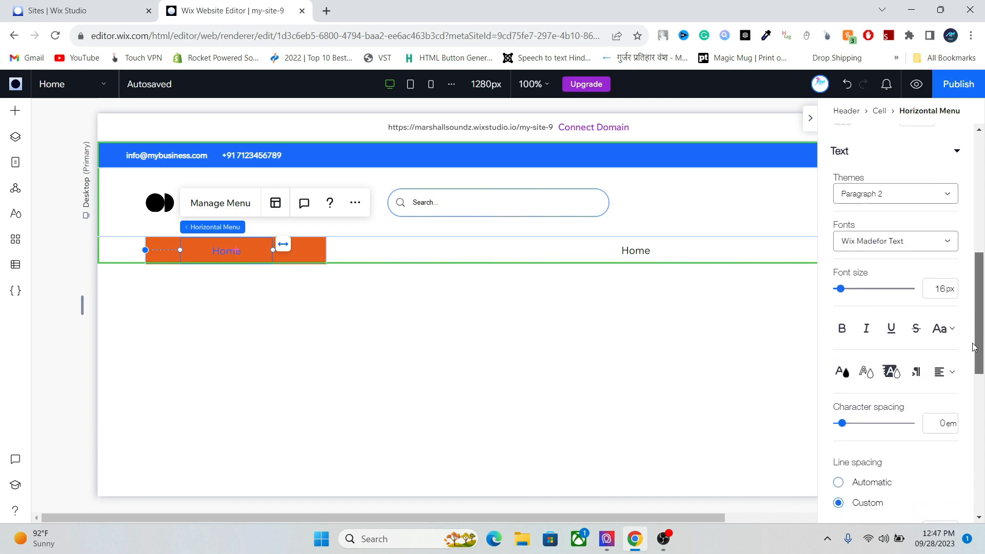
click(843, 371)
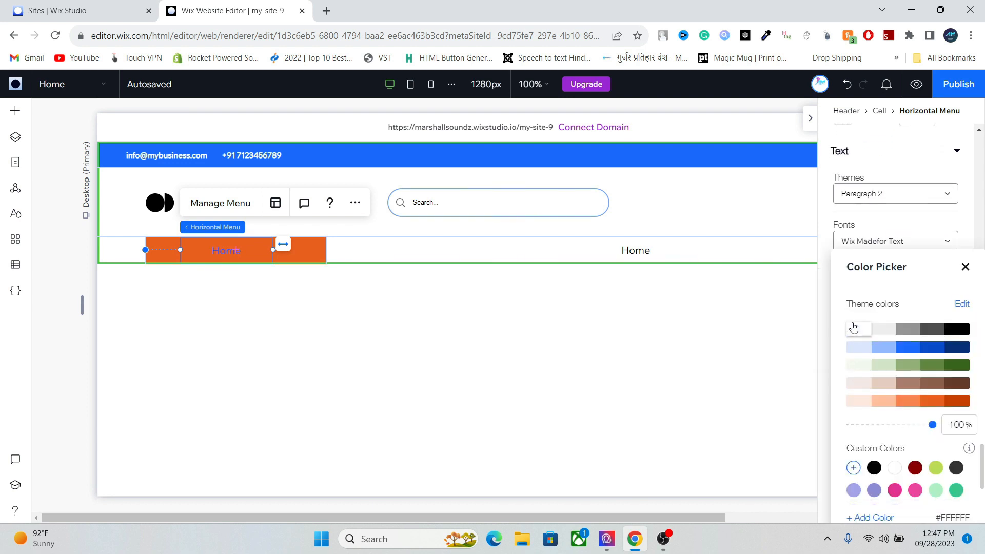
click(754, 319)
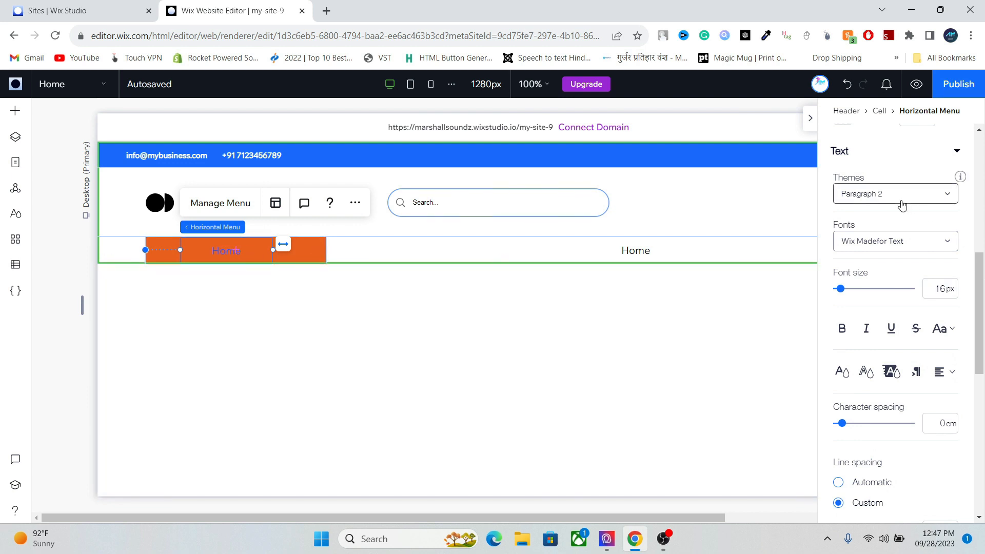
drag(980, 330, 980, 252)
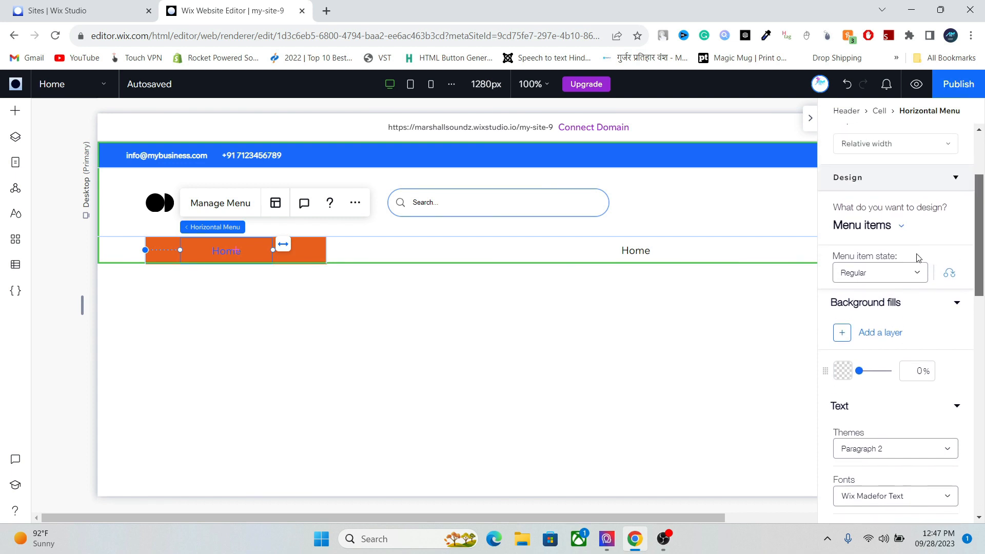
- Make the menu items' Current page state text white
click(867, 281)
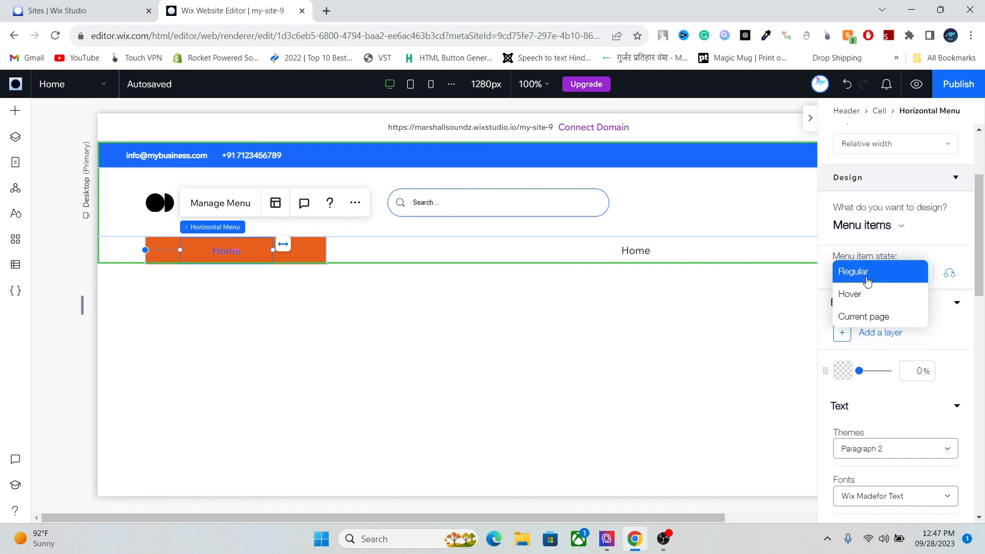
click(865, 317)
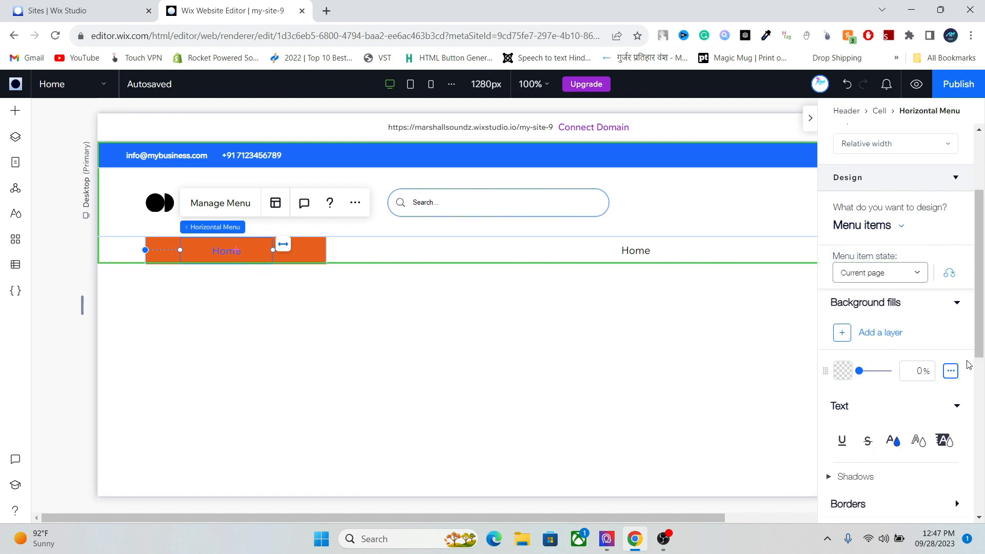
drag(978, 343, 969, 375)
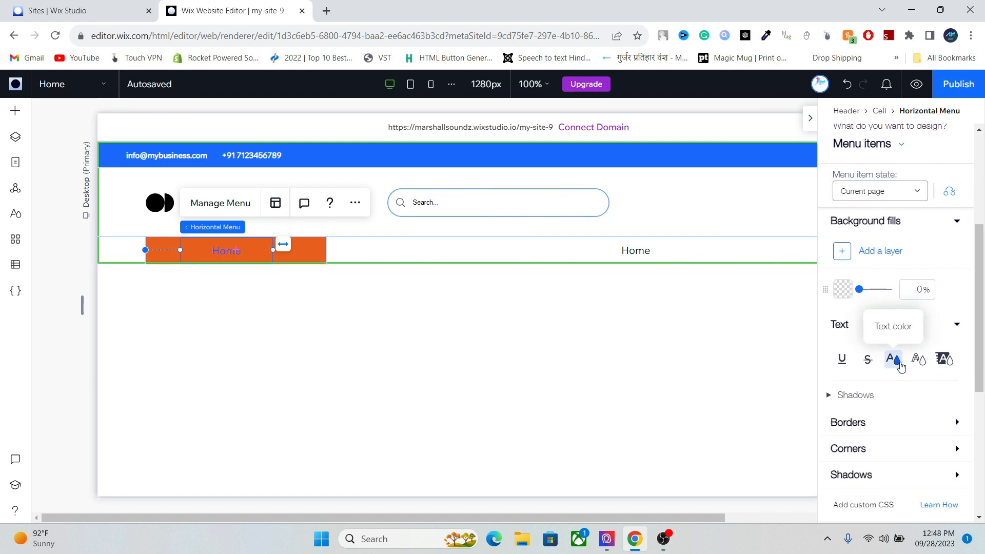
click(900, 365)
click(857, 331)
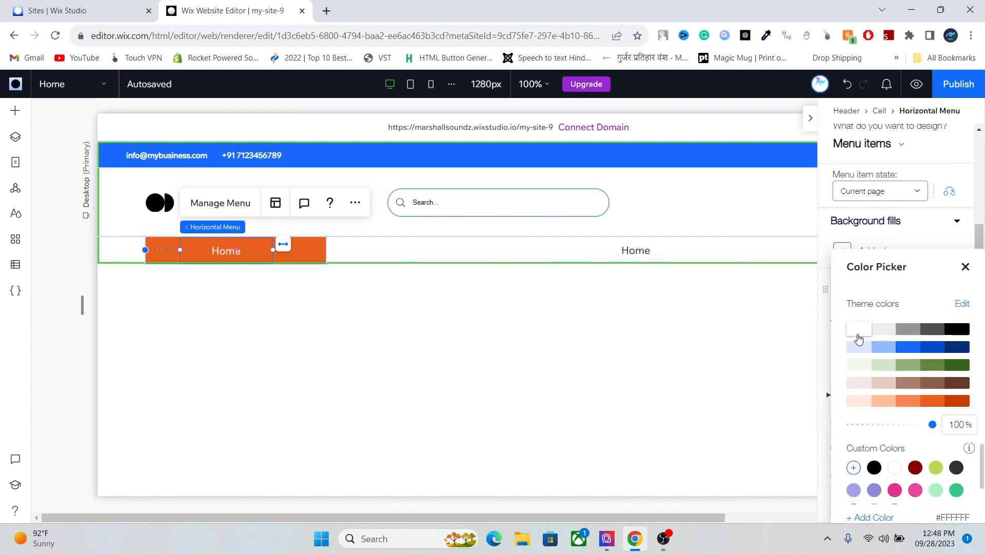
click(965, 267)
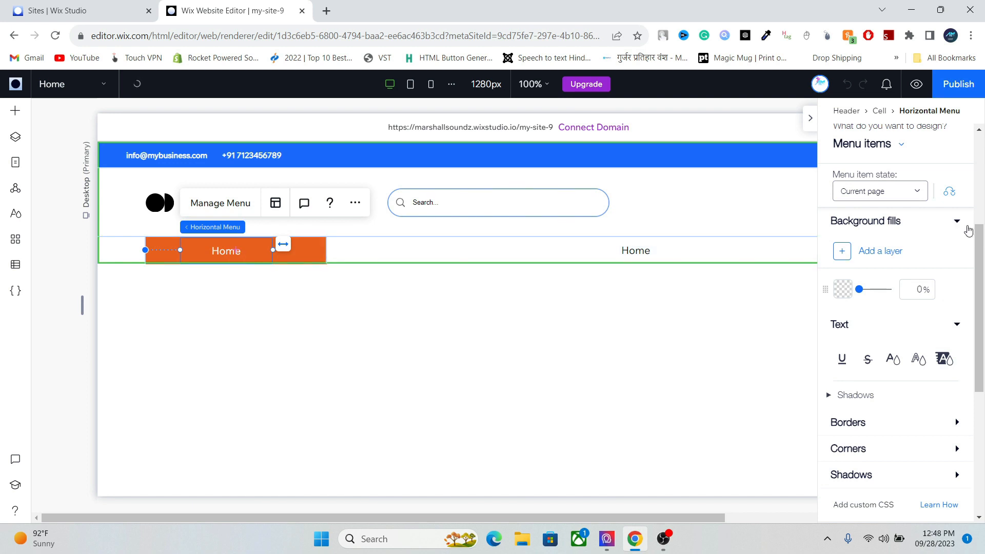
- Make the menu items' Hover state text white
scroll(978, 247, up, 1)
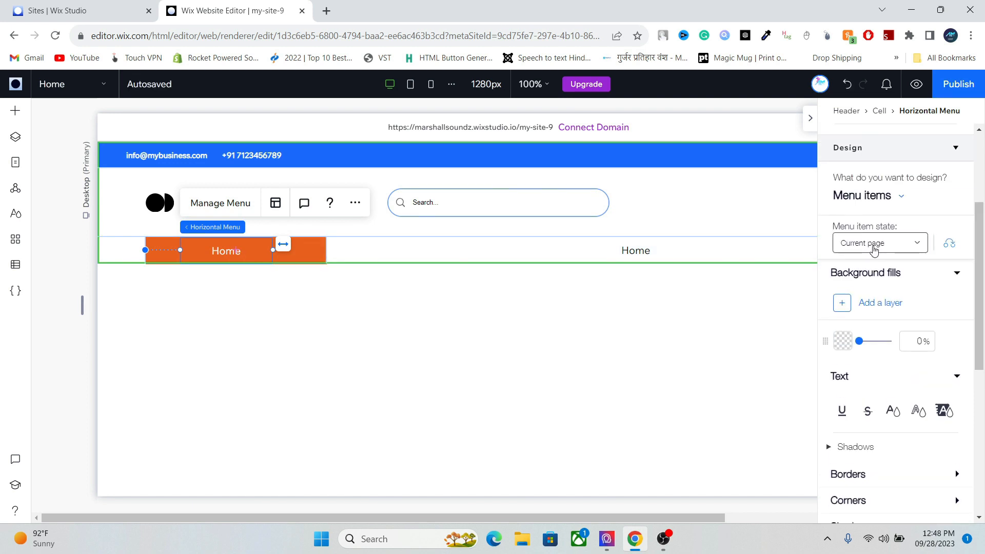
click(873, 245)
click(869, 262)
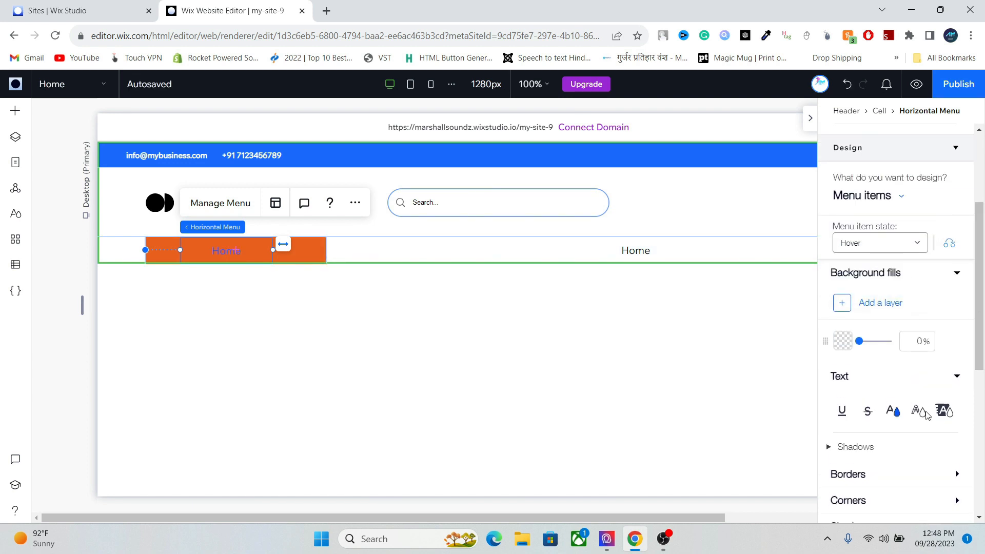
click(895, 413)
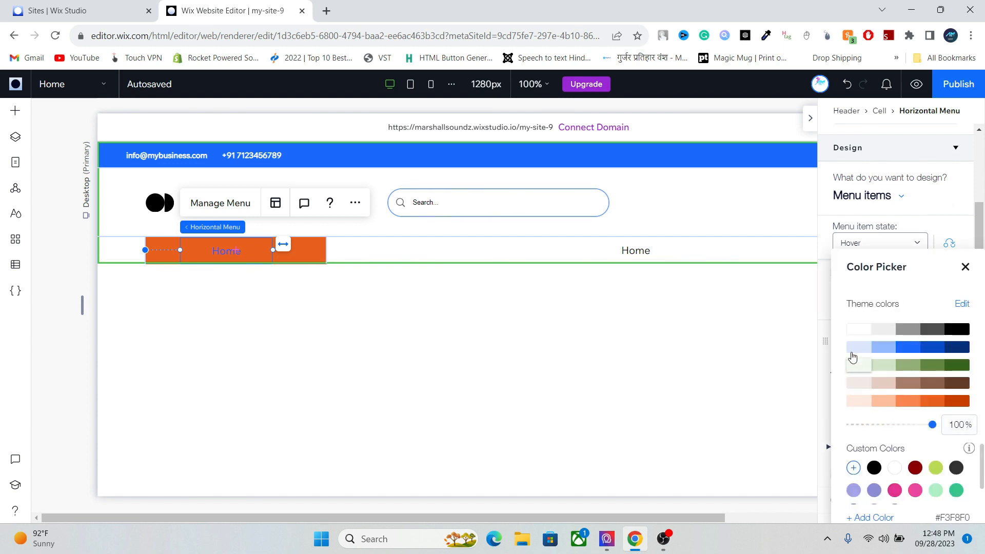
click(852, 337)
click(965, 266)
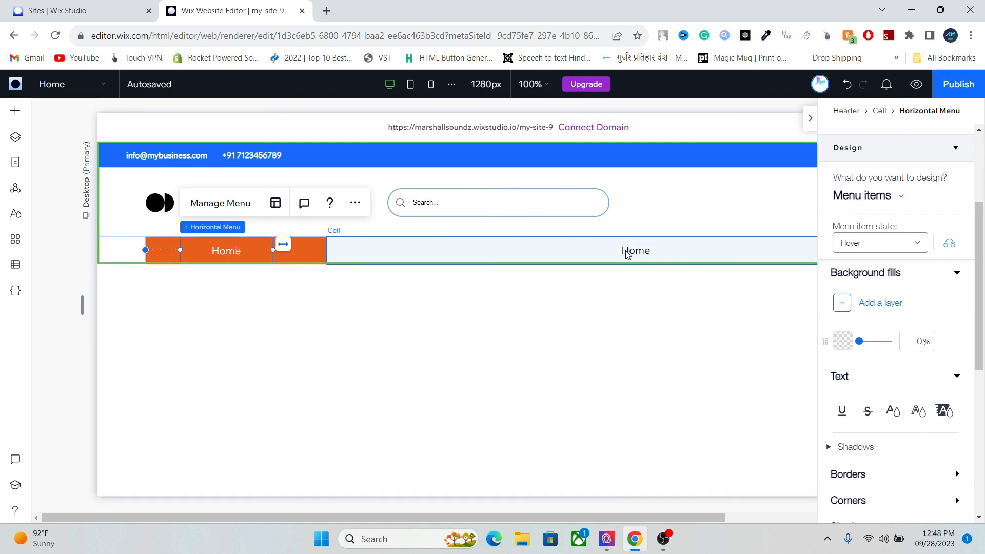
- Select the orange Home navigation menu and bring up the Add Elements panel
click(635, 250)
click(635, 250)
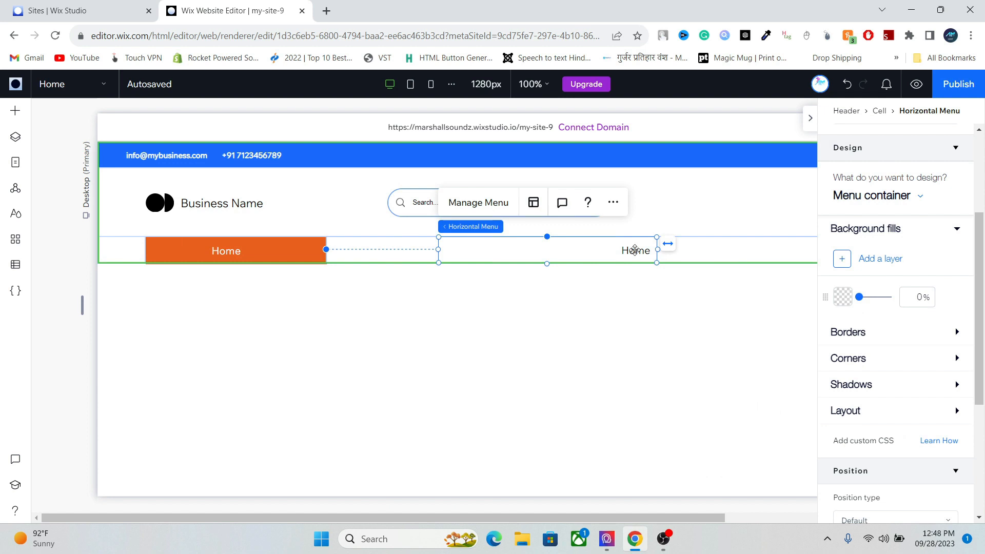
click(228, 257)
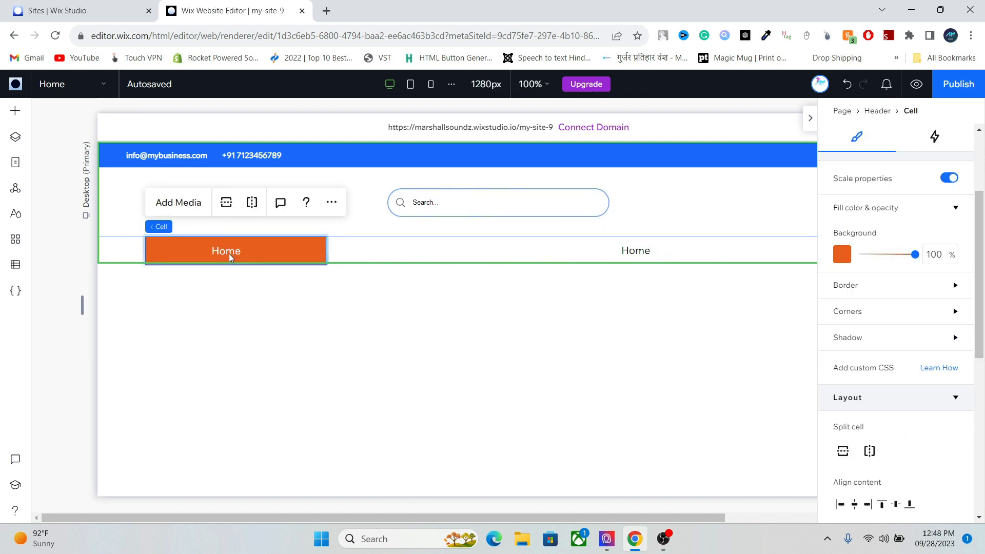
click(214, 254)
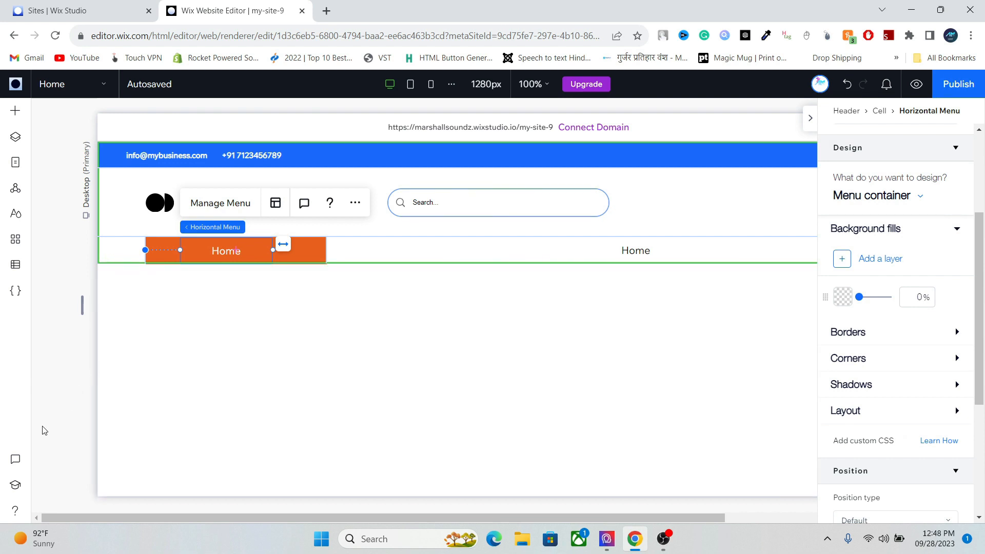
click(15, 111)
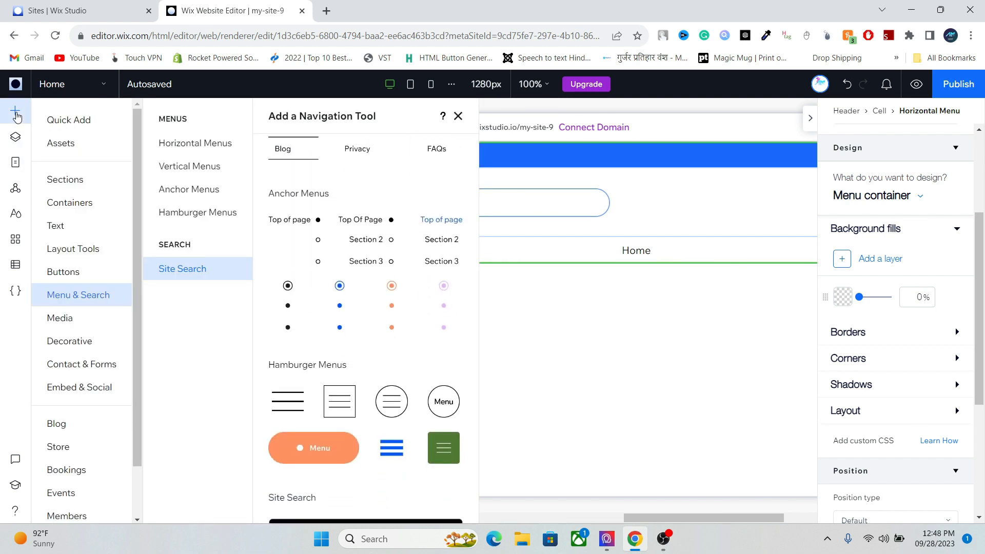
- Add an online store to the site from the Add panel's Store section
click(85, 449)
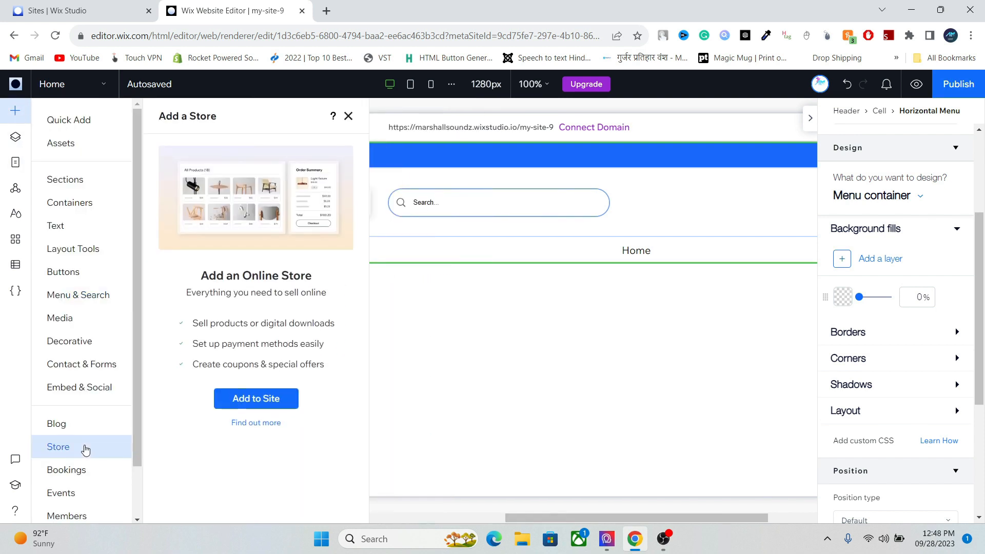
click(244, 409)
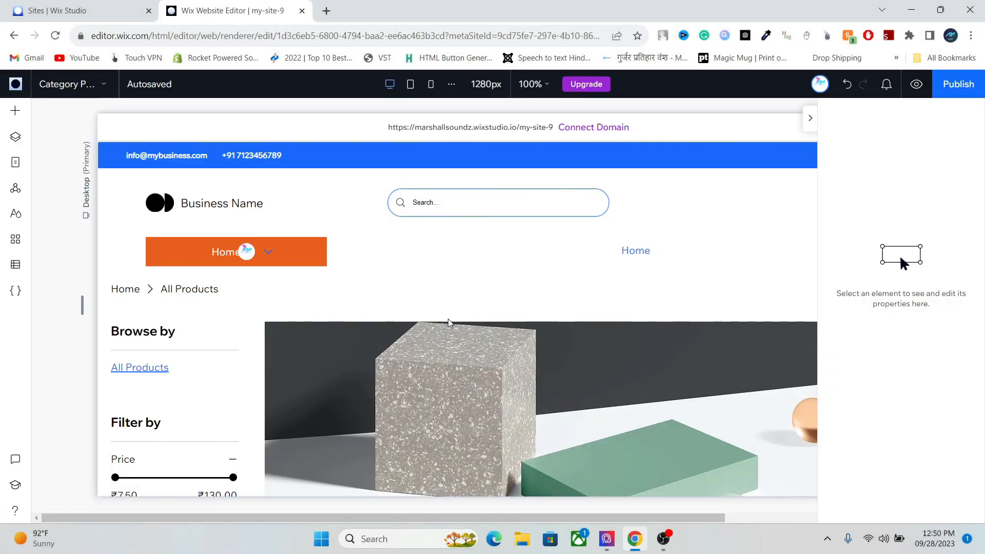
- Drag the login bar into the right end of the header's blue top strip and select it
click(810, 118)
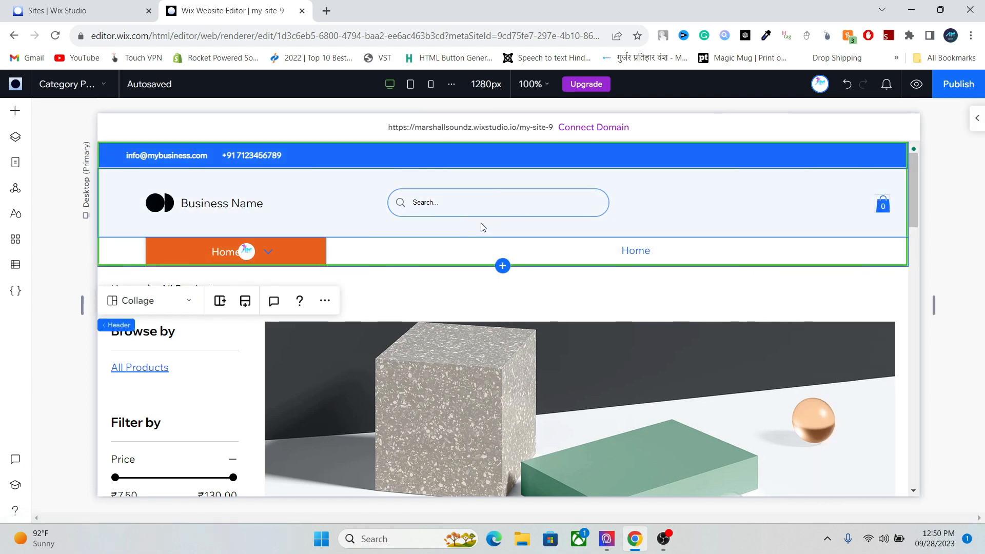
click(243, 251)
drag(244, 250, 826, 158)
click(834, 157)
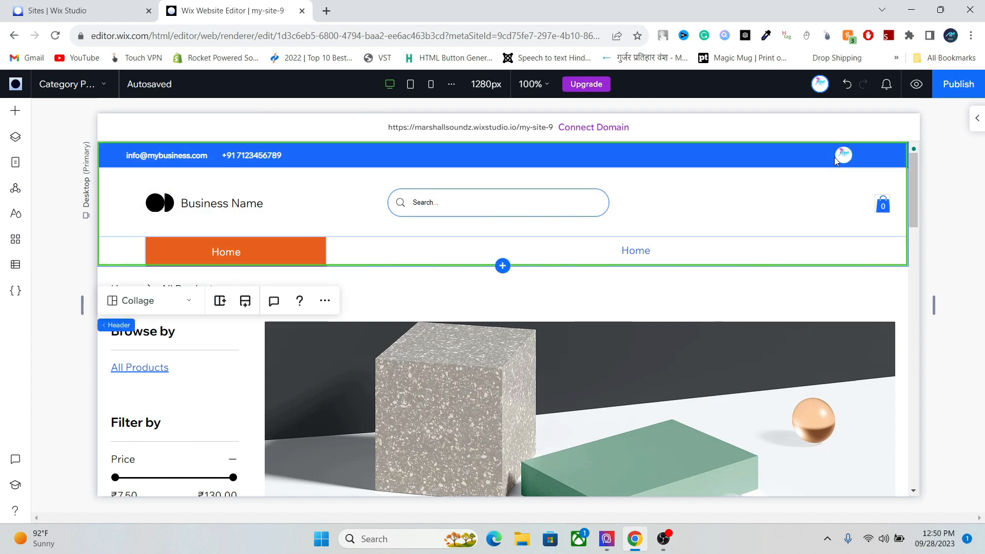
click(843, 156)
click(844, 155)
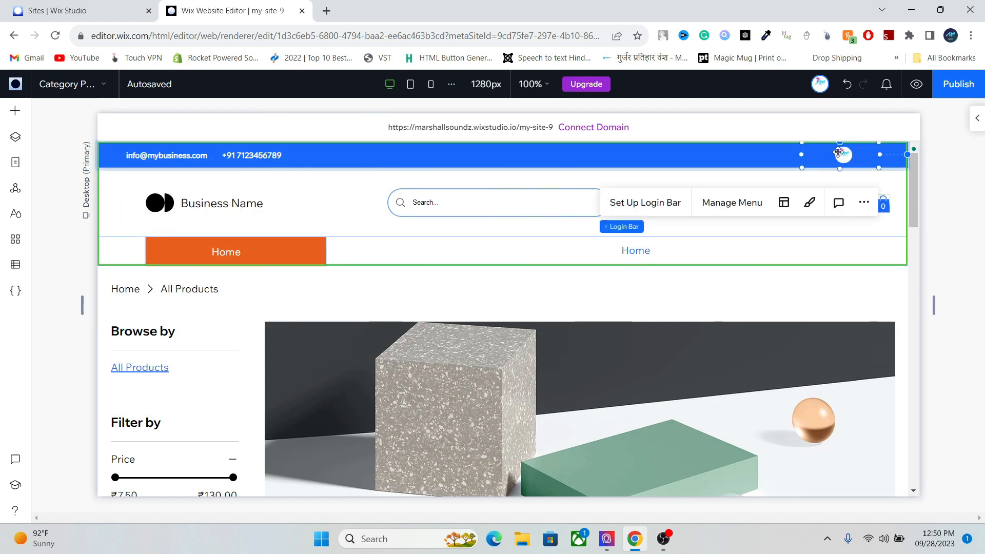
- Make the login bar's avatar and icons white
click(977, 119)
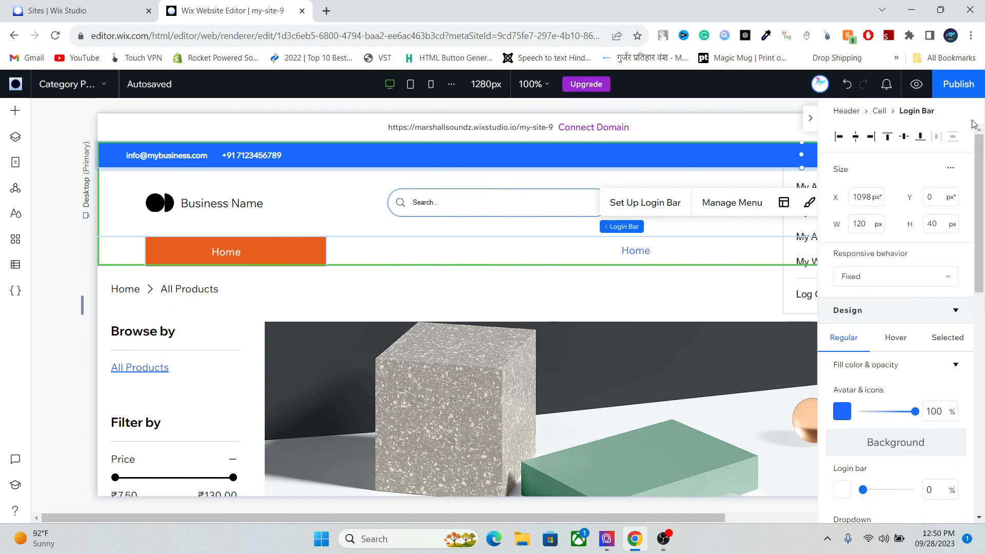
click(845, 412)
click(857, 324)
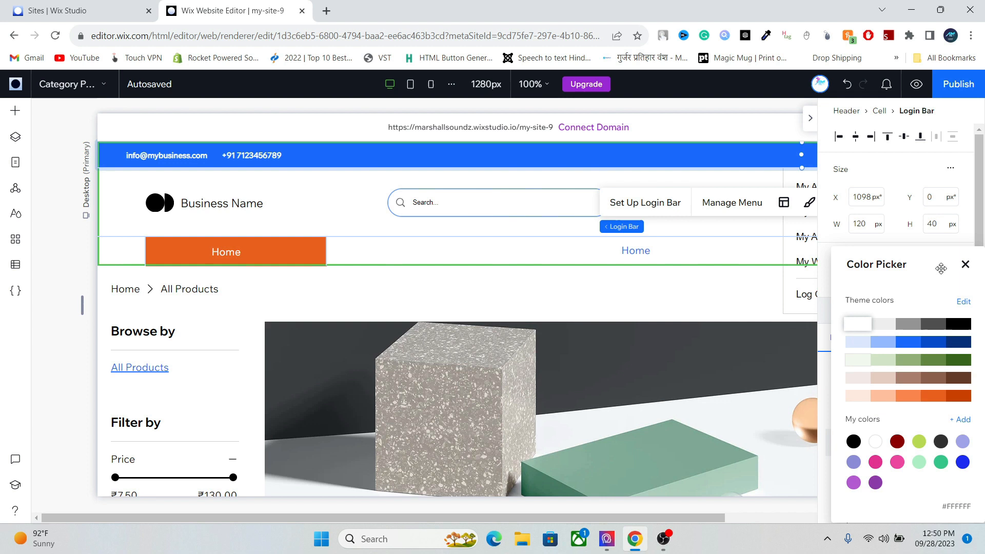
click(964, 264)
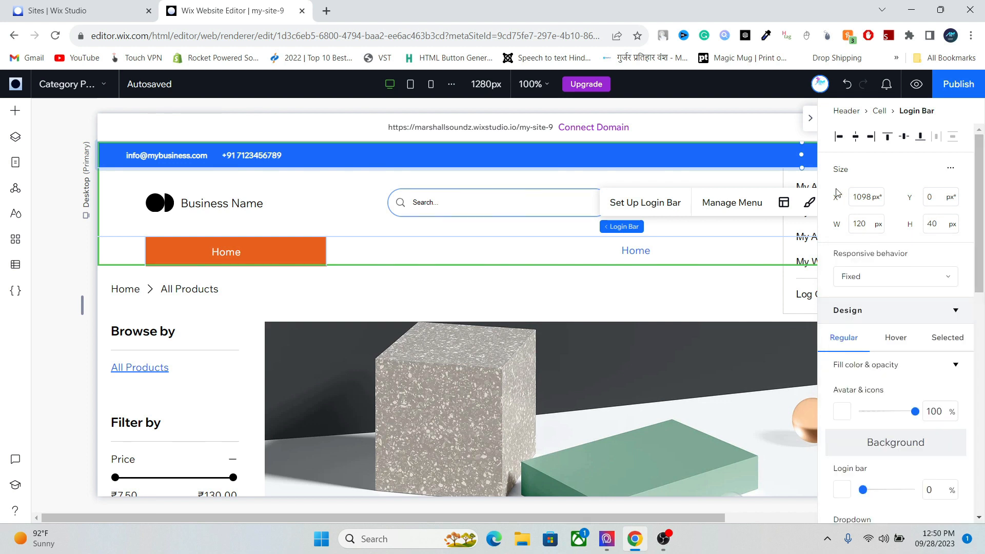
click(809, 121)
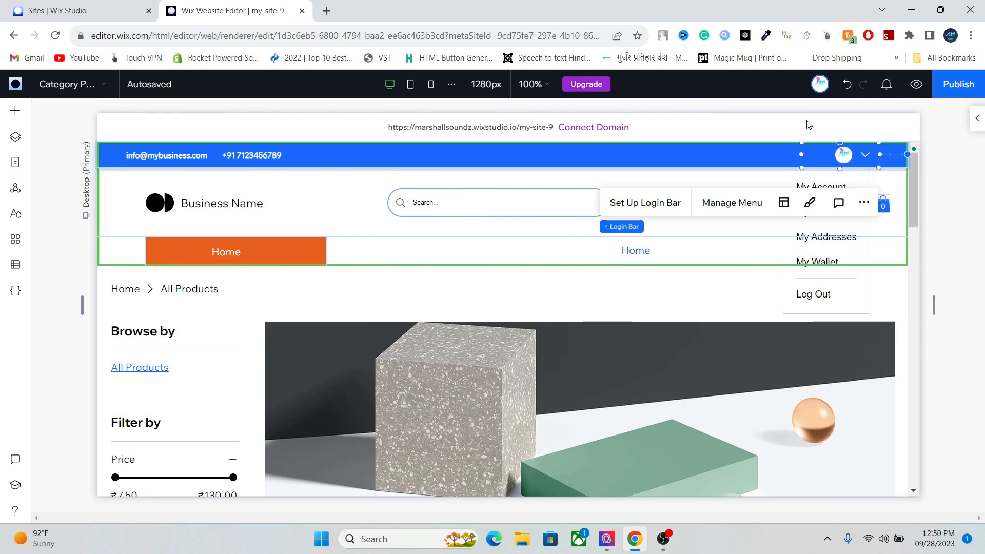
- Set the login bar's member name text colour to white #FFFFFF
click(972, 121)
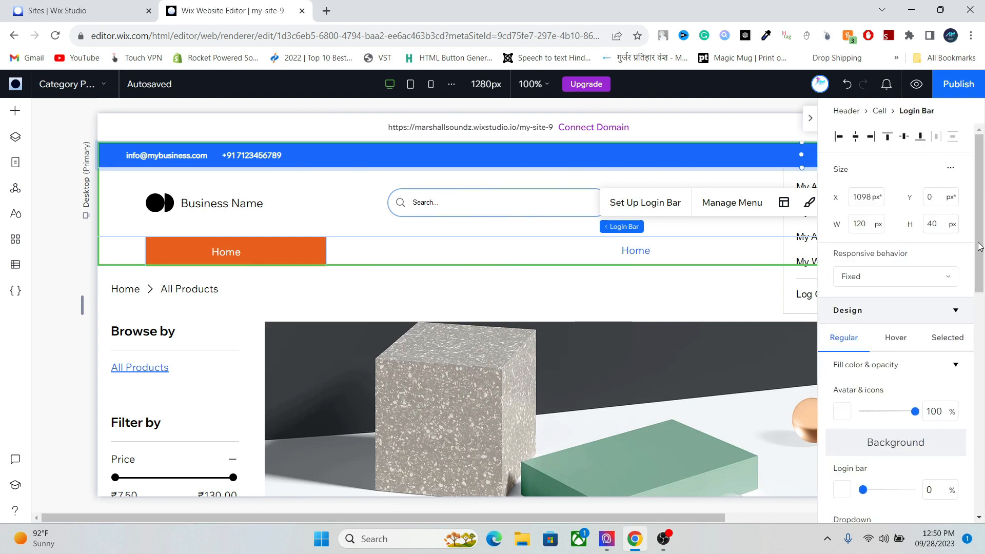
scroll(951, 370, down, 7)
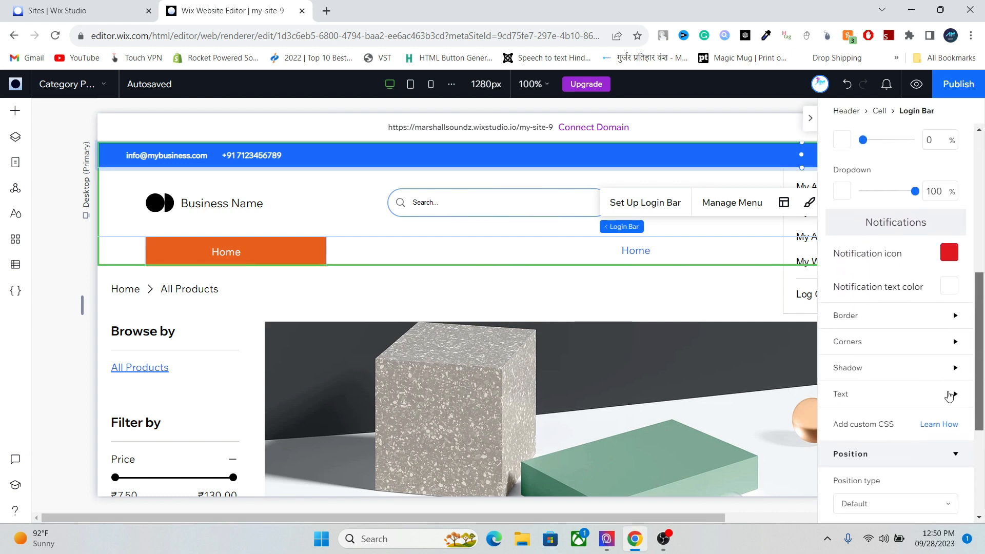
click(949, 395)
click(949, 424)
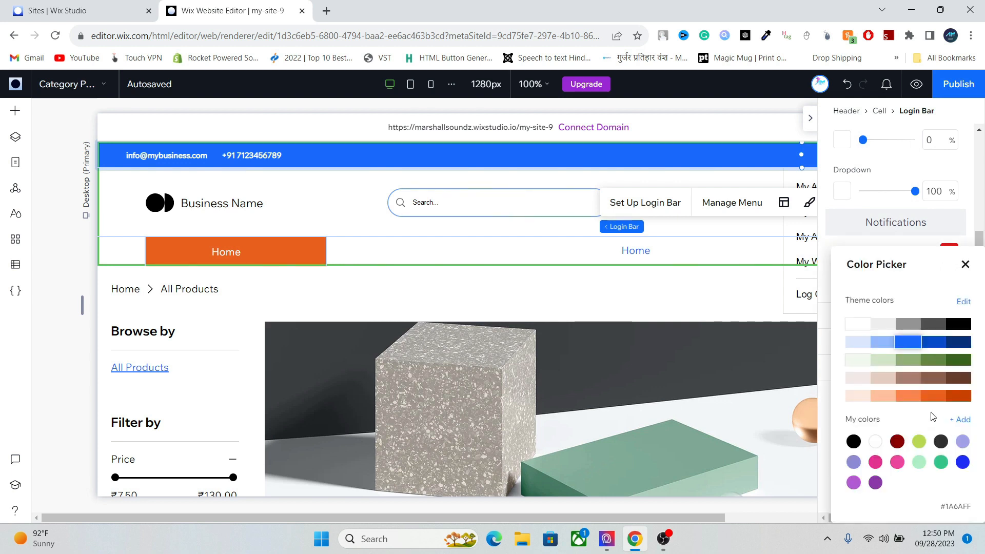
click(857, 323)
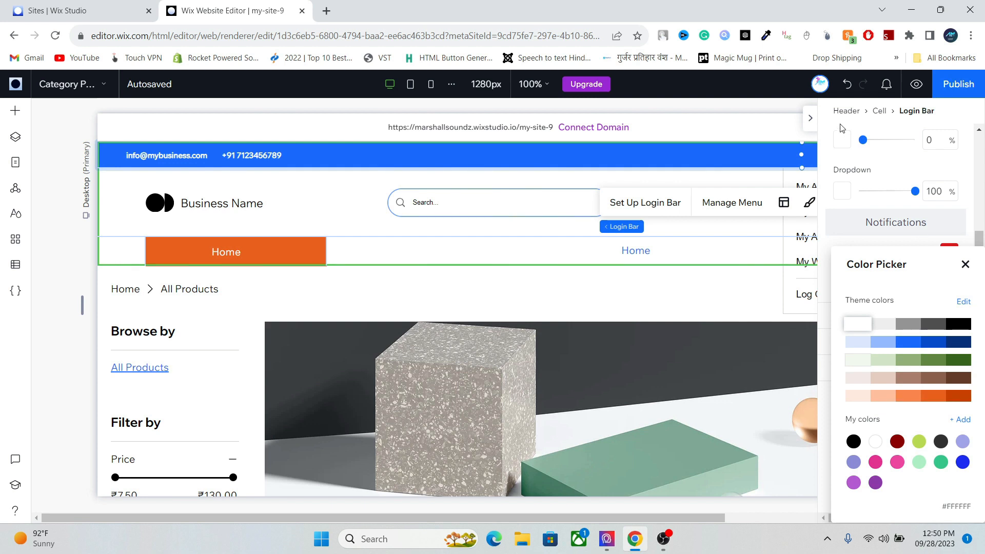
click(810, 125)
click(810, 121)
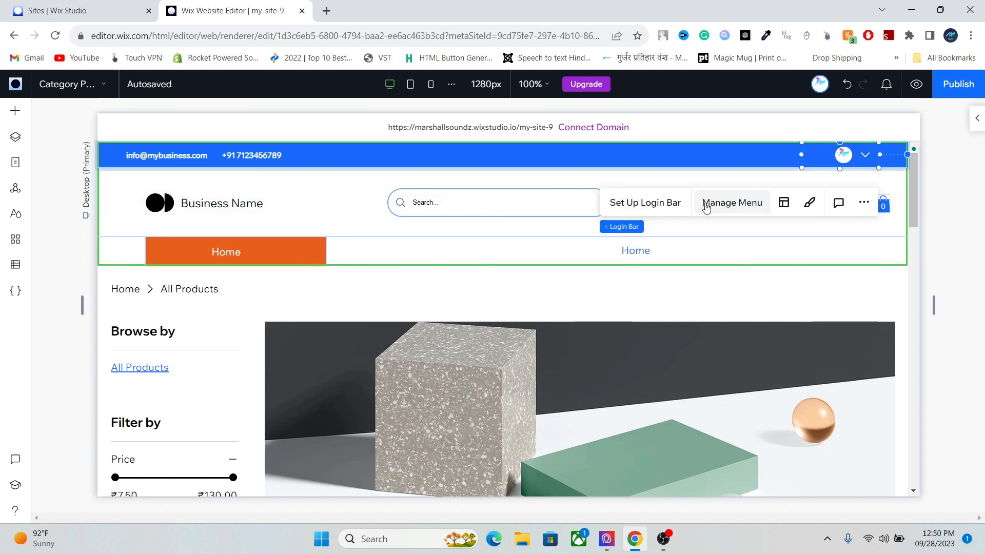
- Switch the login bar to the Name layout and nudge it further right in the blue strip
click(675, 208)
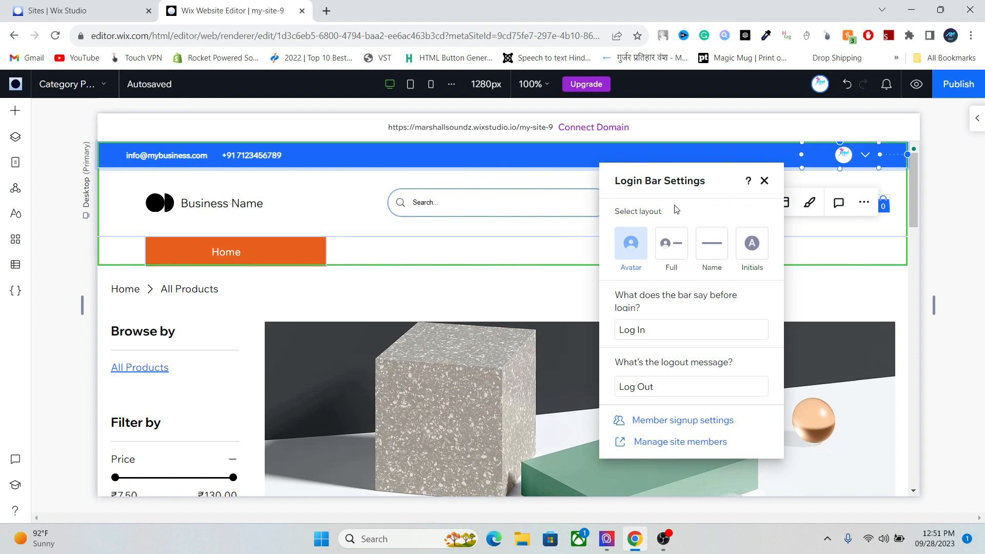
click(721, 254)
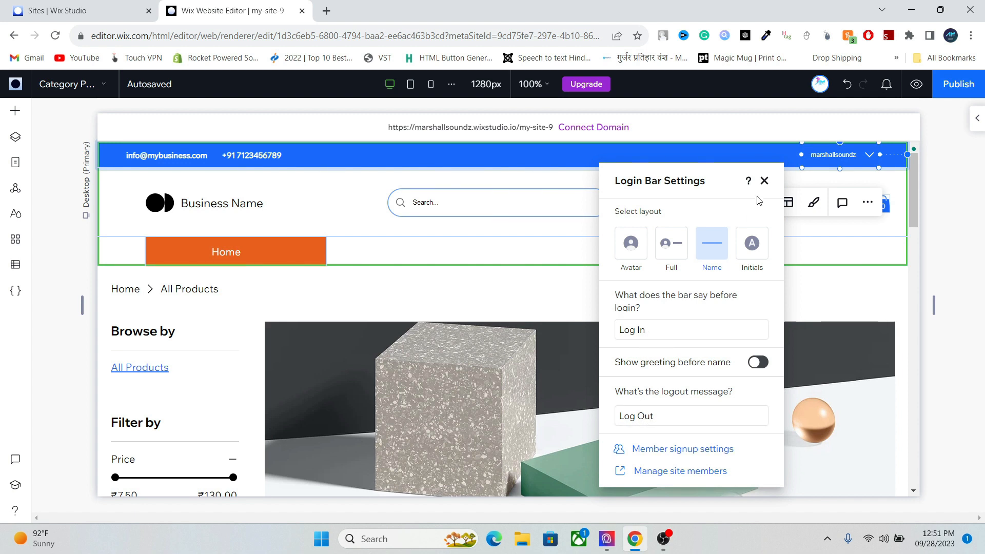
click(765, 181)
drag(838, 149, 859, 151)
click(753, 252)
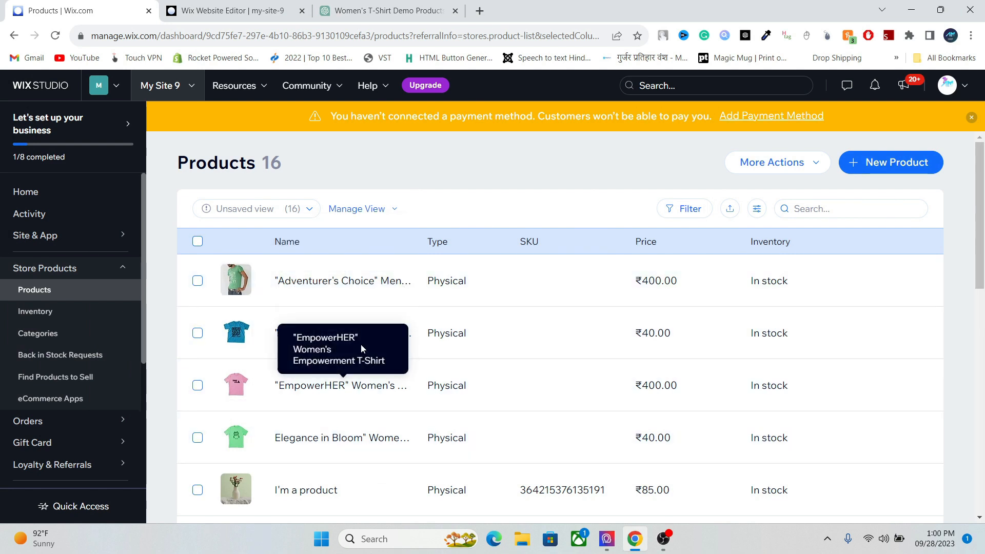
- Back in the editor, open Manage Menu for the orange Home menu and its Which menu is displayed dropdown
click(204, 4)
click(243, 248)
click(228, 253)
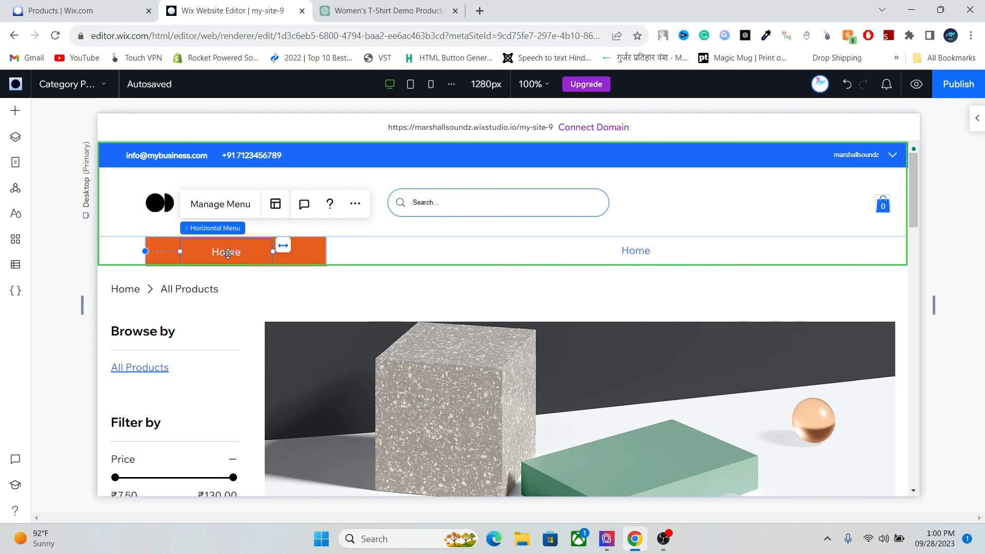
click(235, 204)
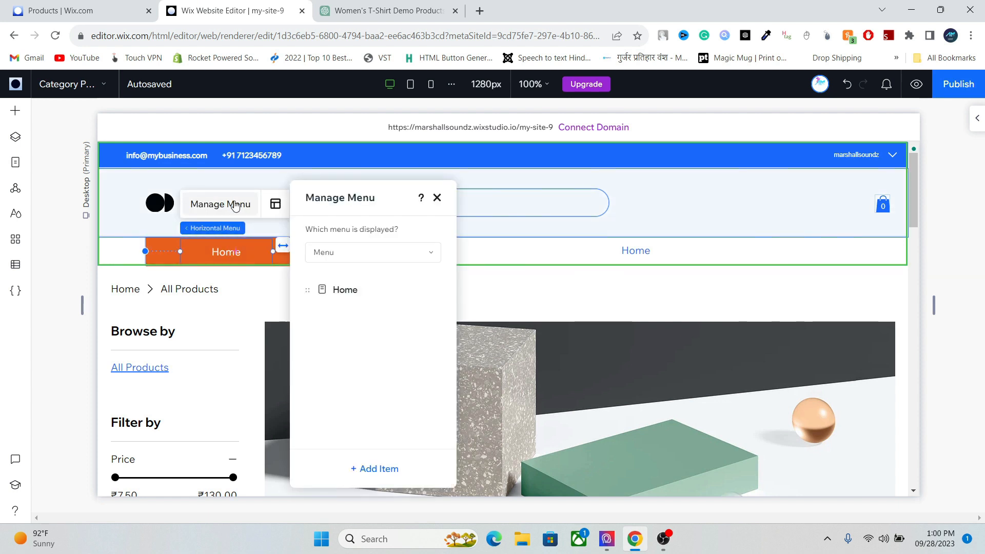
click(387, 255)
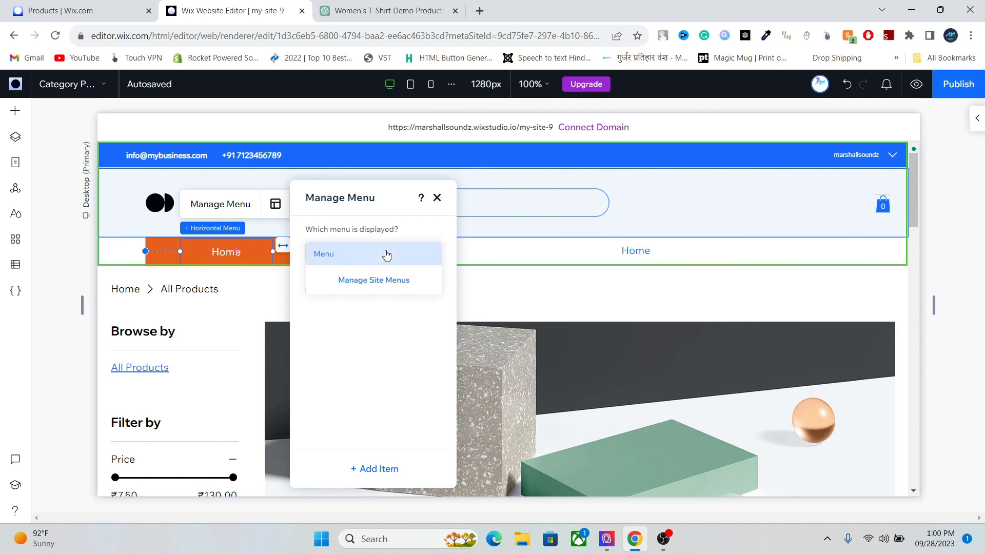
- Create a new site menu named Product Categories
click(360, 284)
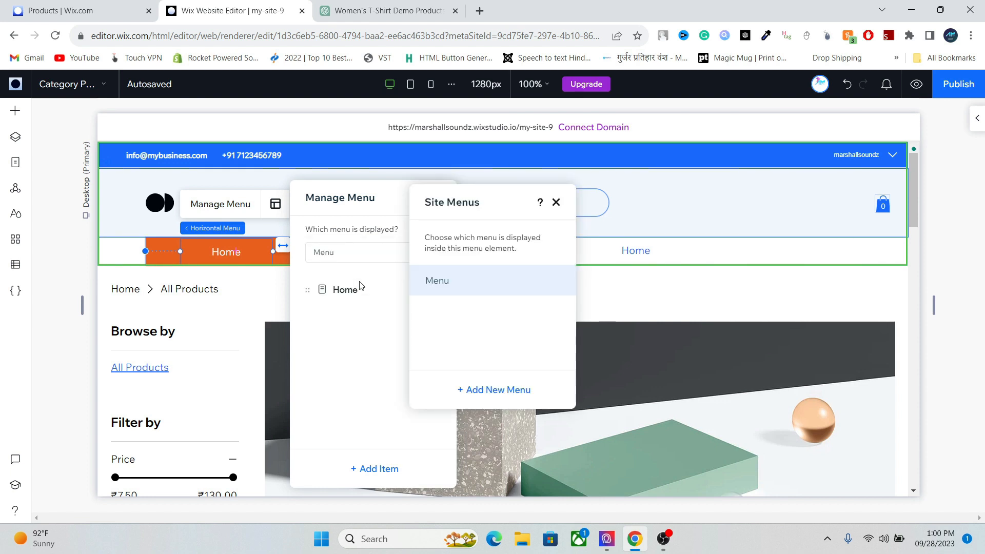
click(486, 392)
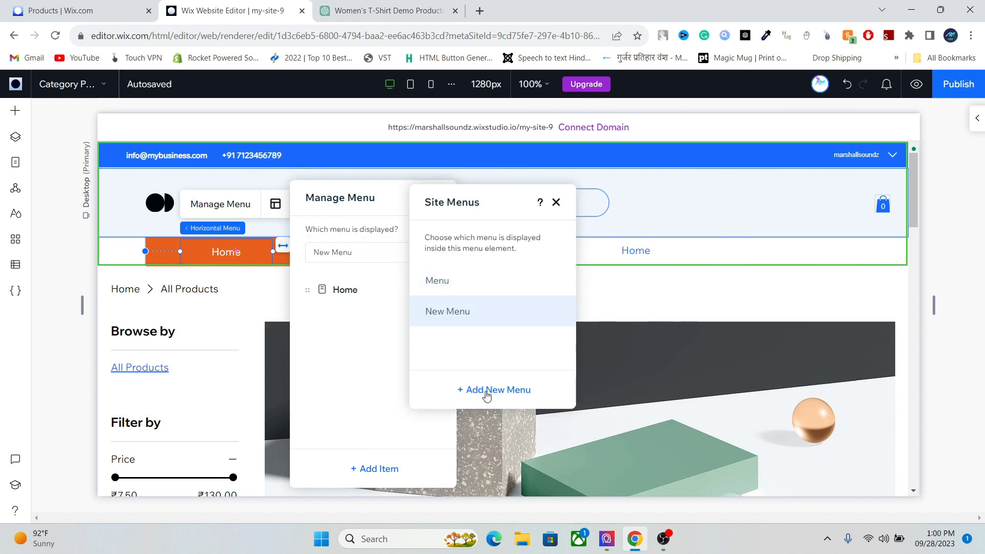
click(554, 311)
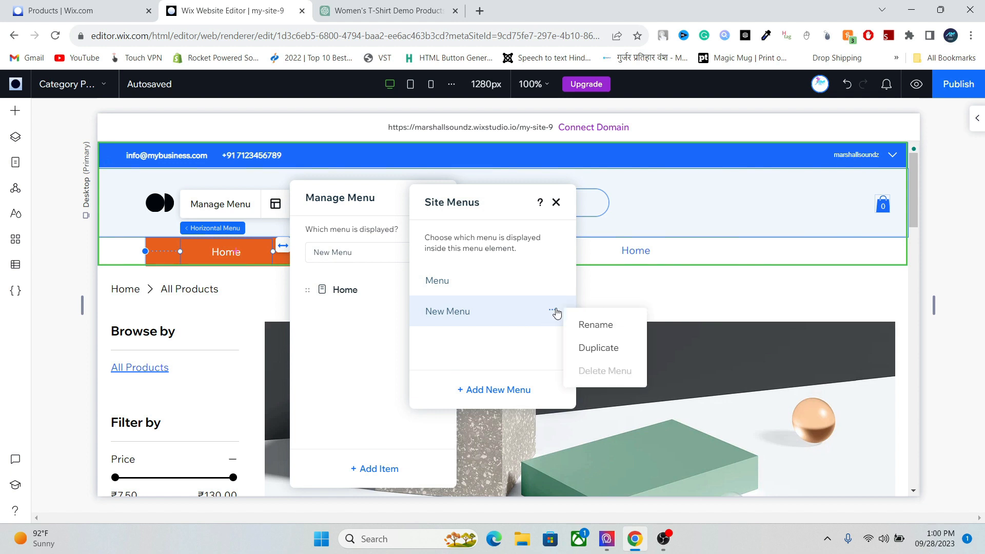
click(585, 325)
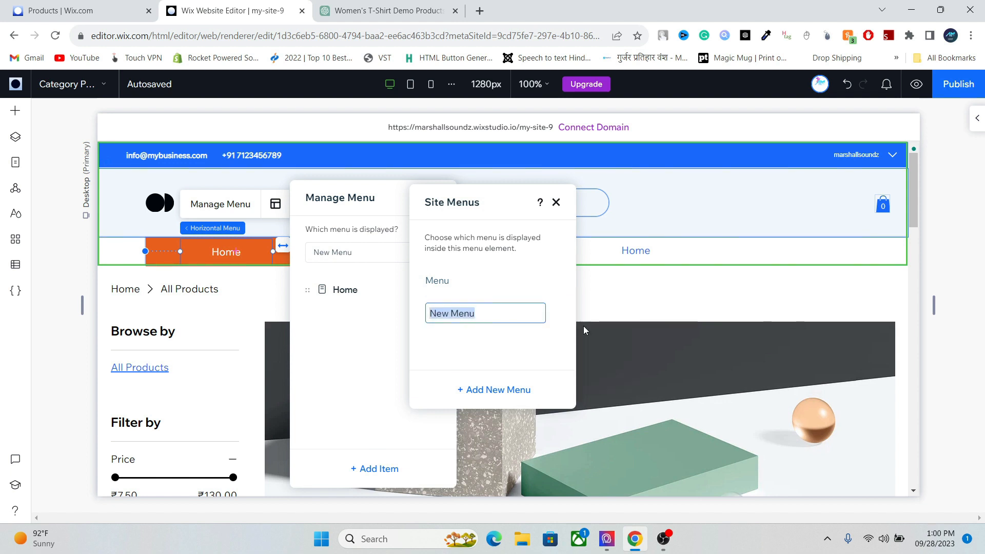
text(Product)
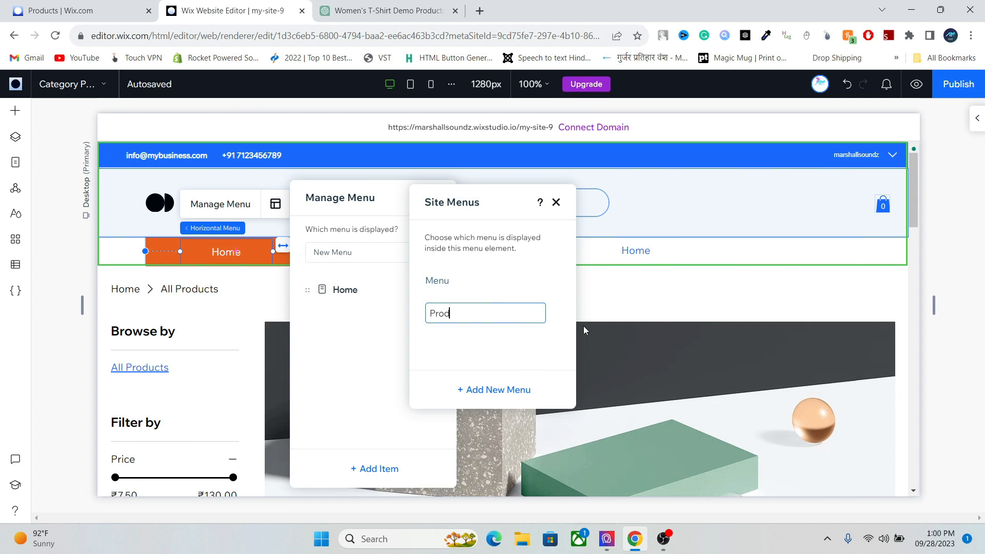
text(Categories)
key(Return)
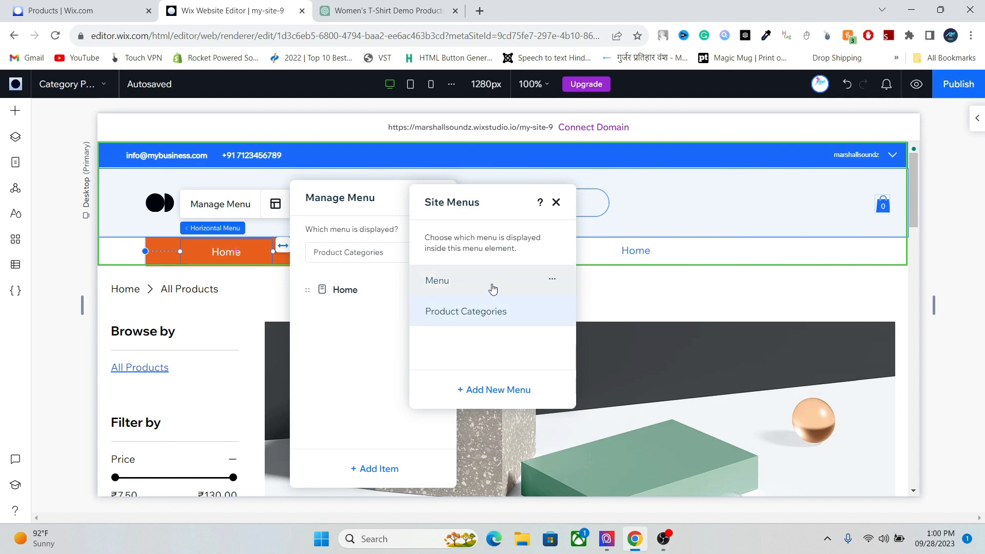
- Rename the original Menu to 'Primary Meny'
click(552, 278)
click(572, 292)
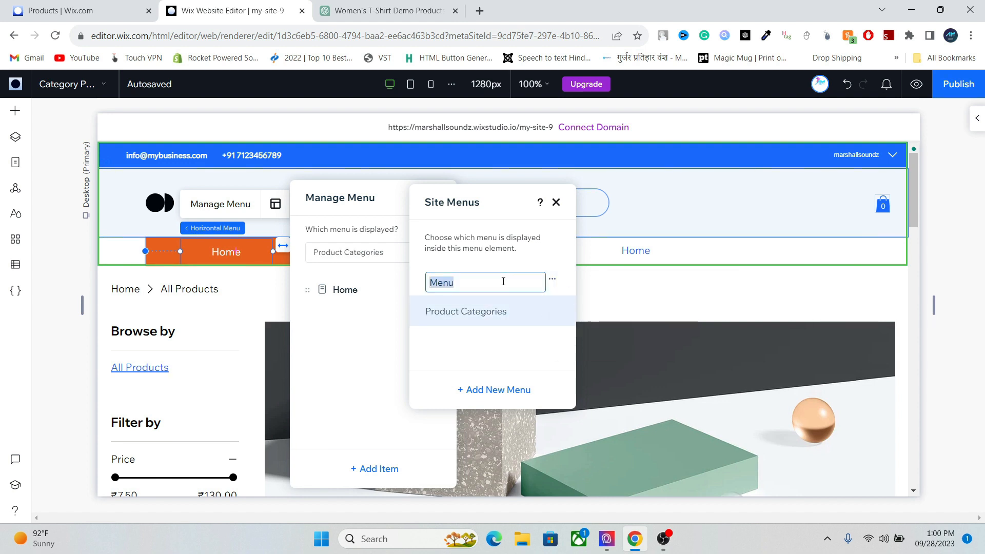
text(Primary Meny)
key(Return)
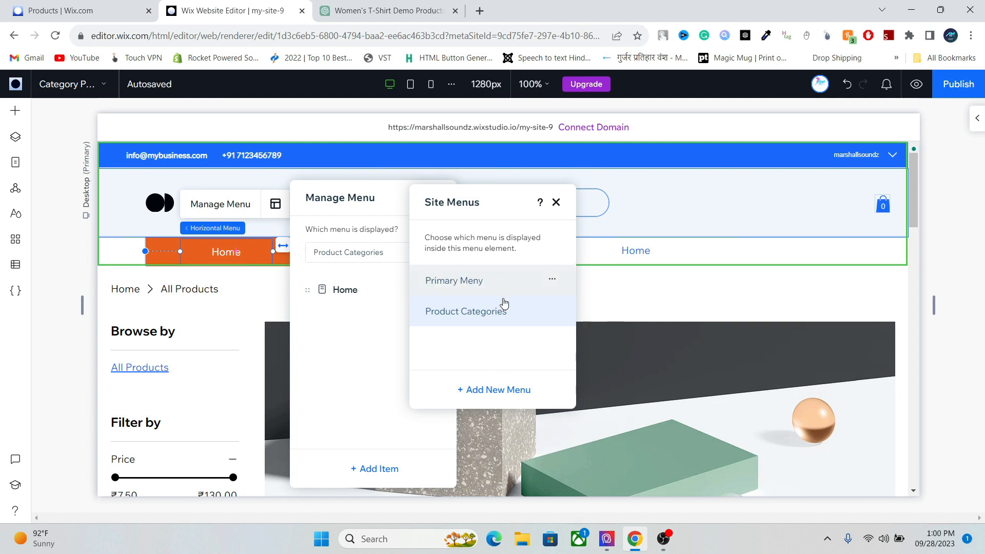
- Add a site menu named Footer Menu, then display Product Categories in the orange menu
click(497, 391)
mouse_move(486, 343)
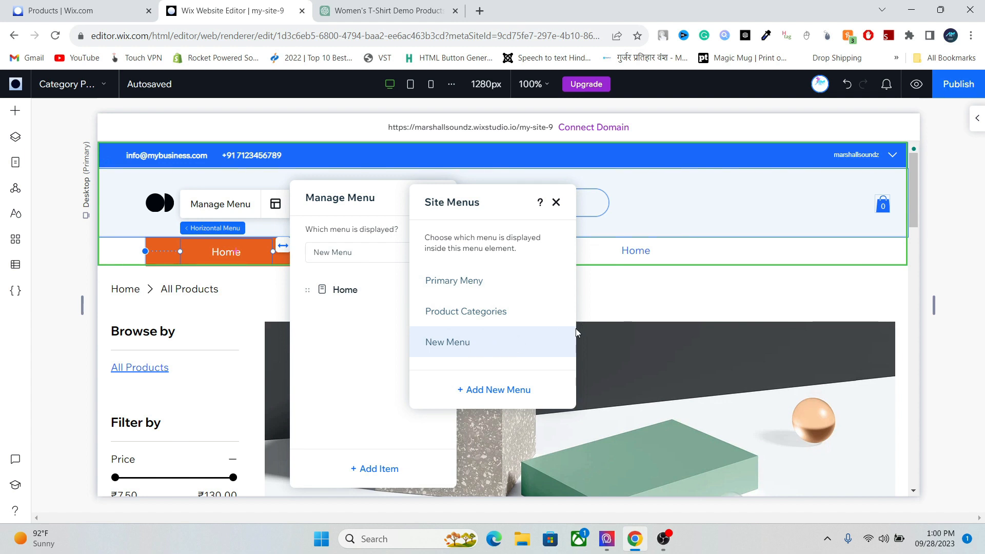
click(552, 341)
click(584, 354)
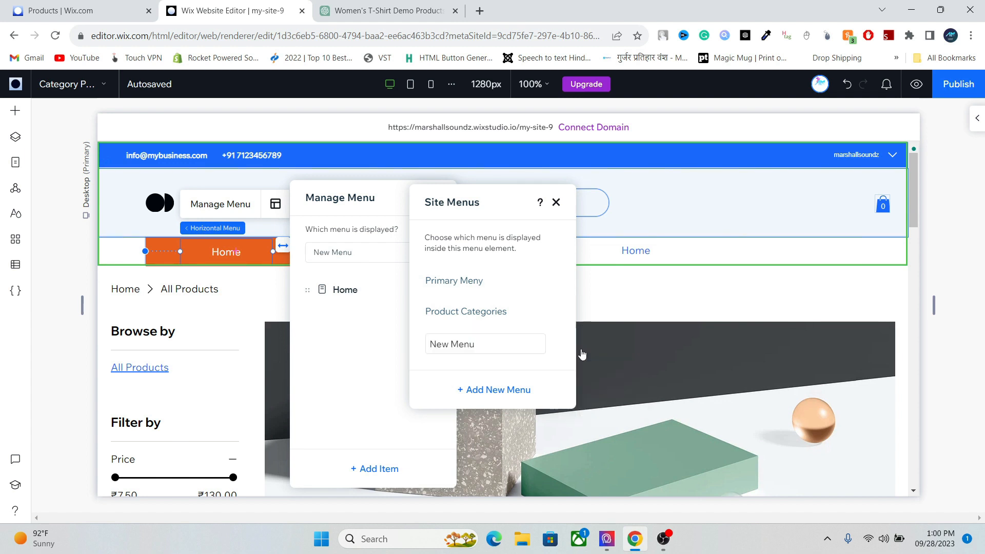
text(Footer M)
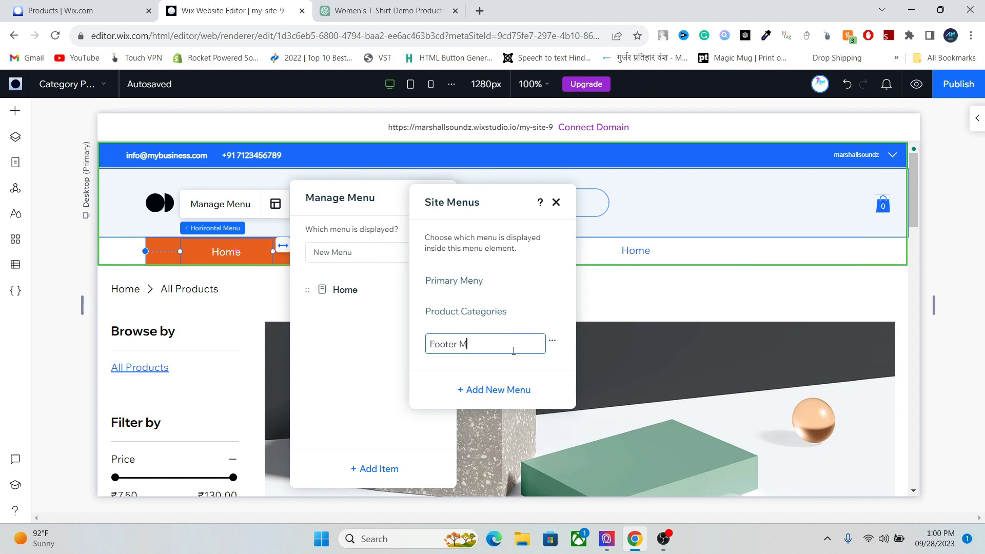
text(enu)
key(Return)
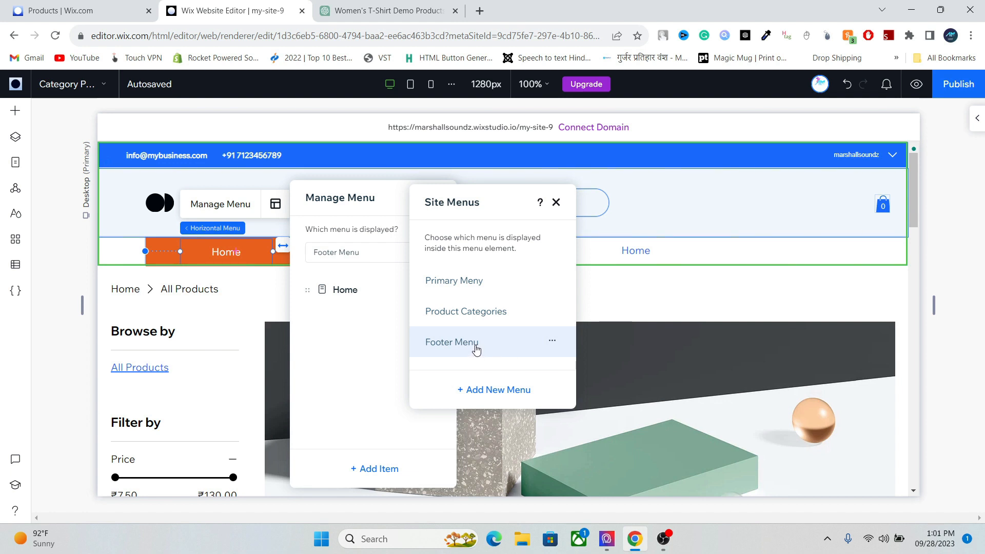
click(476, 314)
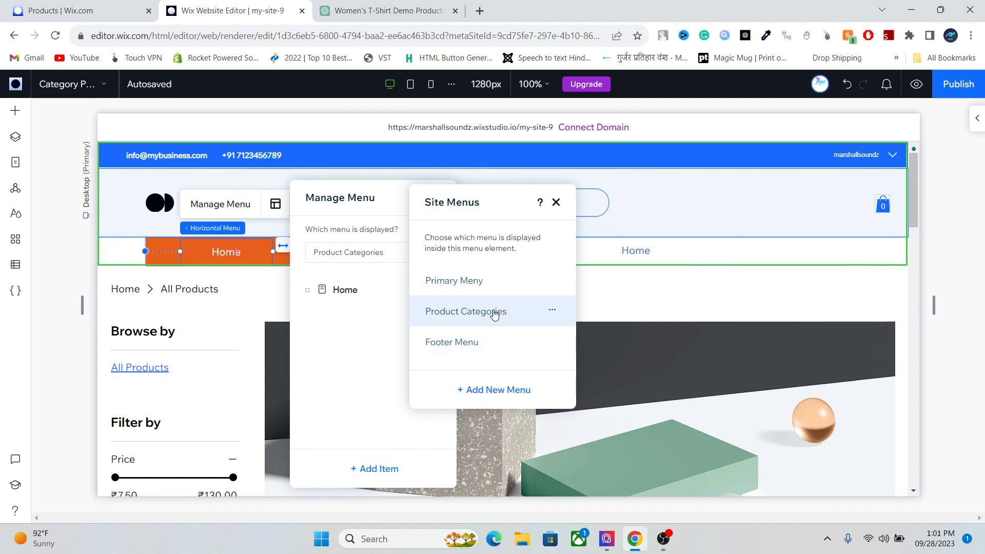
click(556, 202)
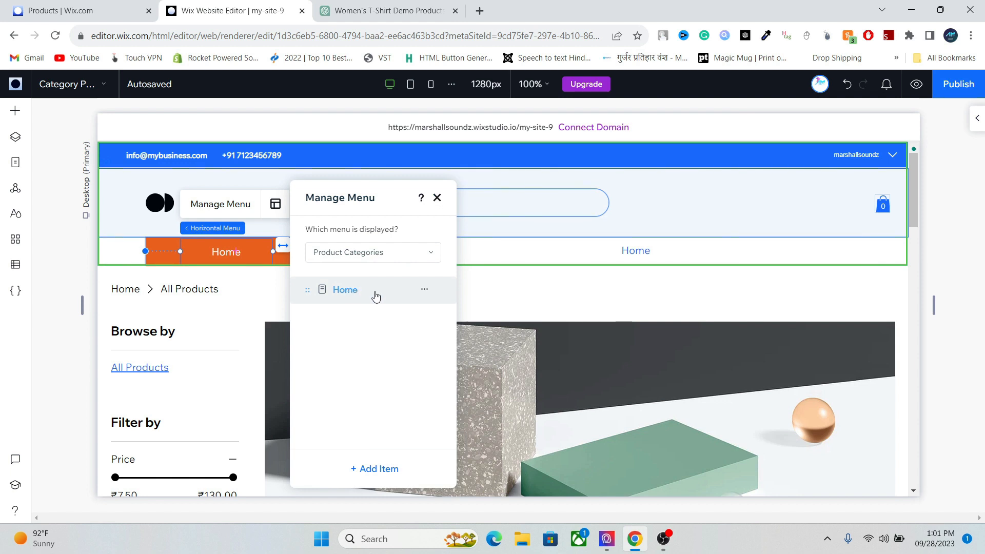
- Add a mega menu item named All Categories to the Product Categories menu
click(422, 290)
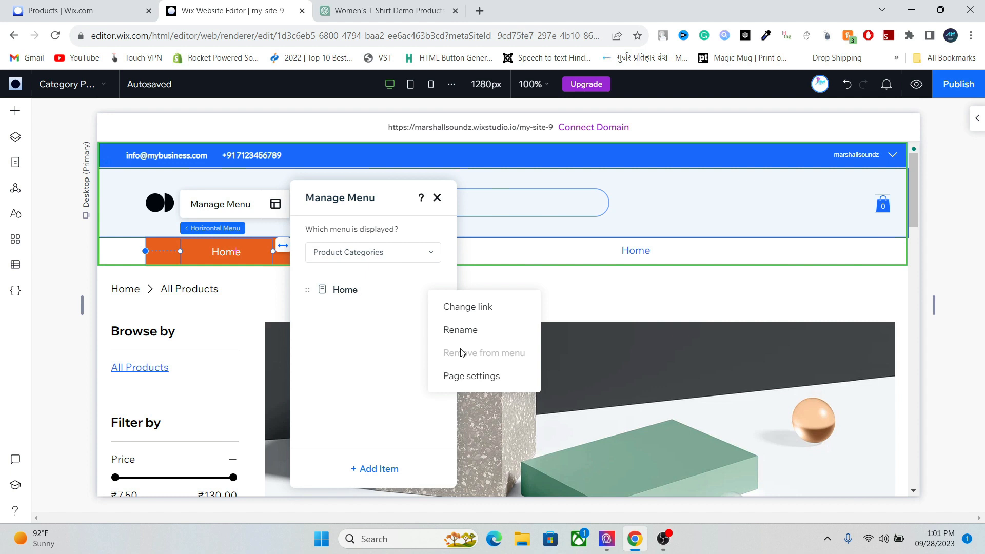
click(315, 347)
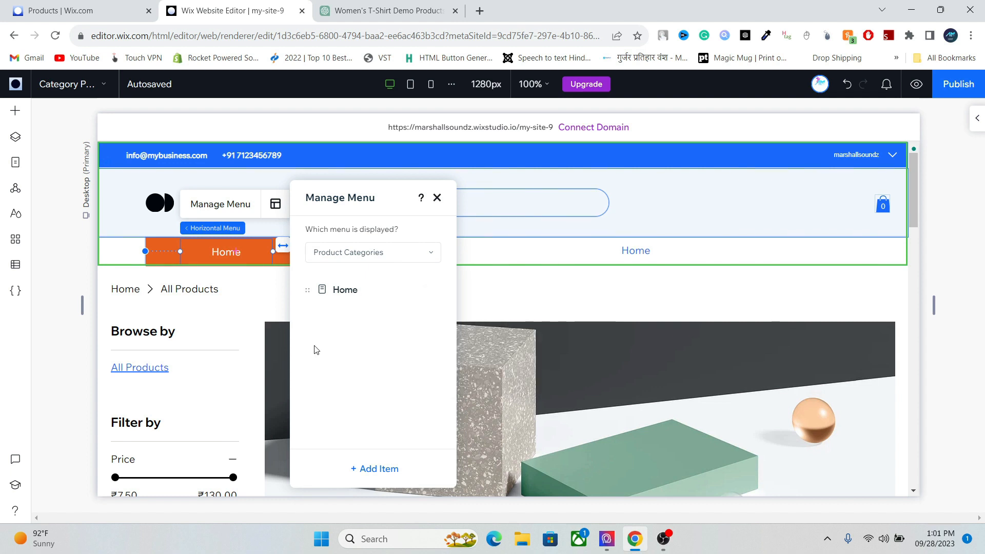
click(379, 476)
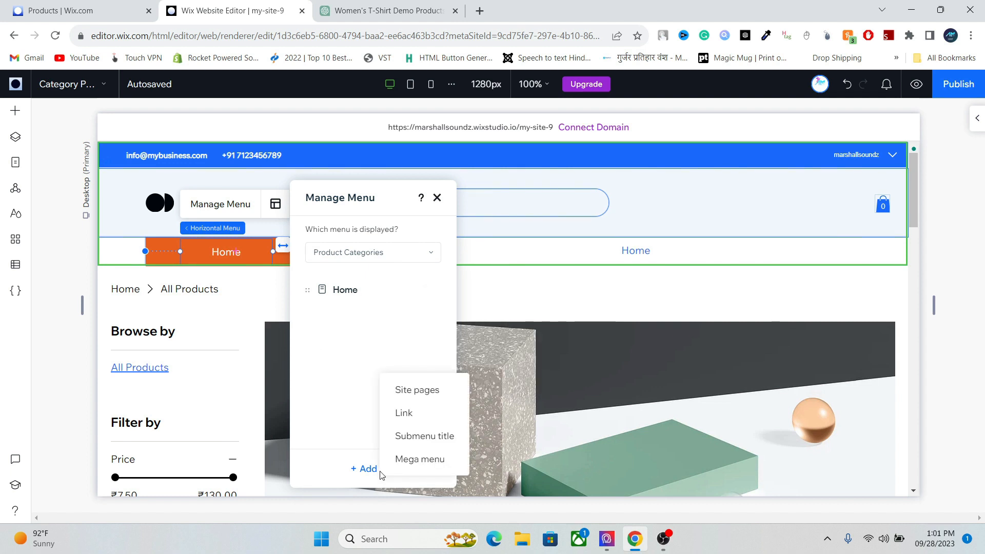
click(419, 461)
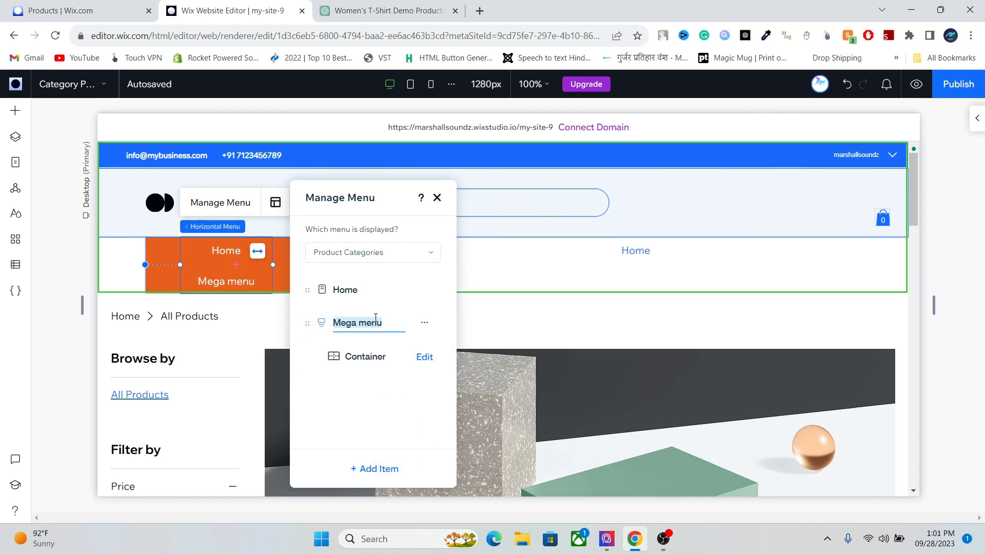
text(All Categories)
key(Return)
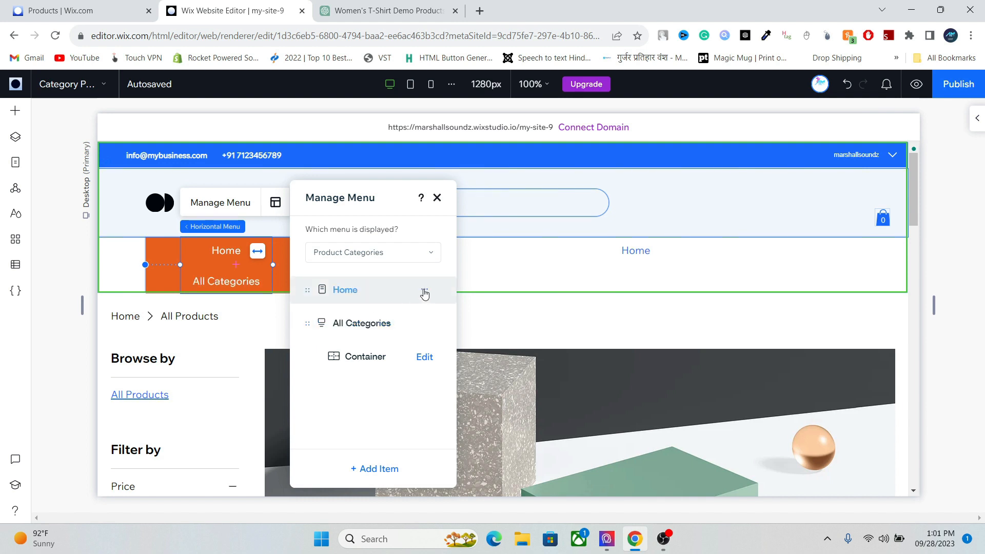
- Remove the Home item and start editing the All Categories mega menu container
click(424, 290)
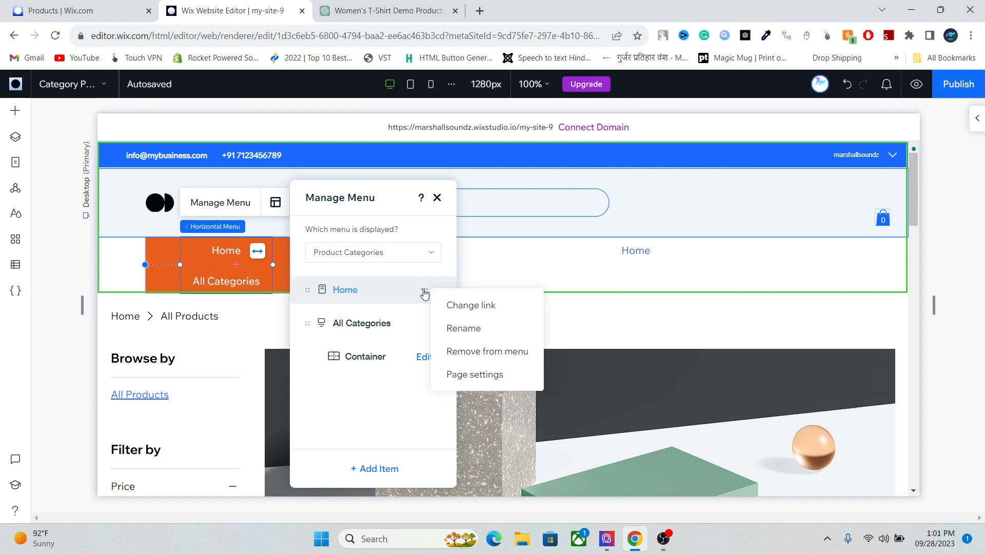
click(479, 352)
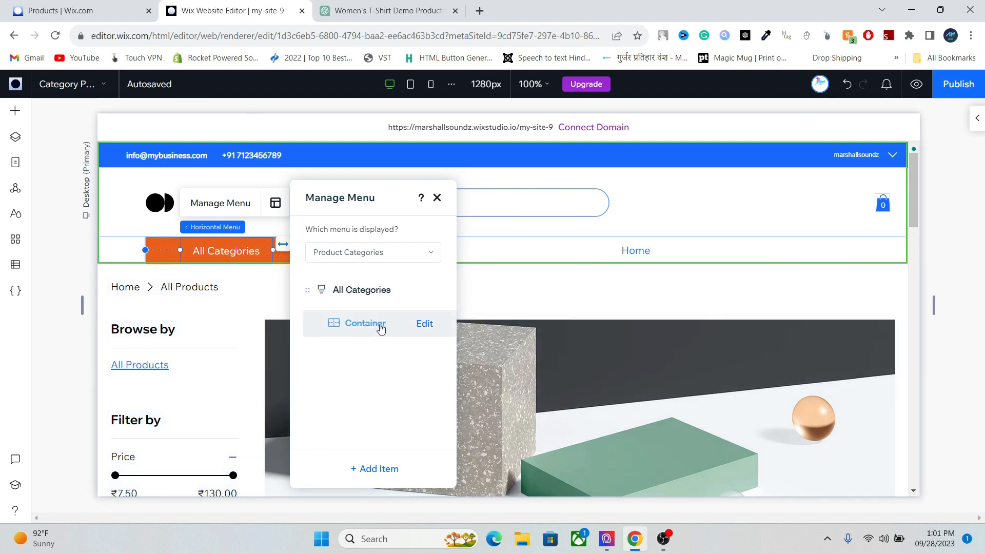
click(424, 324)
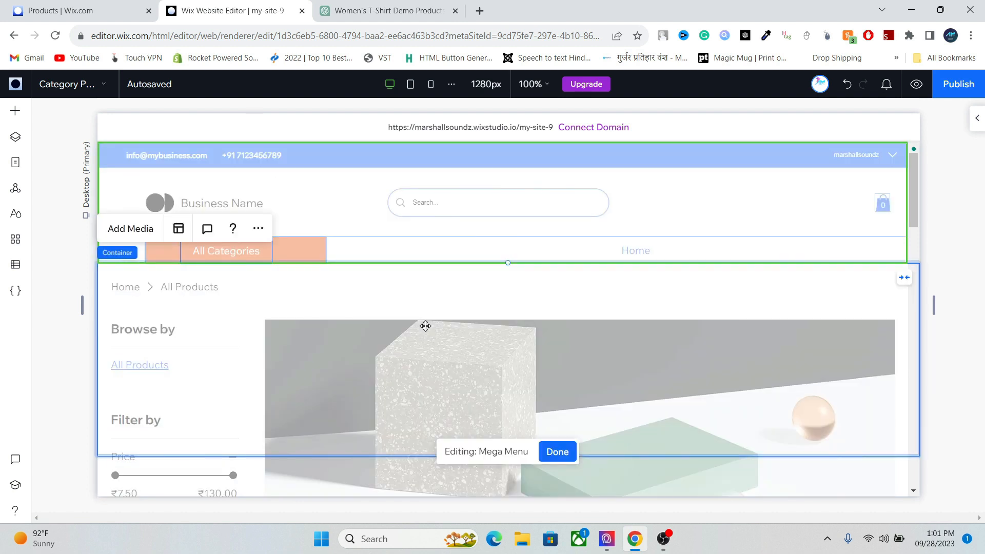
- Add a paragraph to the All Categories mega menu and replace its placeholder with 'Men'
right_click(252, 305)
mouse_move(361, 437)
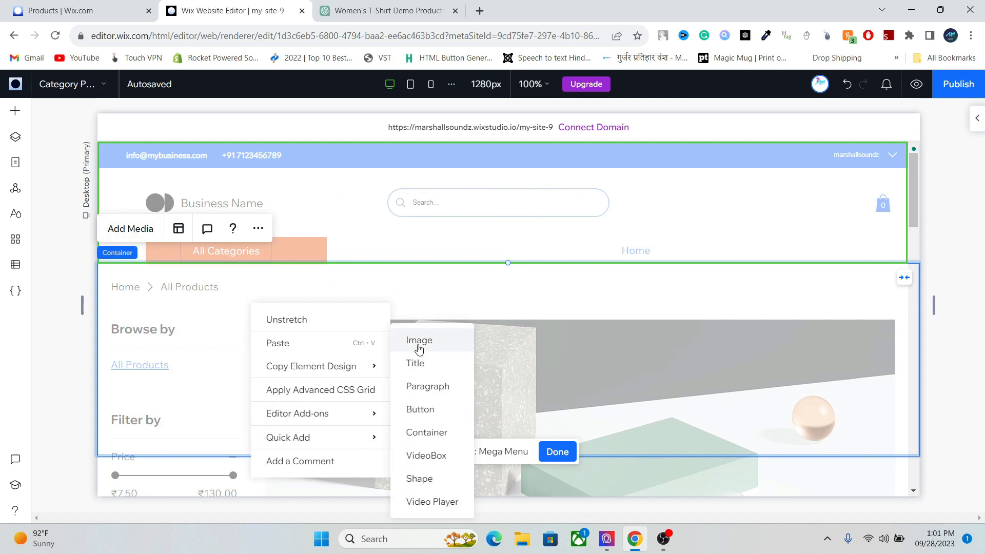
click(423, 387)
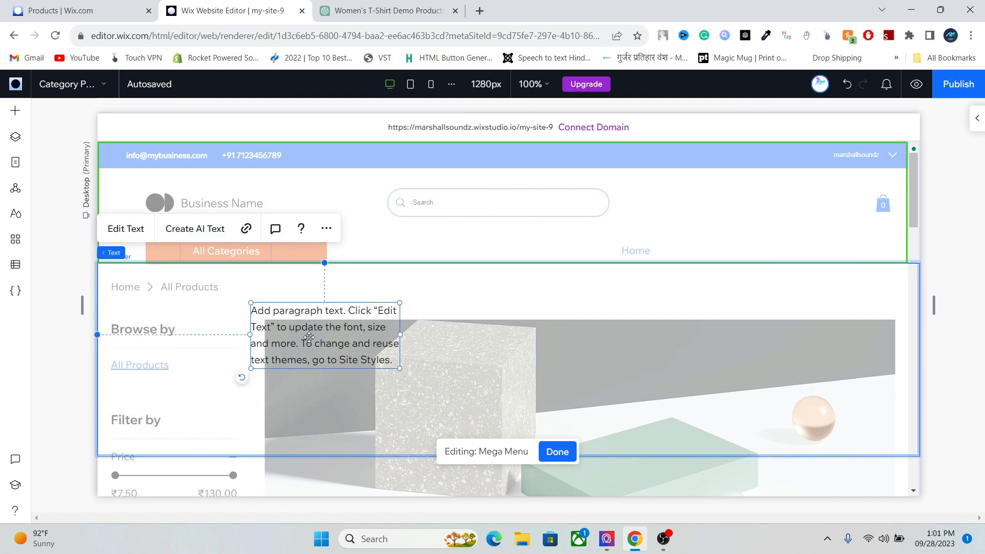
double_click(302, 331)
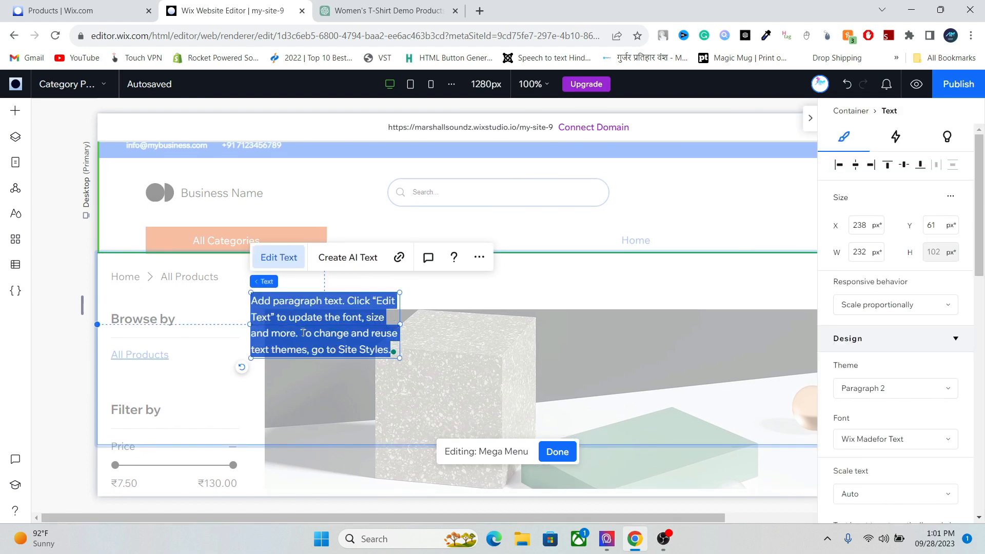
text(Me)
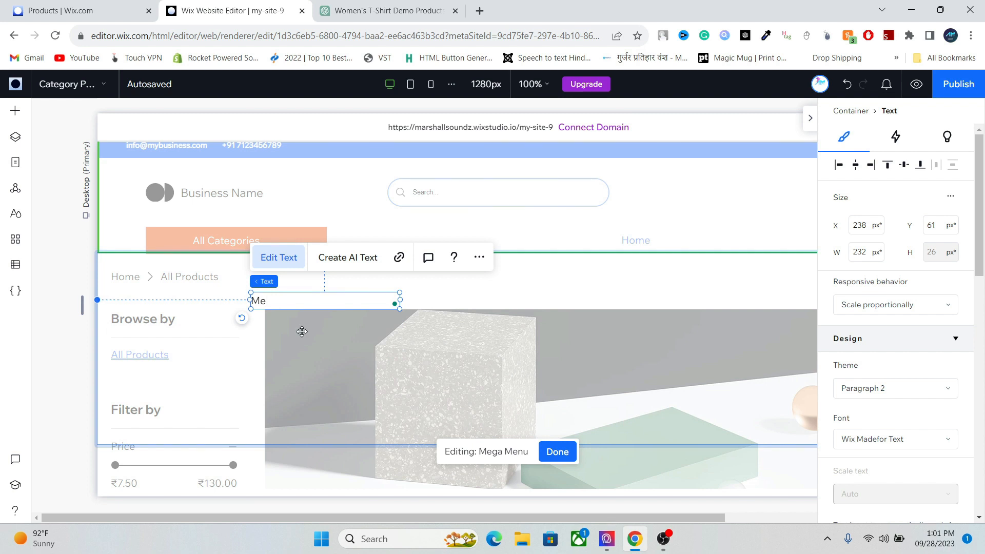
text(n)
key(Return)
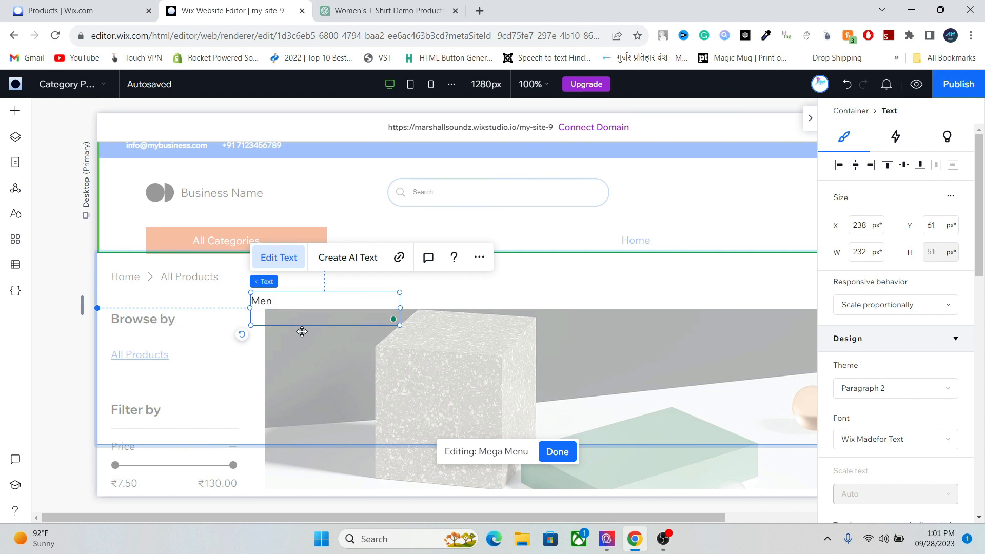
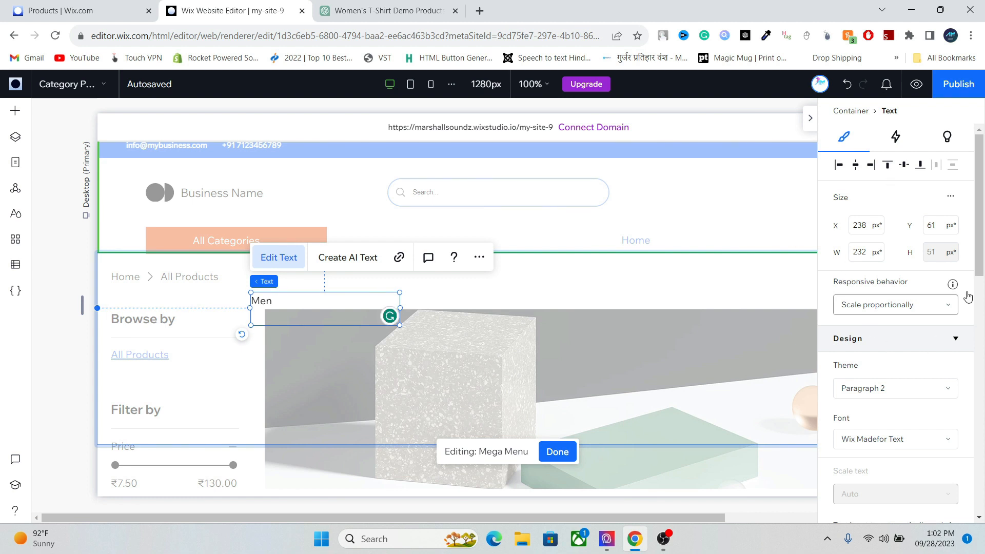
- Add 'T-Shirt' and 'Women' lines under Men, with an indented 'T-Shirt' beneath Women, then select all
scroll(951, 419, down, 8)
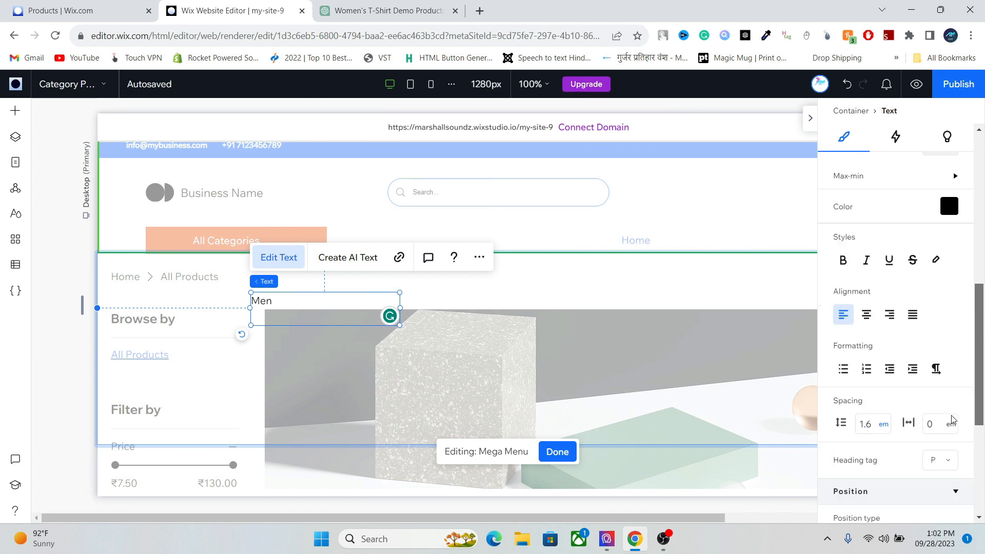
scroll(951, 419, down, 1)
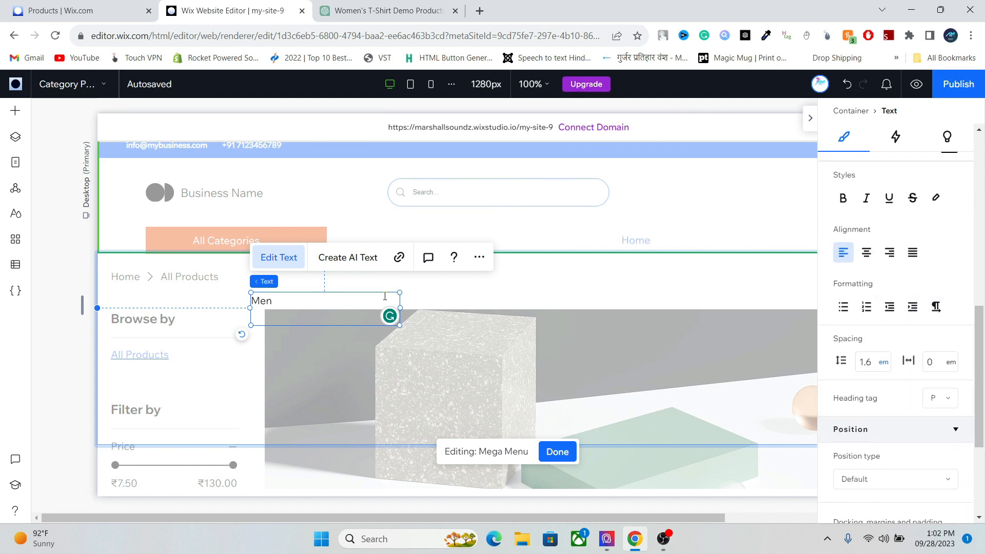
text(T-S)
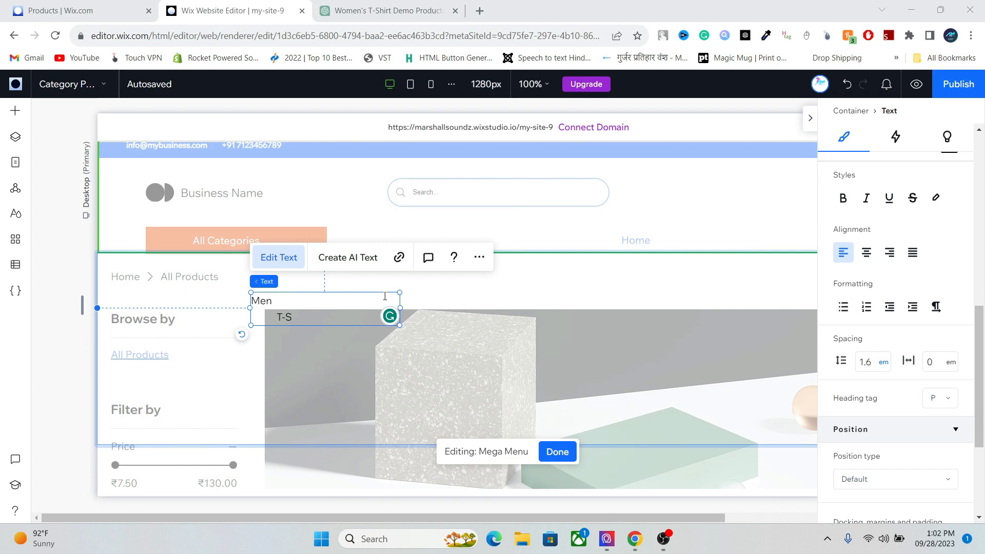
text(hirt)
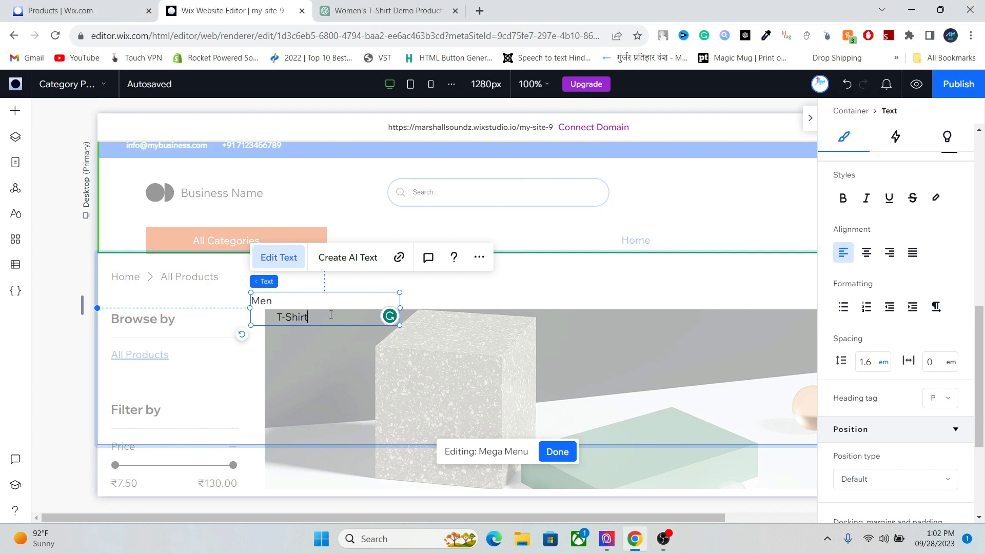
key(Return)
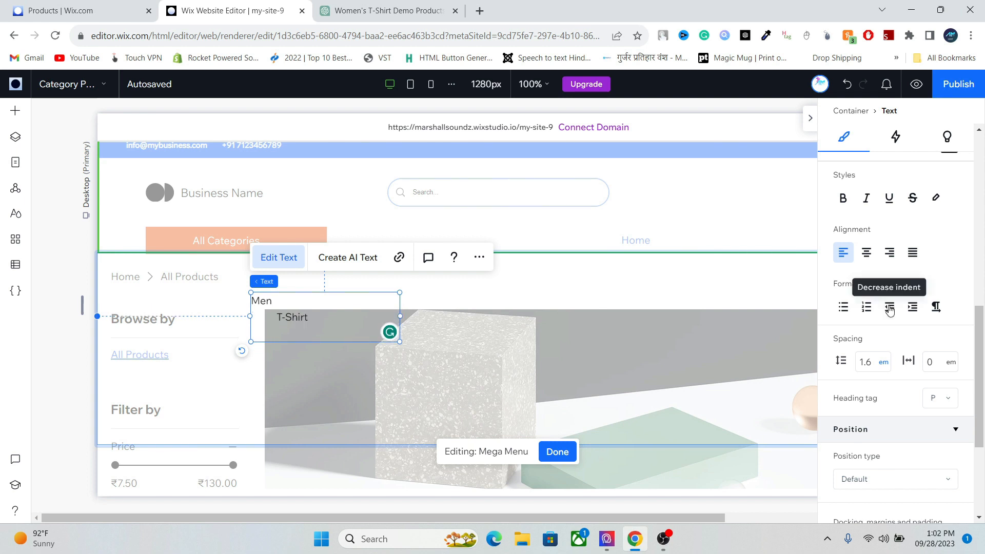
text(Women)
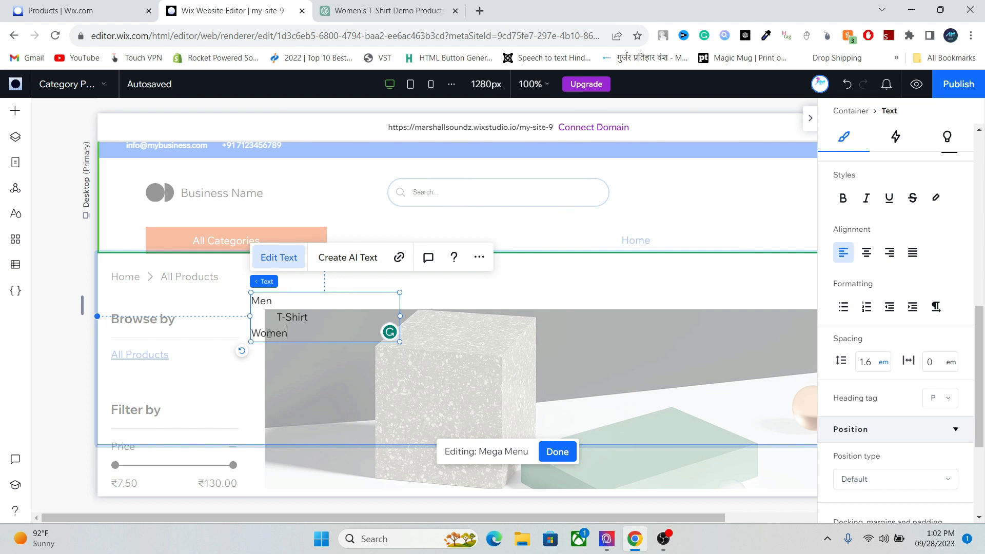
key(Return)
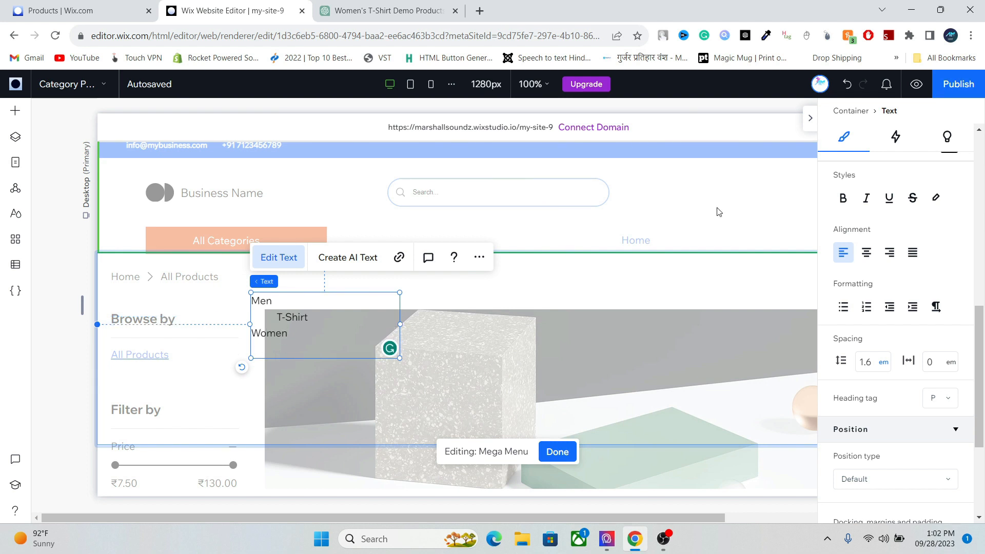
click(907, 310)
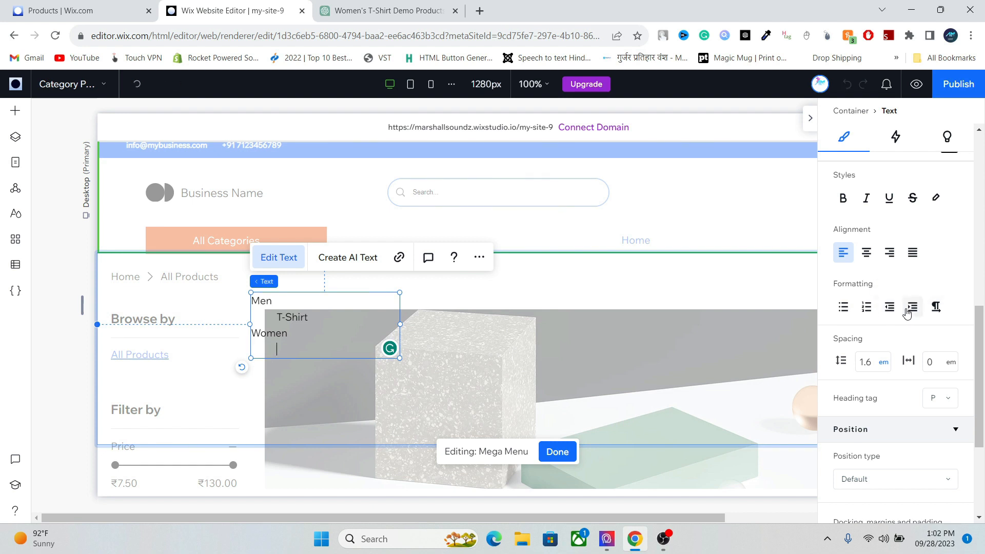
text(T-S)
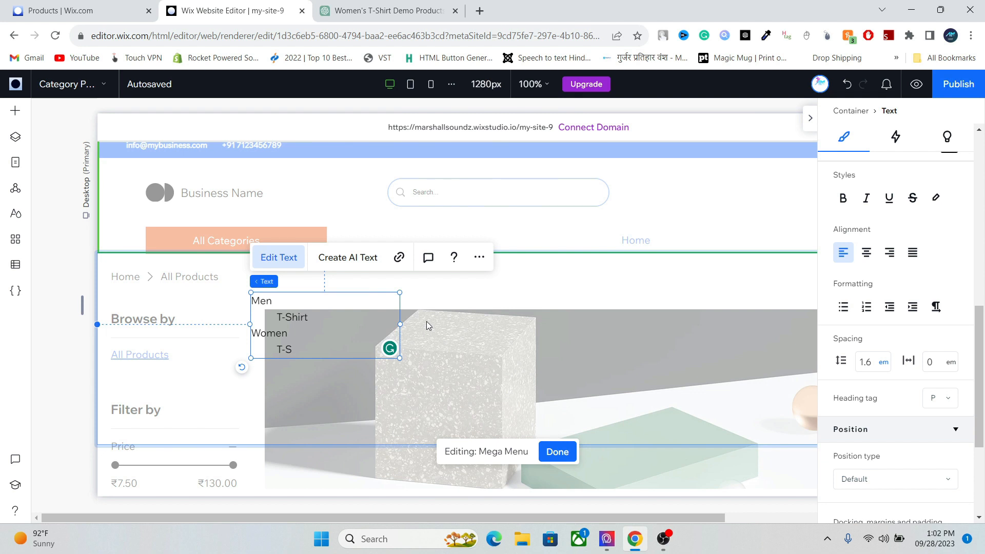
text(hirt)
key(ctrl+a)
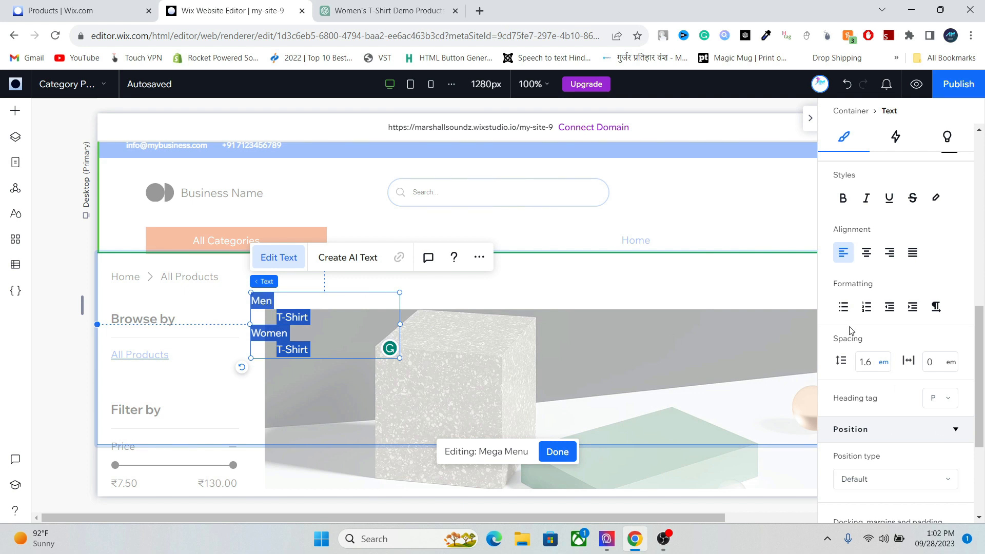
- Bold the menu text, shift the text box left and narrow it to about 131 px
click(842, 198)
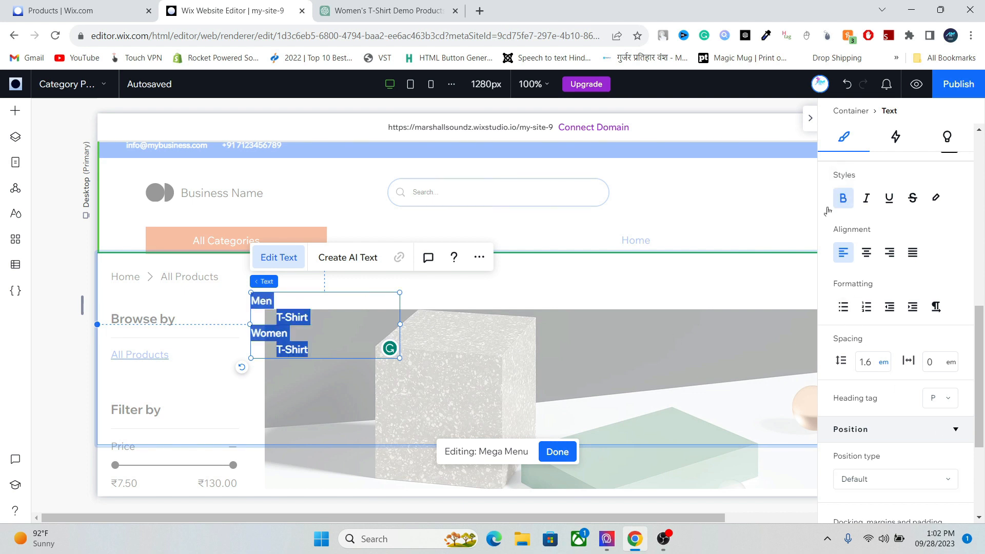
click(245, 308)
drag(260, 300, 226, 292)
drag(329, 305, 262, 305)
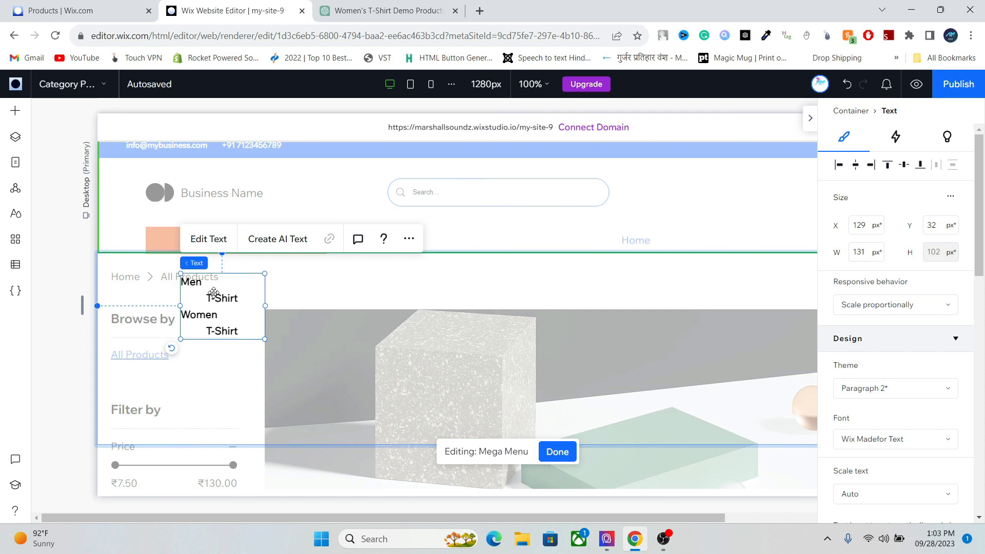
- Re-enter text editing and select the word Men
double_click(214, 293)
click(204, 284)
double_click(203, 284)
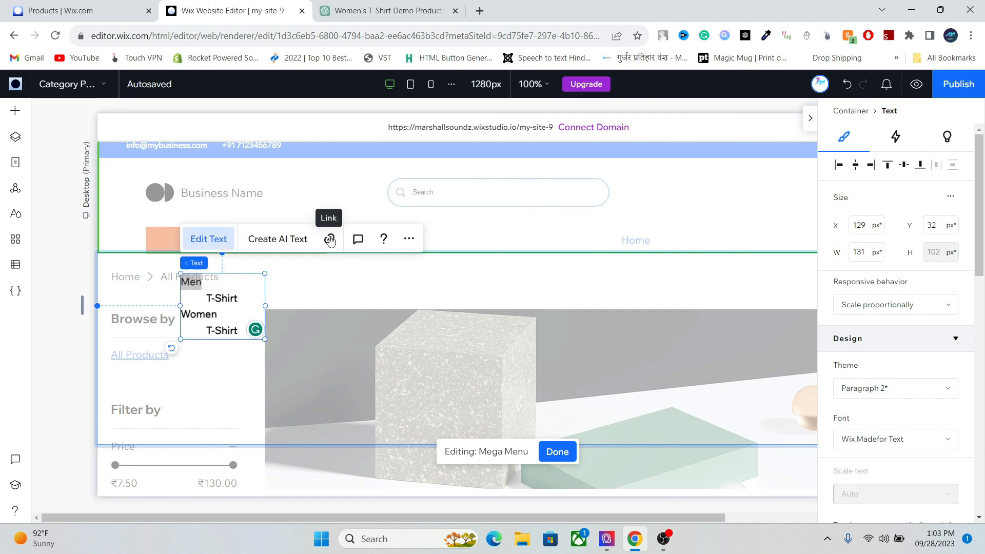
- Link Men to the Men category item on the Category Page
click(329, 240)
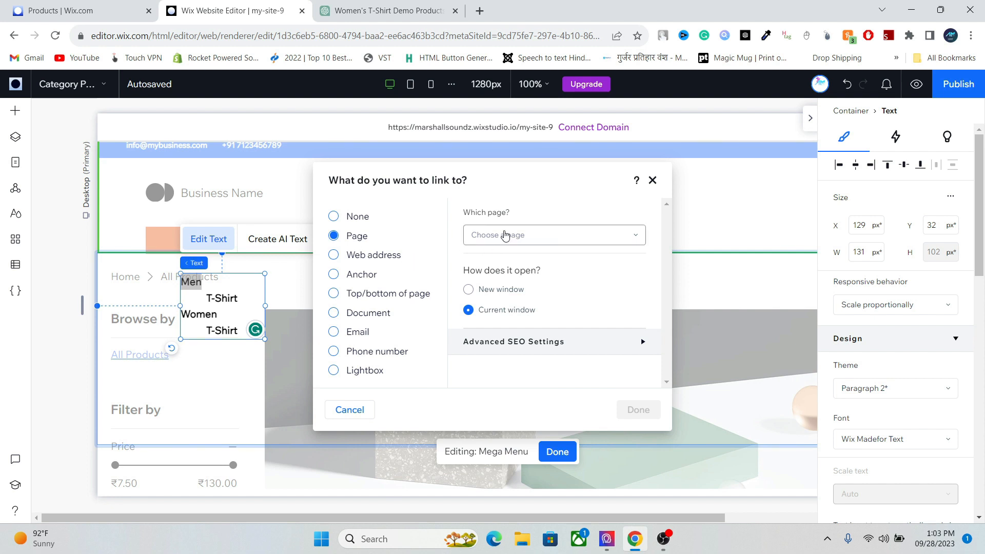
click(506, 235)
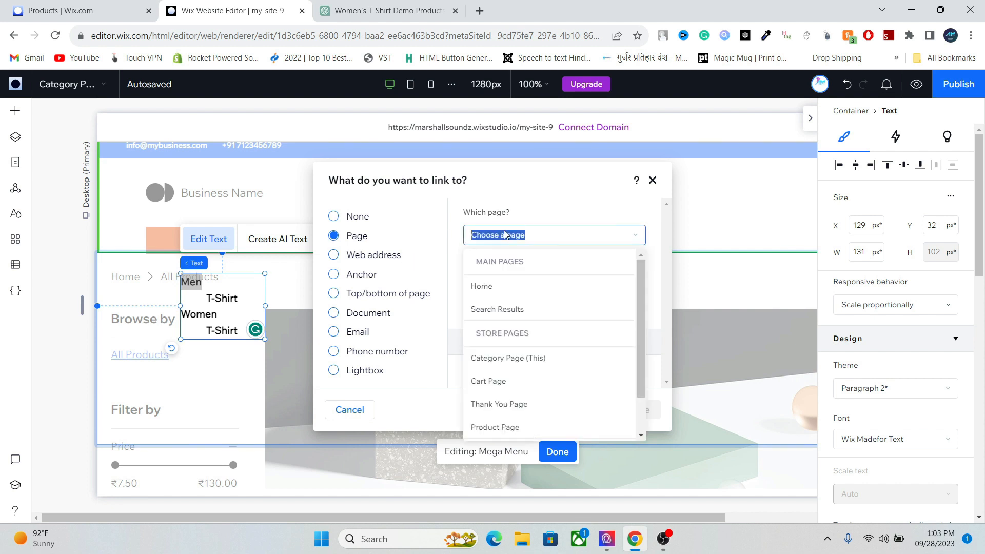
click(561, 363)
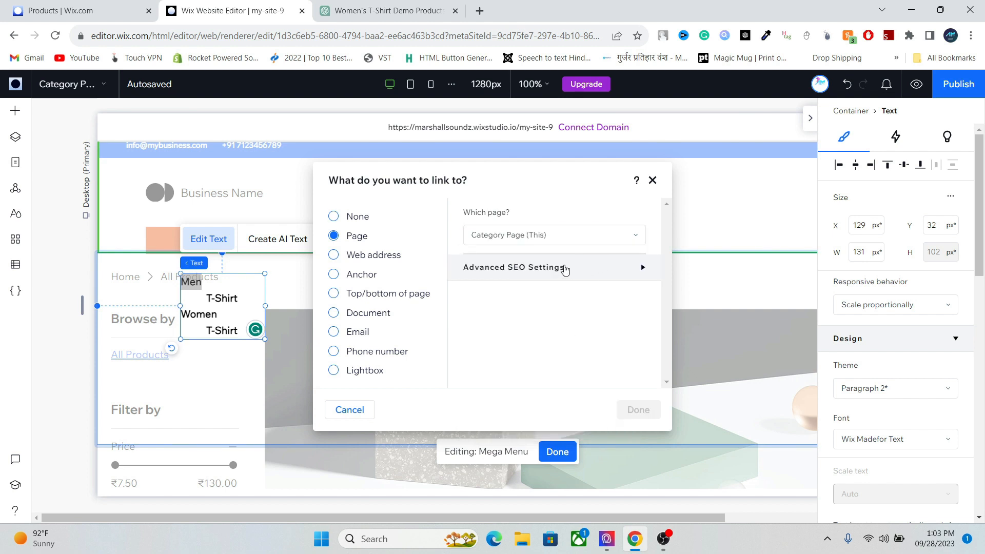
click(542, 297)
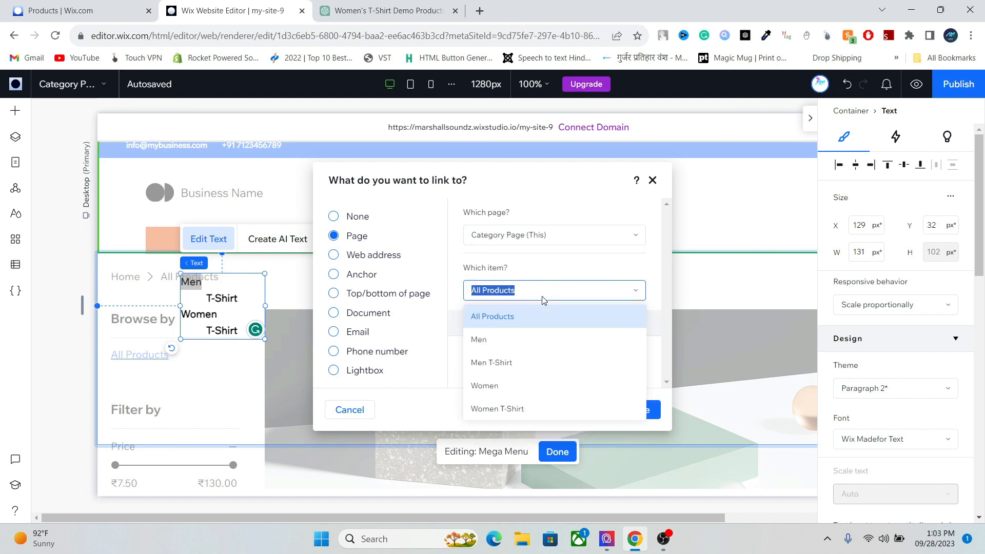
click(541, 349)
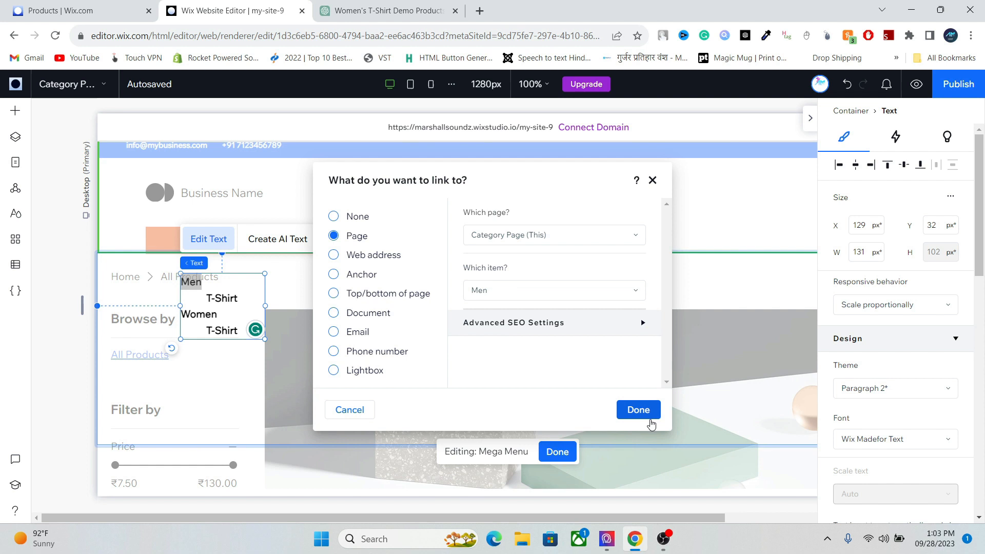
click(647, 412)
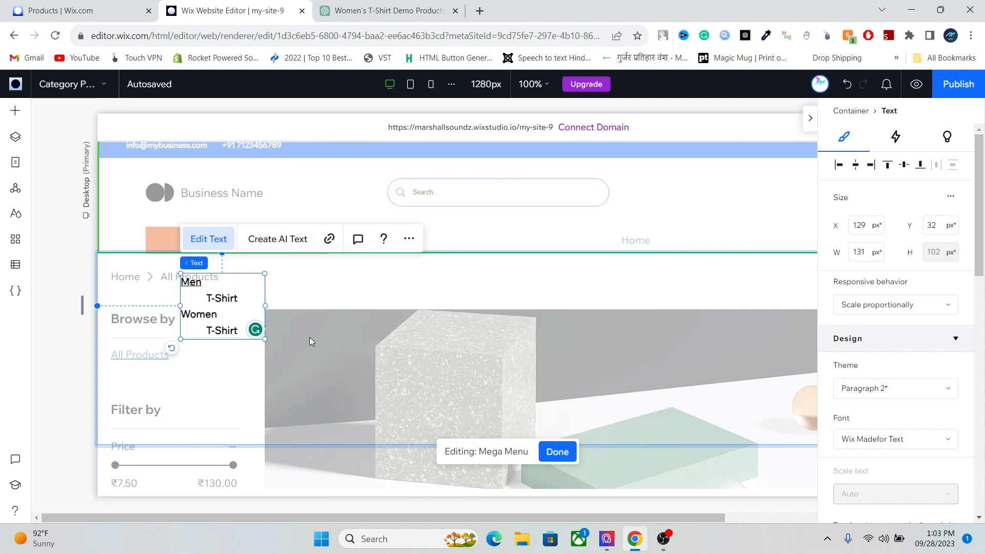
- Link the T-Shirt under Men to the Men T-Shirt category item
double_click(233, 297)
click(233, 298)
drag(204, 300, 240, 301)
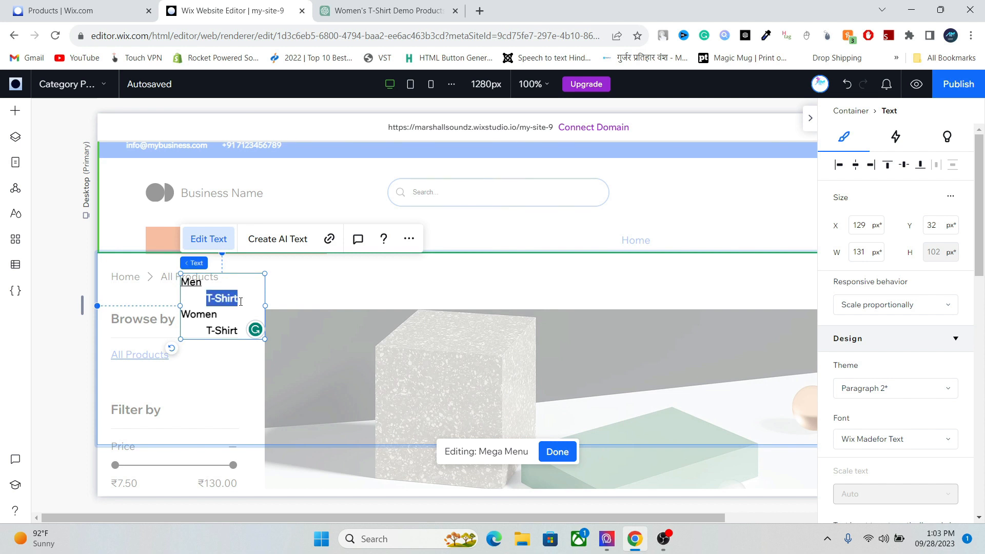
click(329, 239)
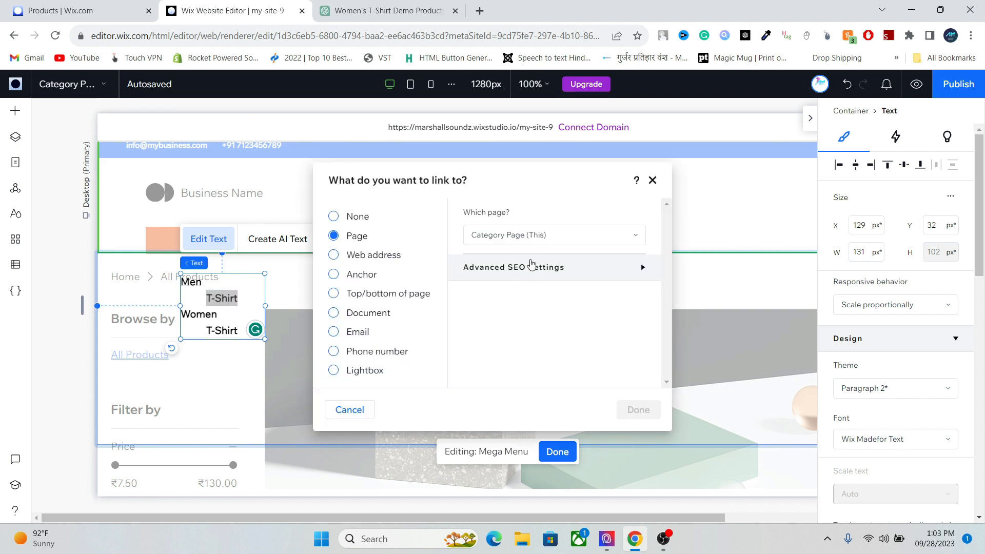
click(521, 290)
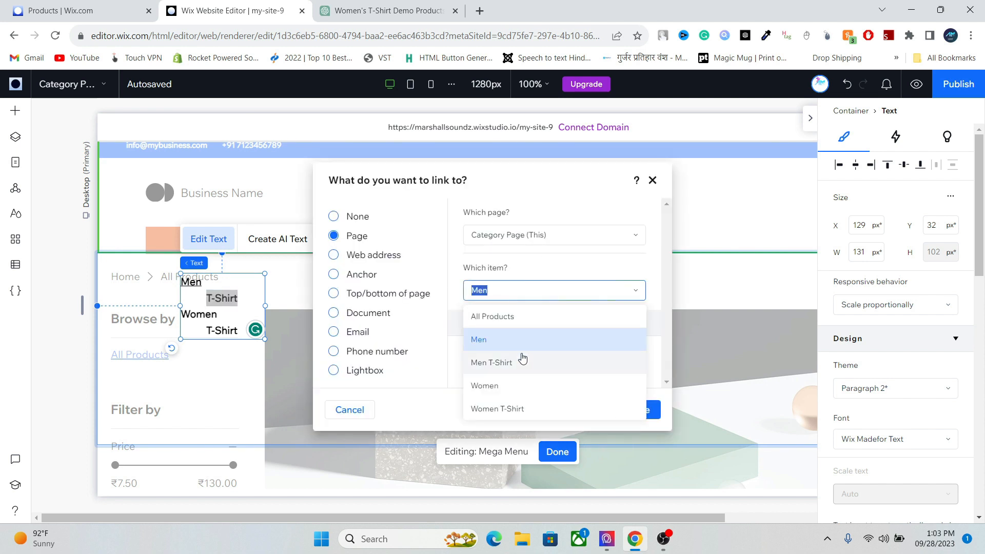
click(519, 363)
click(643, 413)
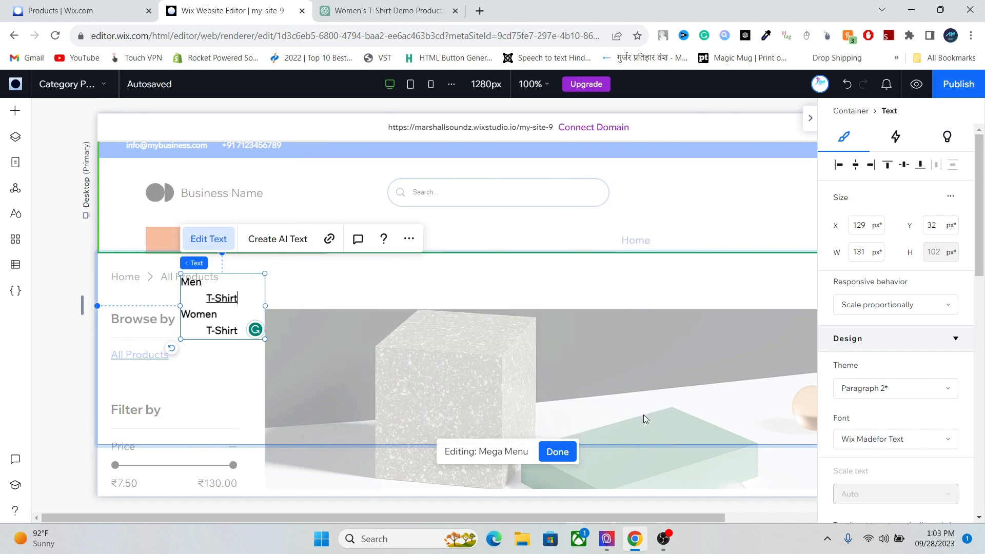
- Link Women to the Women category item
double_click(218, 316)
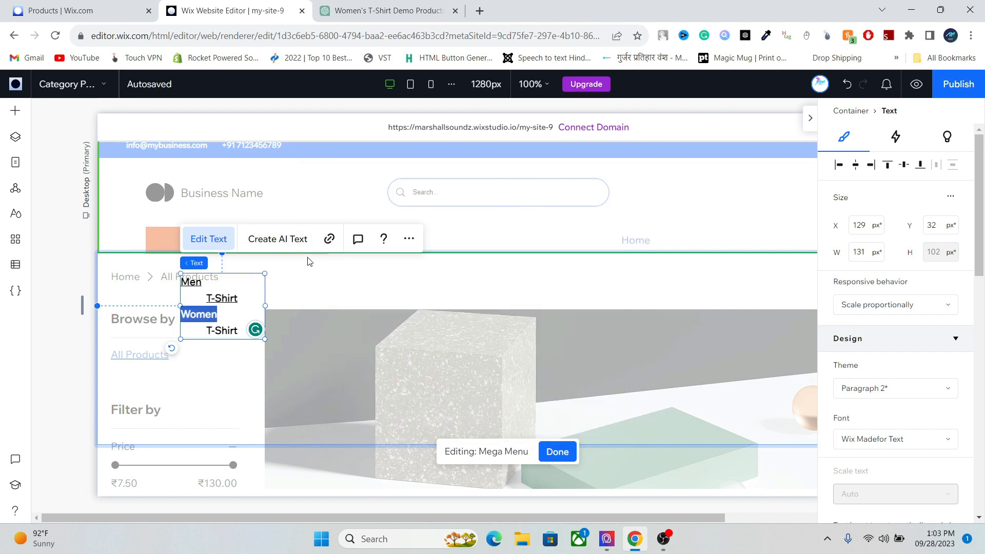
click(329, 239)
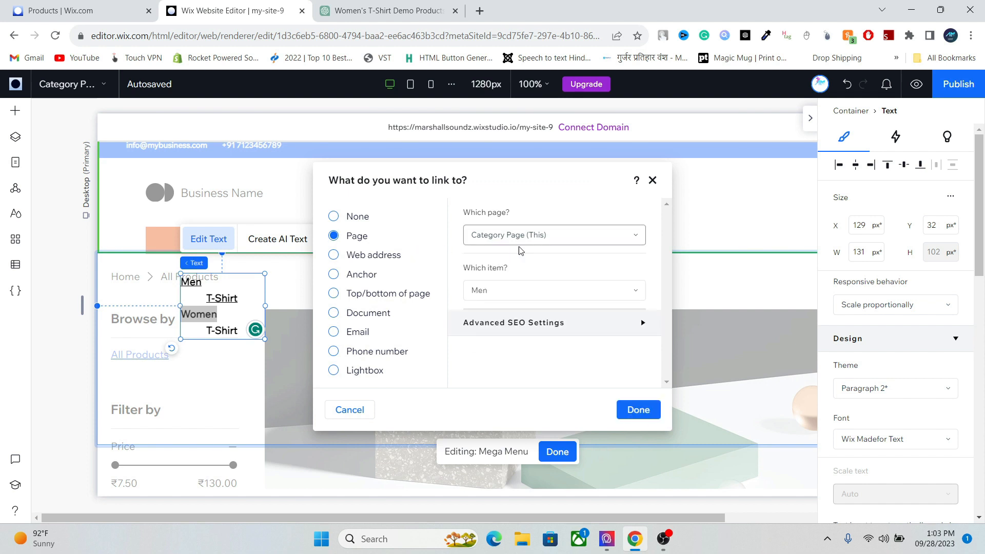
click(514, 289)
click(501, 382)
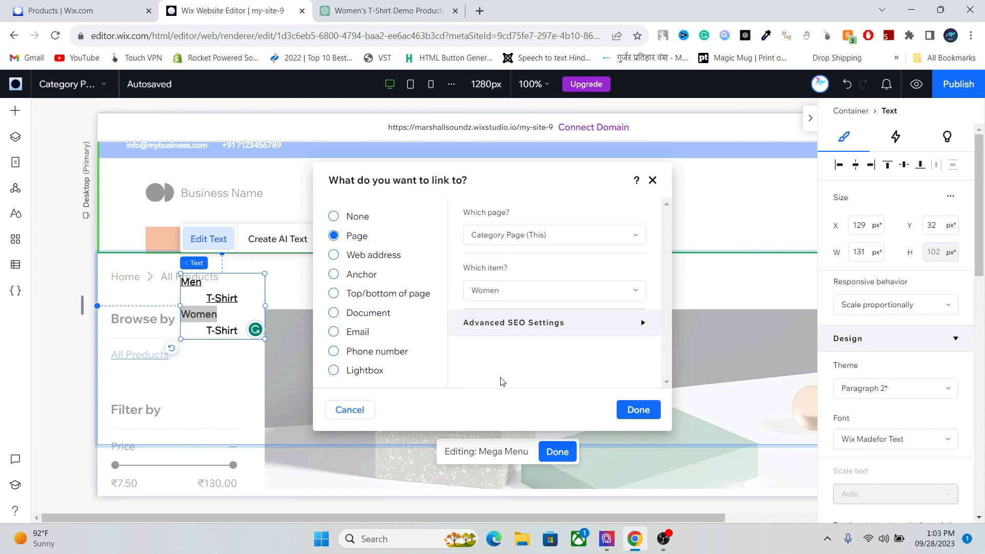
click(628, 411)
- Link the T-Shirt under Women to its category item and remove the underline from all menu text
drag(242, 330, 205, 331)
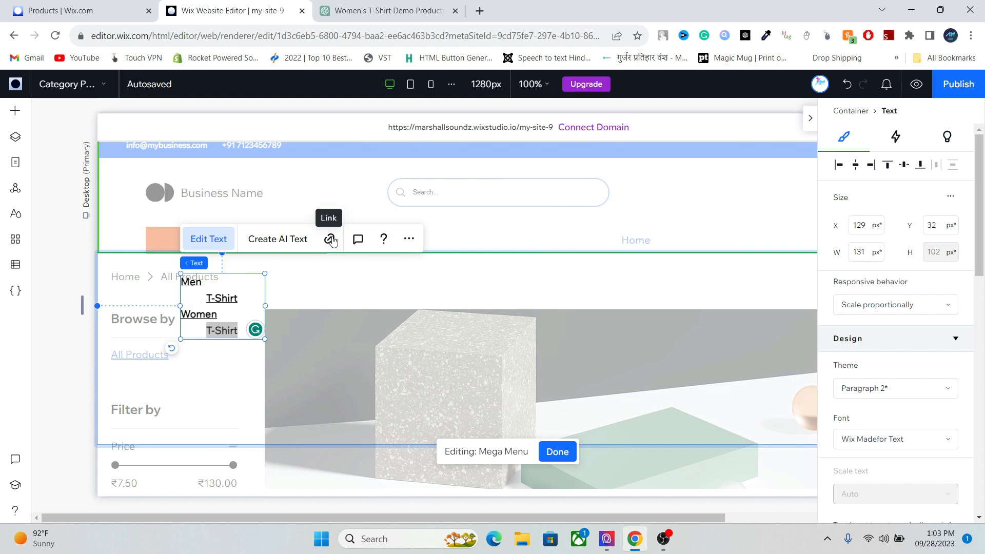
click(330, 240)
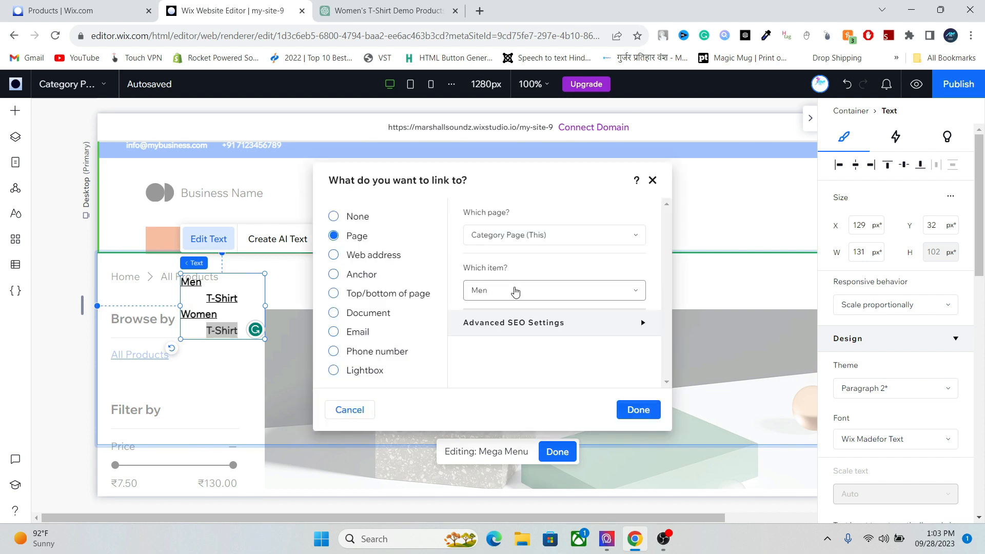
click(515, 291)
click(486, 406)
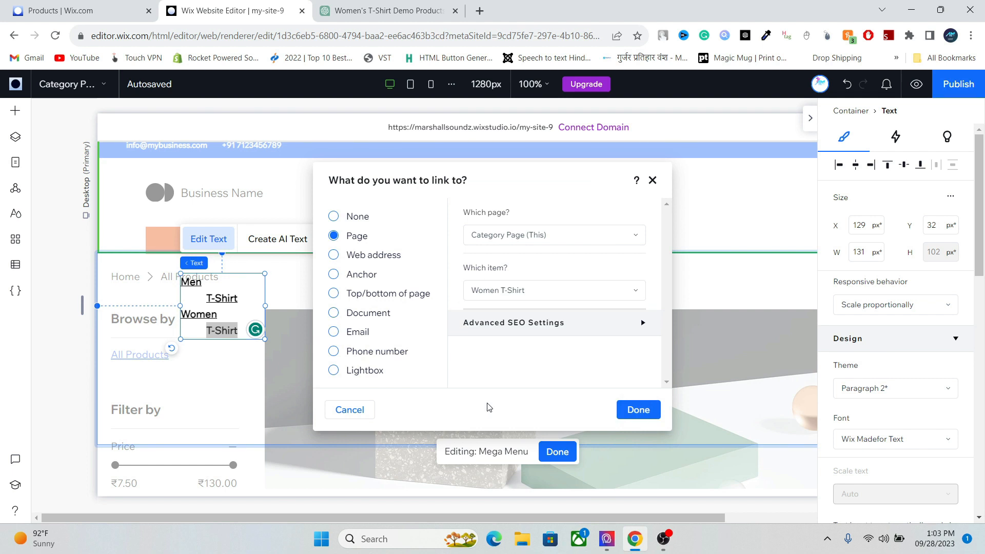
key(ctrl+a)
key(ctrl+u)
- Publish on the free wixstudio.io domain and open the live site in a new tab
click(215, 287)
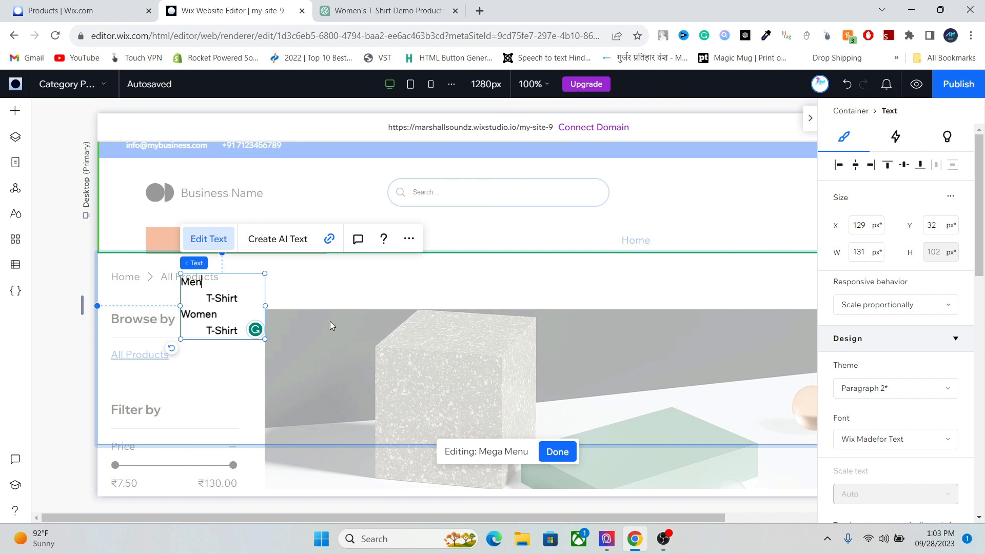
click(949, 86)
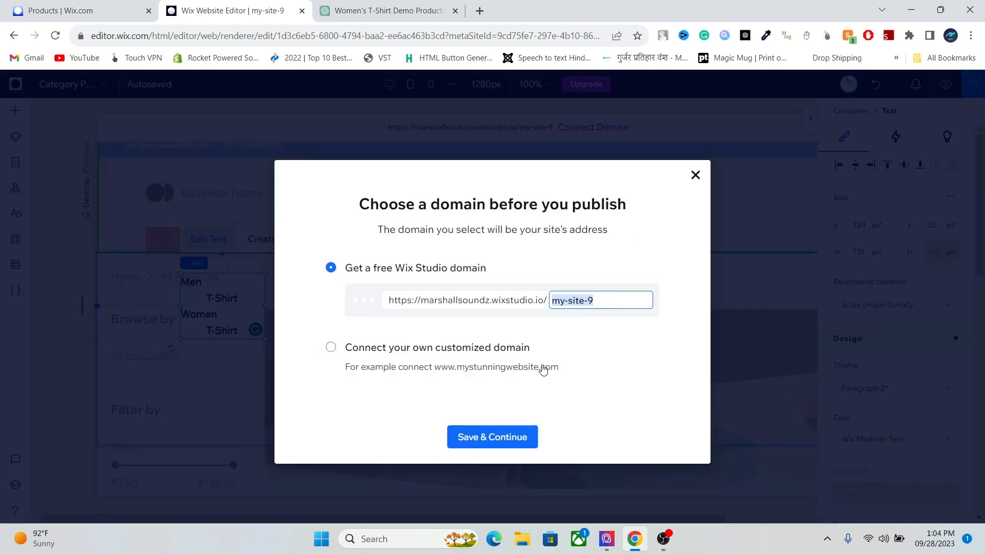
click(491, 437)
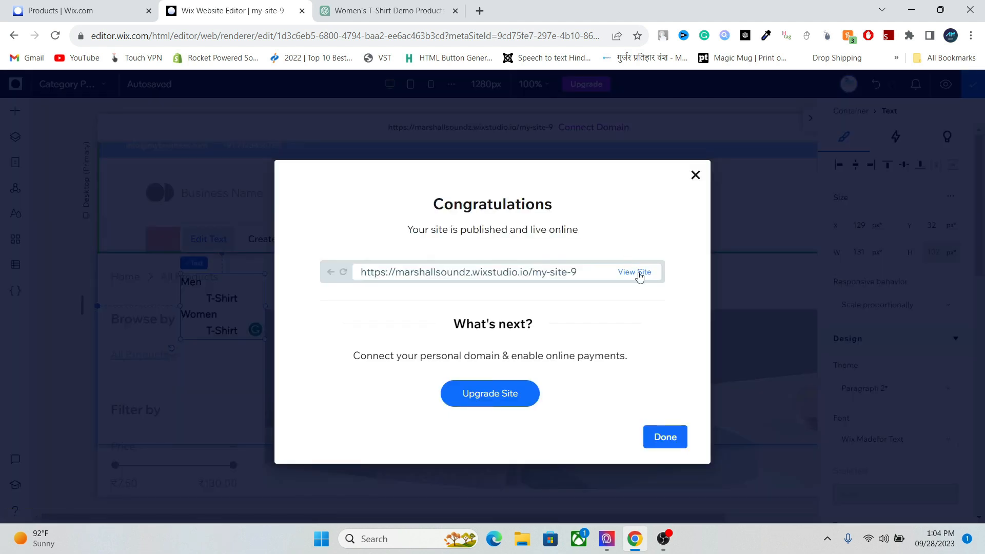
click(638, 277)
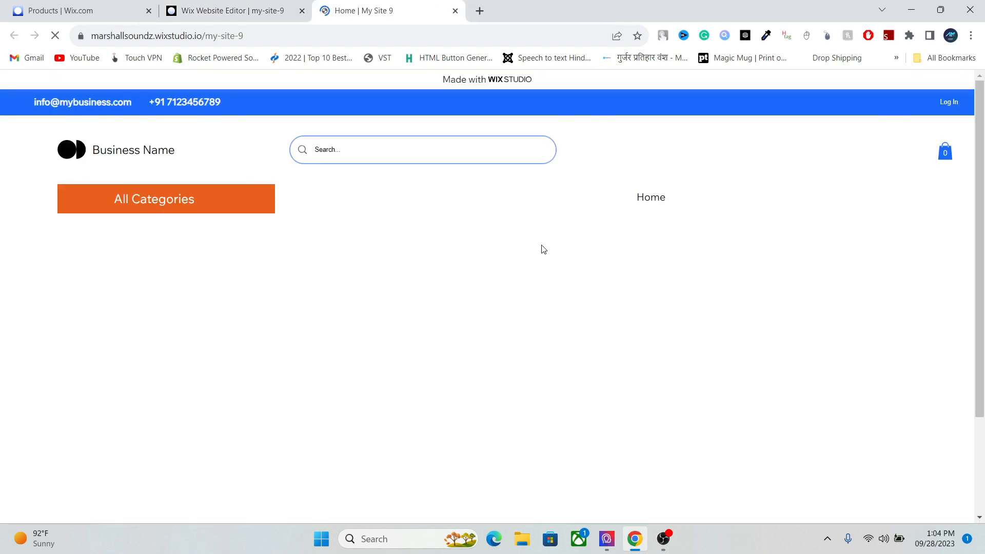
- On the live site, open the Men page, then Men T-Shirt (2 products), from All Categories
click(171, 201)
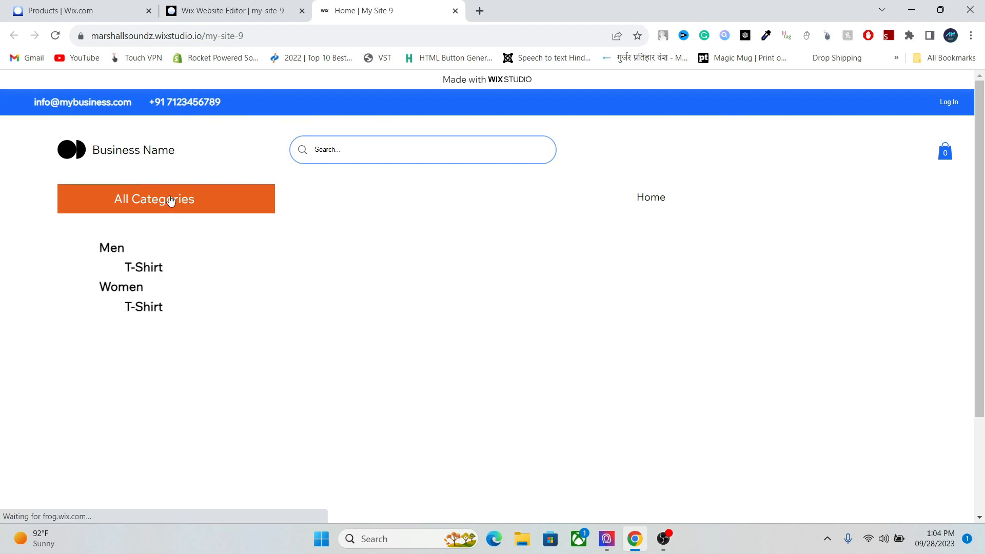
click(120, 254)
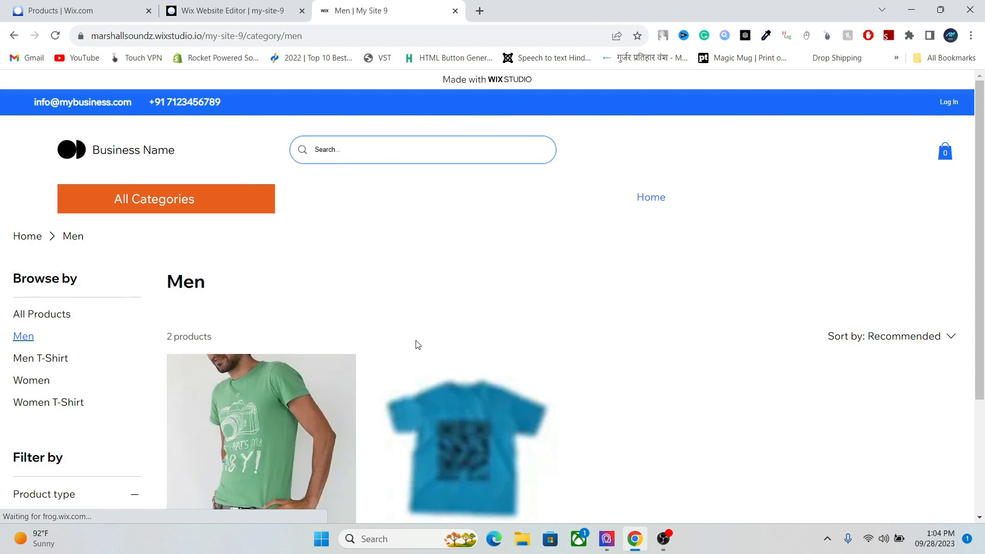
drag(981, 166, 984, 216)
scroll(239, 193, up, 1)
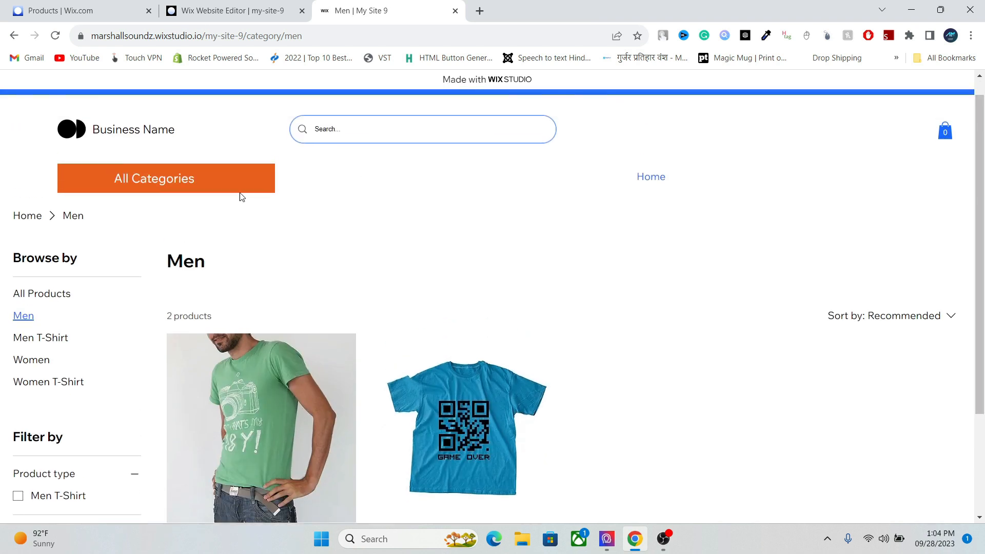
mouse_move(191, 191)
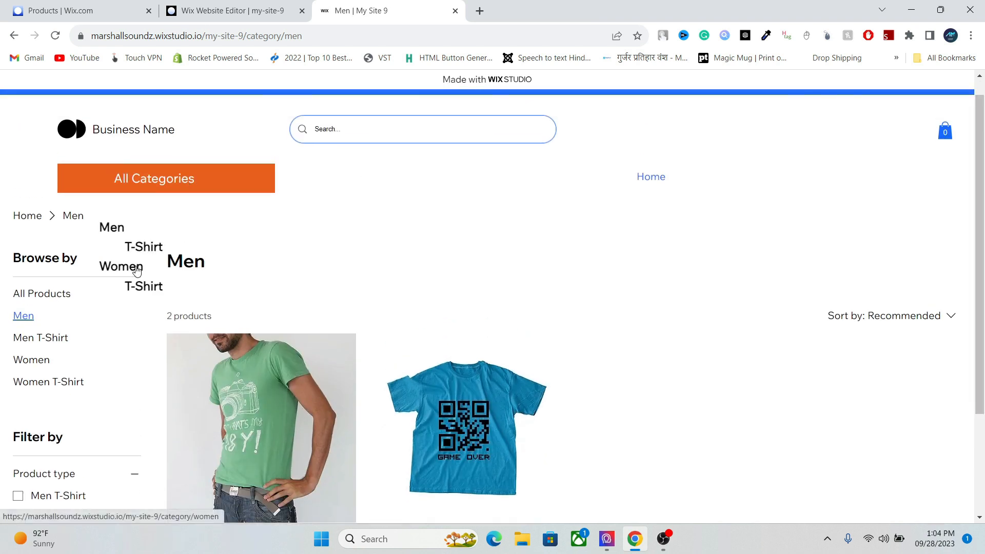
click(149, 247)
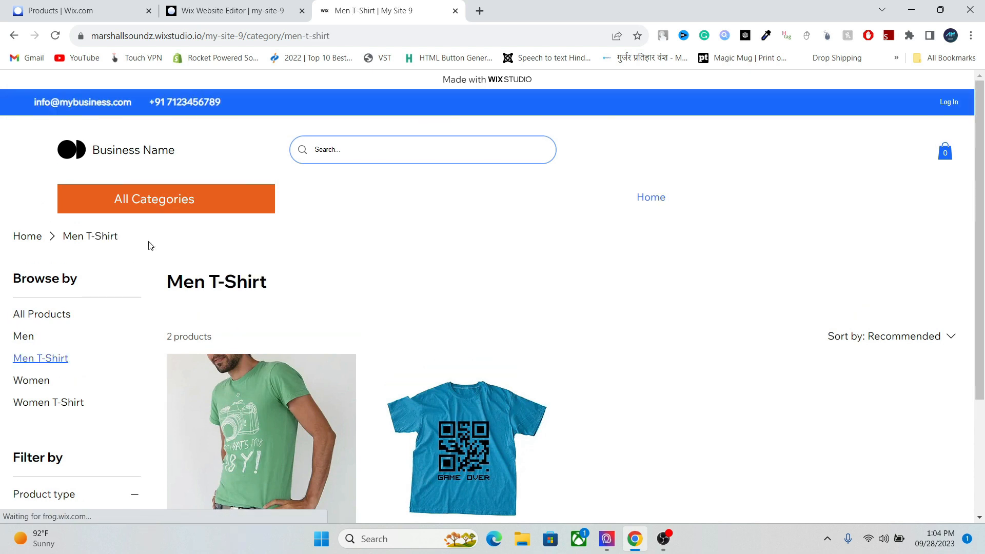
- Switch between the live site and editor tabs, ending back in the Wix editor
click(251, 5)
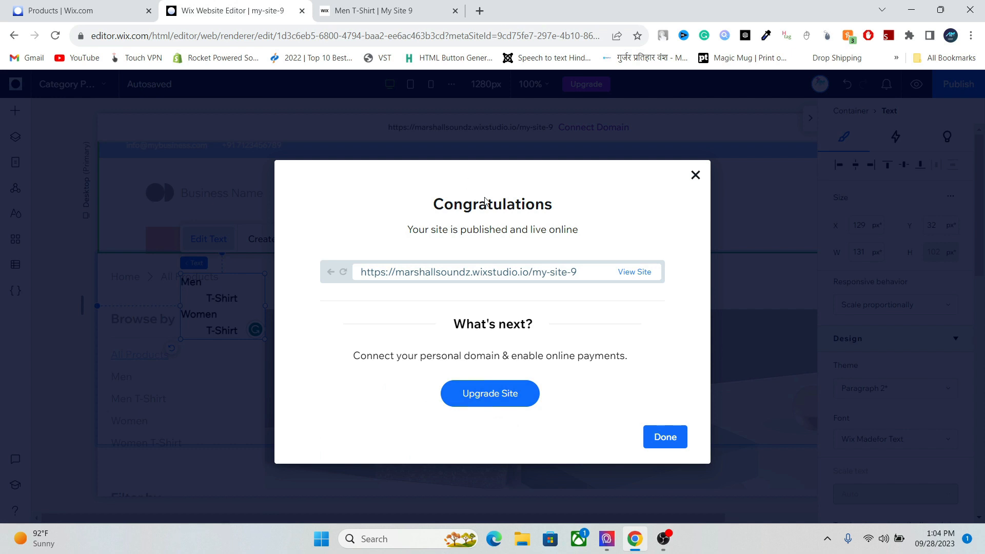
click(401, 5)
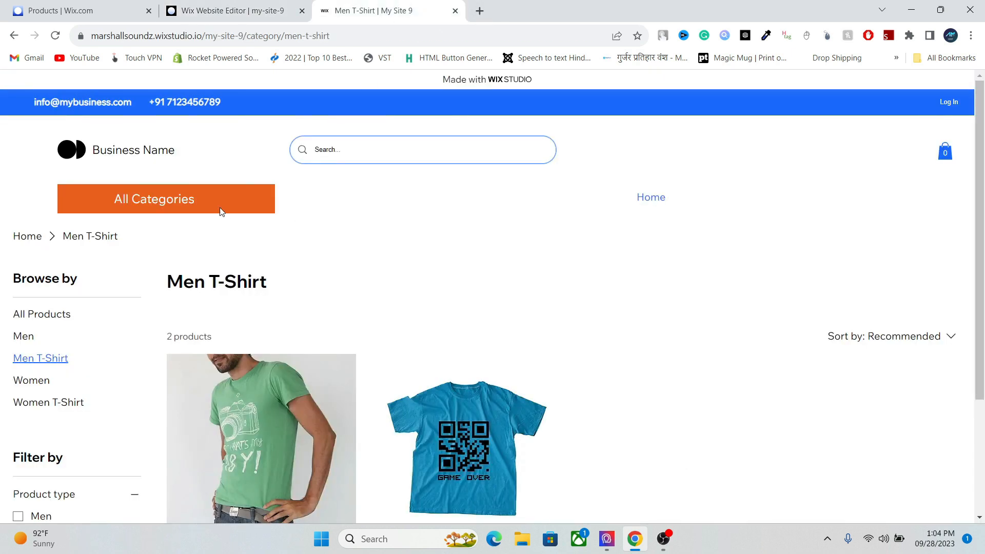
mouse_move(183, 203)
click(224, 9)
- Dismiss the publish confirmation, exit mega menu editing, and narrow the All Categories menu item
click(693, 176)
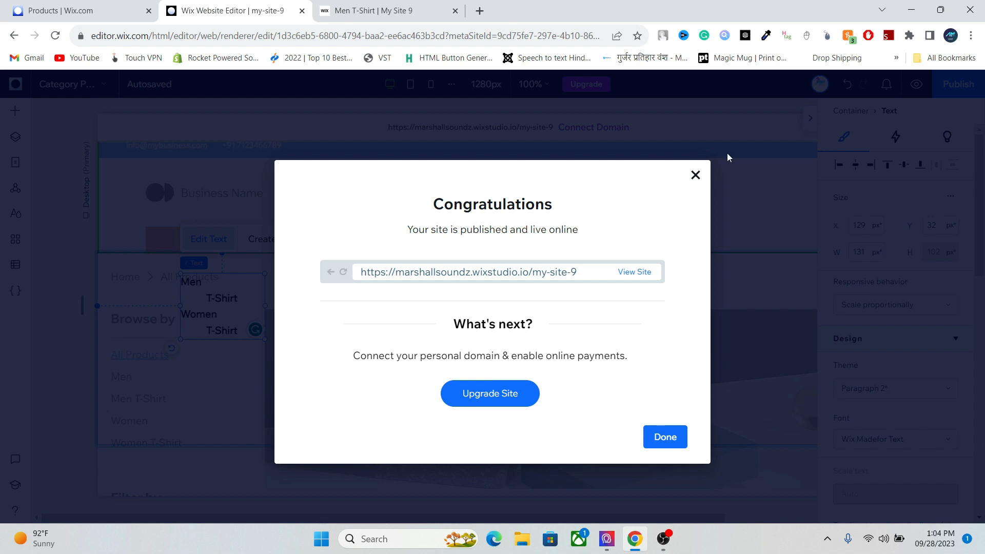
click(807, 119)
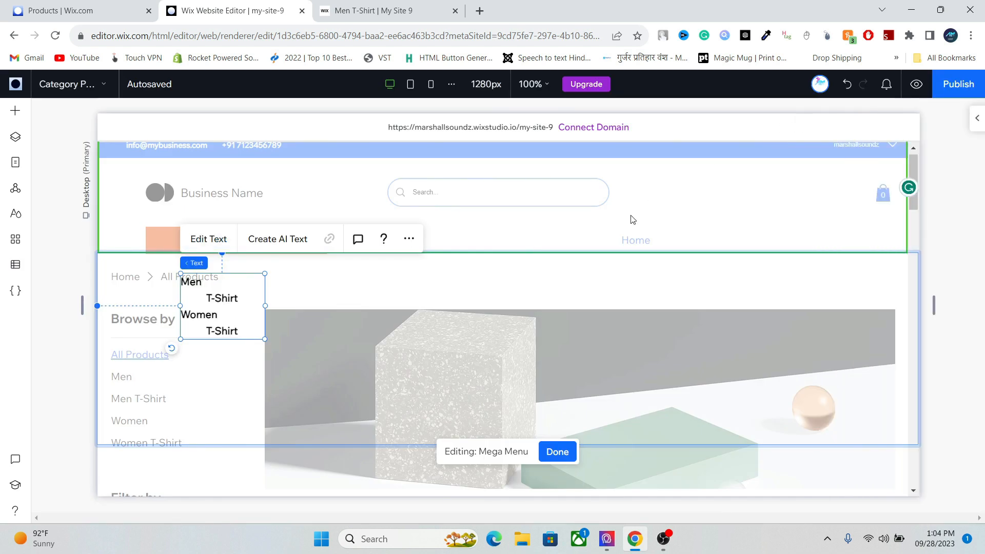
click(517, 292)
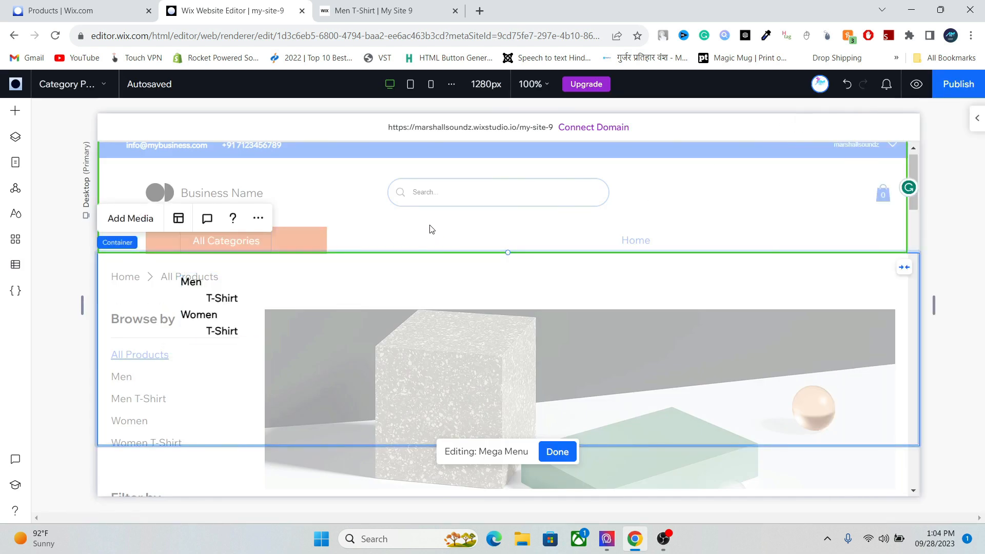
click(561, 459)
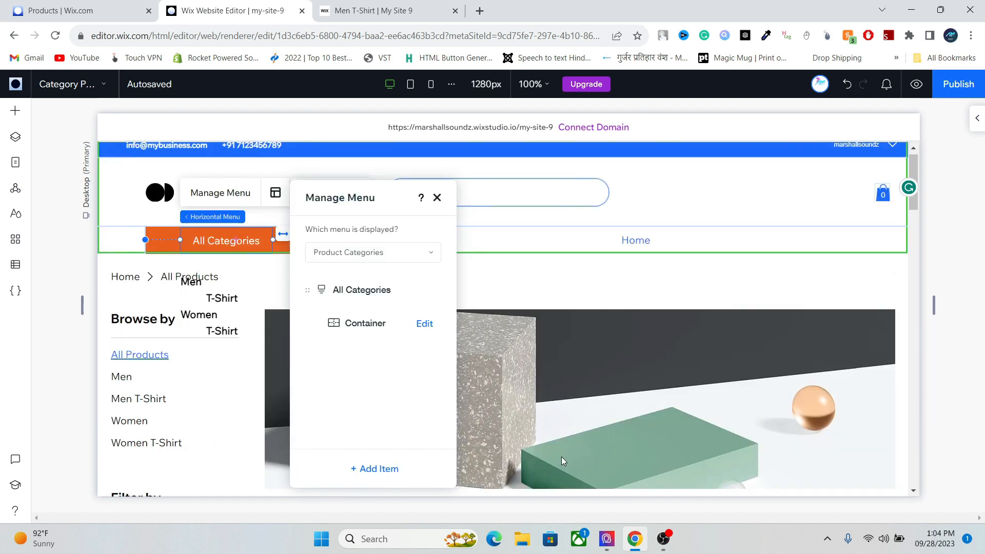
click(521, 246)
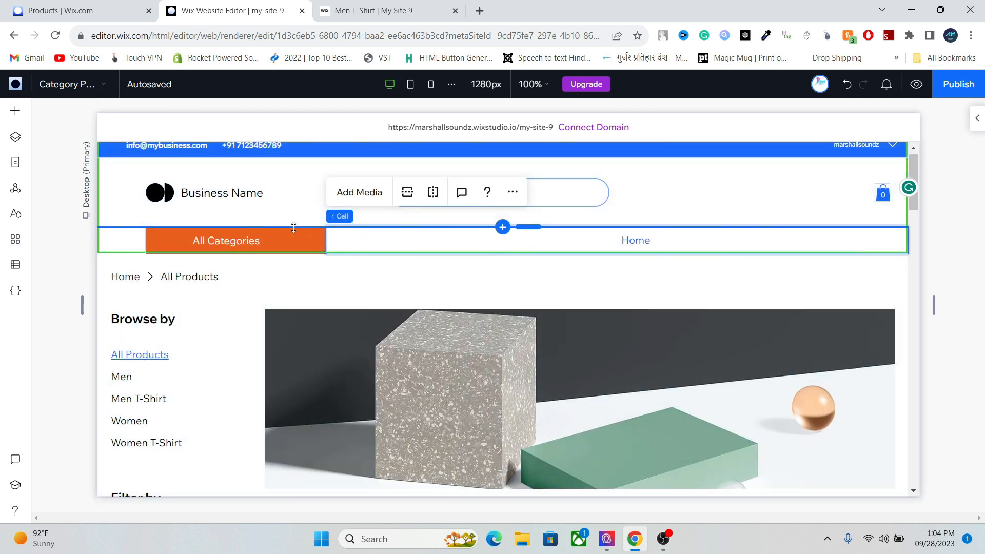
click(278, 239)
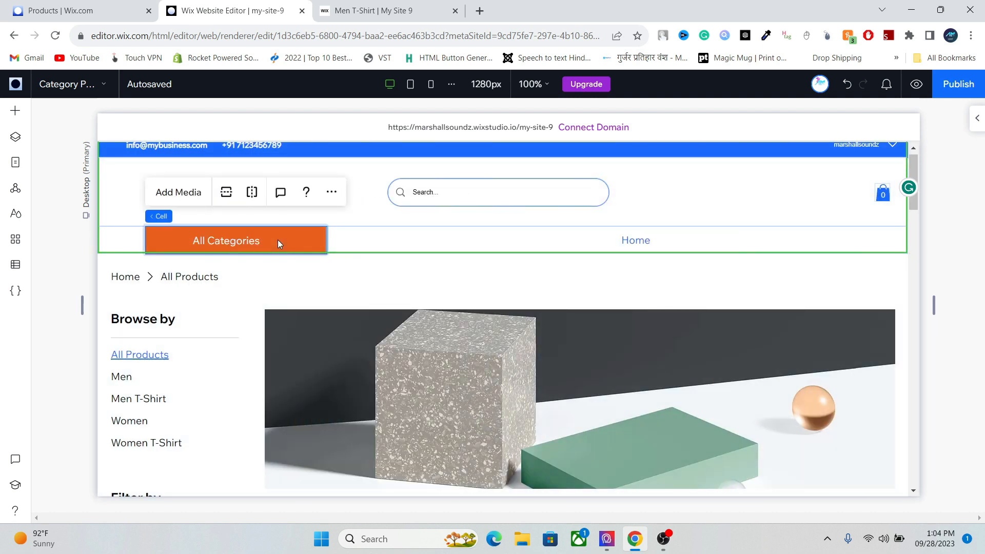
click(316, 242)
drag(288, 241, 273, 241)
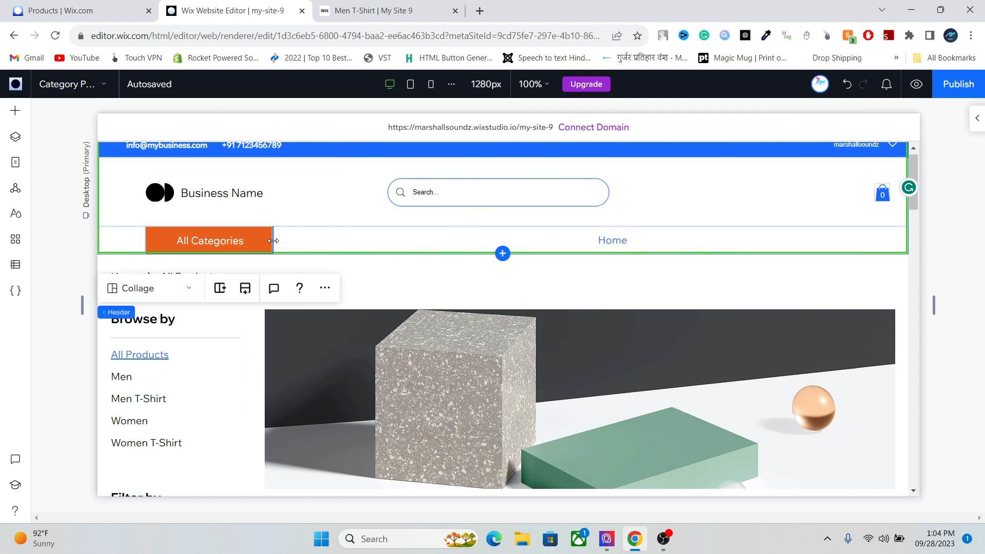
- Reopen the All Categories mega menu container from the menu's item list
click(221, 244)
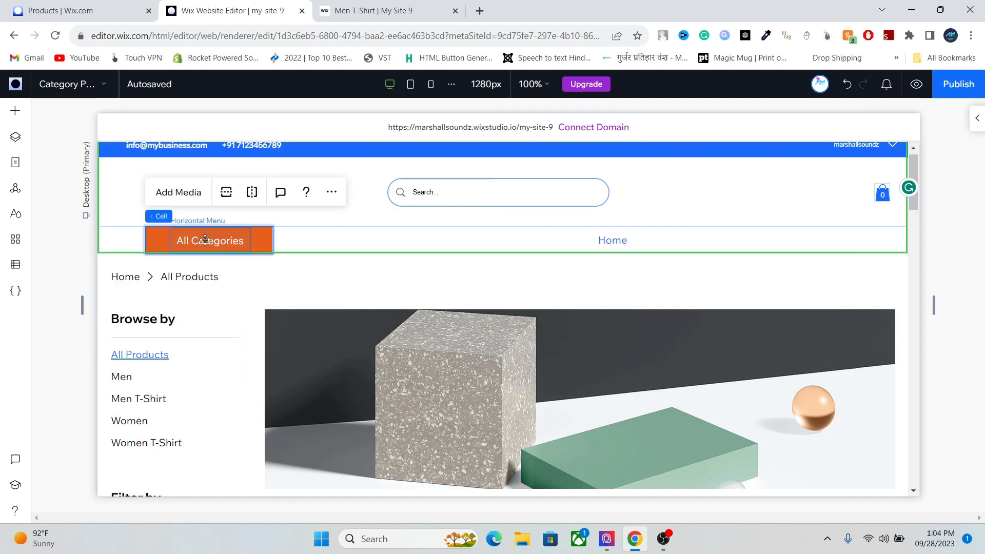
click(205, 241)
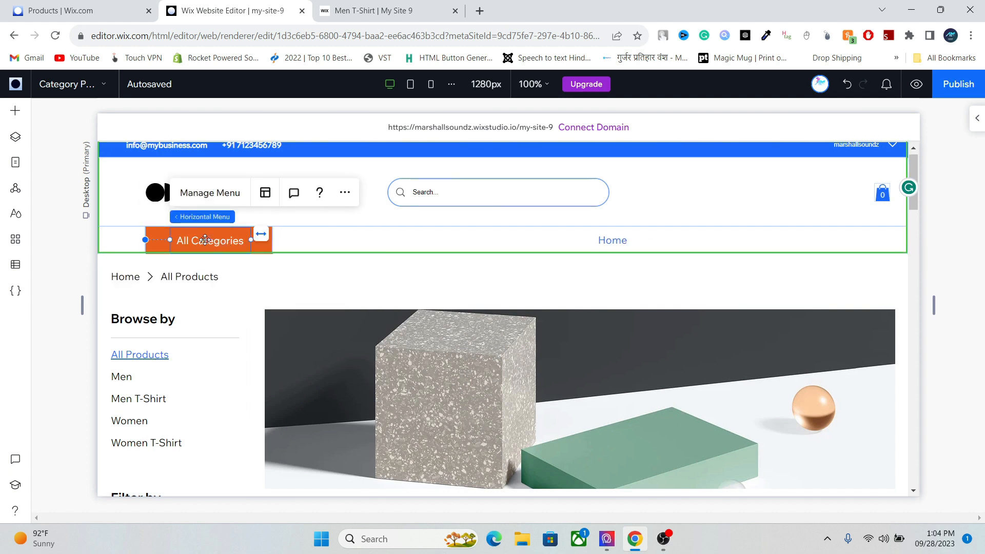
click(223, 196)
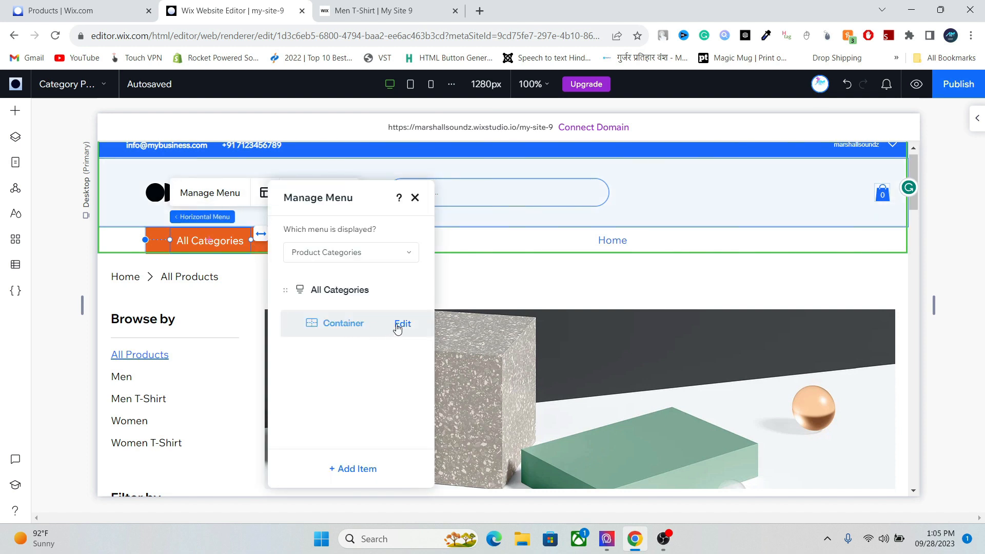
click(399, 324)
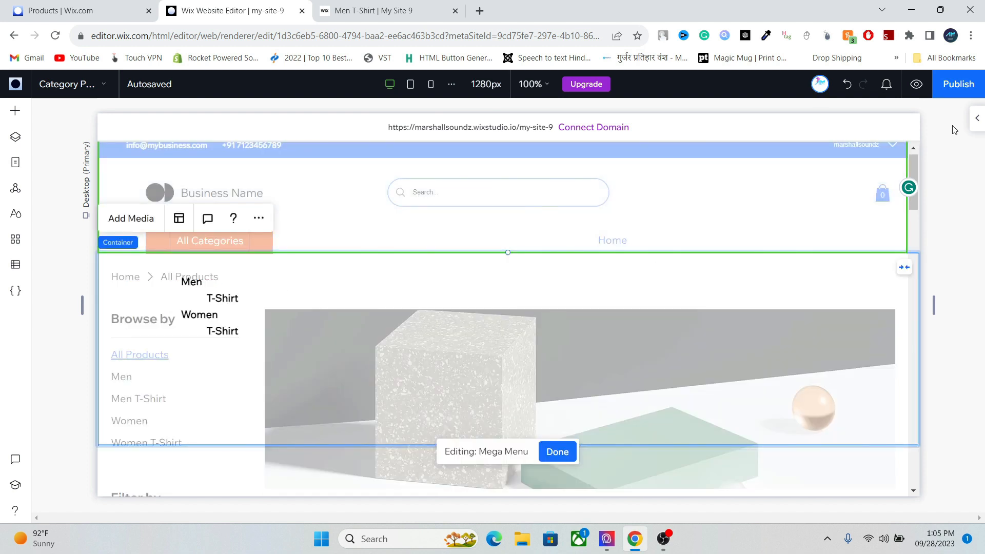
- Give the mega menu's submenu container a solid white background at 100% opacity
click(975, 119)
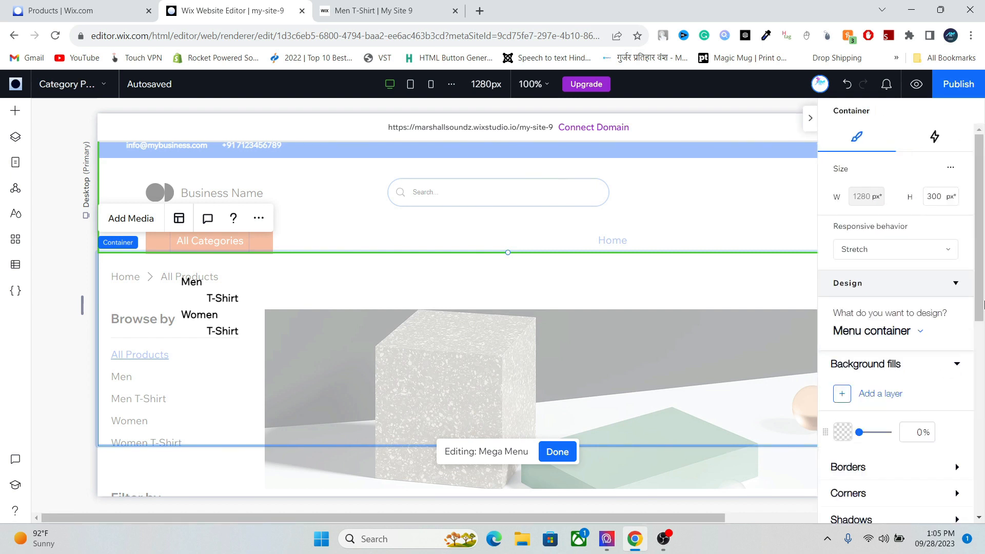
scroll(979, 322, down, 1)
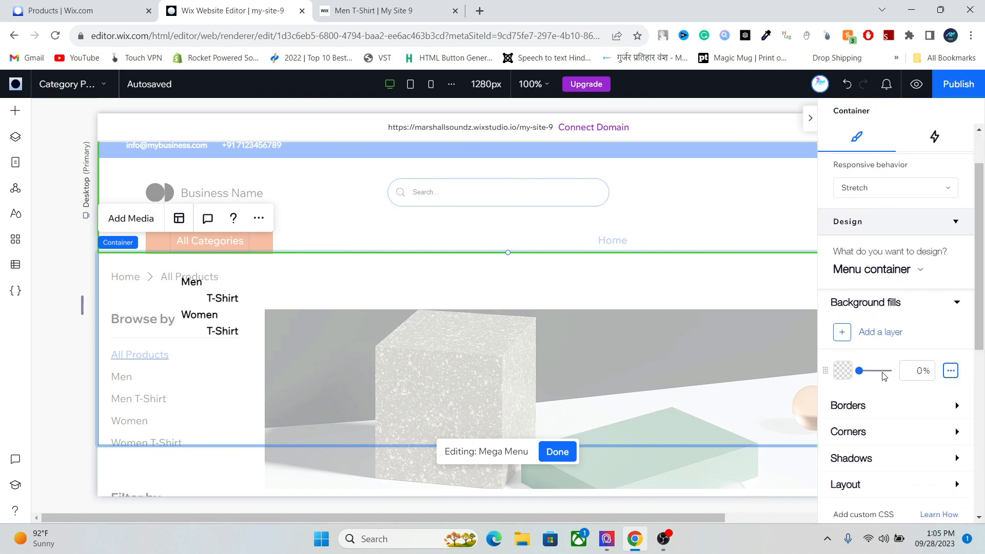
drag(860, 375, 888, 280)
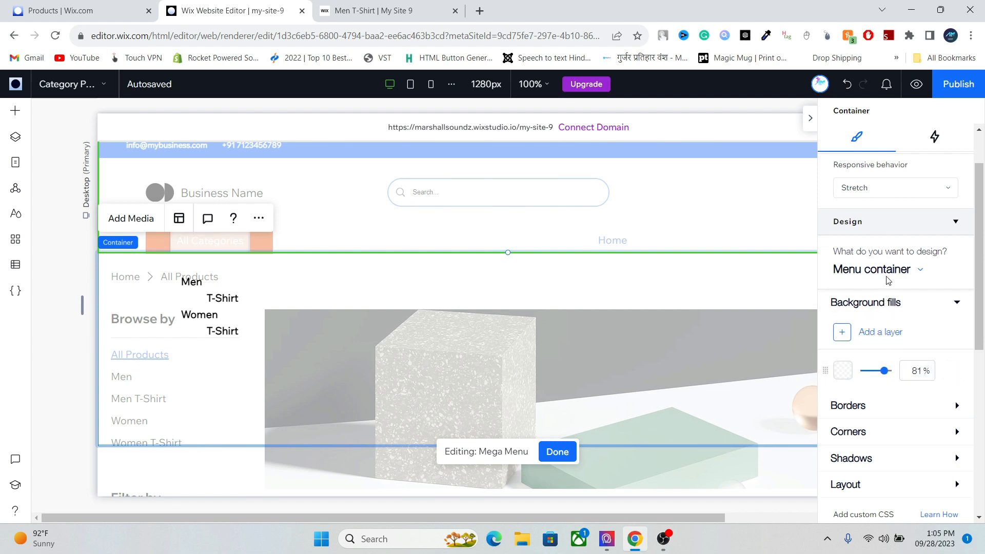
drag(884, 371, 844, 377)
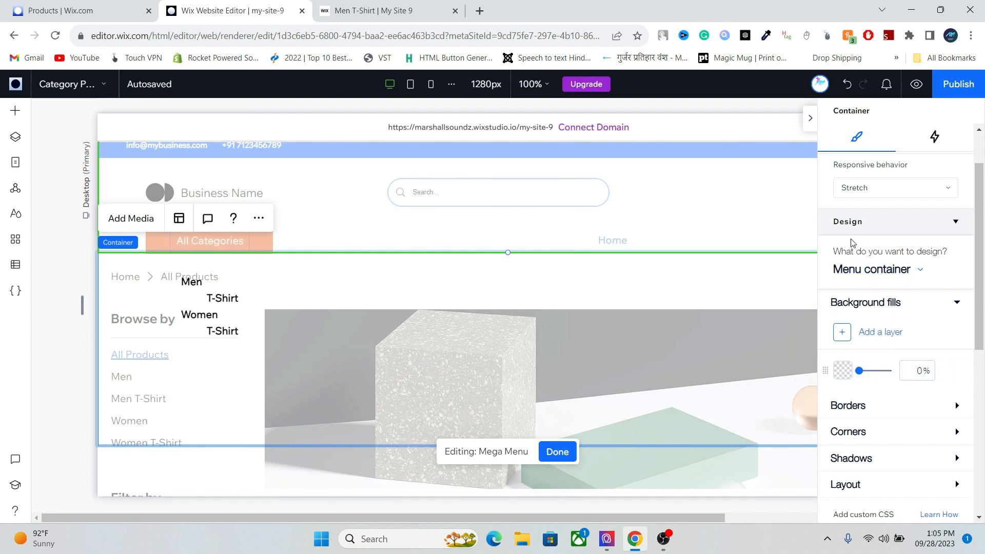
click(855, 271)
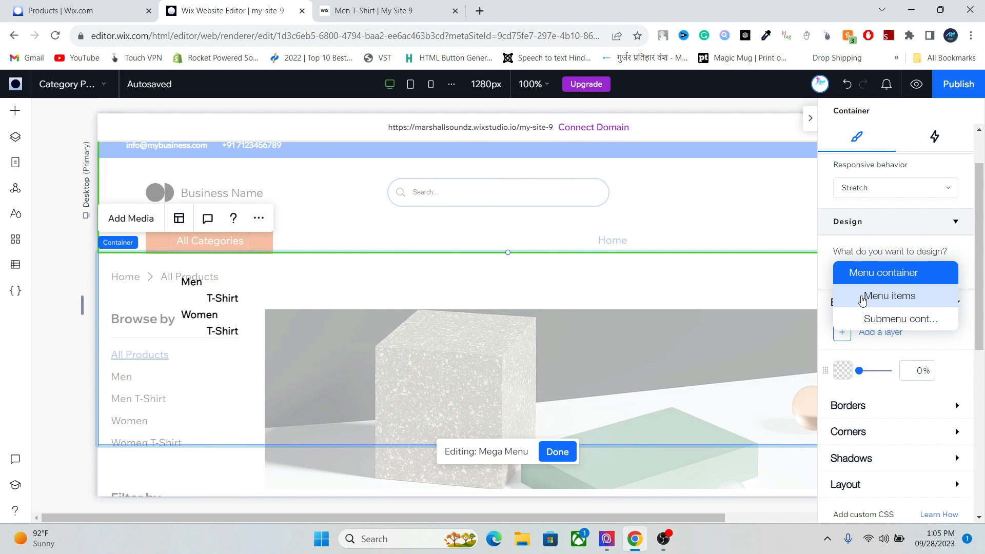
click(865, 319)
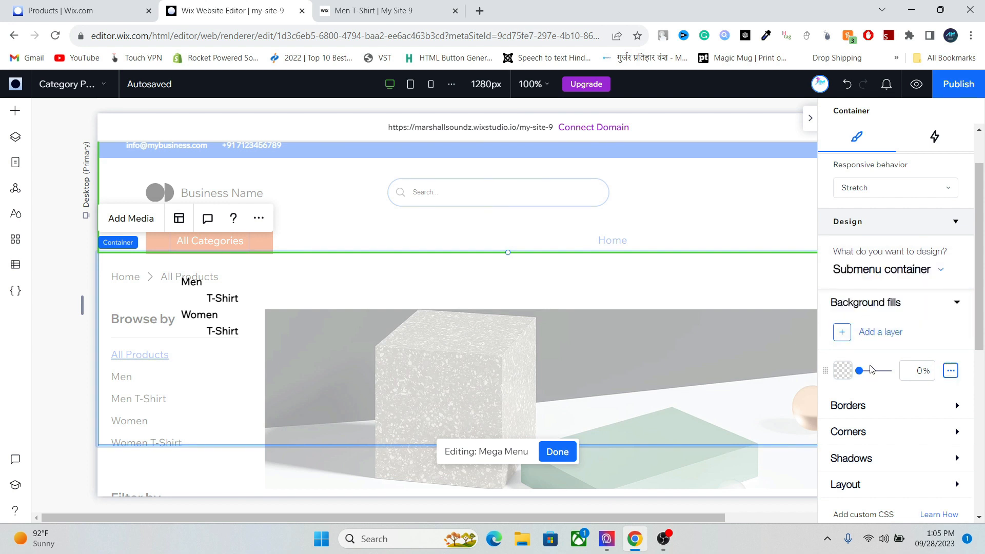
drag(859, 375, 919, 365)
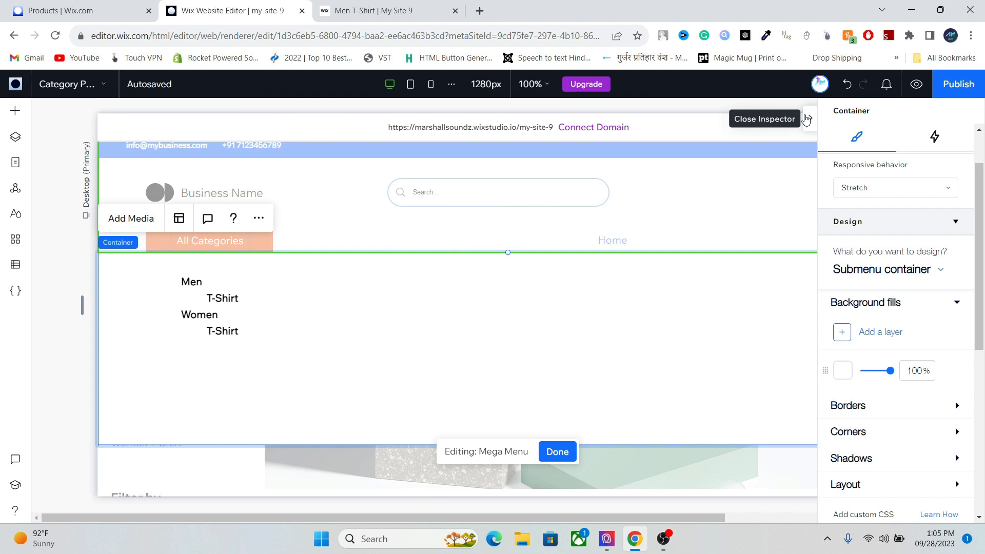
click(806, 120)
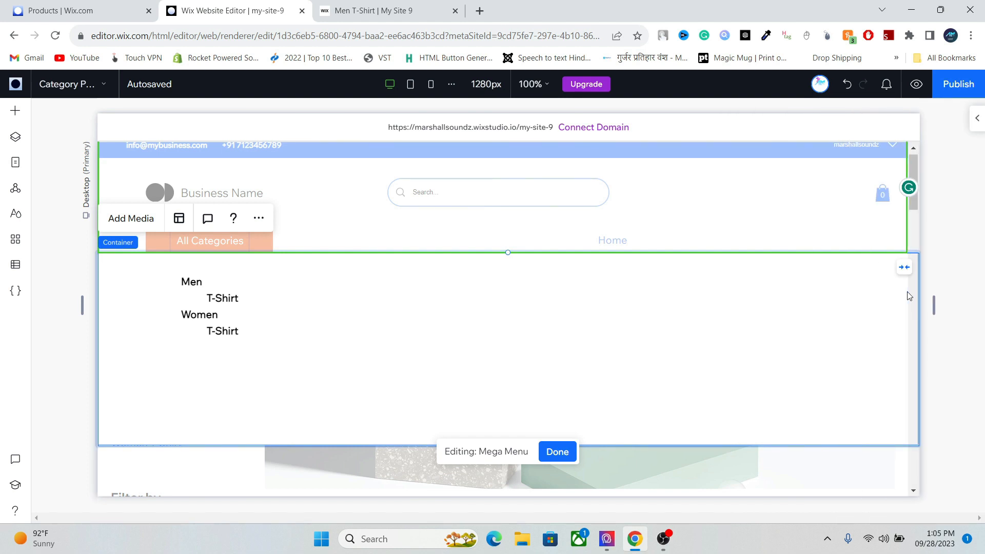
- Unstretch the mega menu, widen its text to one line per category, and narrow the container to 160 px
click(903, 268)
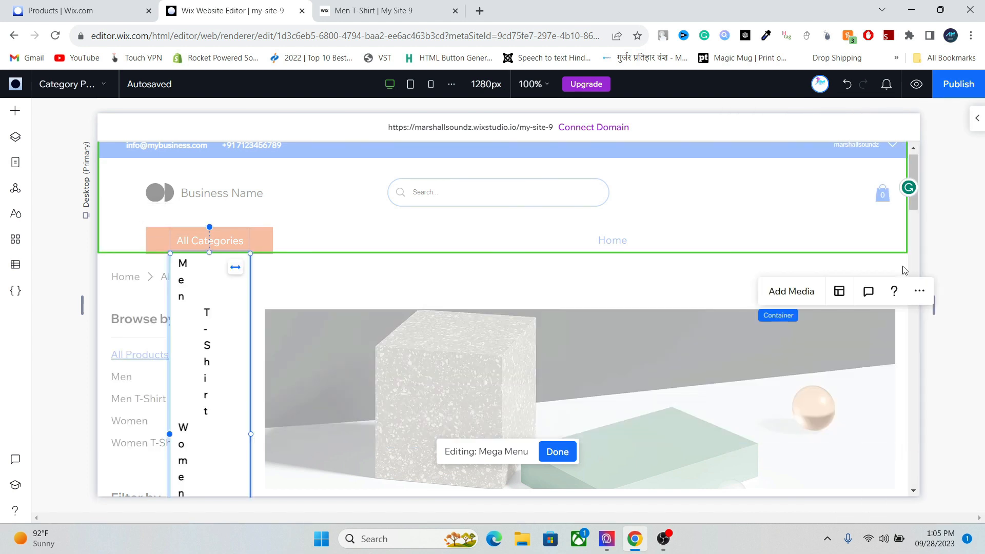
drag(252, 433, 353, 421)
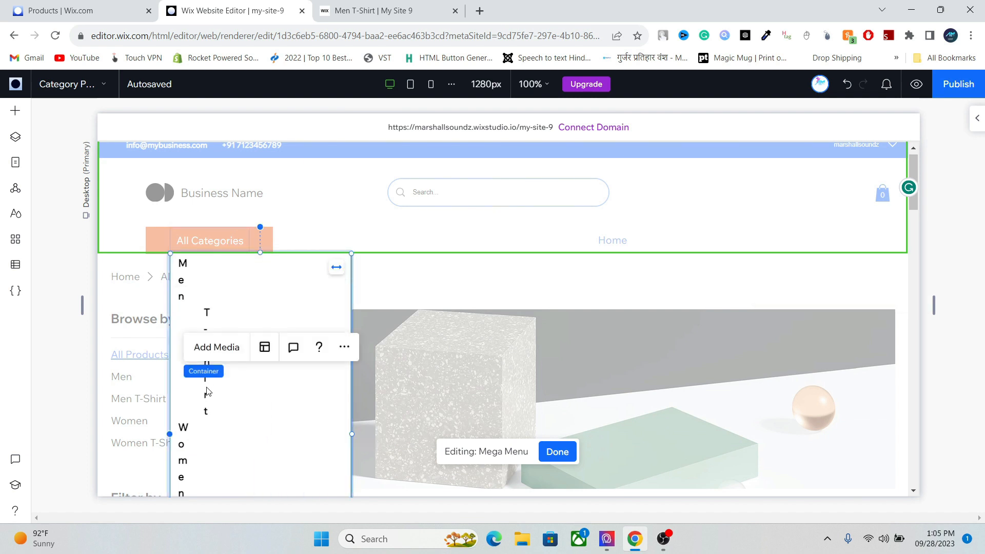
click(179, 279)
drag(187, 435, 266, 415)
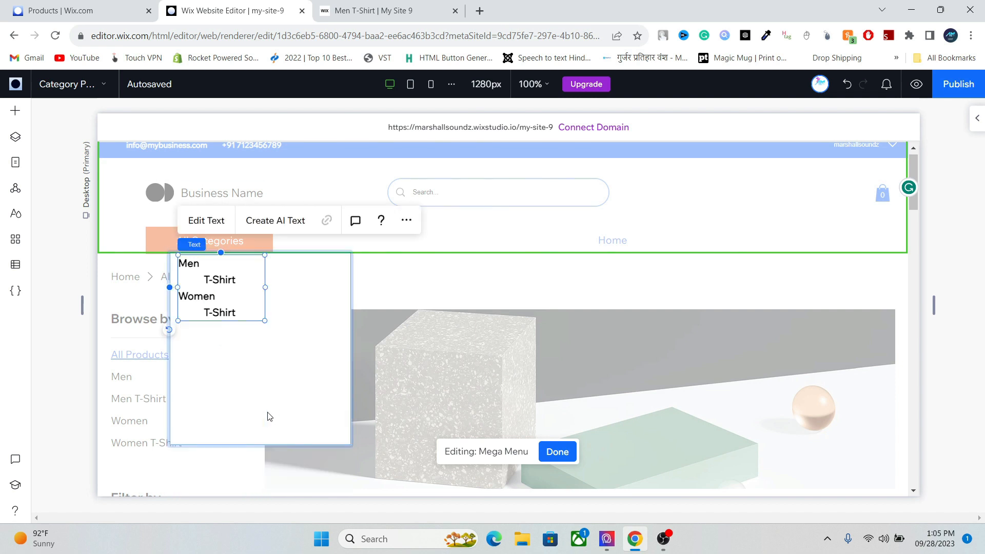
click(337, 338)
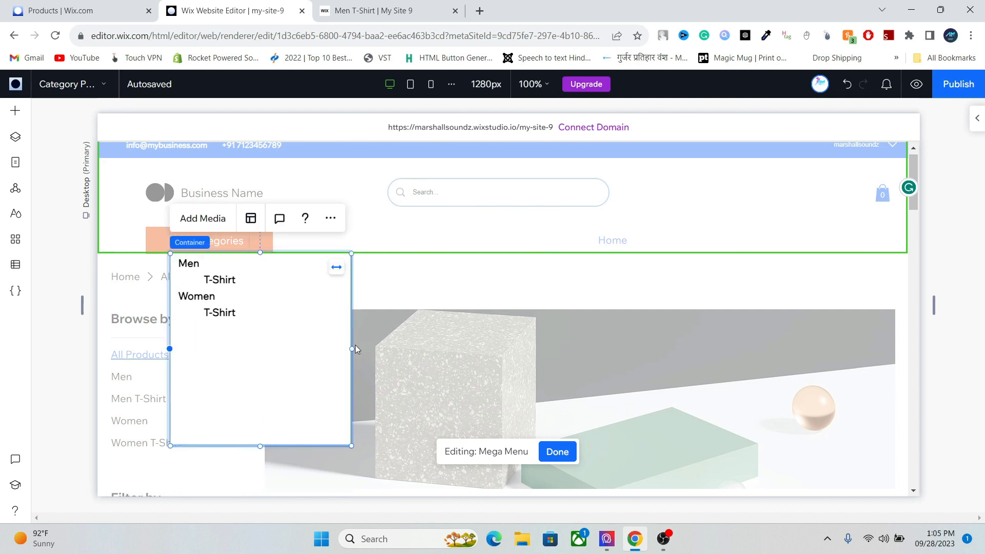
drag(352, 346, 273, 333)
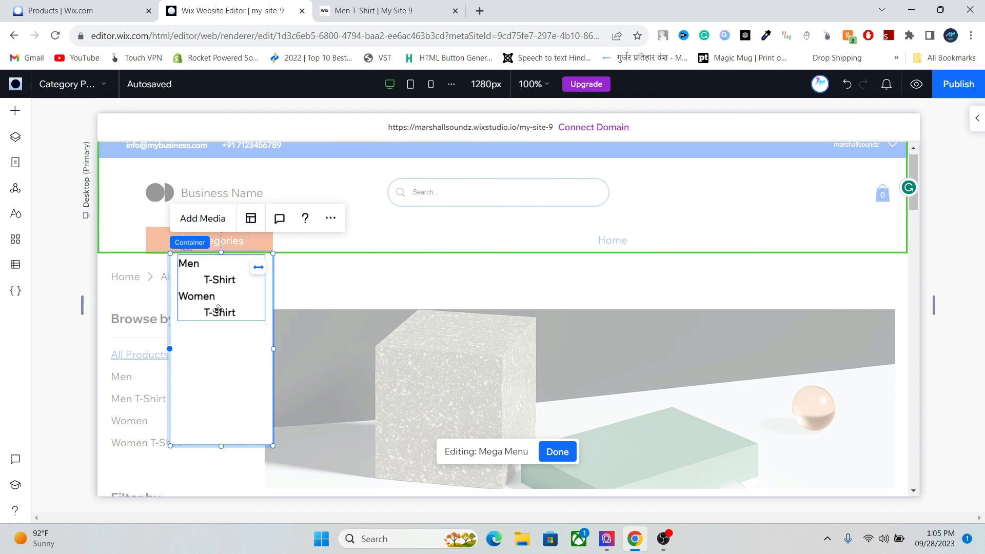
click(217, 291)
click(217, 371)
click(976, 118)
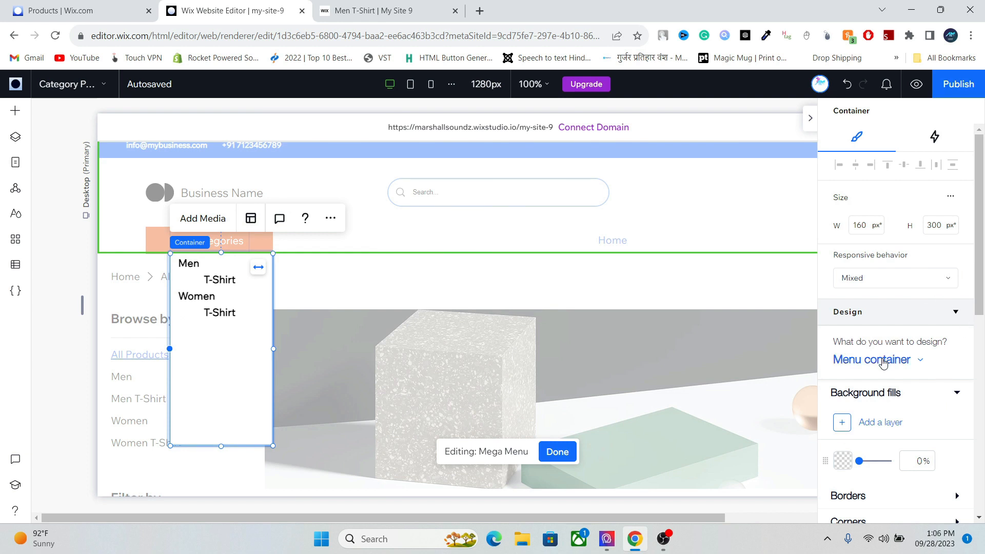
- Set background fill opacity to 0% for the submenu and menu containers, then publish
scroll(980, 314, down, 3)
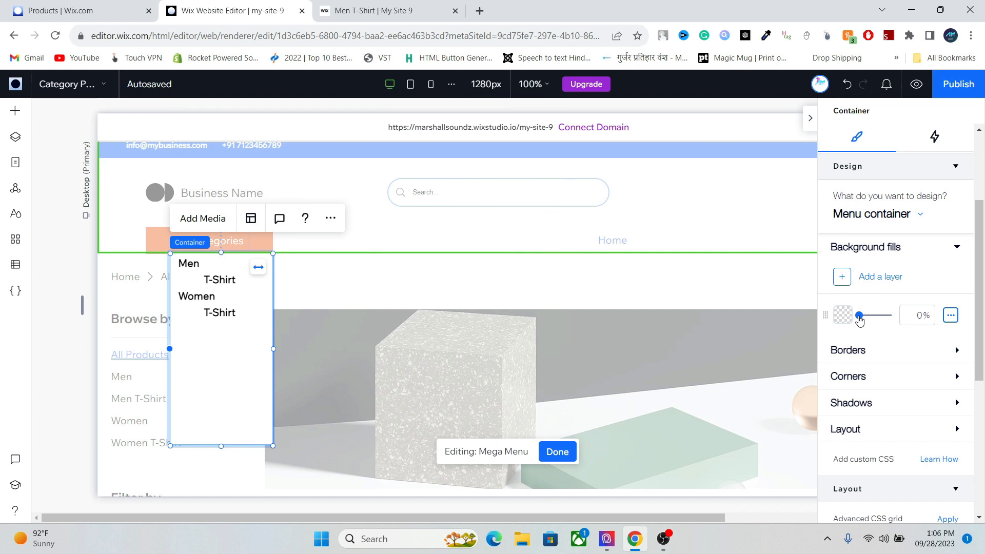
drag(859, 319, 870, 220)
click(871, 219)
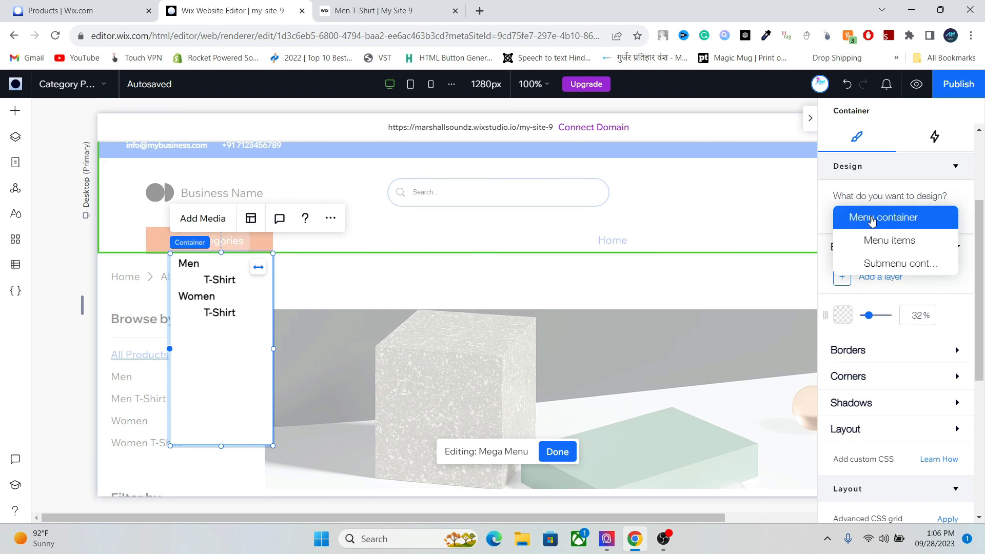
click(875, 262)
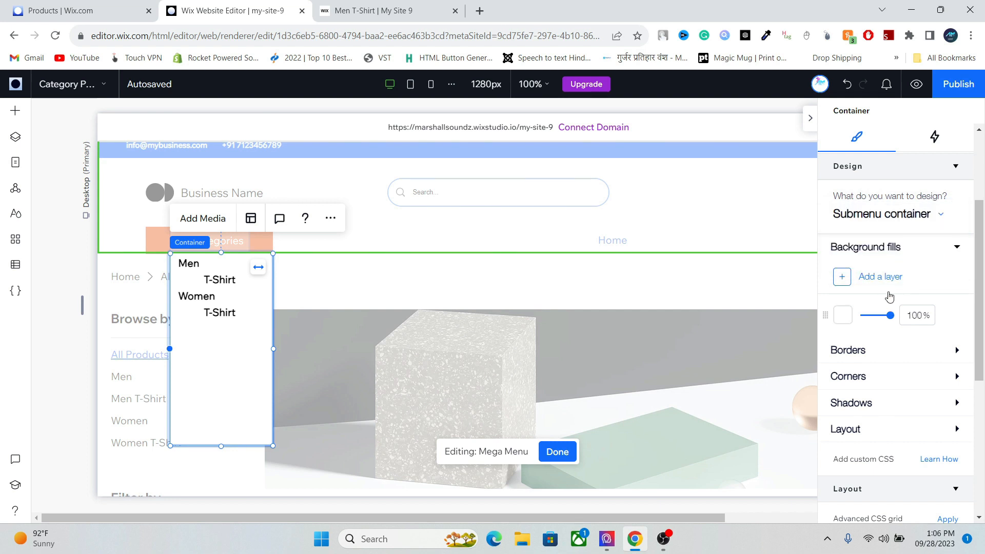
drag(891, 318, 838, 320)
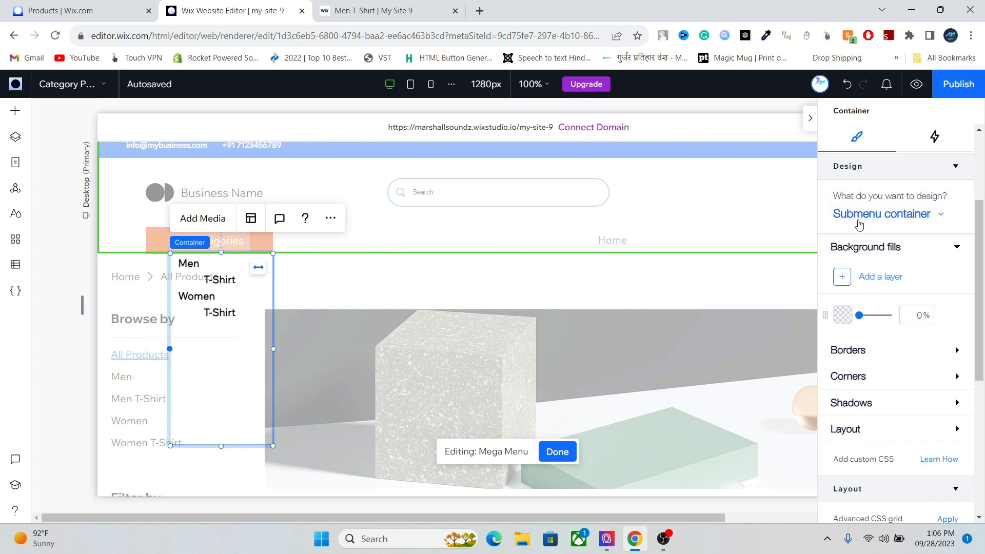
click(859, 220)
click(861, 216)
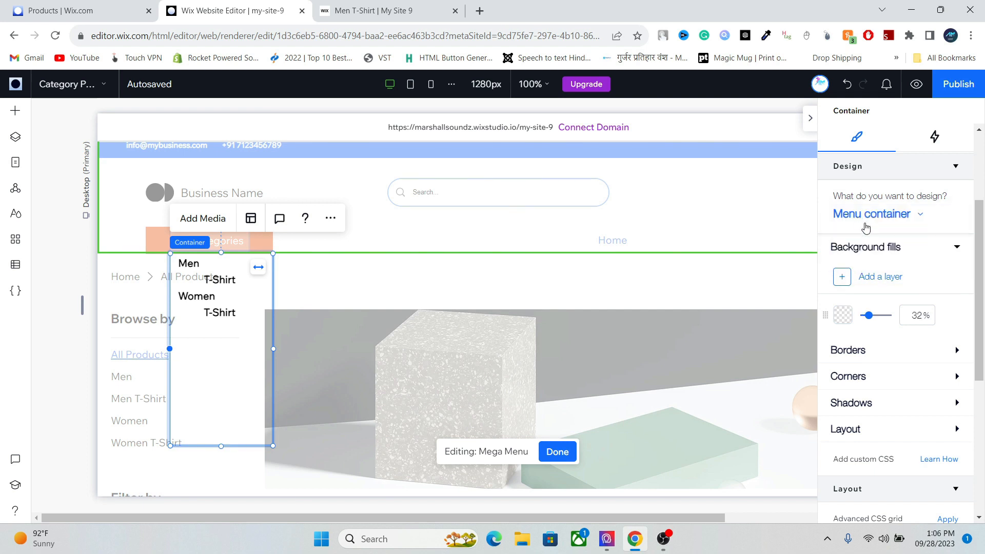
drag(867, 313, 847, 318)
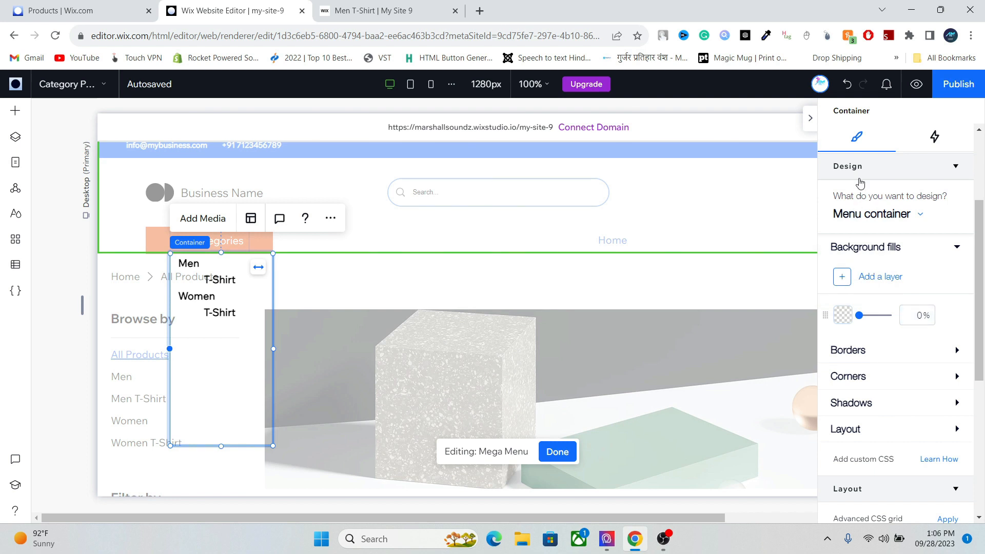
click(944, 92)
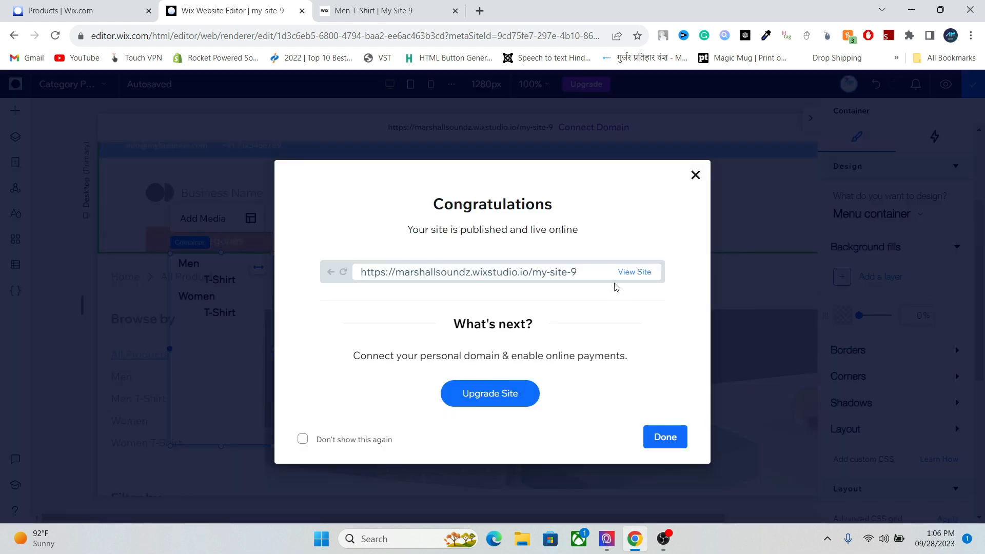
- Open the republished live site and close the old Men T-Shirt tab
click(621, 278)
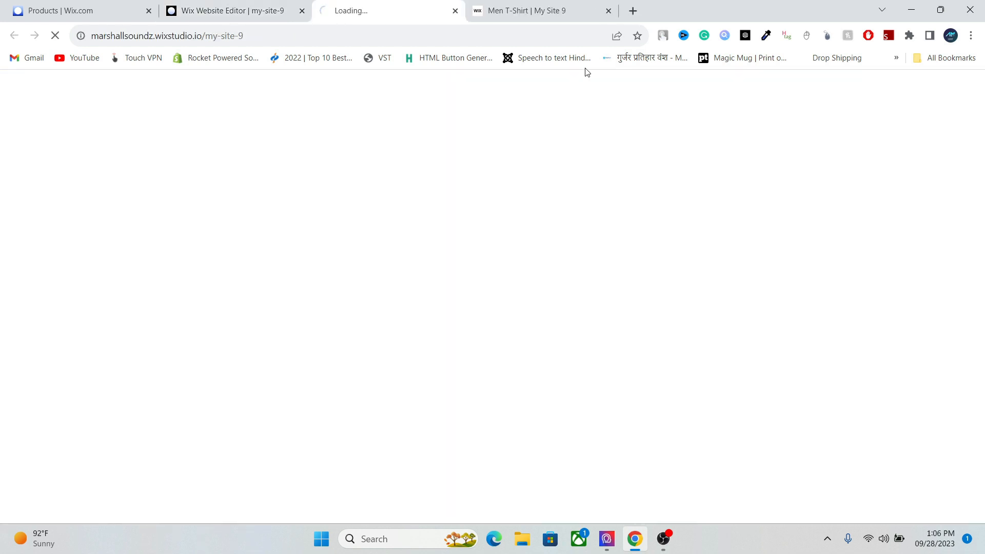
click(600, 13)
click(608, 12)
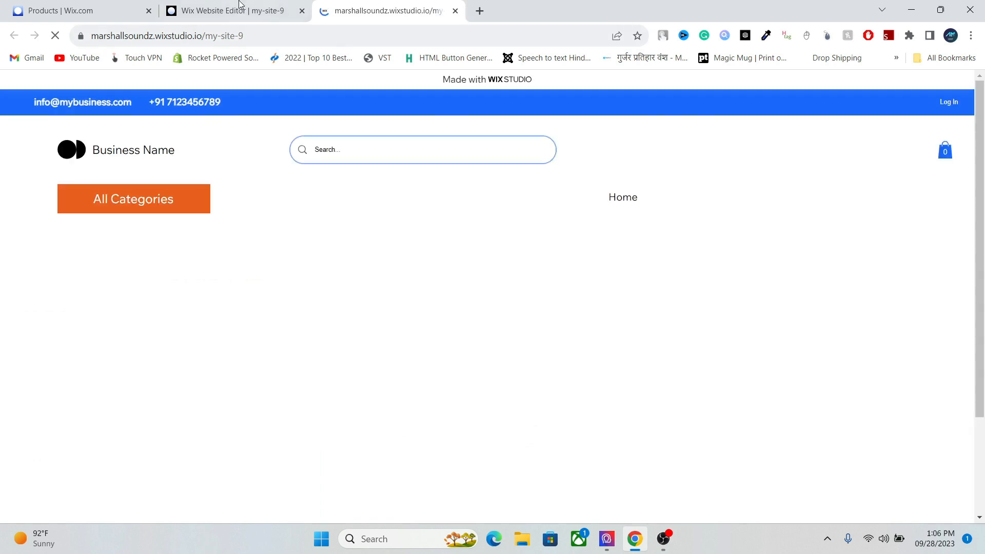
click(143, 202)
- Back in the editor, dismiss the publish confirmation and finish editing the mega menu
click(237, 3)
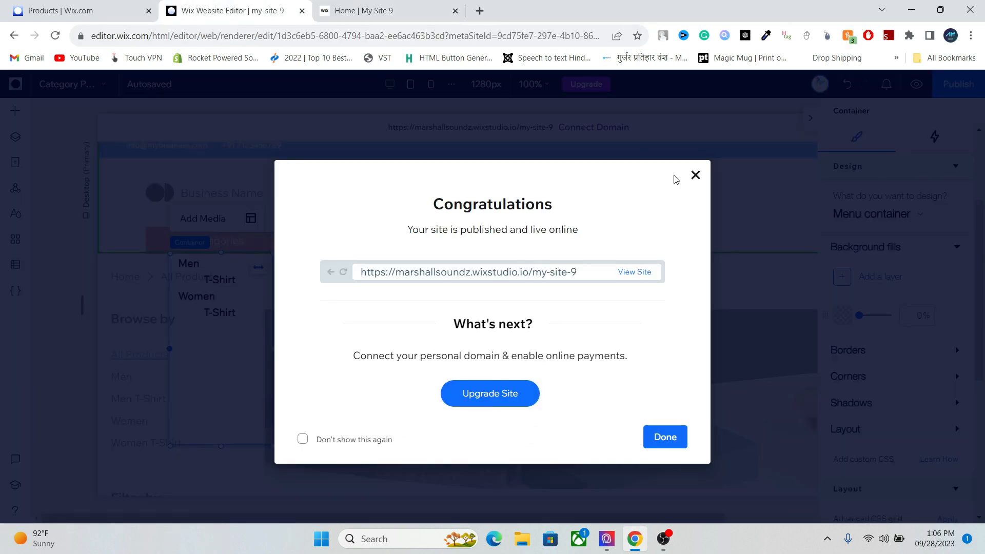
click(696, 175)
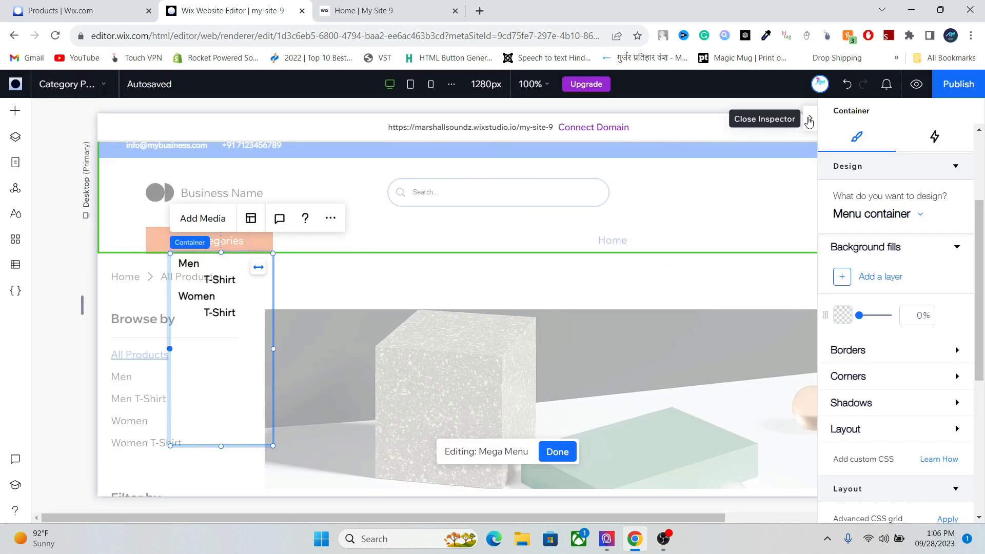
click(809, 117)
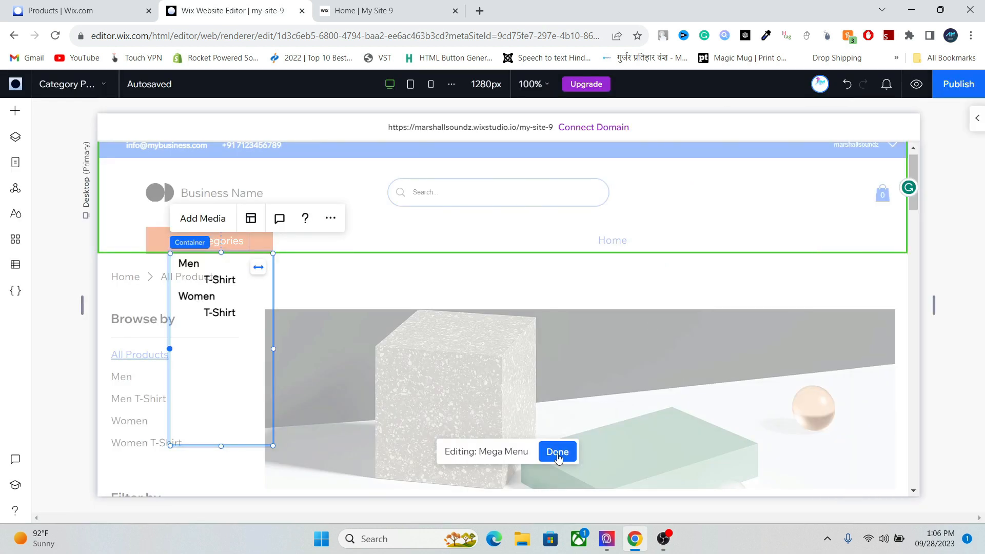
click(557, 452)
- Make the header taller and drag the horizontal menu left toward All Categories
drag(533, 226, 529, 246)
click(692, 211)
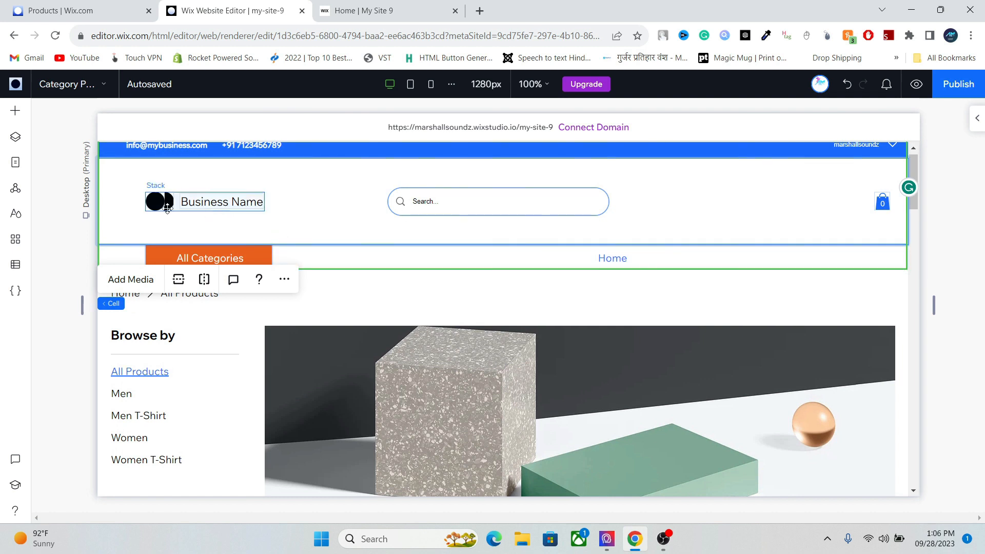
drag(911, 161, 915, 139)
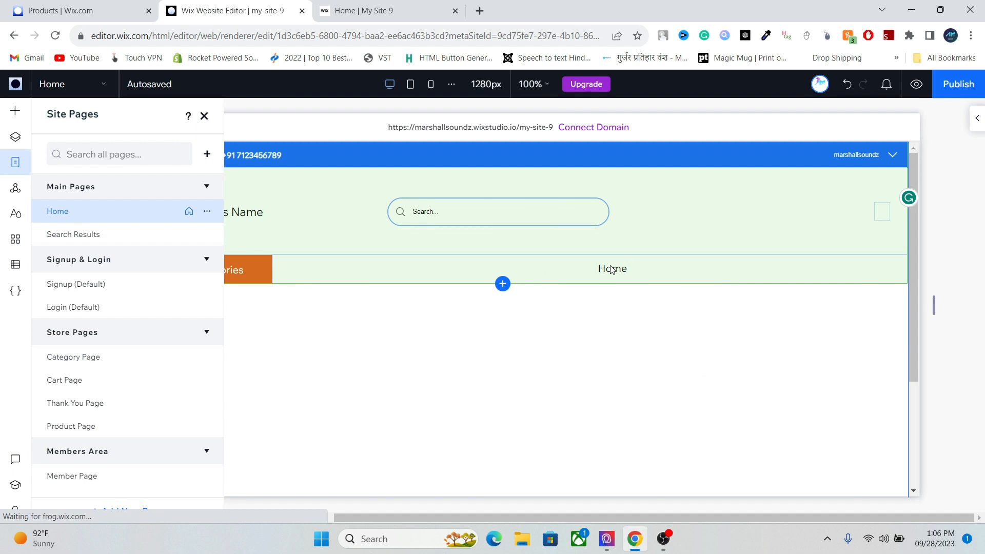
click(606, 271)
click(605, 273)
click(590, 272)
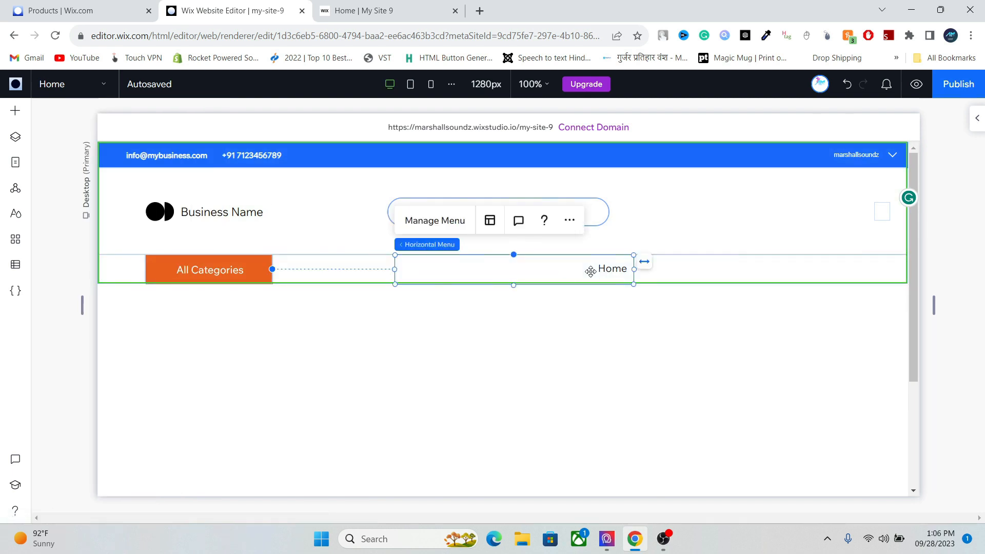
drag(589, 272, 505, 272)
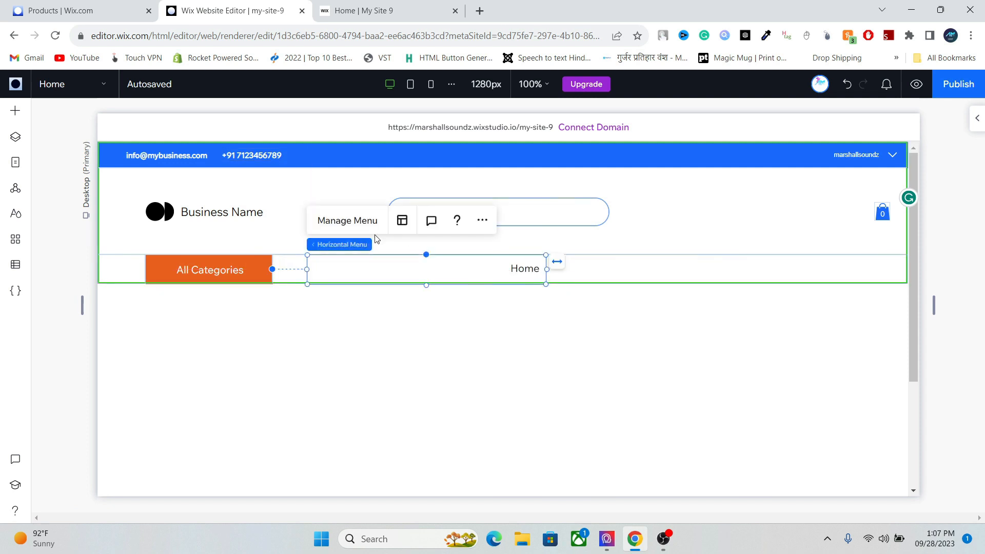
- Set the menu layout to Wrap overflow items and Left alignment, nudging it beside All Categories
click(402, 221)
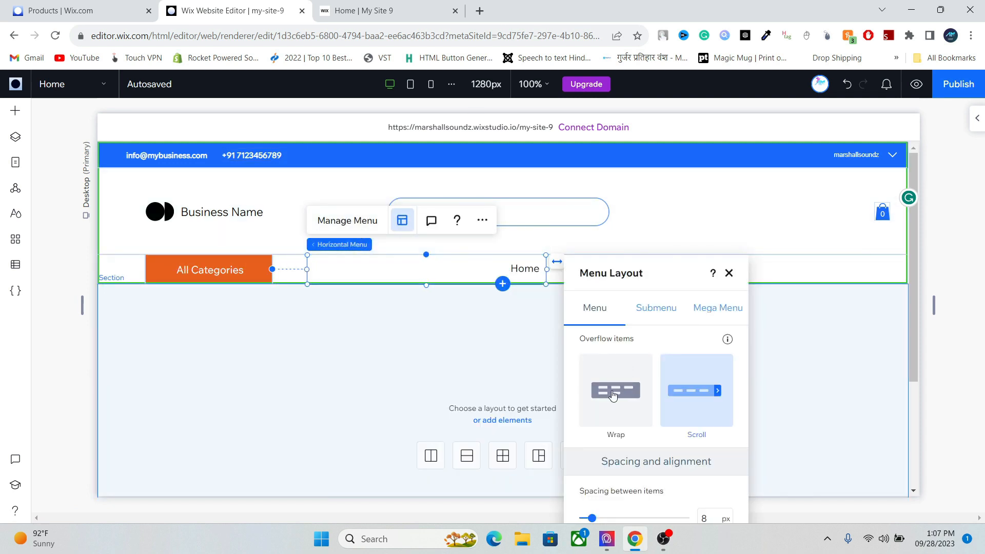
click(612, 394)
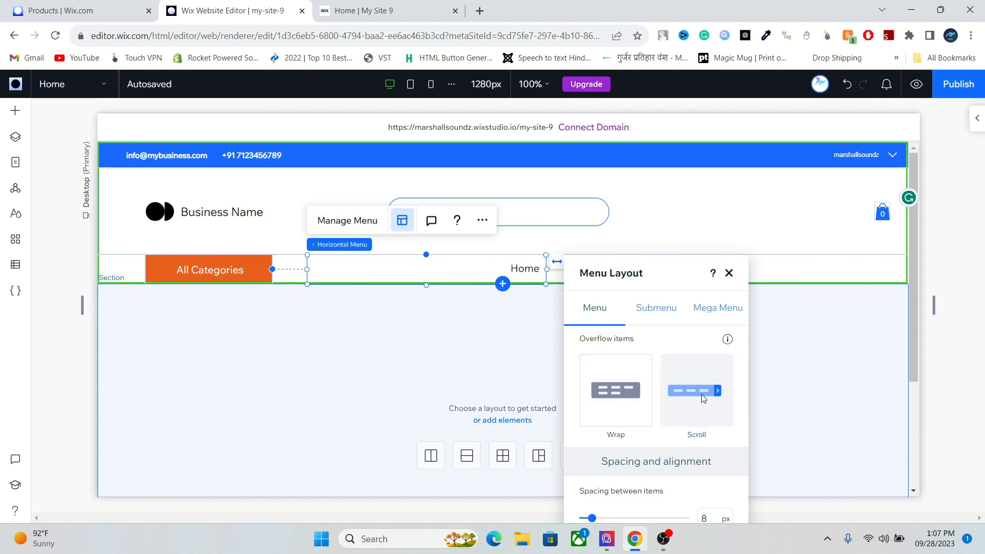
click(607, 394)
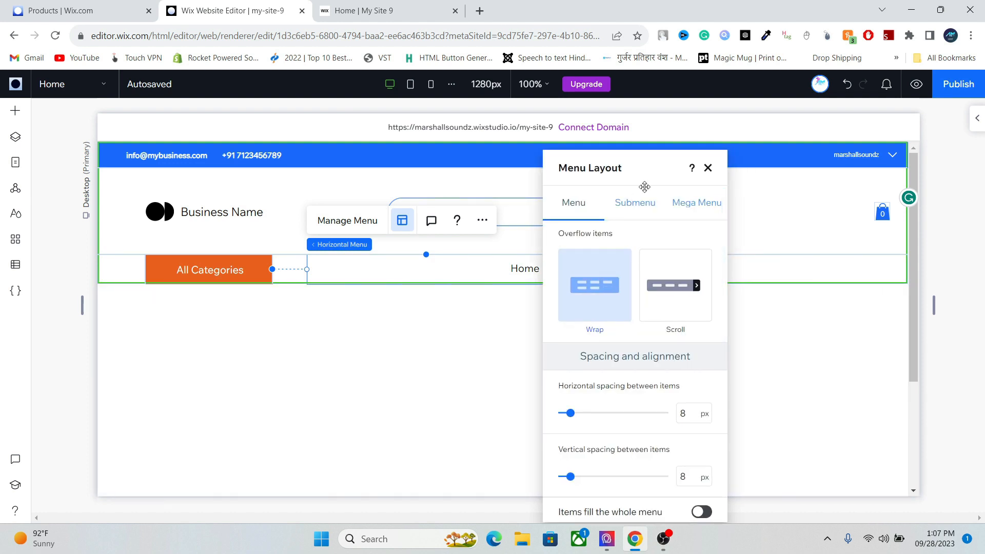
scroll(718, 349, down, 2)
scroll(717, 353, down, 4)
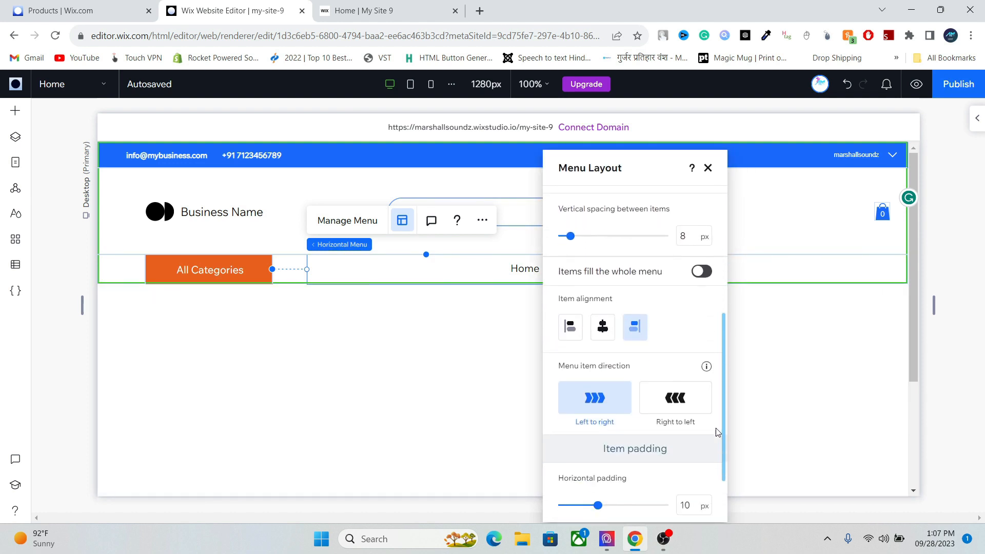
click(568, 322)
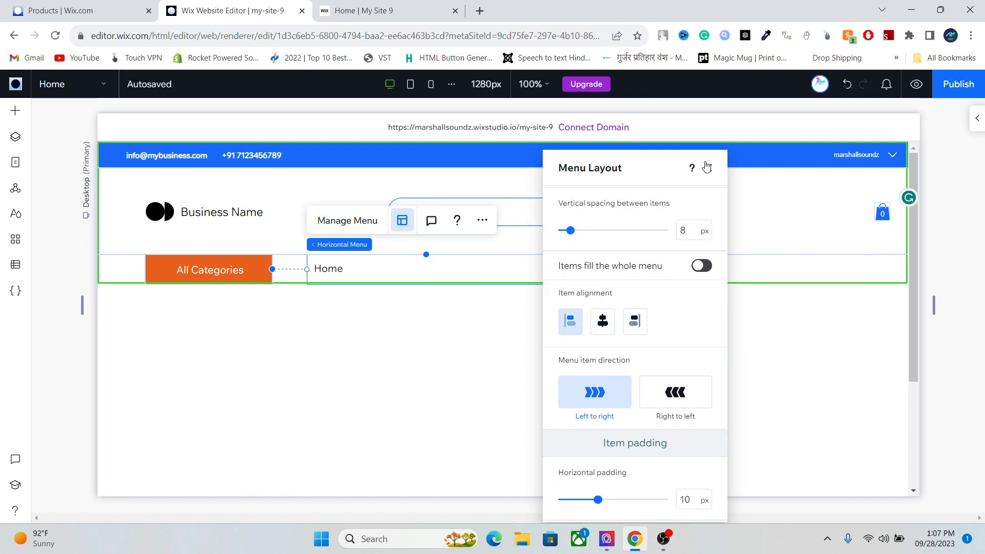
click(707, 168)
drag(445, 270, 425, 269)
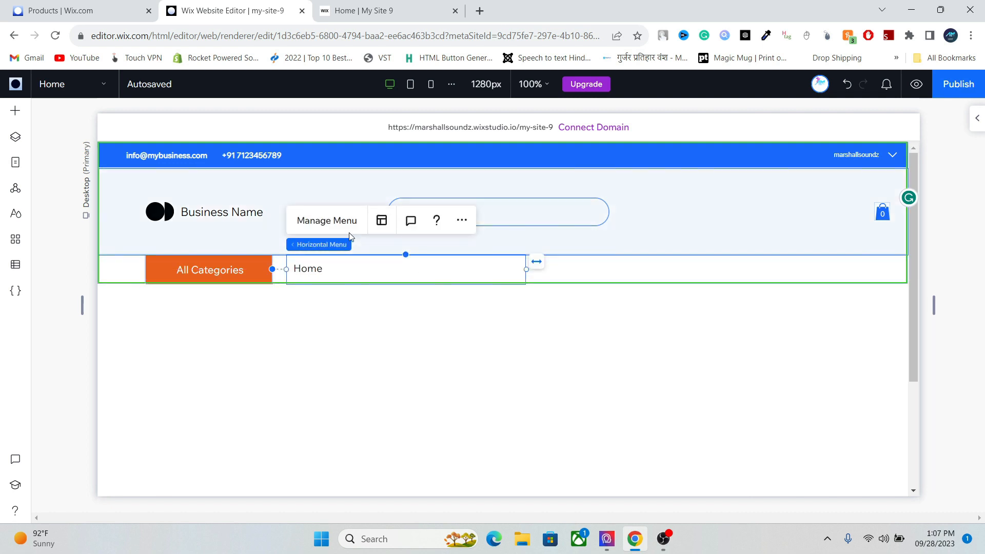
click(340, 222)
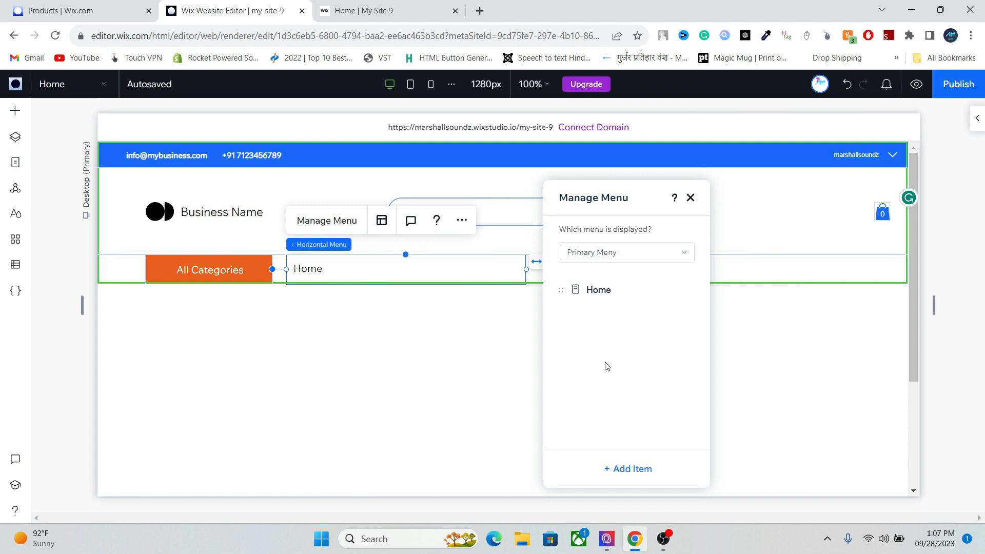
click(690, 198)
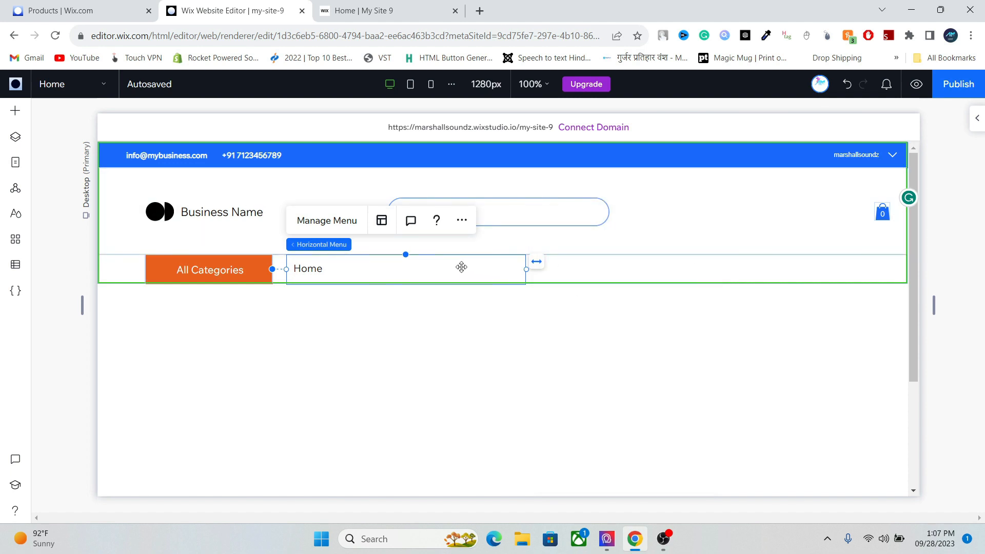
click(975, 119)
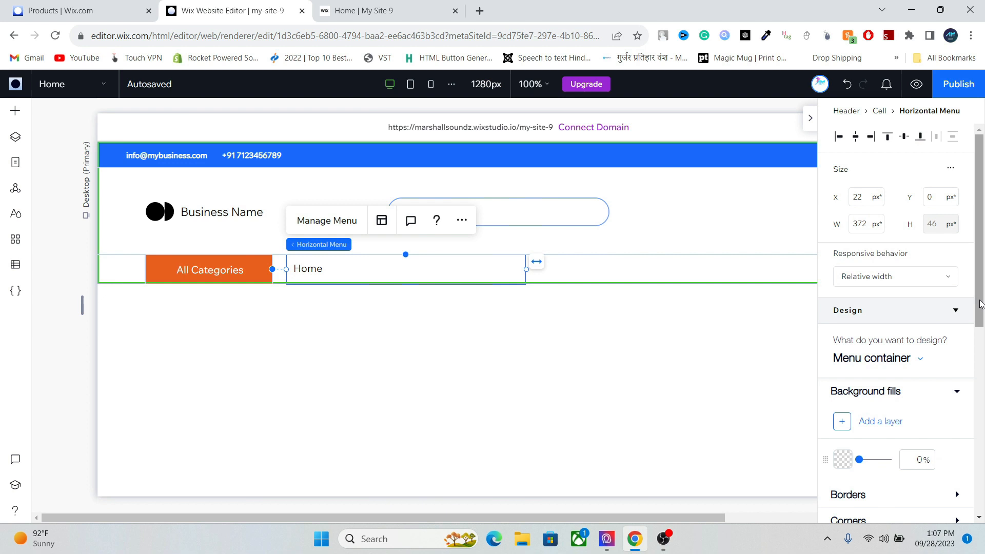
scroll(964, 329, down, 3)
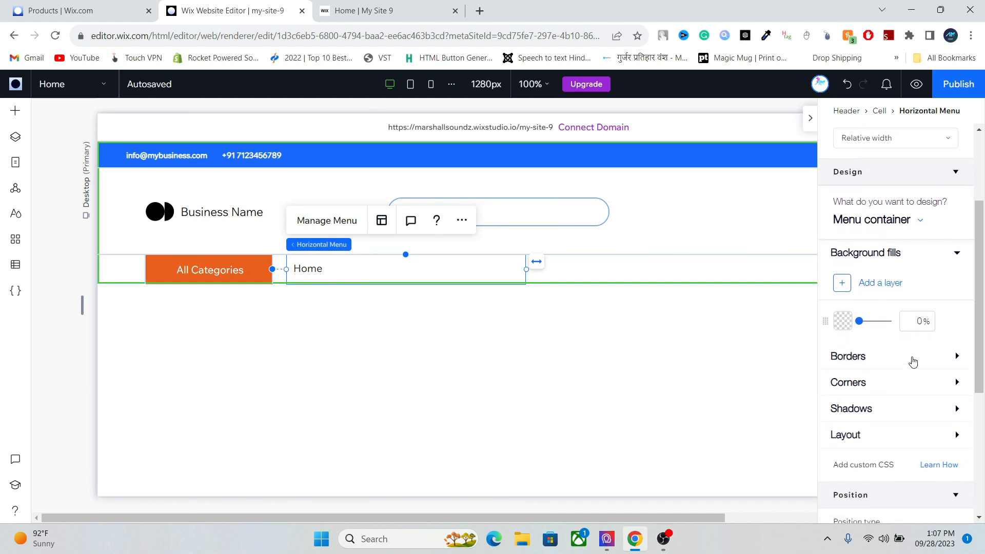
drag(969, 391, 956, 510)
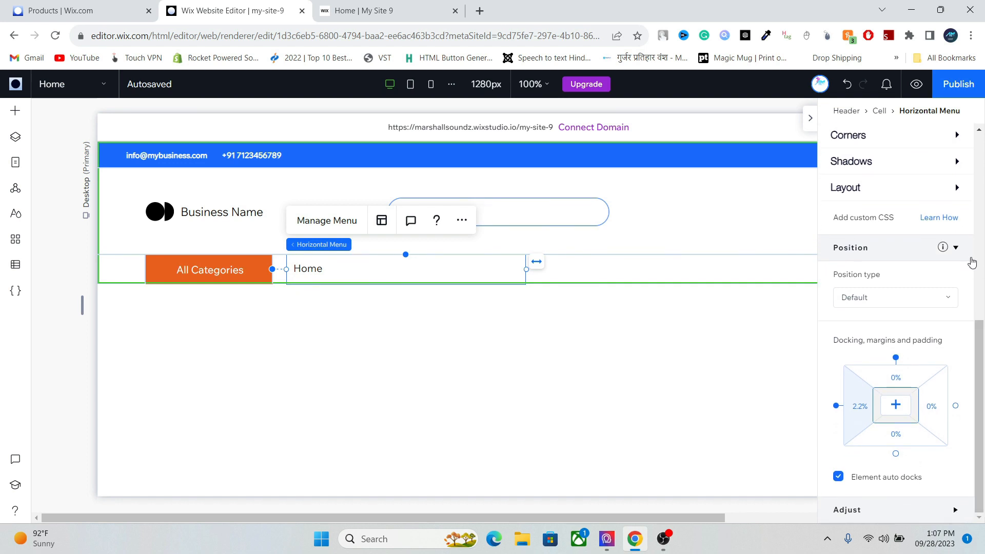
click(810, 119)
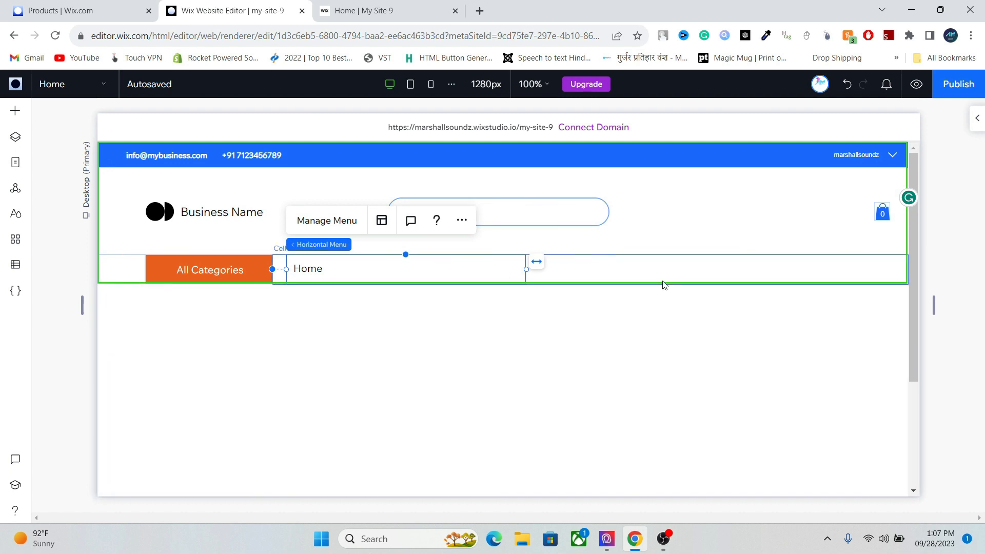
click(664, 284)
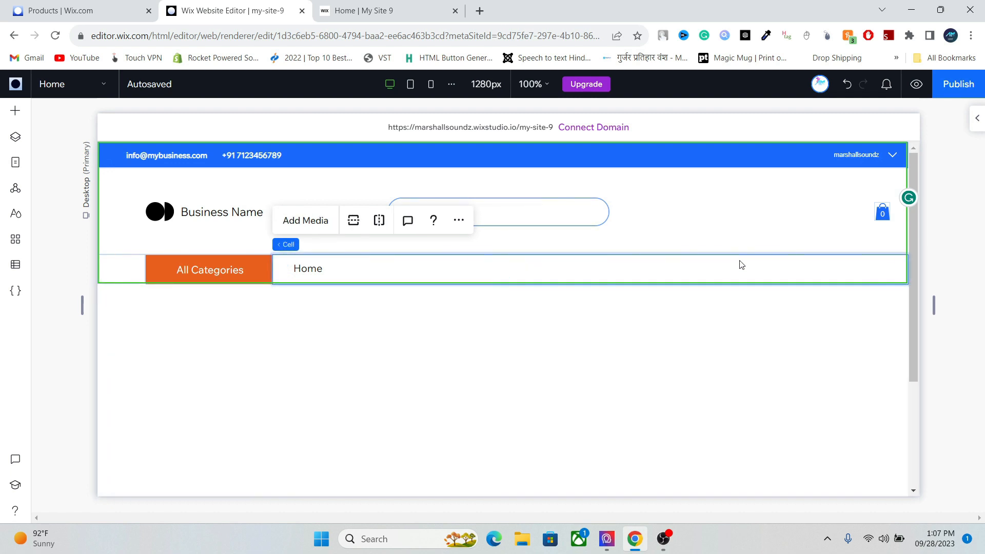
- Fill the Home menu cell's background with the theme blue
click(976, 117)
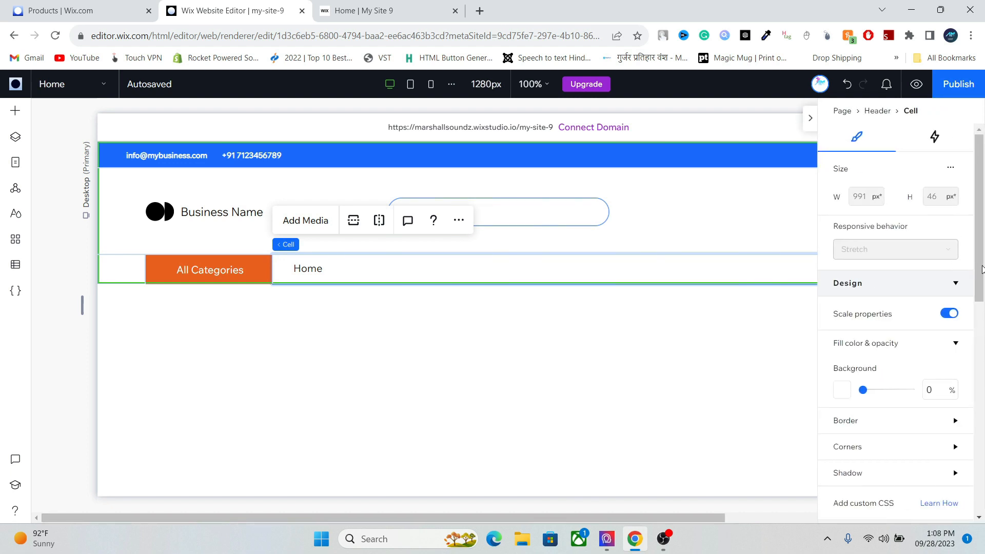
click(841, 390)
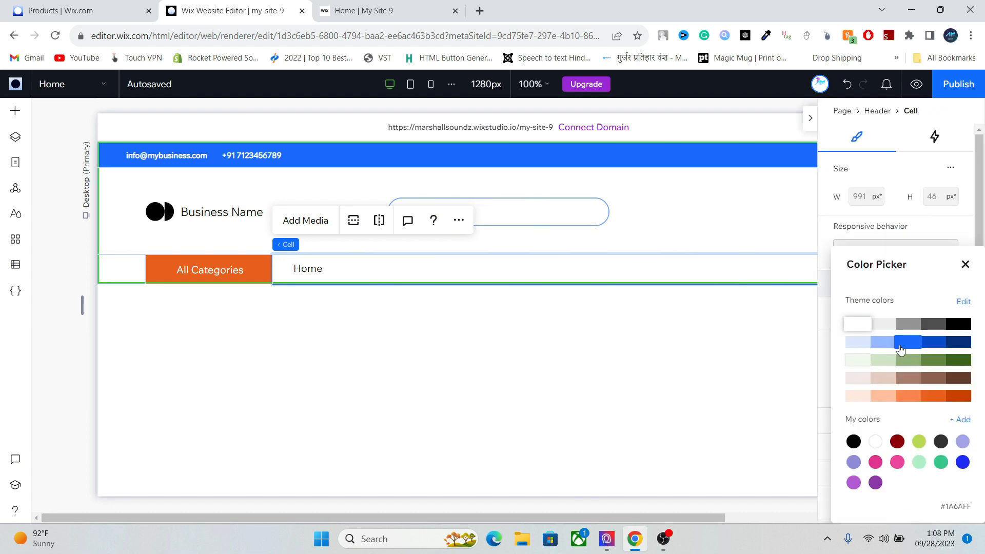
click(901, 350)
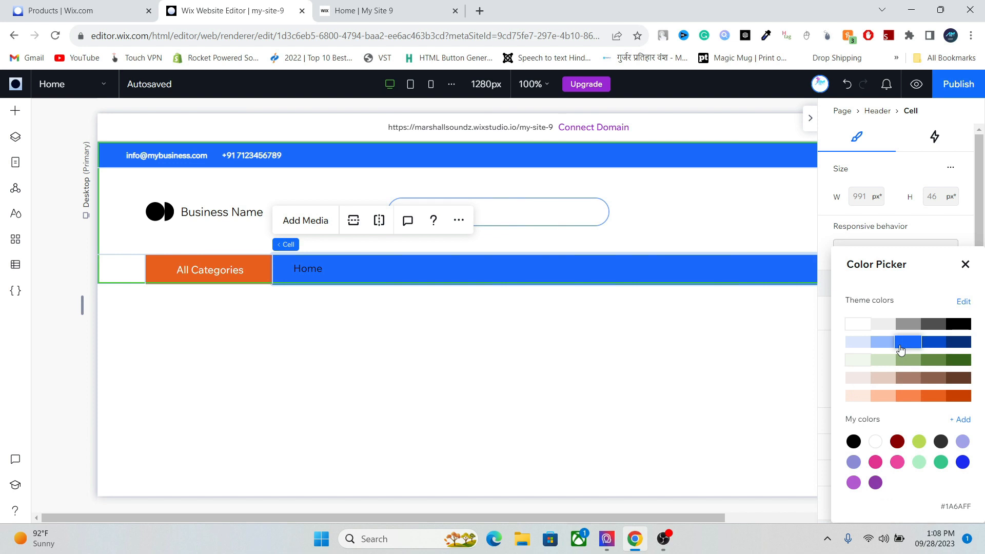
click(965, 265)
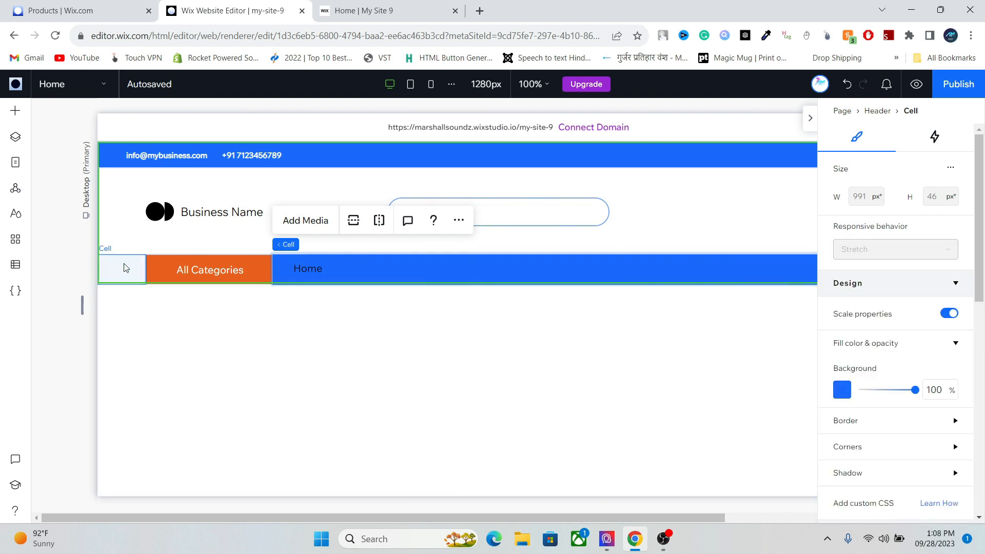
- Fill the empty cell left of All Categories with the same blue
click(124, 268)
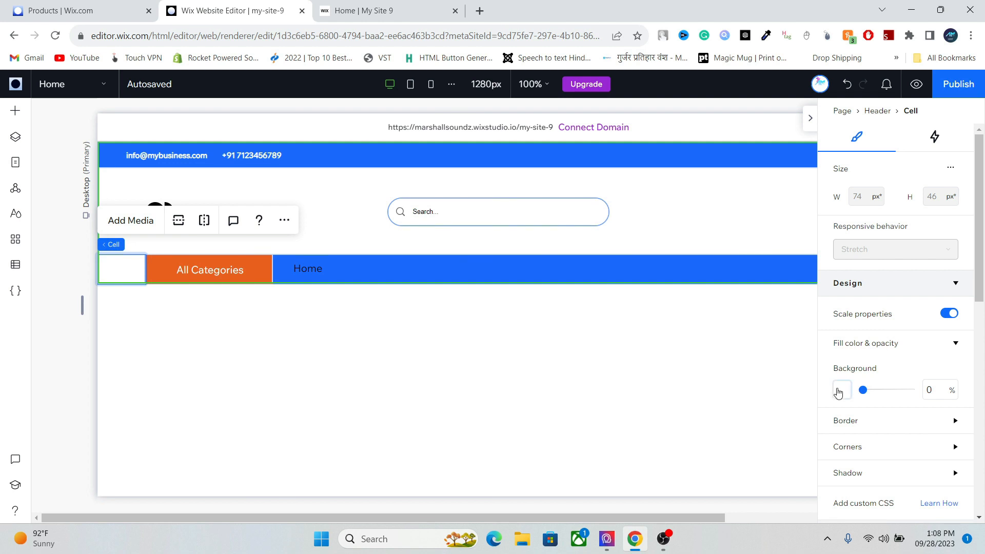
click(840, 390)
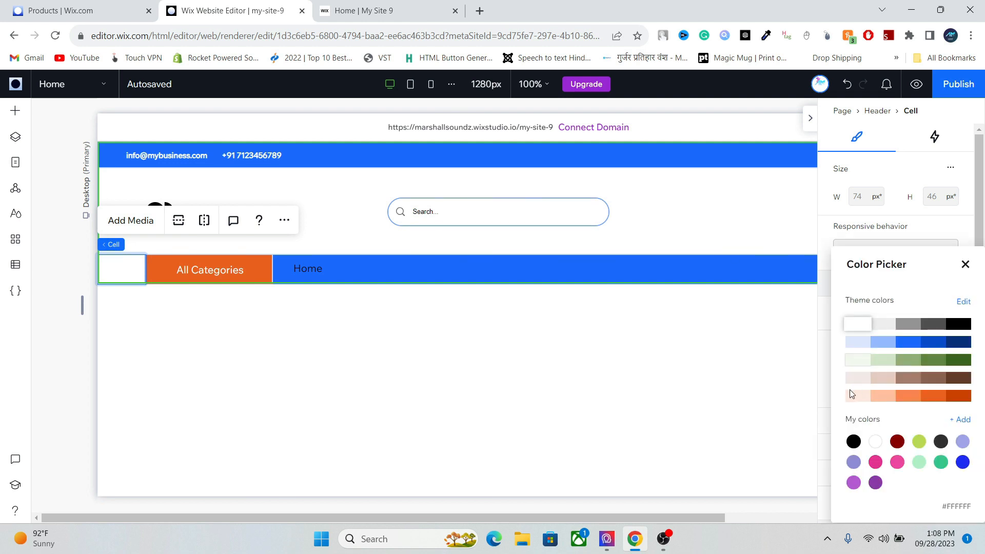
click(904, 347)
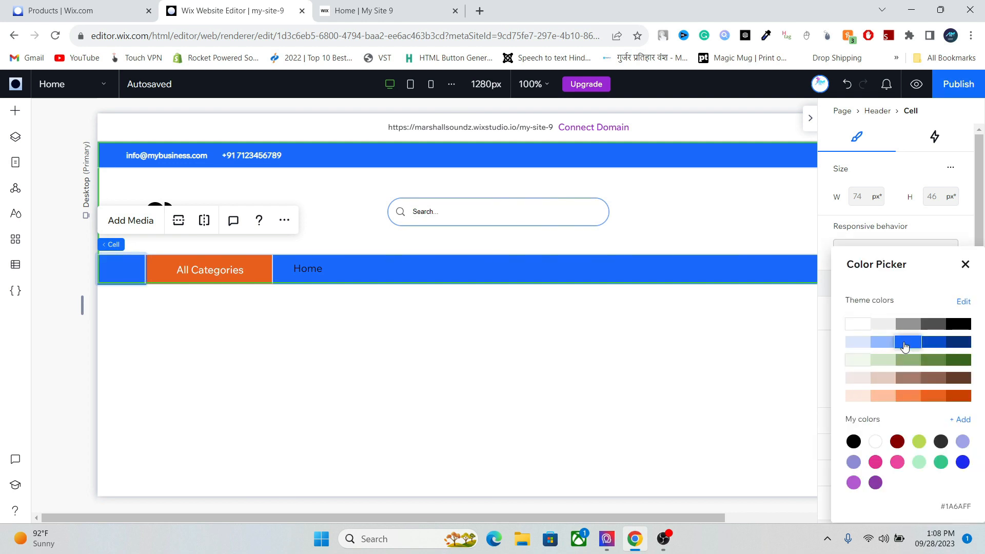
click(505, 277)
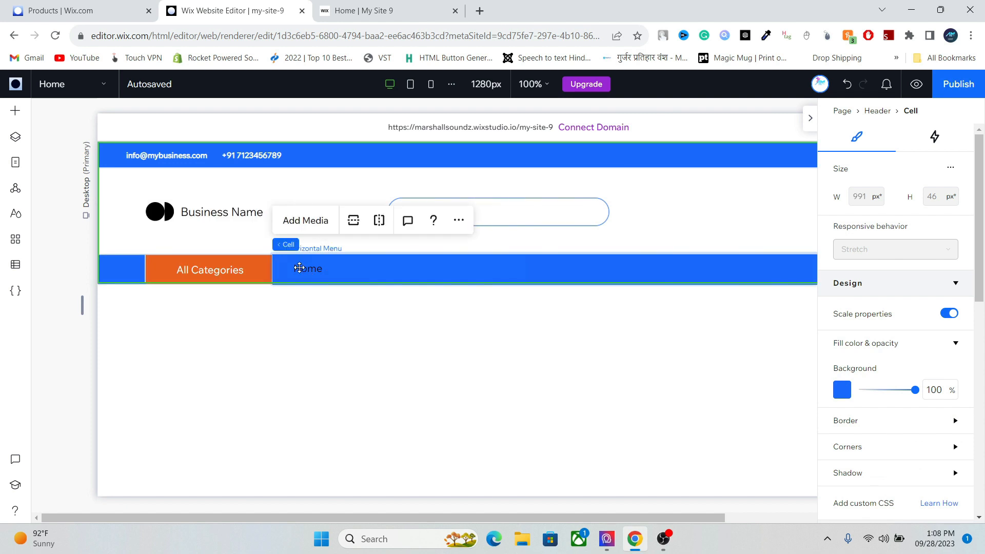
click(306, 271)
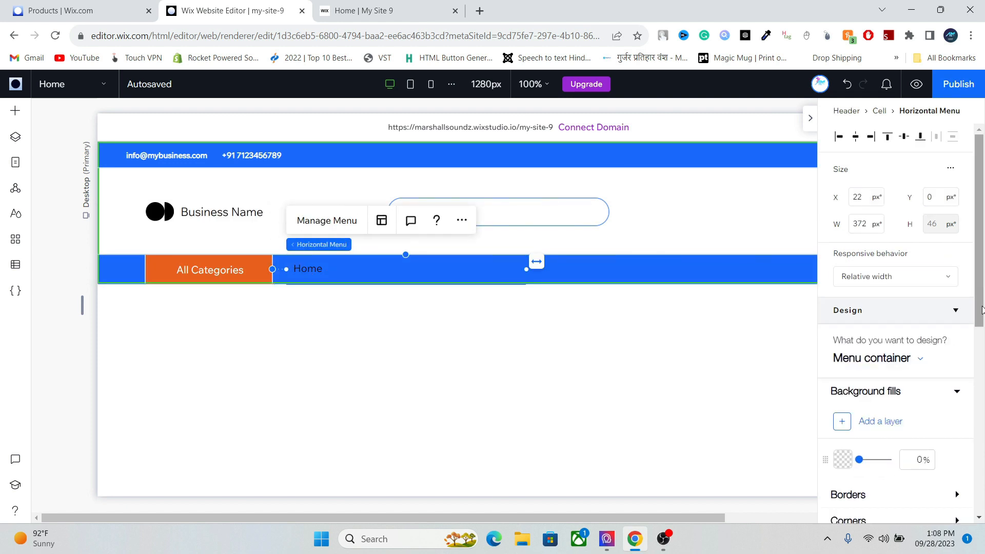
- Set the menu items' regular text colour to white
click(885, 358)
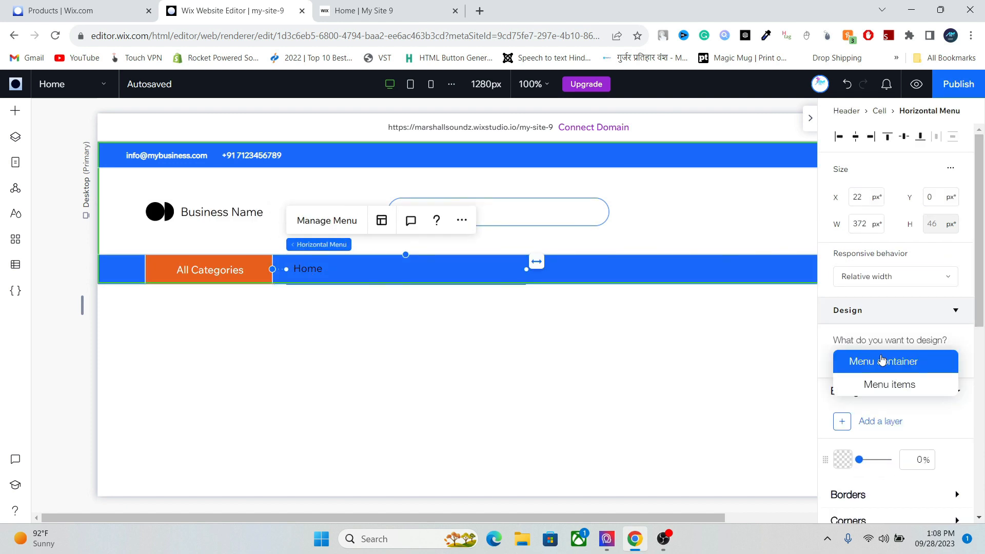
click(885, 385)
scroll(981, 306, down, 4)
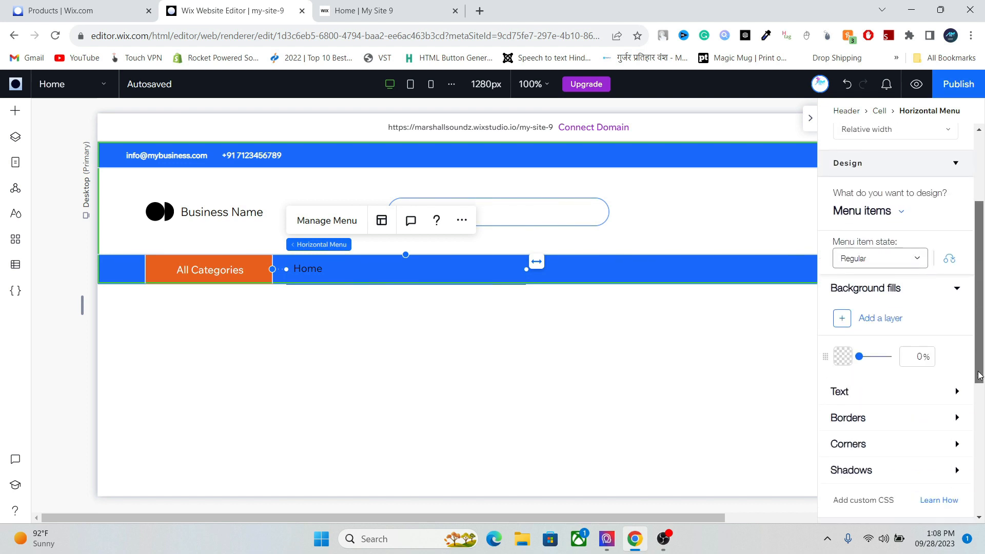
click(957, 353)
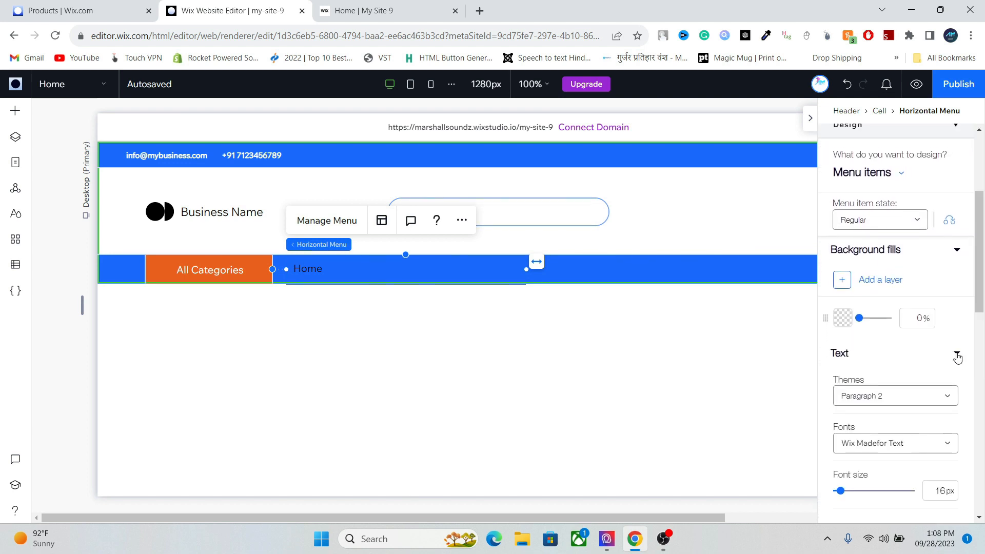
scroll(978, 302, down, 2)
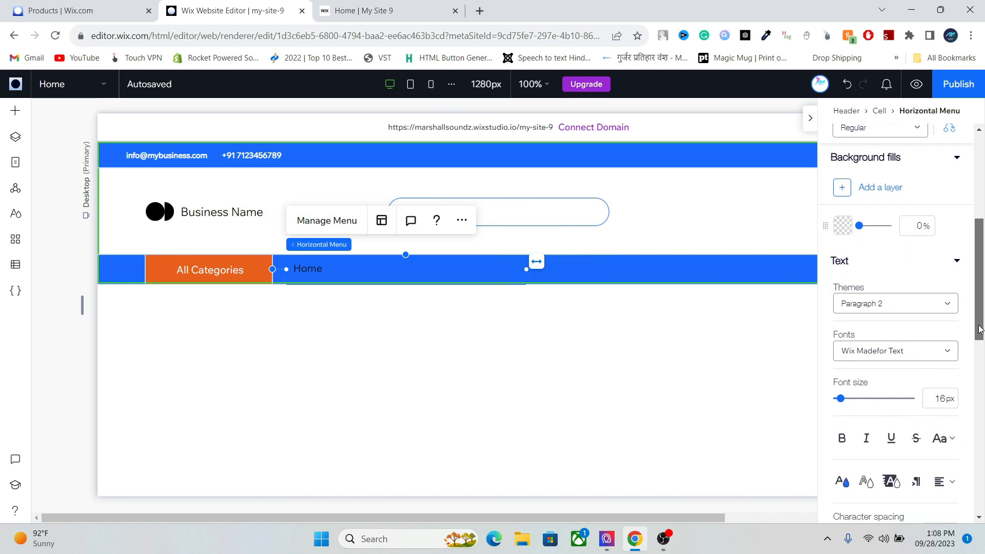
click(842, 482)
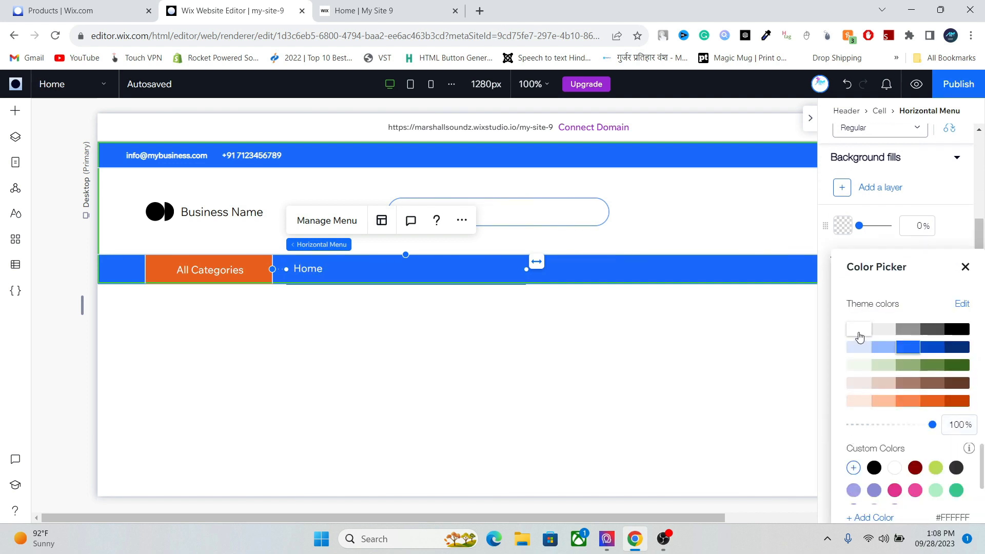
click(964, 266)
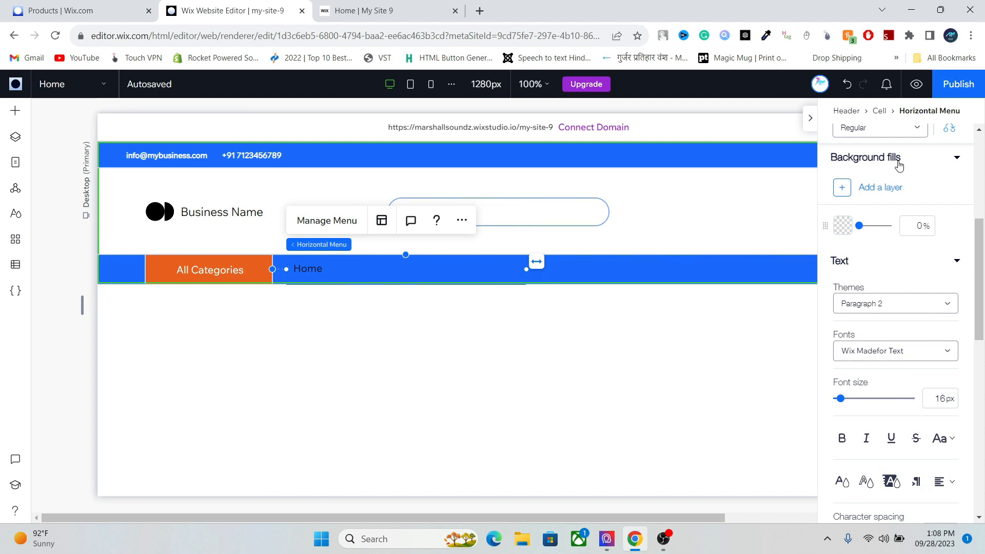
- Set the menu items' hover text colour to white
drag(980, 293, 982, 252)
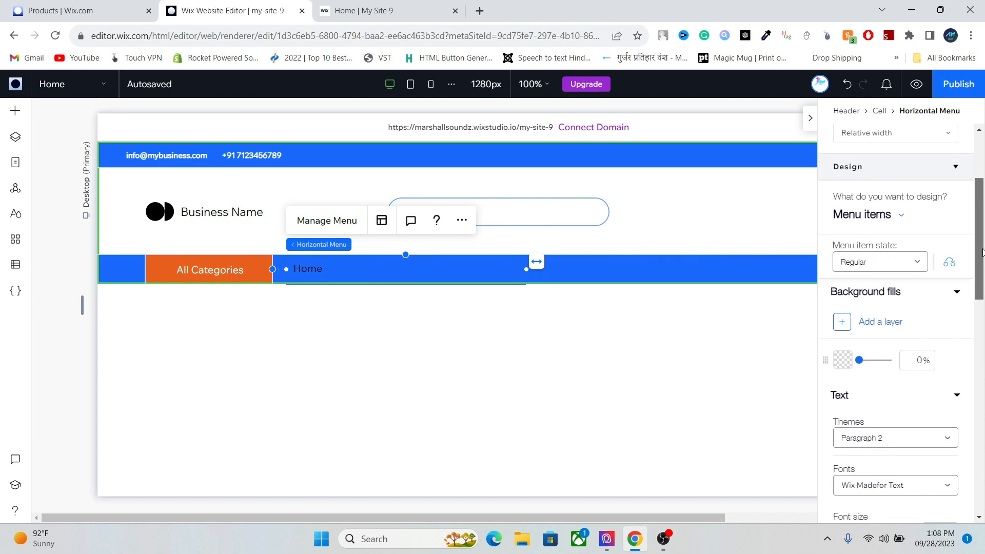
click(872, 262)
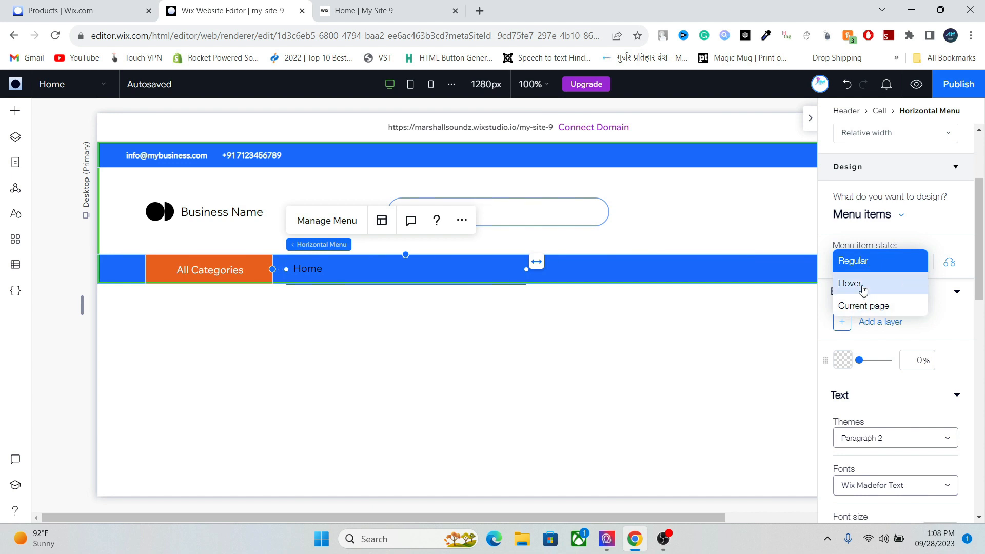
click(863, 289)
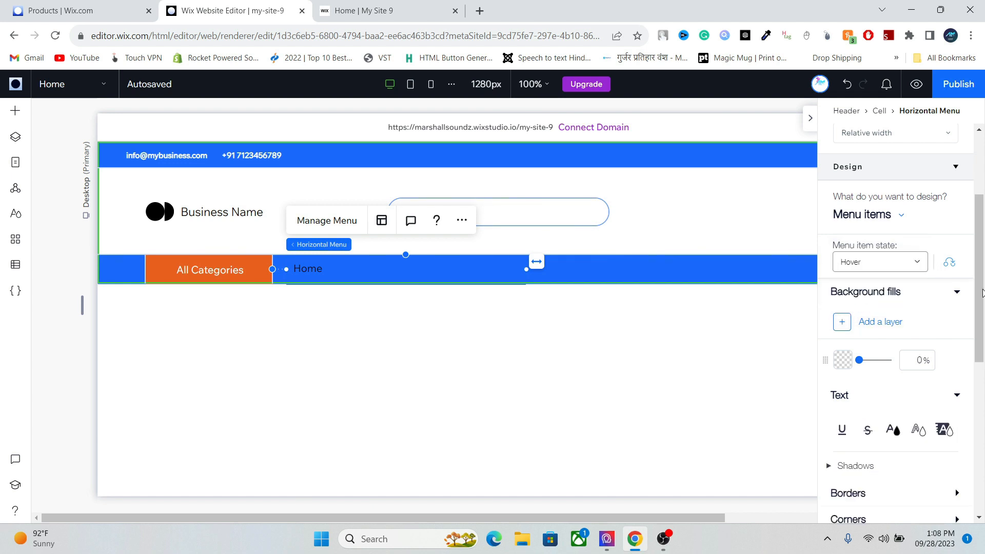
click(893, 430)
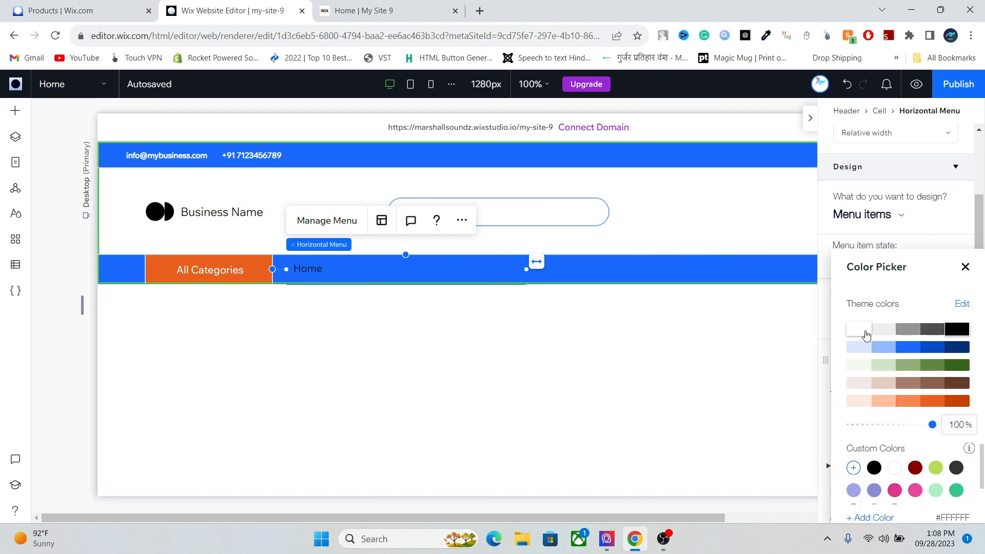
click(965, 267)
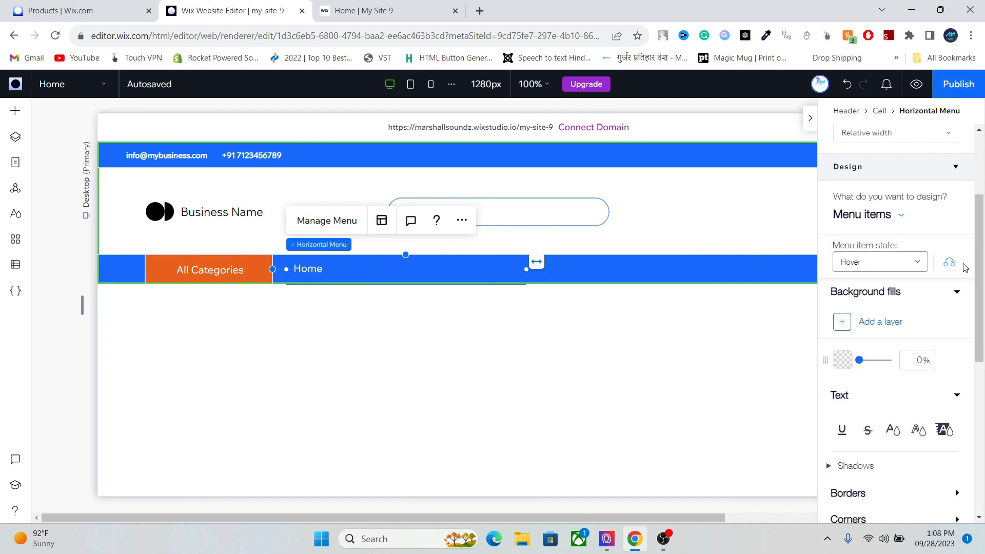
- Set the current-page menu text colour to white and publish the site
click(887, 265)
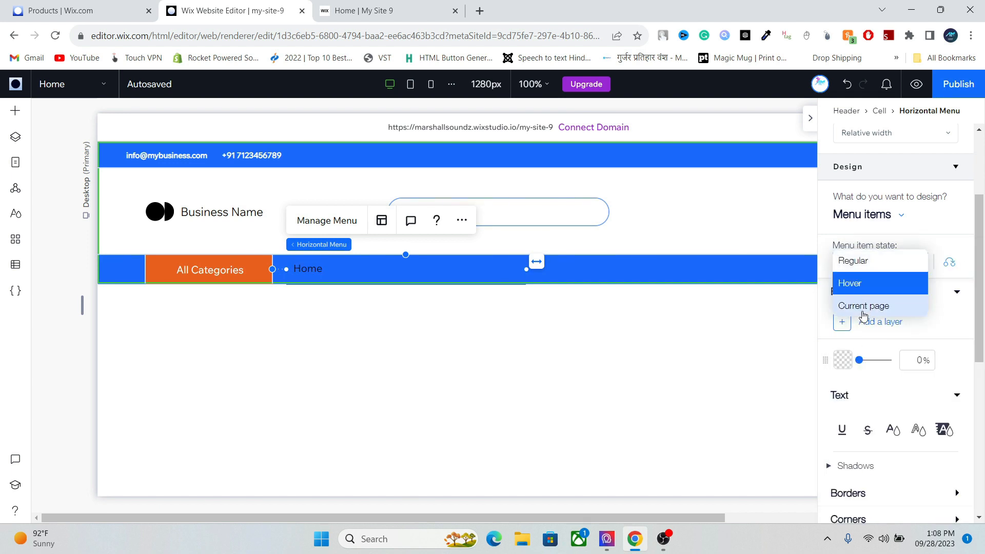
click(865, 311)
click(893, 430)
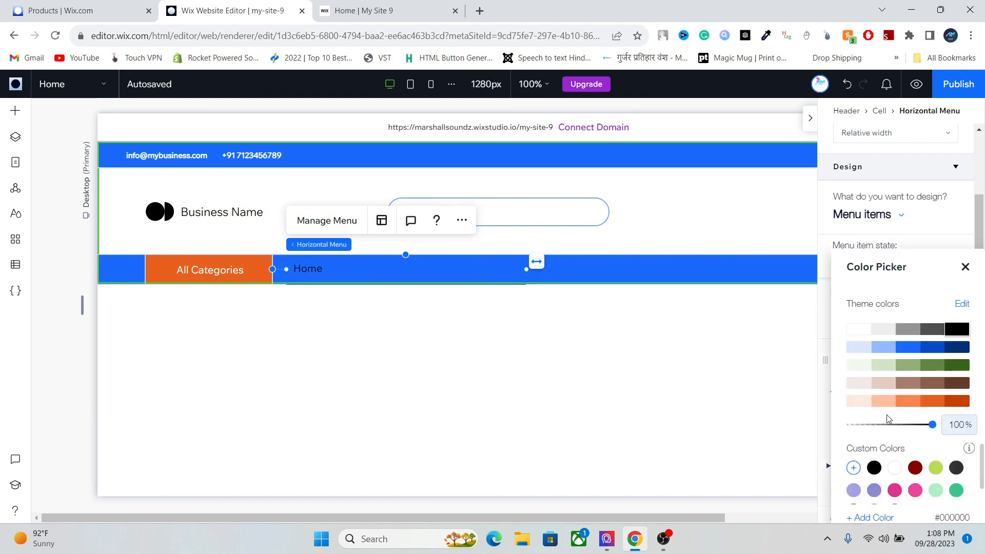
click(861, 332)
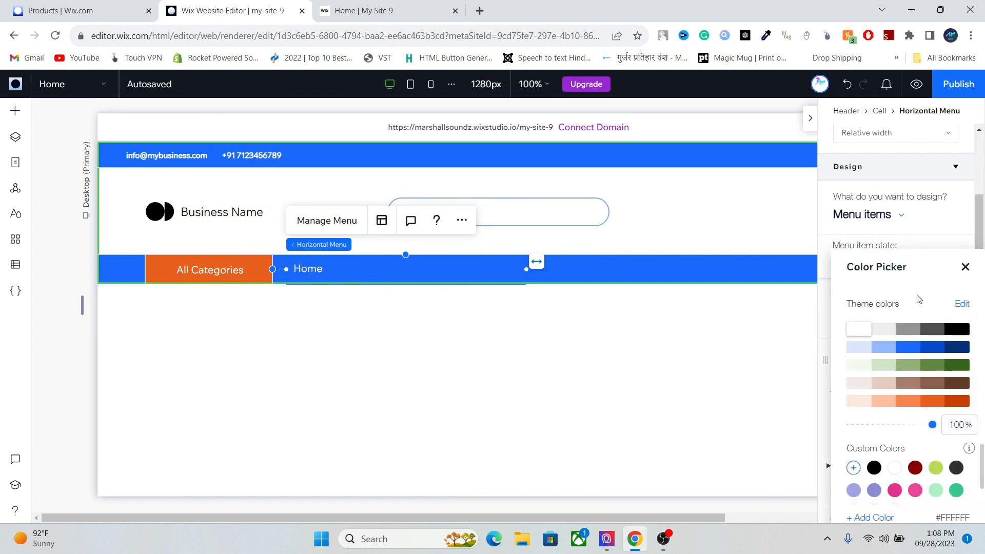
click(965, 265)
click(958, 85)
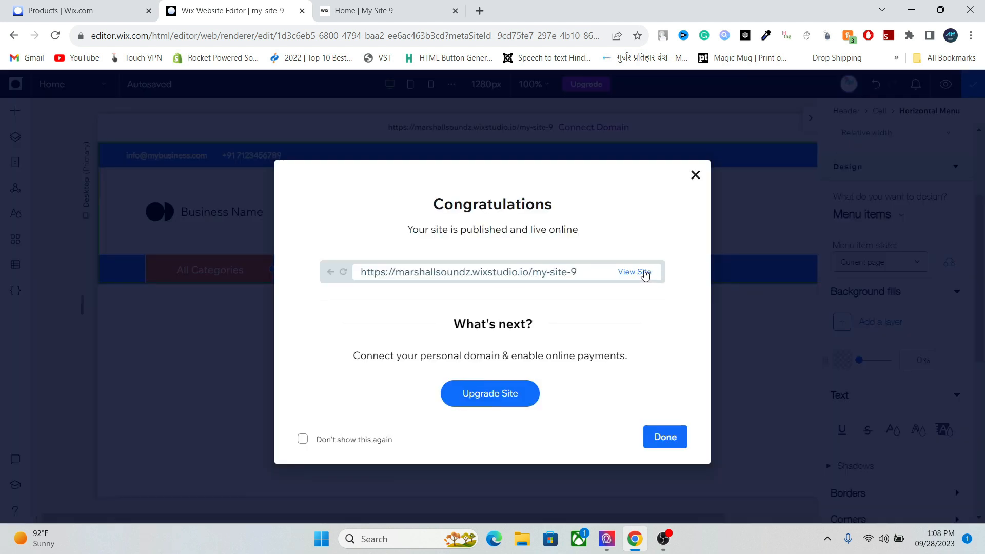
- View the published site, then return to the editor and dismiss the publish message
click(644, 272)
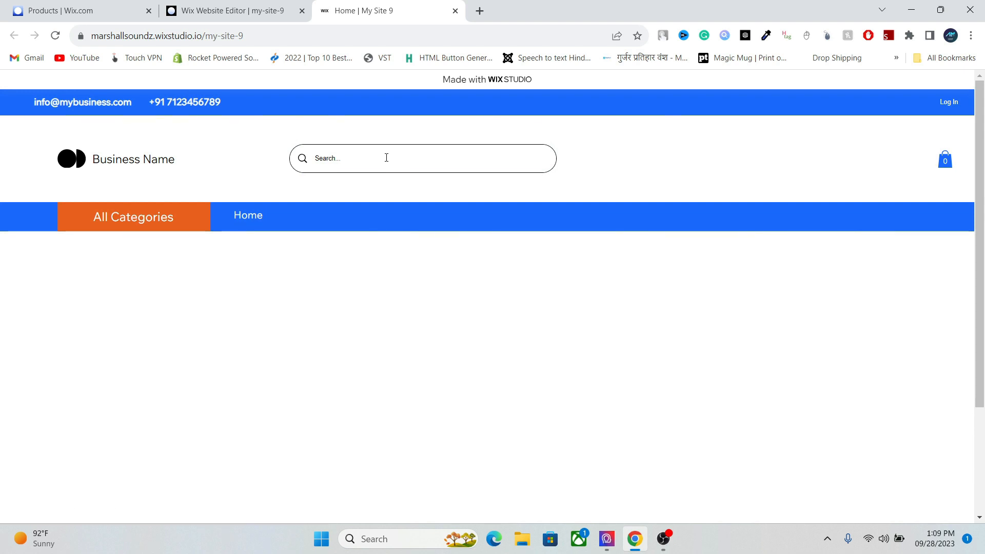
mouse_move(161, 222)
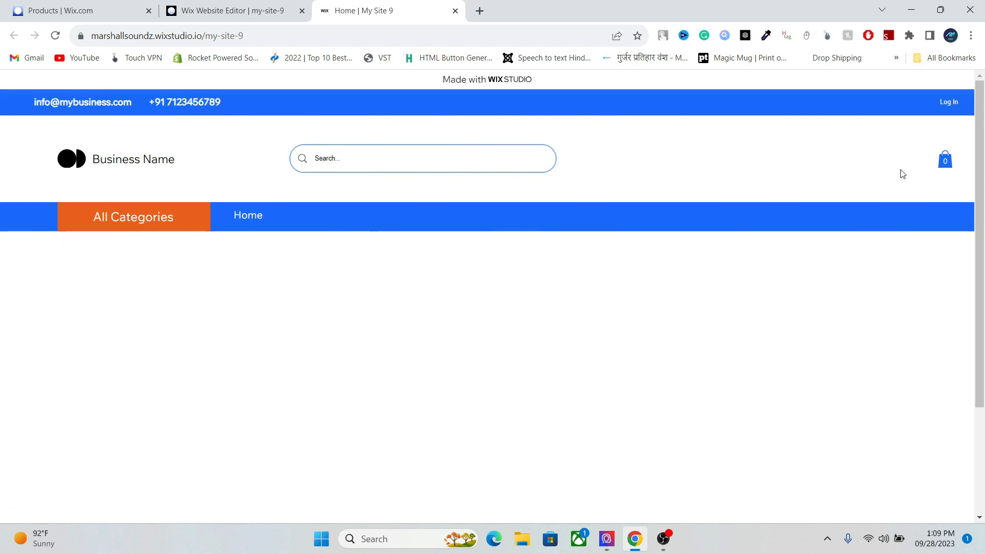
click(247, 10)
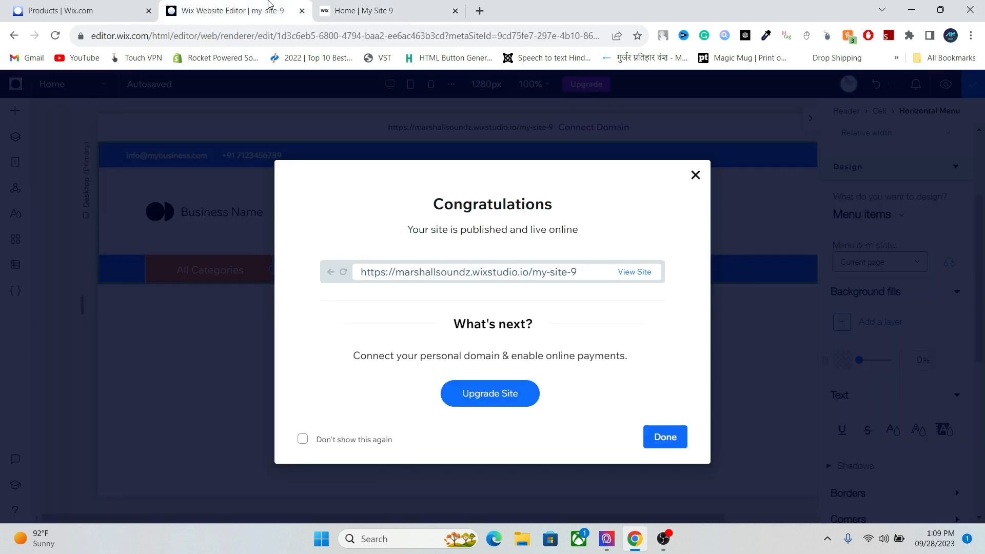
click(695, 176)
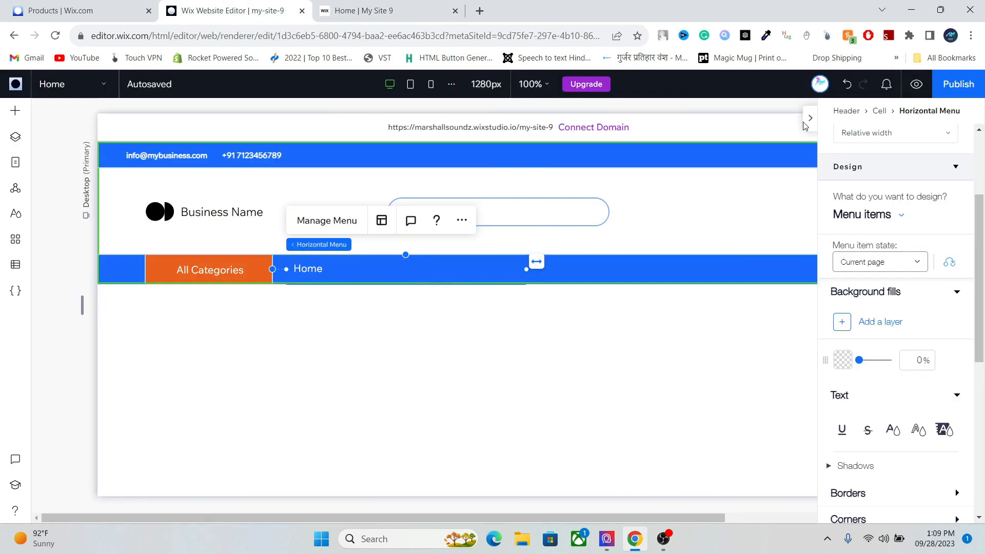
- Move the header's cart icon slightly left and enlarge it to about 35 px
click(810, 118)
drag(878, 208, 852, 202)
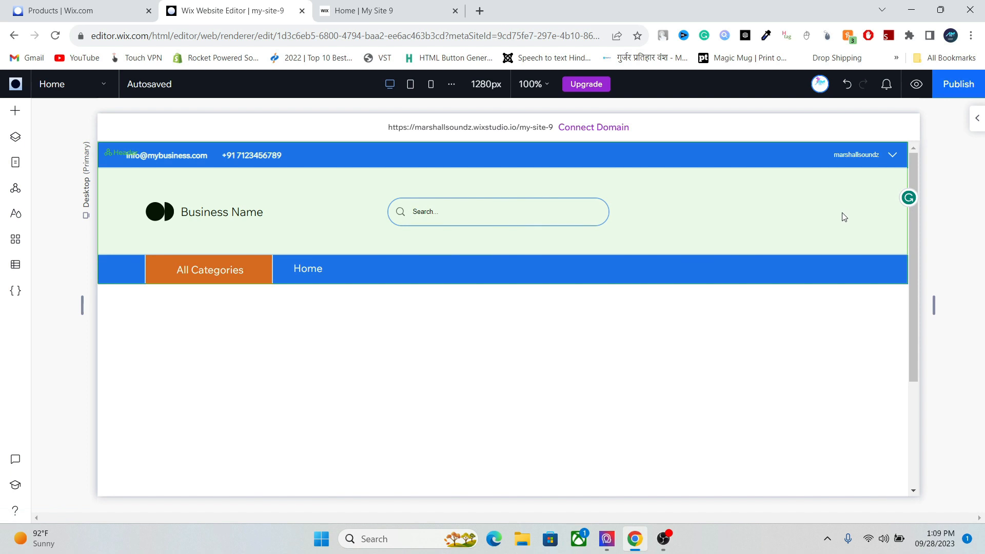
click(843, 217)
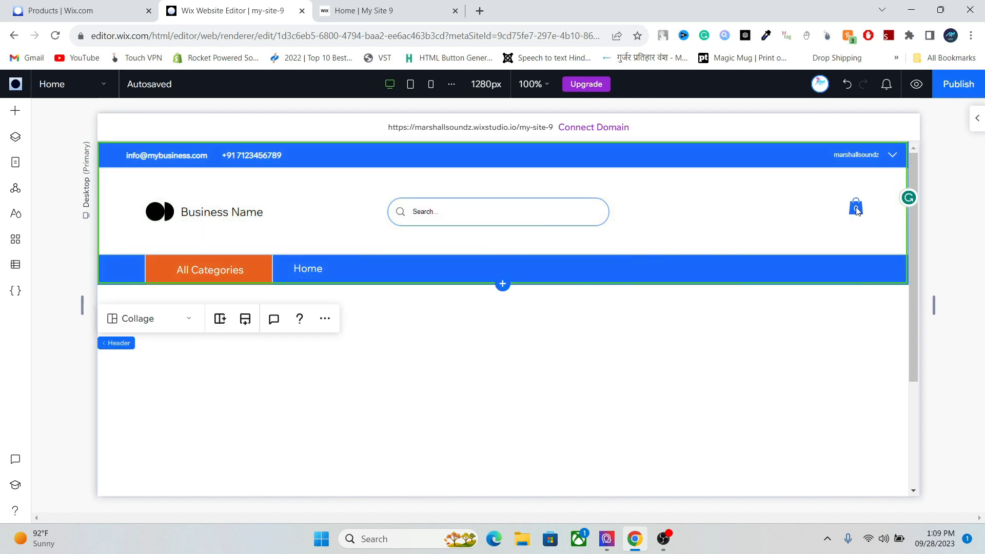
click(857, 210)
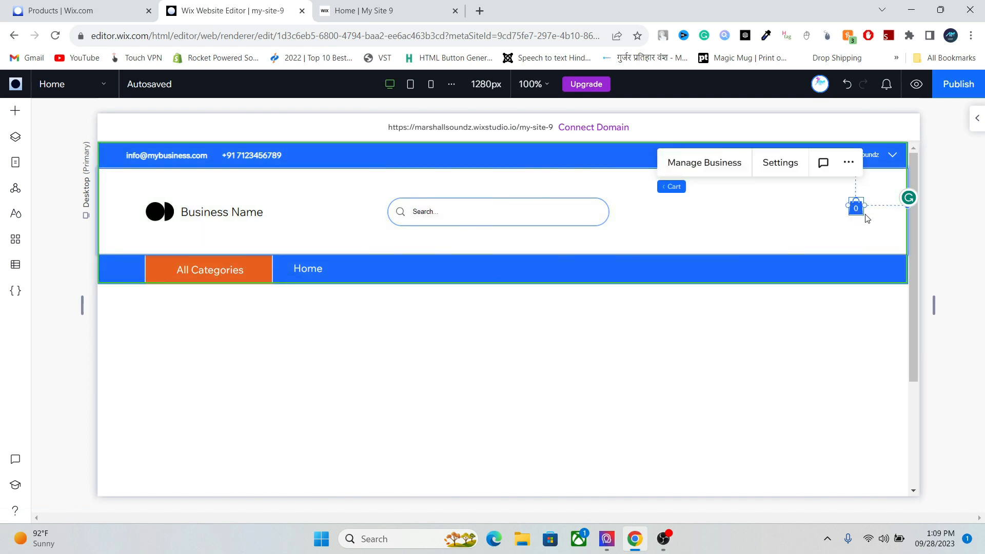
mouse_move(863, 207)
mouse_down()
mouse_move(875, 206)
mouse_move(865, 213)
mouse_up()
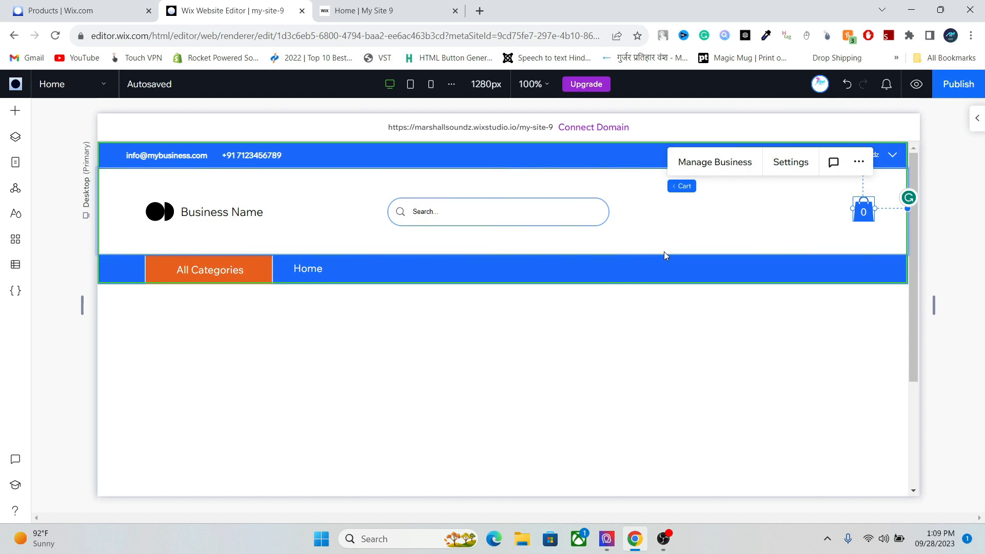
- On the Tablet layout, move the search bar left toward the logo
click(408, 85)
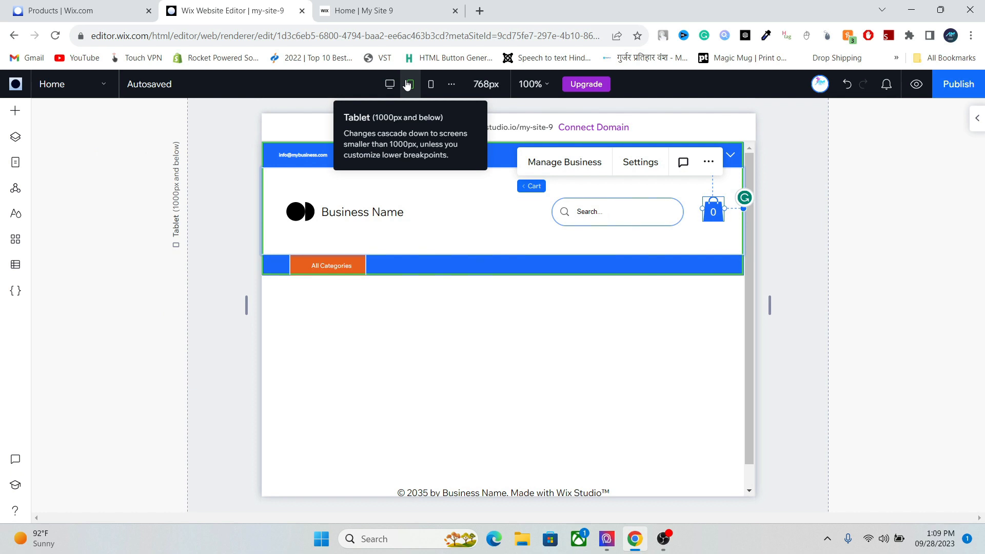
click(594, 211)
drag(592, 212, 503, 210)
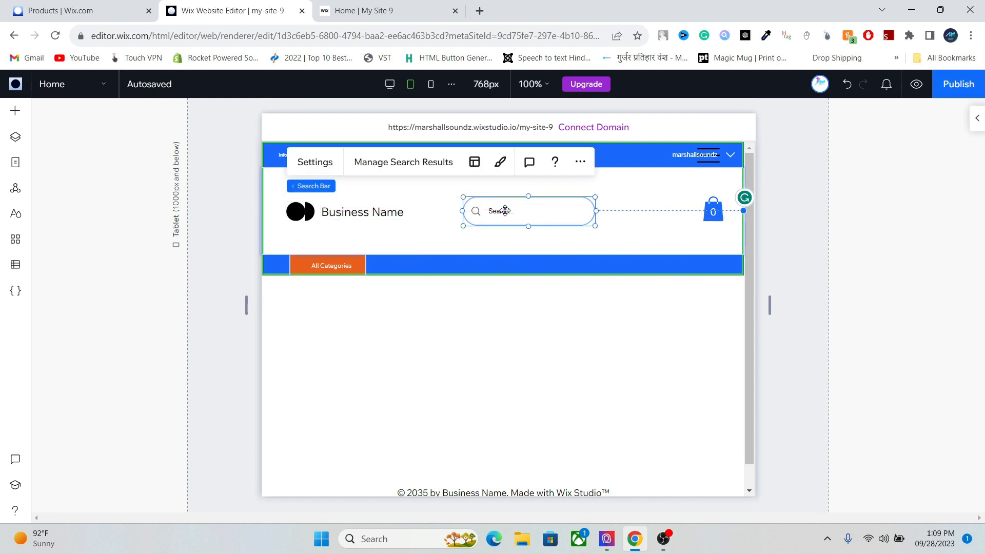
- Reposition the login bar along the top strip, then return to the Desktop layout
click(703, 156)
click(687, 154)
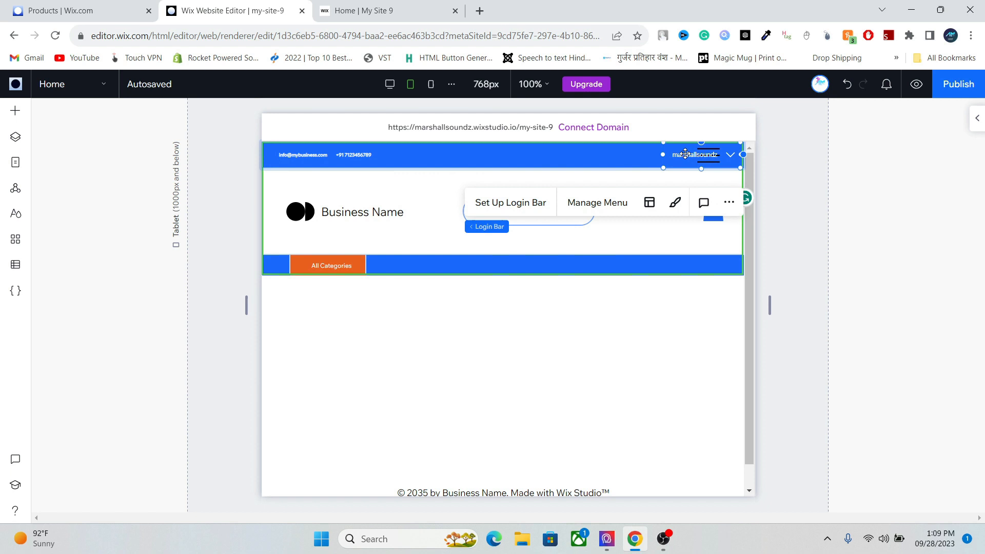
drag(685, 154, 612, 154)
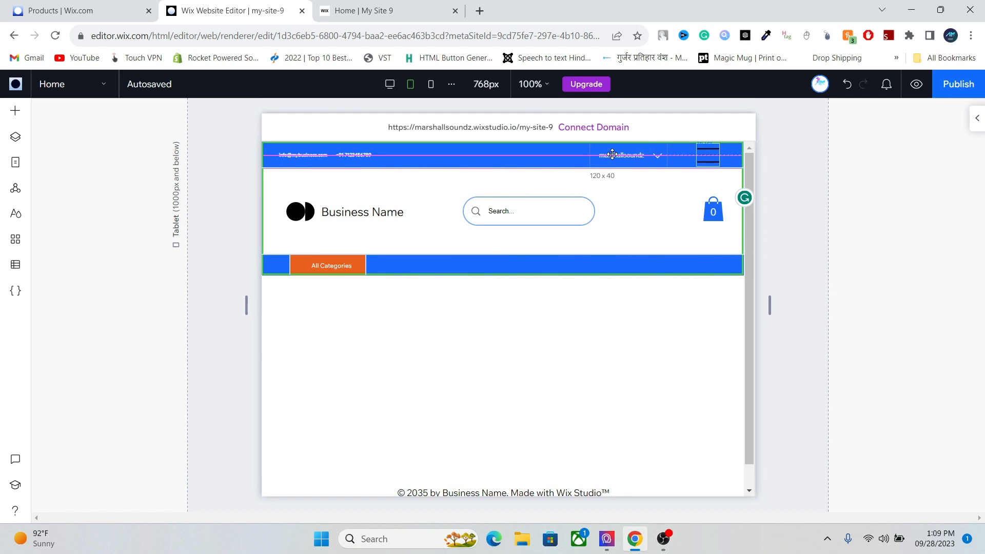
drag(612, 154, 644, 154)
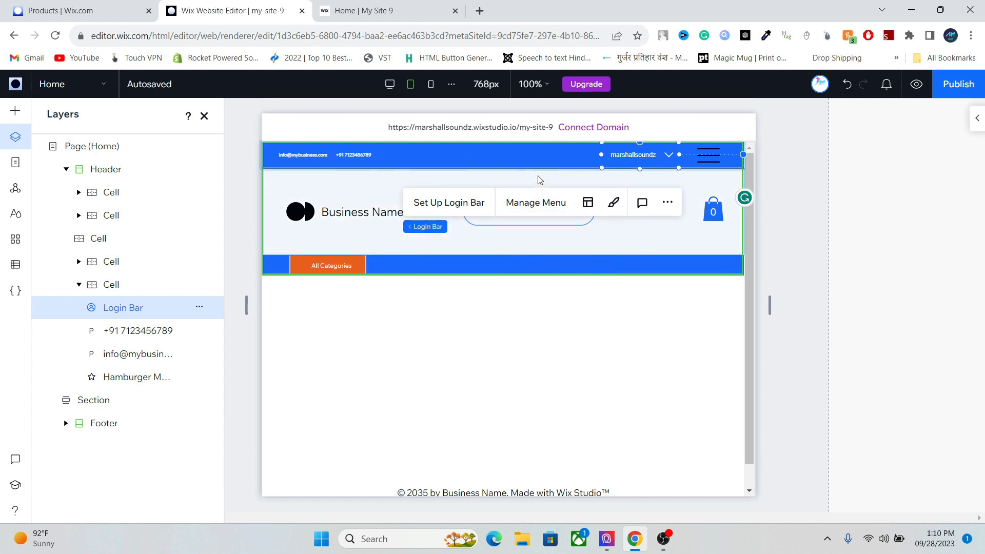
click(516, 243)
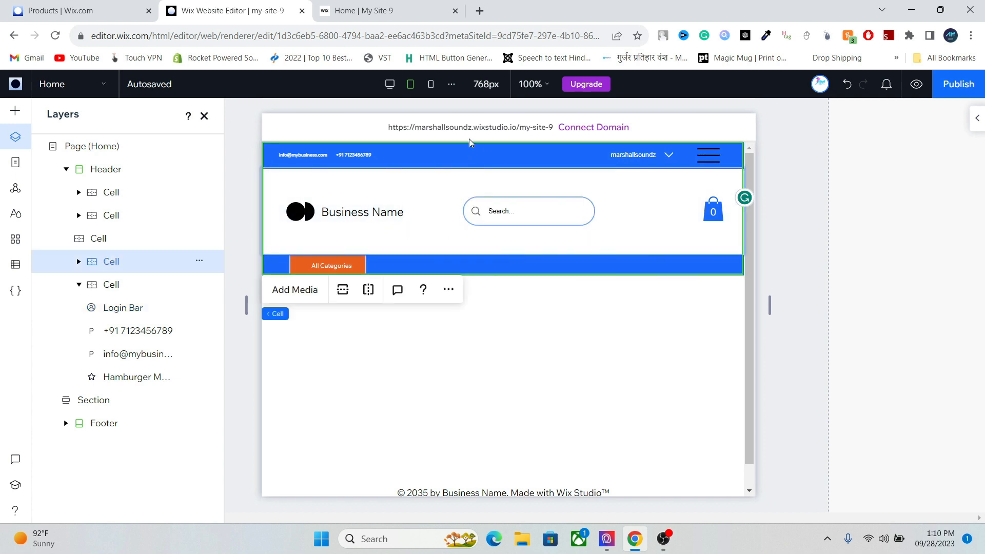
click(390, 85)
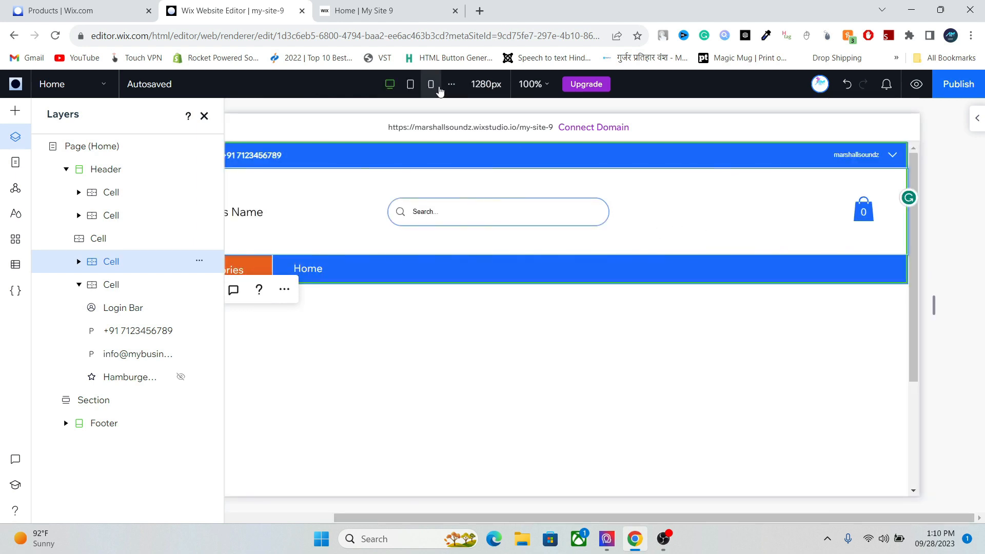
- On the Mobile layout, hide the Business Name text
click(435, 88)
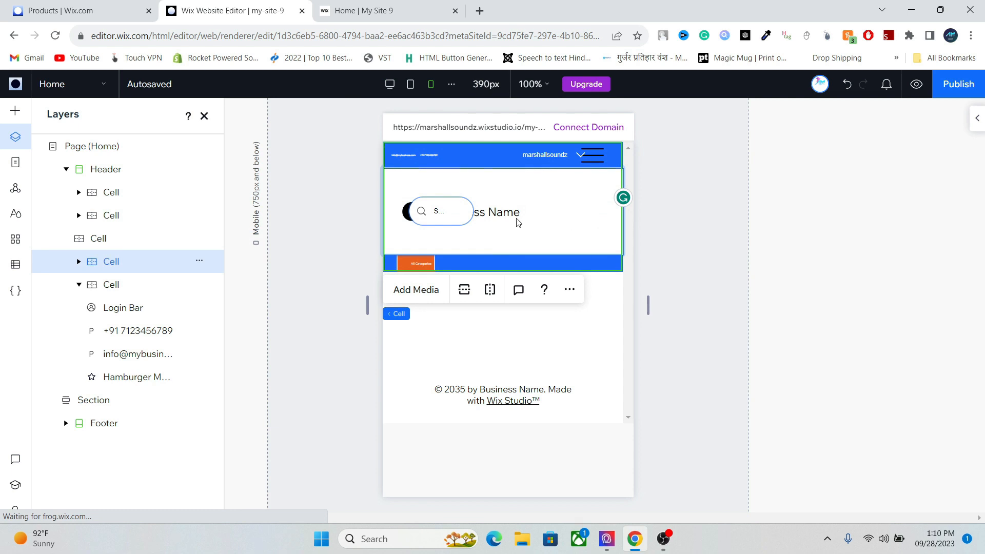
click(501, 211)
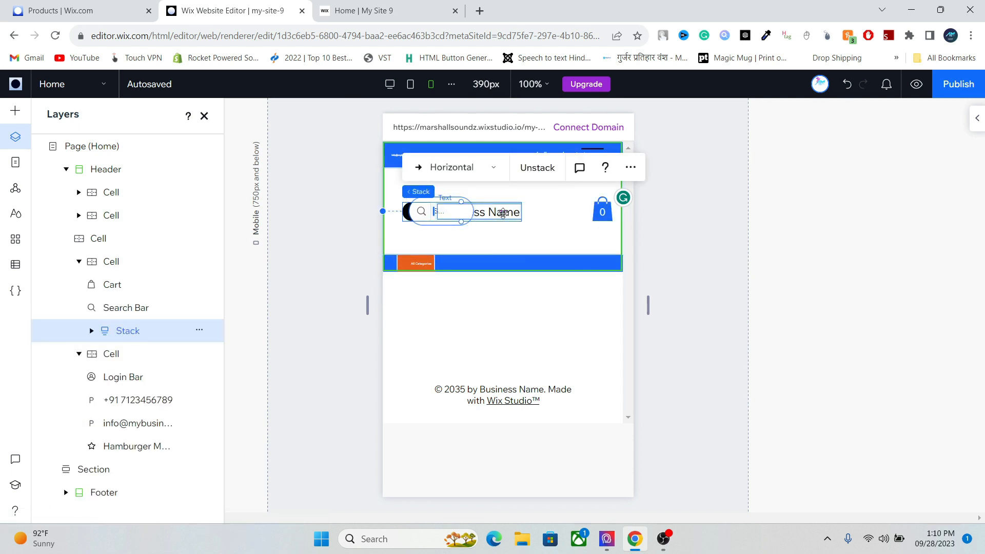
click(502, 213)
right_click(503, 213)
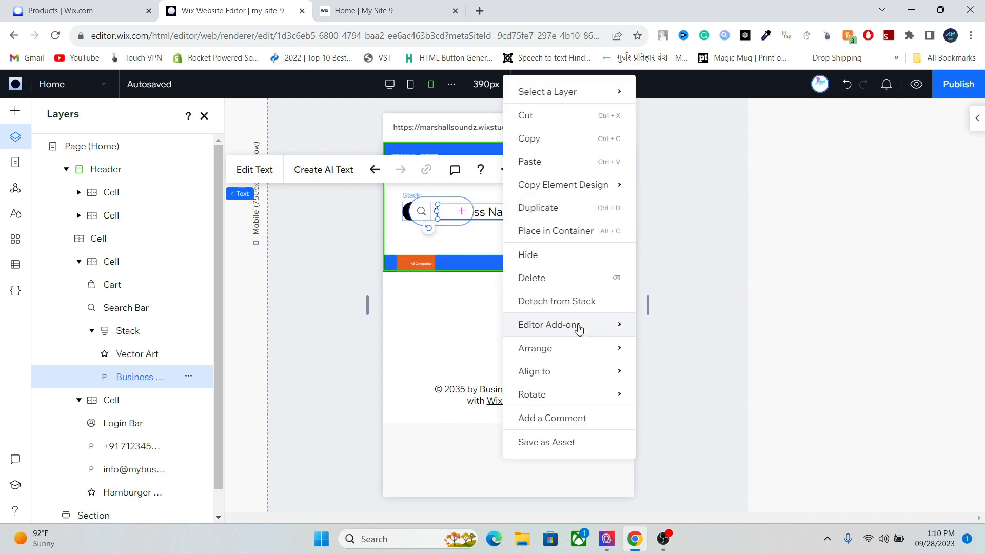
click(556, 254)
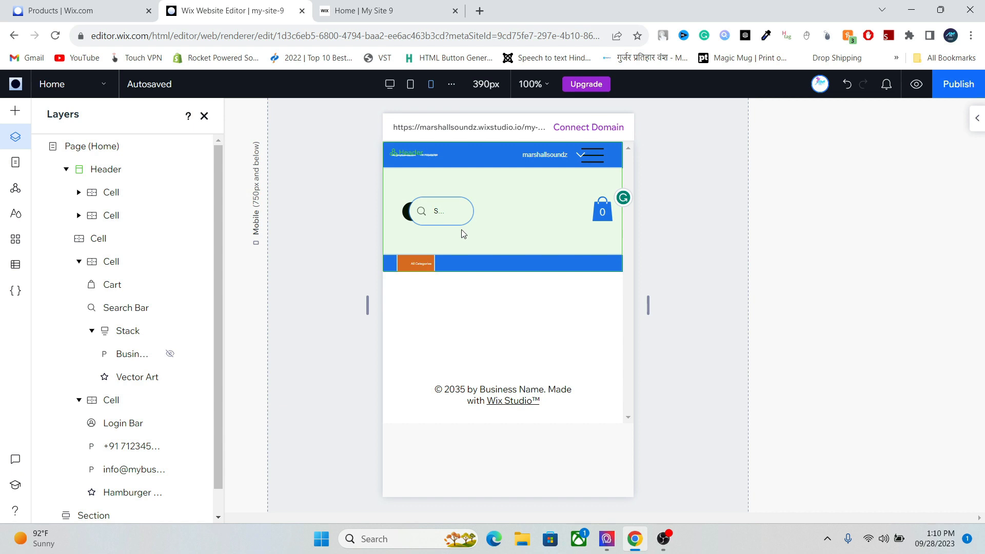
- Move the search bar to the middle of the mobile header and widen it slightly
click(434, 212)
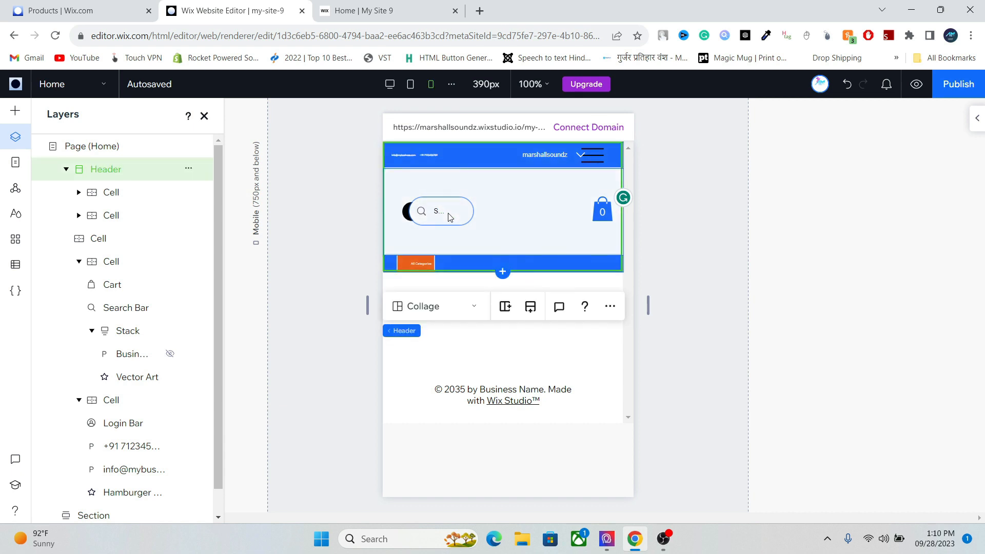
click(439, 214)
click(449, 216)
drag(444, 212, 531, 212)
drag(569, 208, 571, 208)
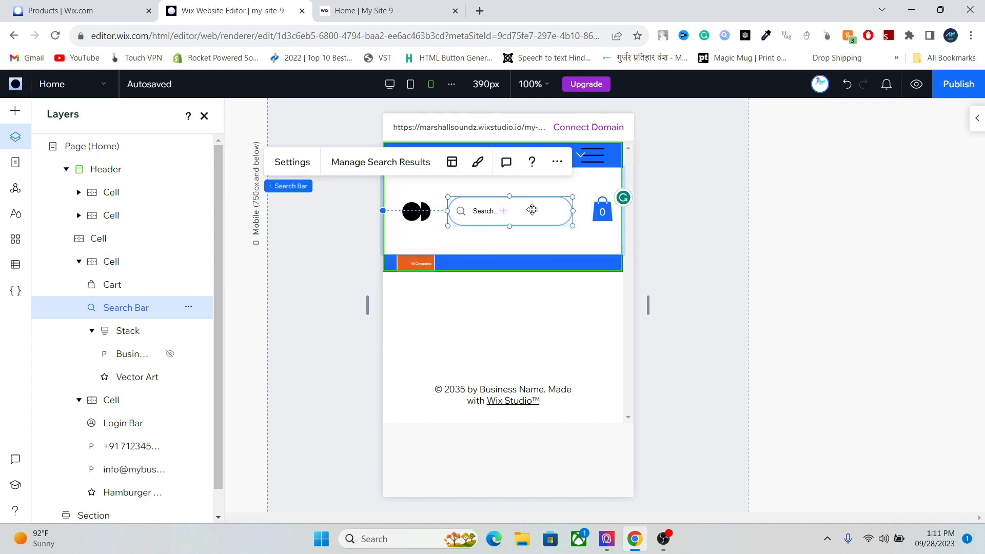
- Shift the login bar left inside the top strip
click(584, 151)
click(557, 152)
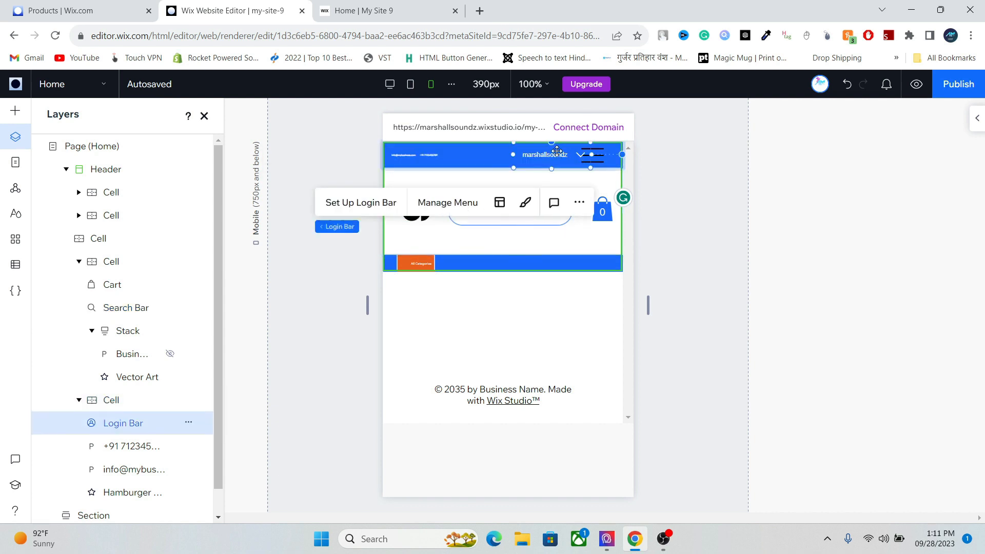
drag(550, 151, 527, 152)
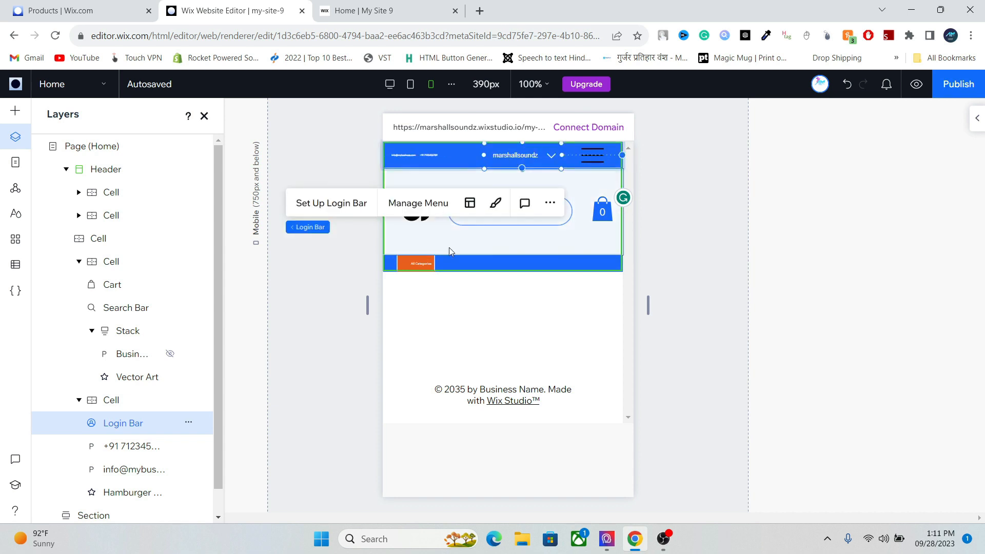
click(421, 270)
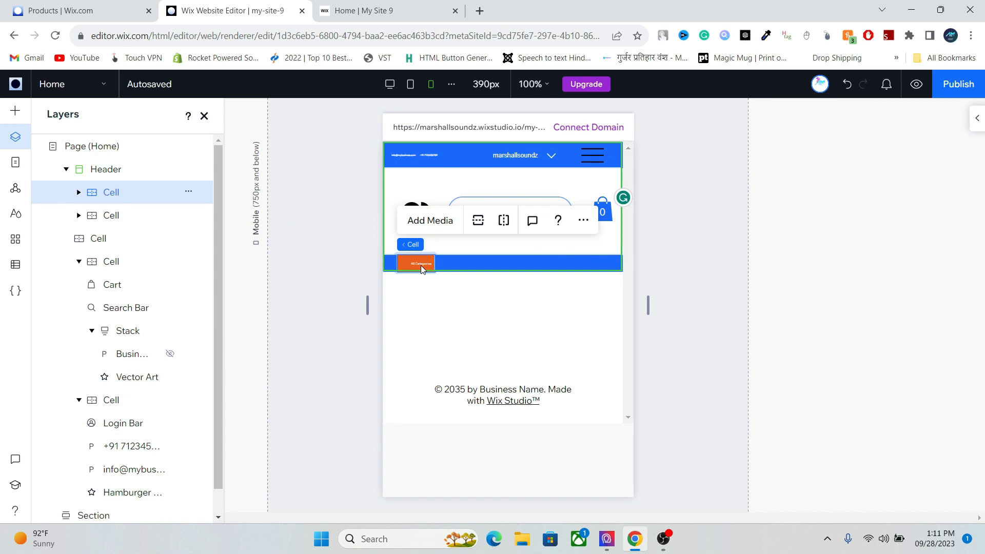
- On Desktop, set the email and phone texts' responsive behavior to Fixed
click(387, 86)
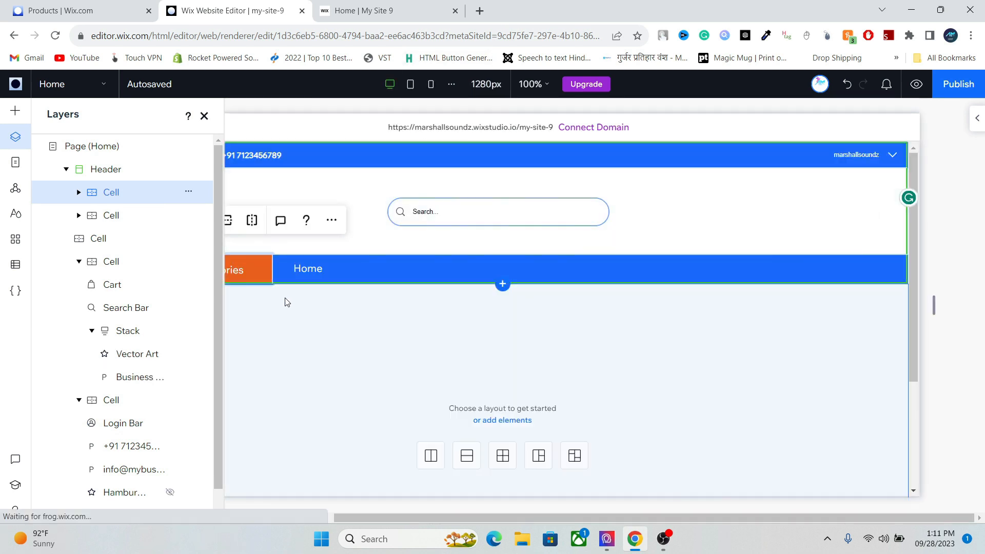
click(284, 301)
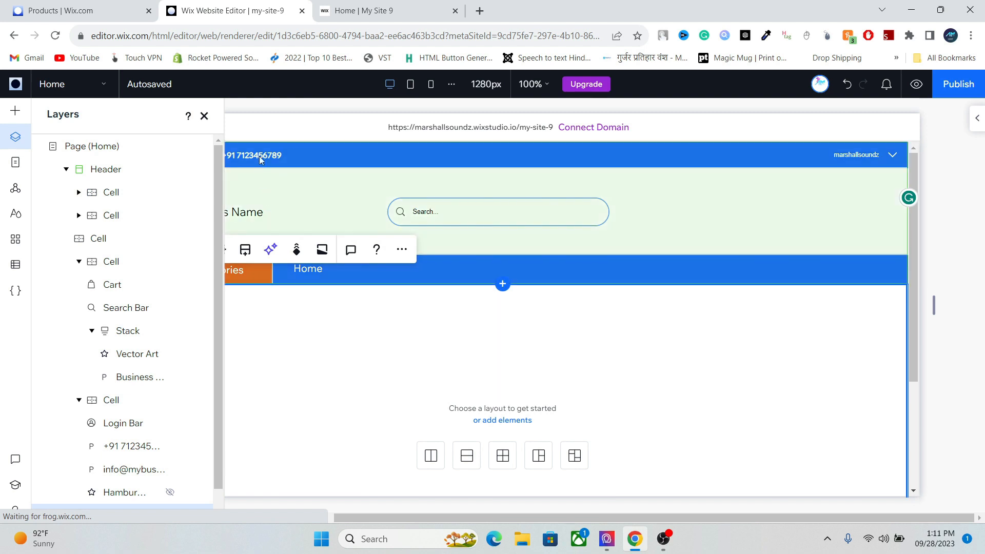
click(204, 117)
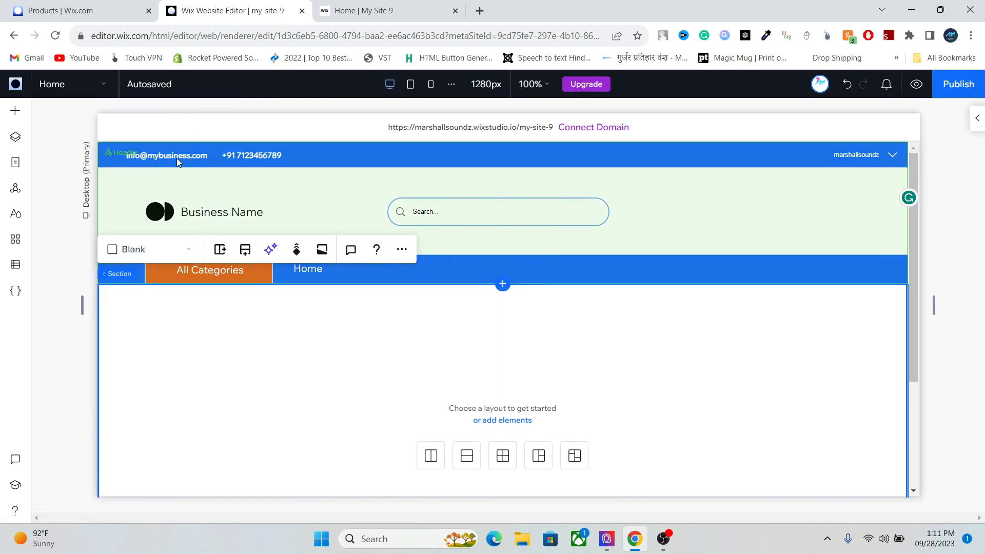
click(177, 158)
click(186, 155)
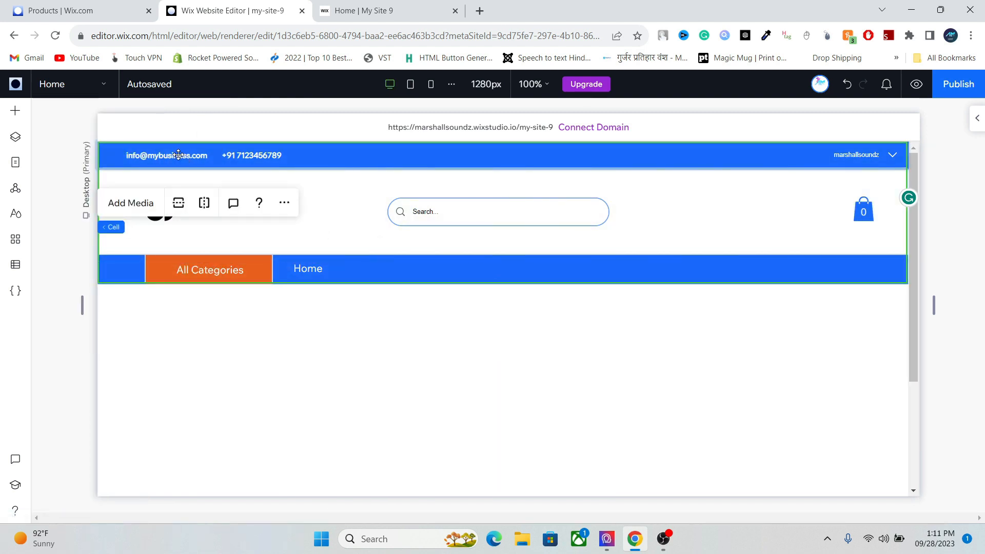
click(187, 155)
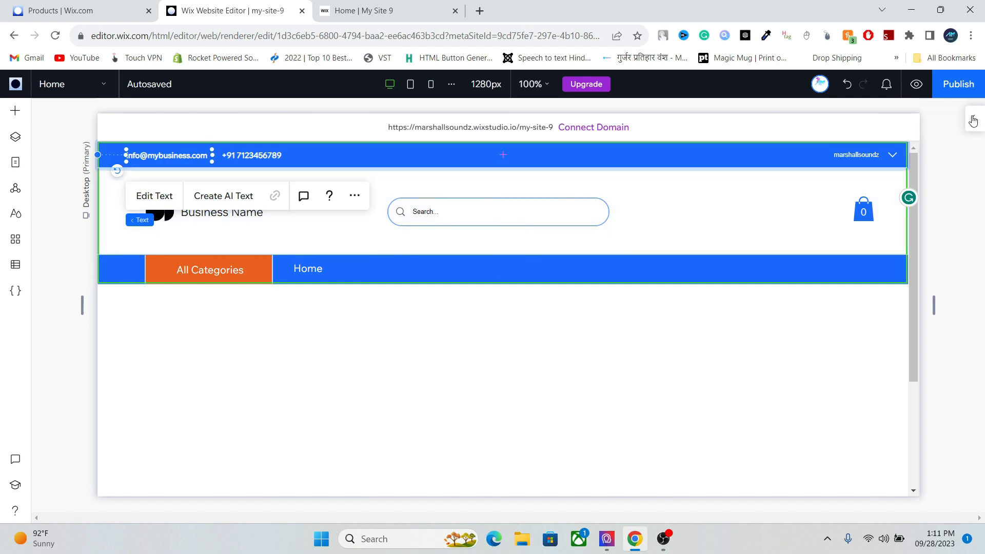
click(976, 118)
click(892, 307)
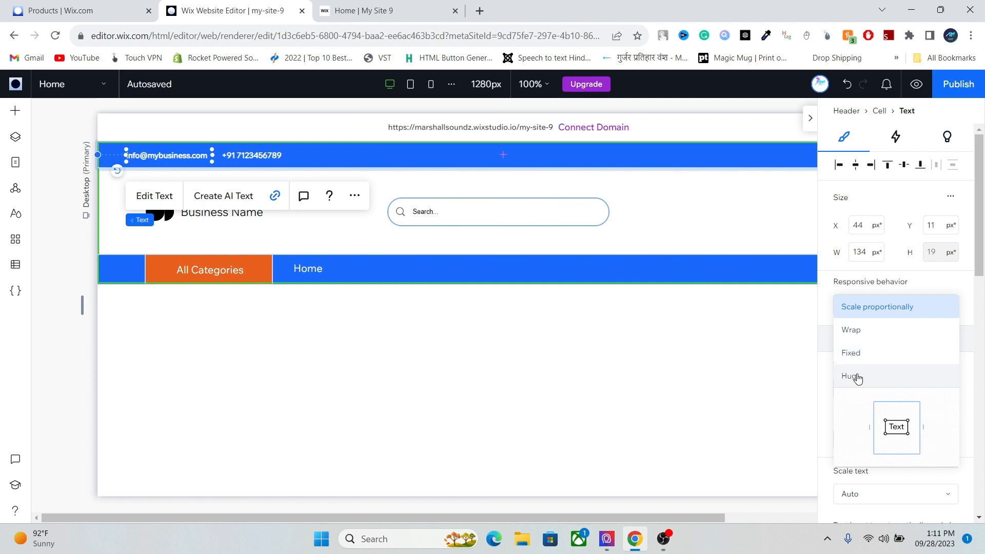
click(858, 354)
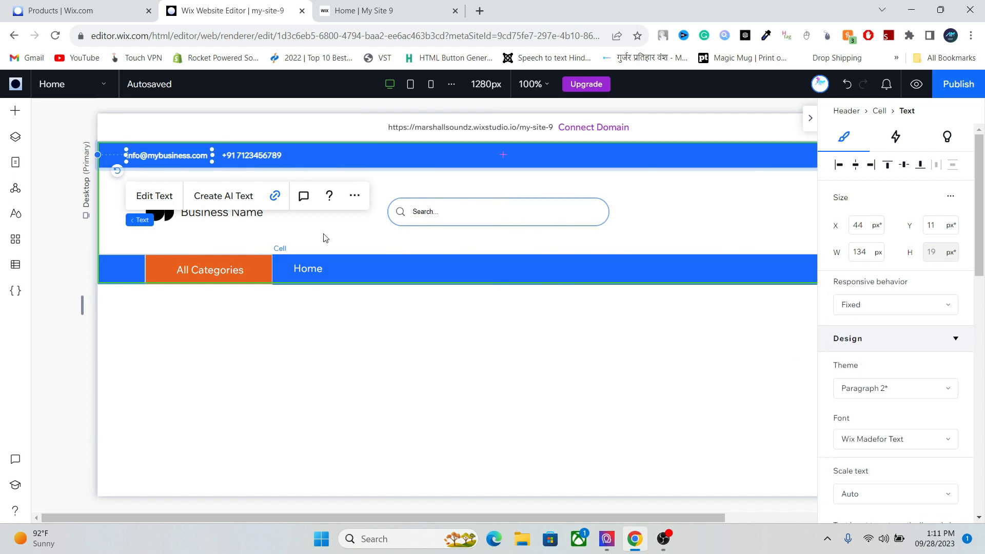
click(255, 155)
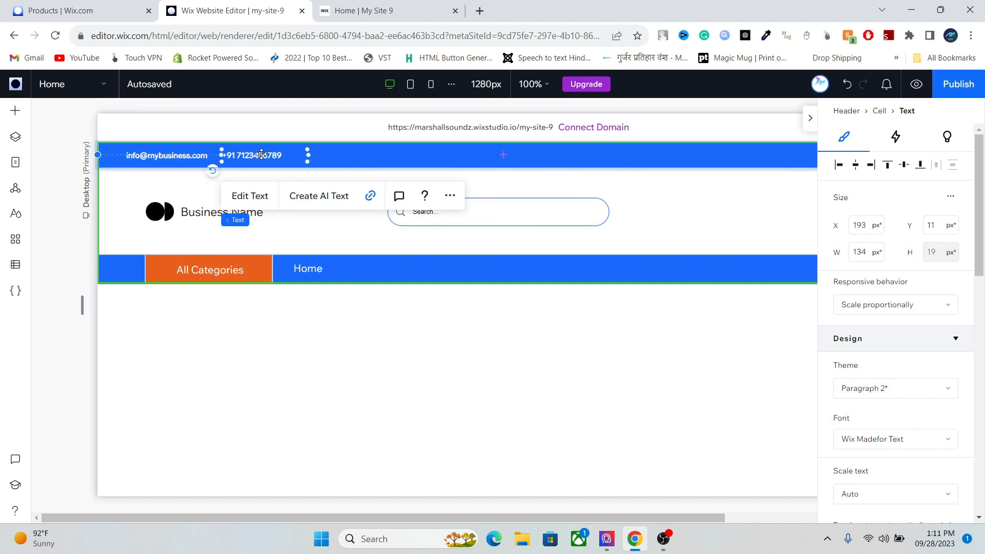
click(903, 308)
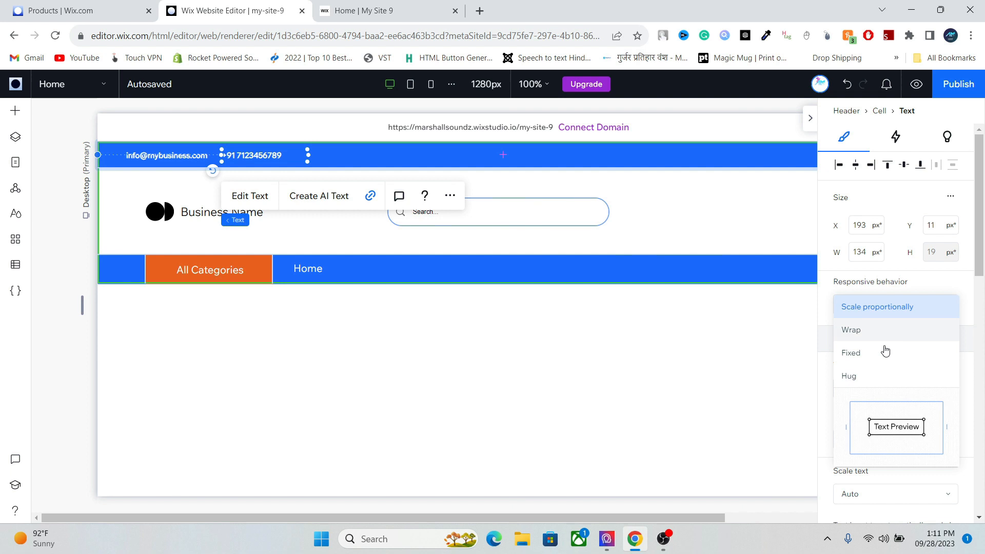
click(865, 353)
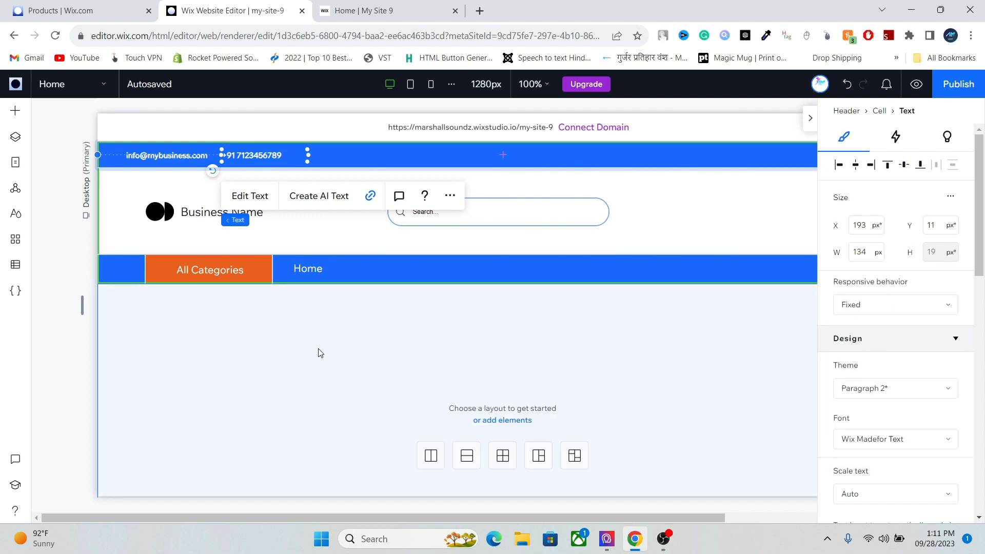
- Set the All Categories horizontal menu's responsive behavior to Fixed width
click(214, 270)
click(208, 268)
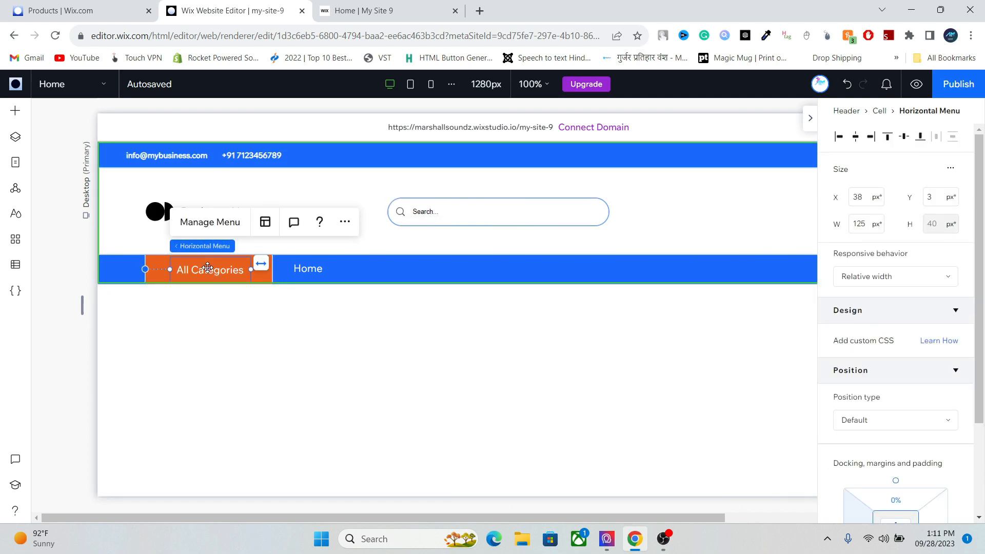
click(918, 277)
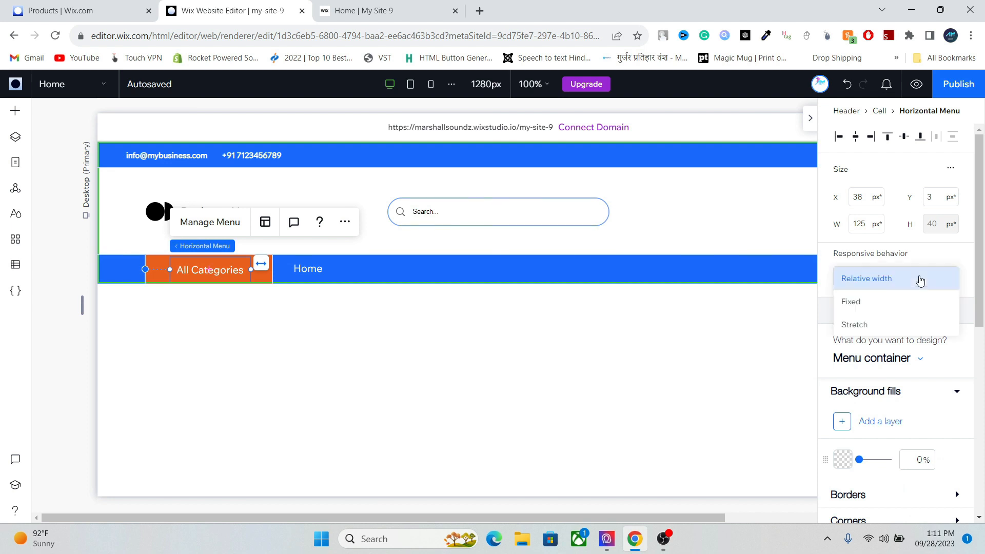
click(899, 305)
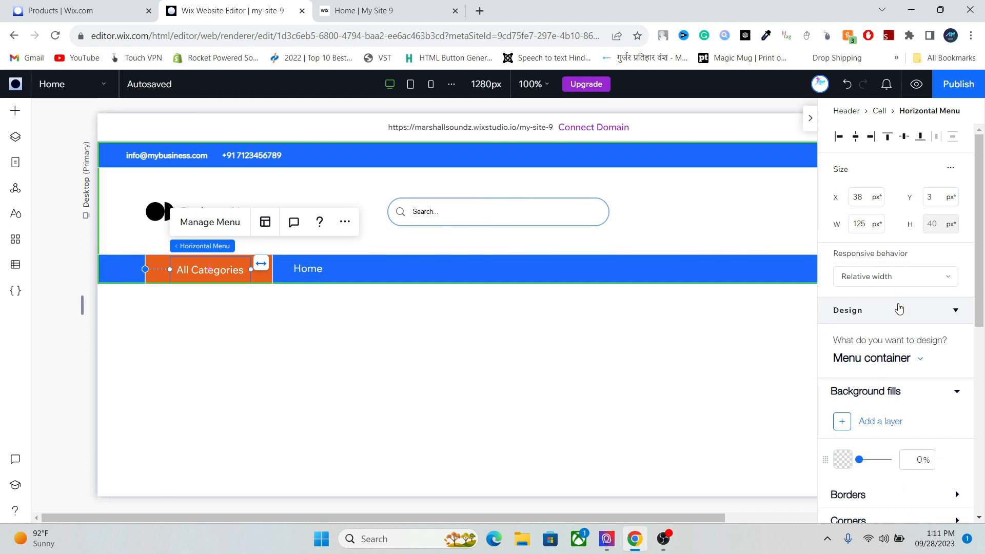
click(250, 155)
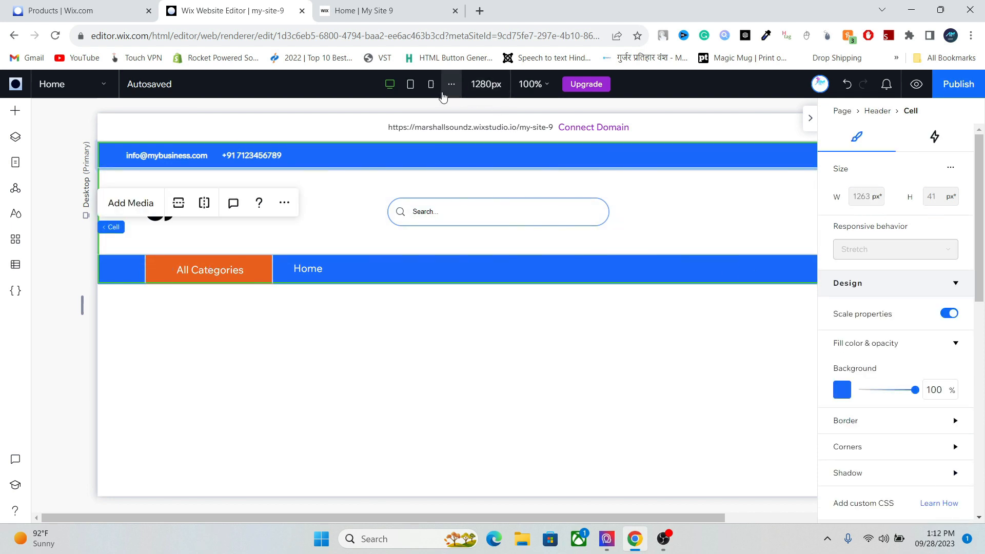
- On the Mobile layout, set the email text to 6px and reposition it
click(430, 84)
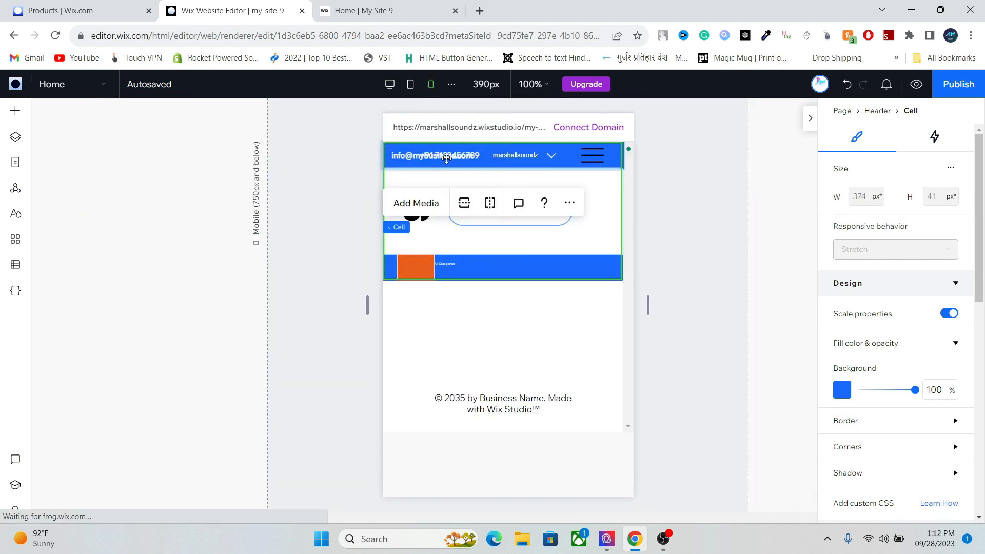
click(446, 156)
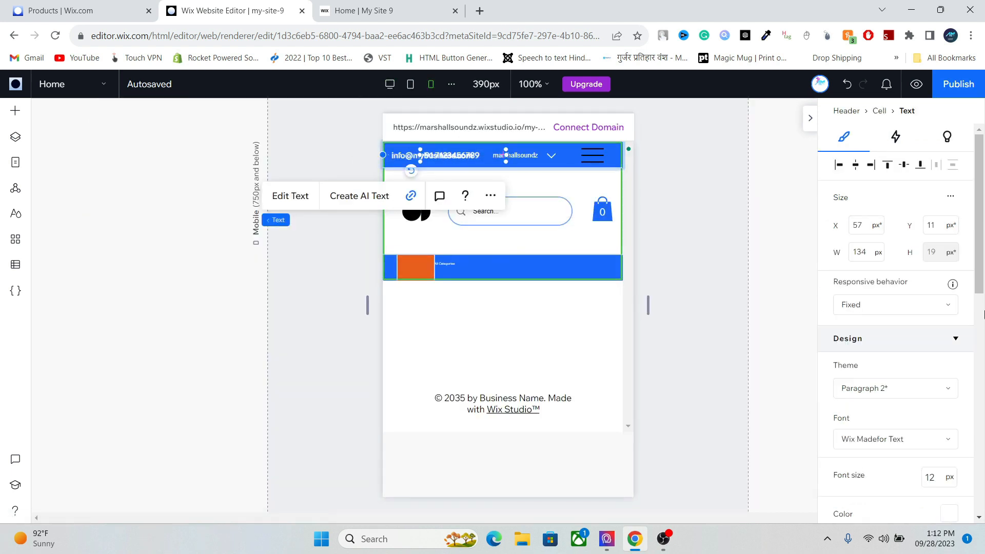
scroll(967, 354, down, 4)
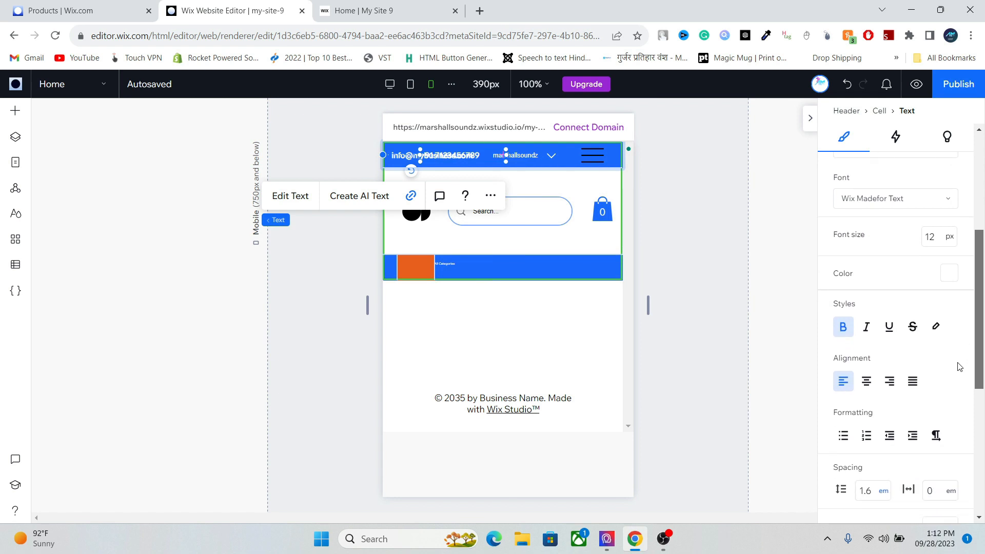
scroll(966, 333, up, 2)
click(930, 317)
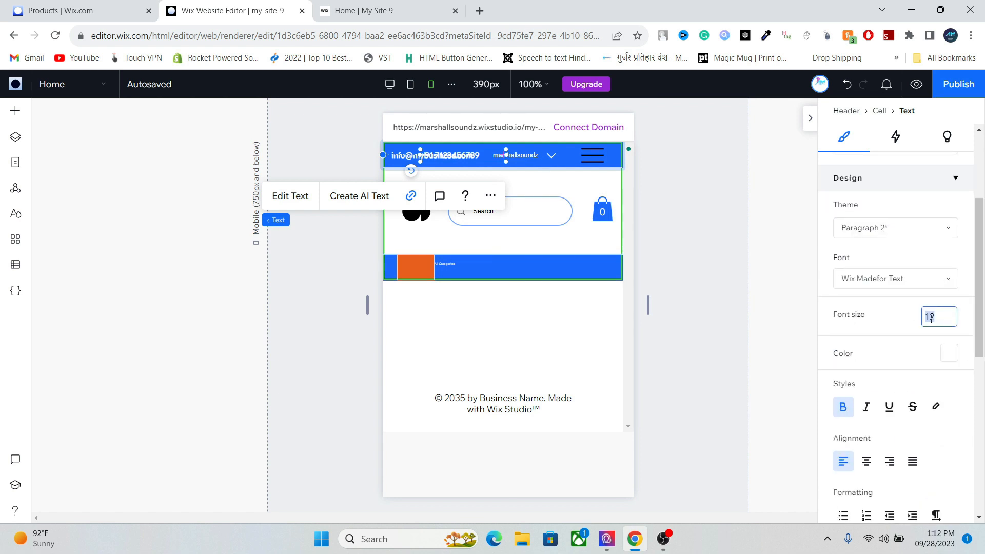
text(6)
key(Return)
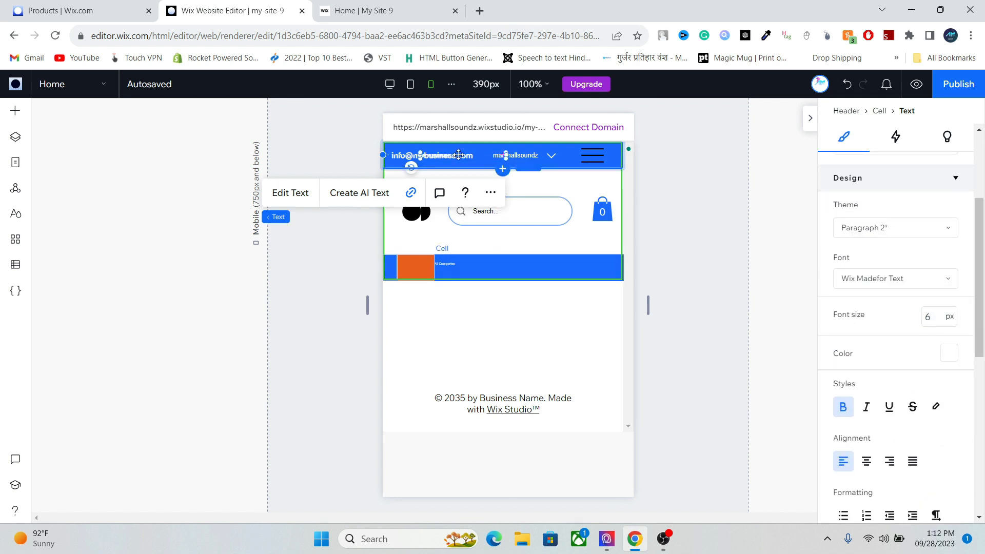
drag(462, 156, 409, 162)
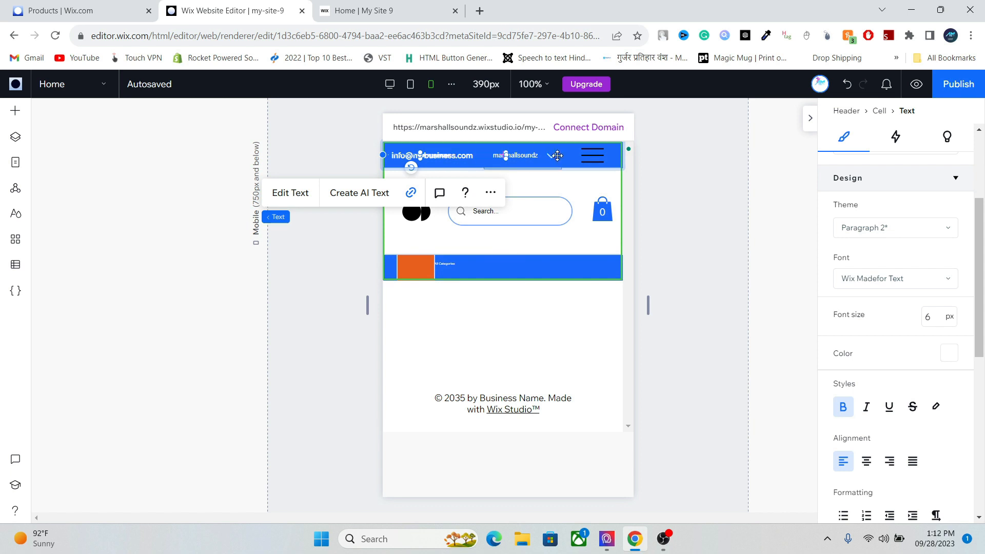
- Delete the hamburger menu from all breakpoints
click(532, 157)
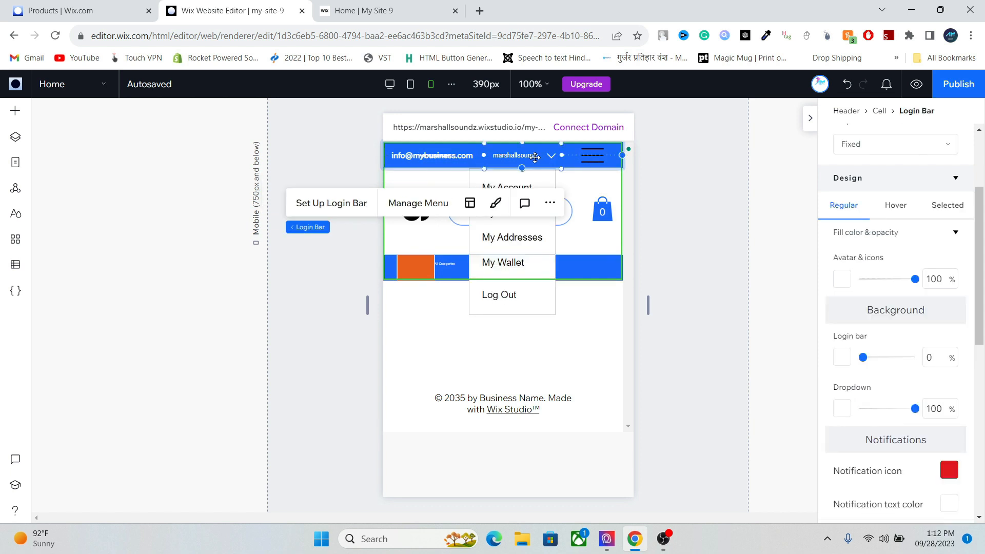
click(460, 157)
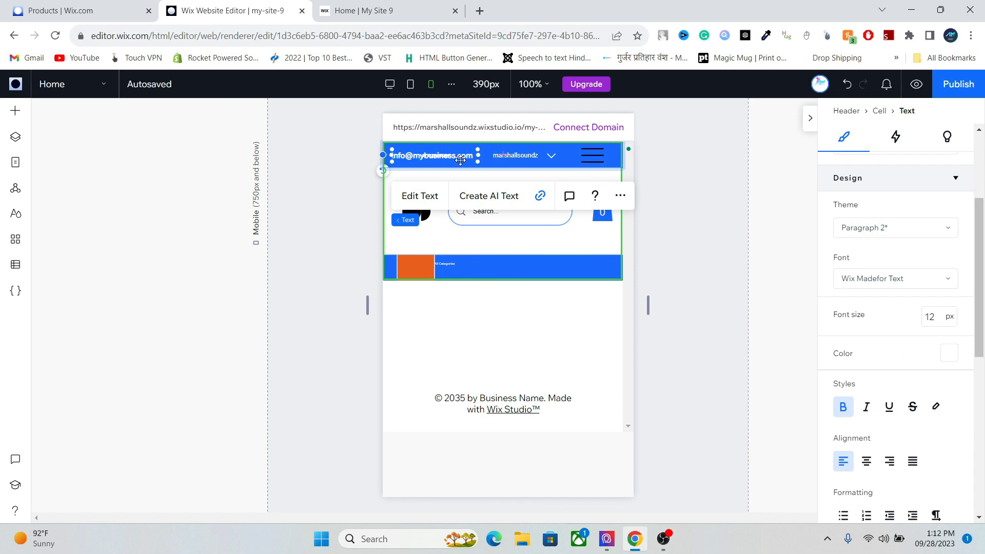
click(588, 156)
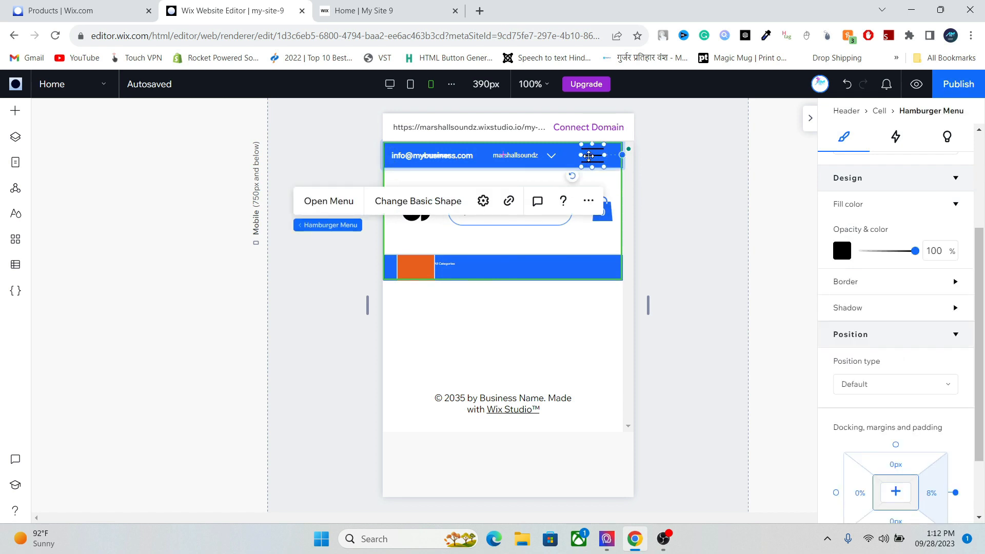
key(Delete)
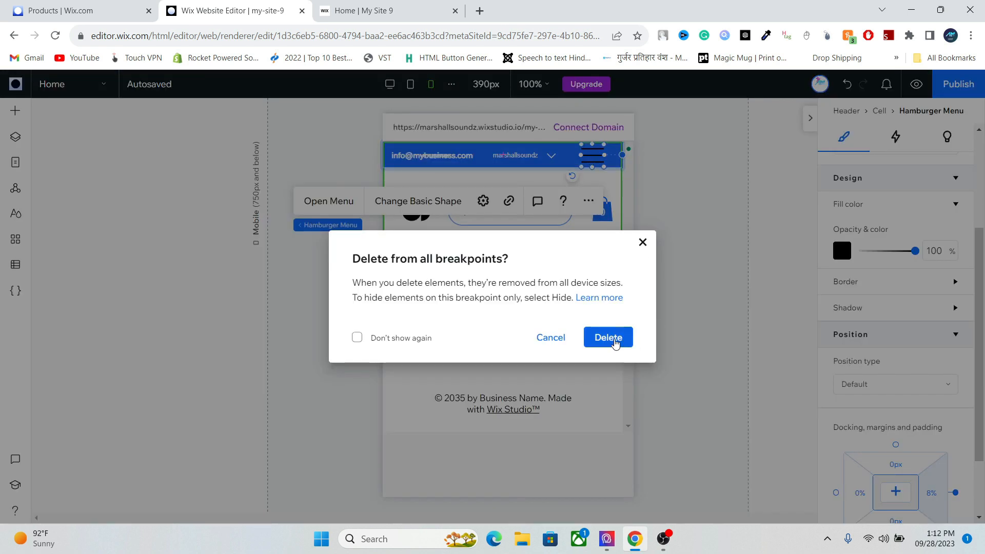
click(615, 342)
- Move the login bar to the right edge, email rightward, and phone number to the left
click(565, 153)
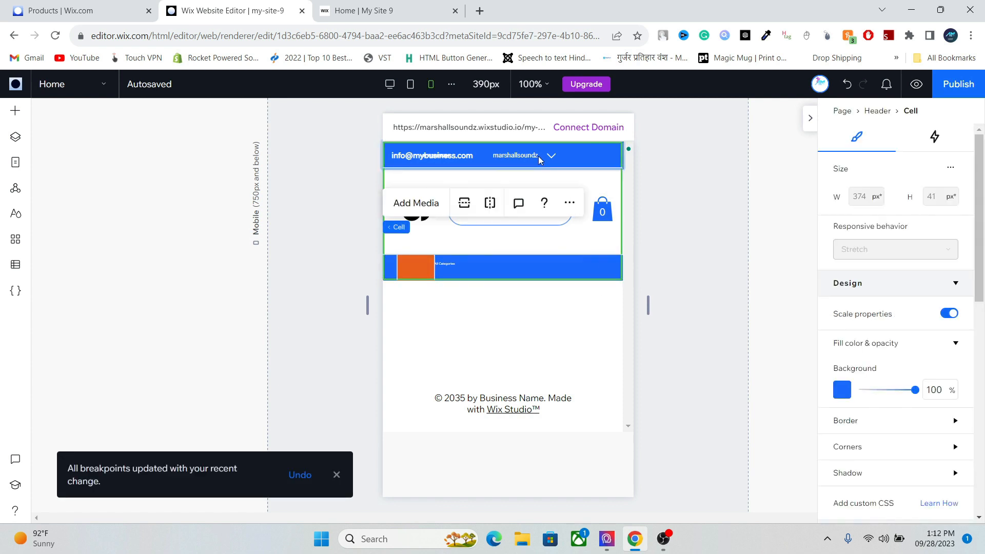
click(565, 152)
drag(565, 151, 590, 154)
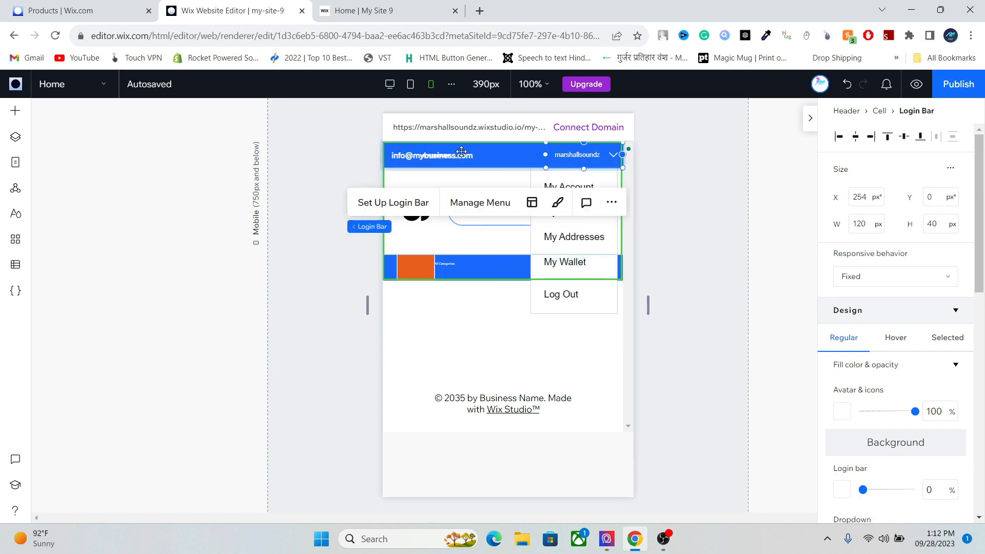
click(479, 154)
drag(479, 154, 530, 151)
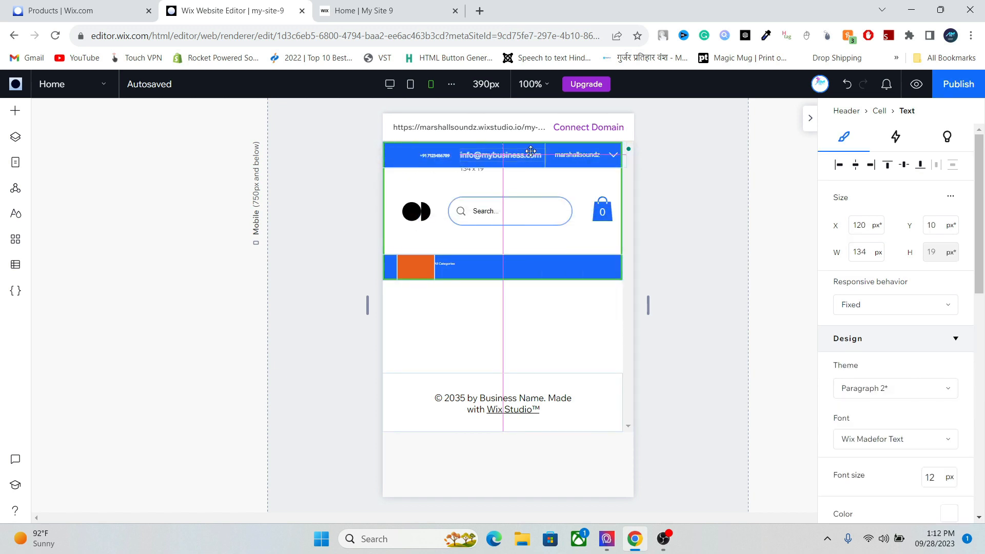
click(428, 153)
drag(419, 154, 407, 155)
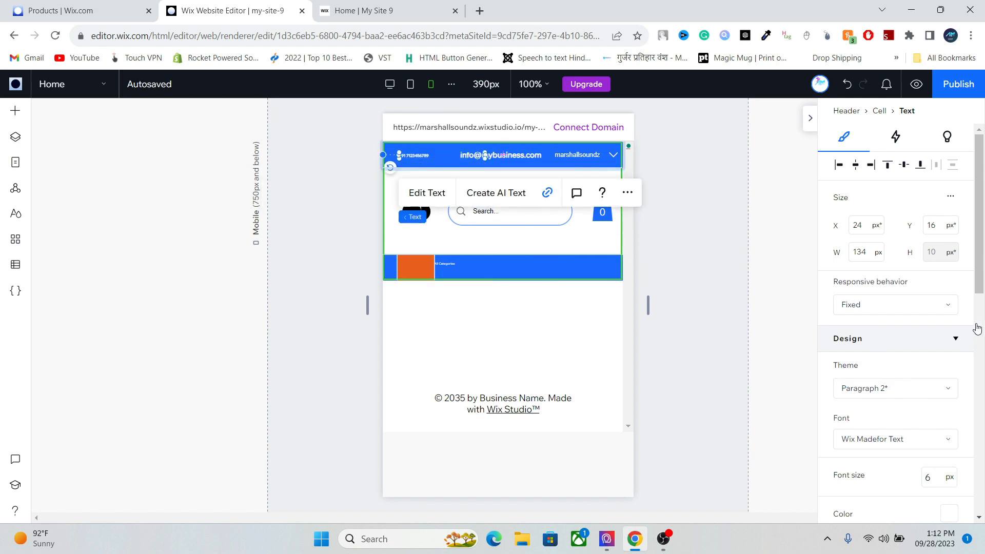
- Set the phone number's font size to 10px
drag(980, 278, 976, 365)
click(931, 257)
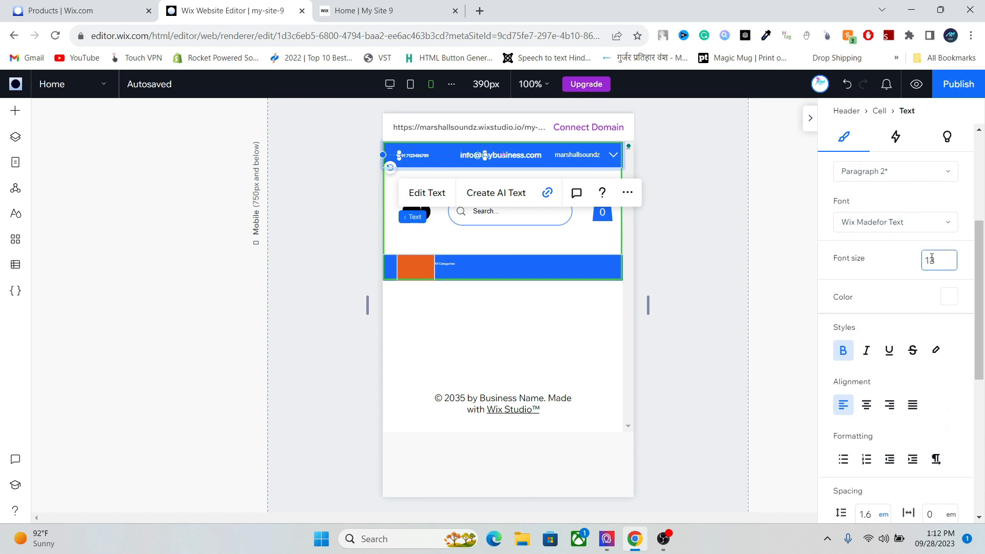
key(Return)
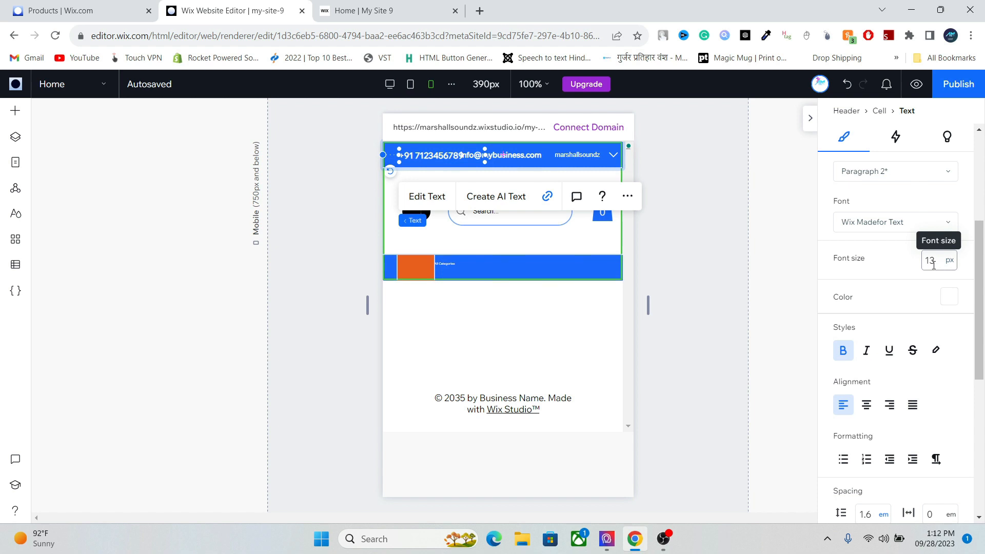
click(932, 265)
text(10)
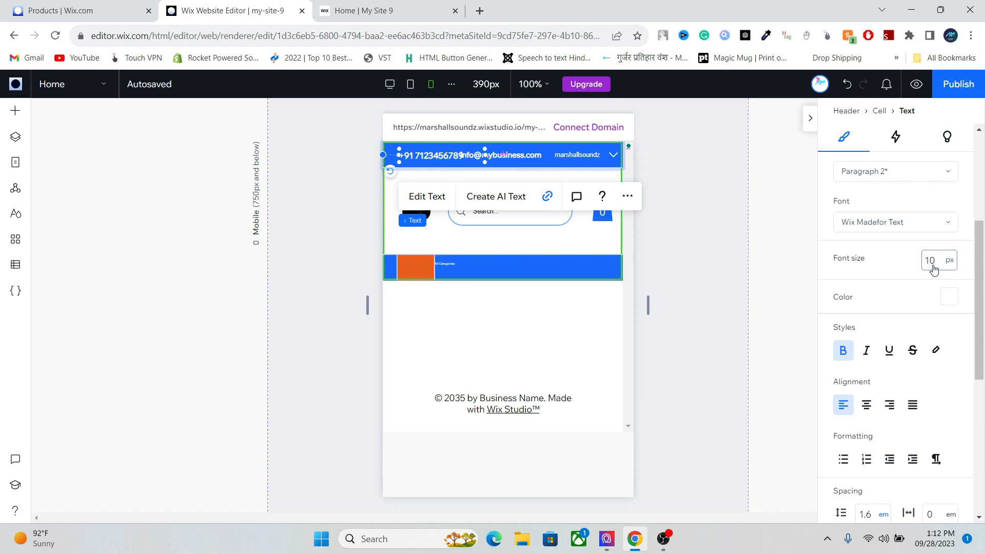
key(Return)
- Set the email text's font size to 10px
click(524, 155)
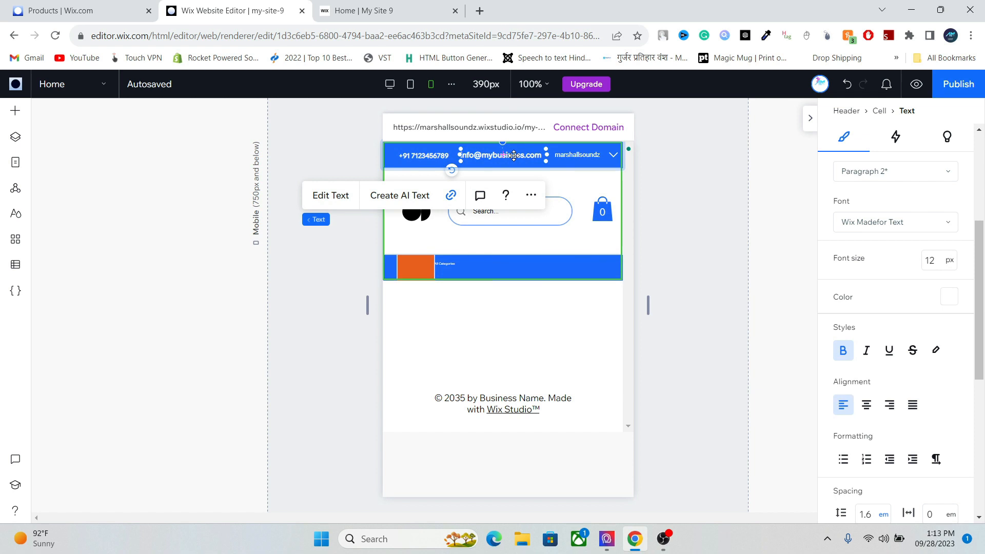
double_click(514, 155)
click(932, 259)
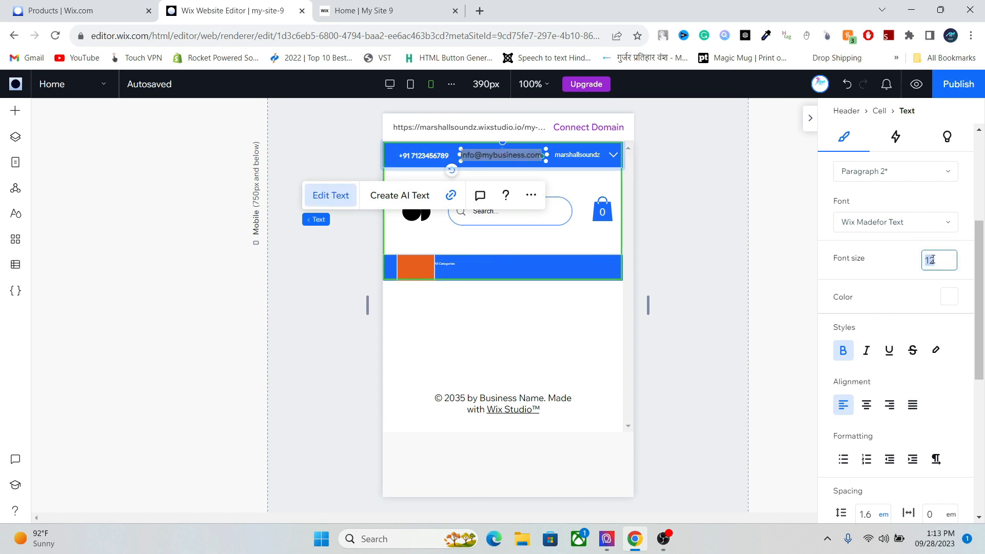
text(10)
key(Return)
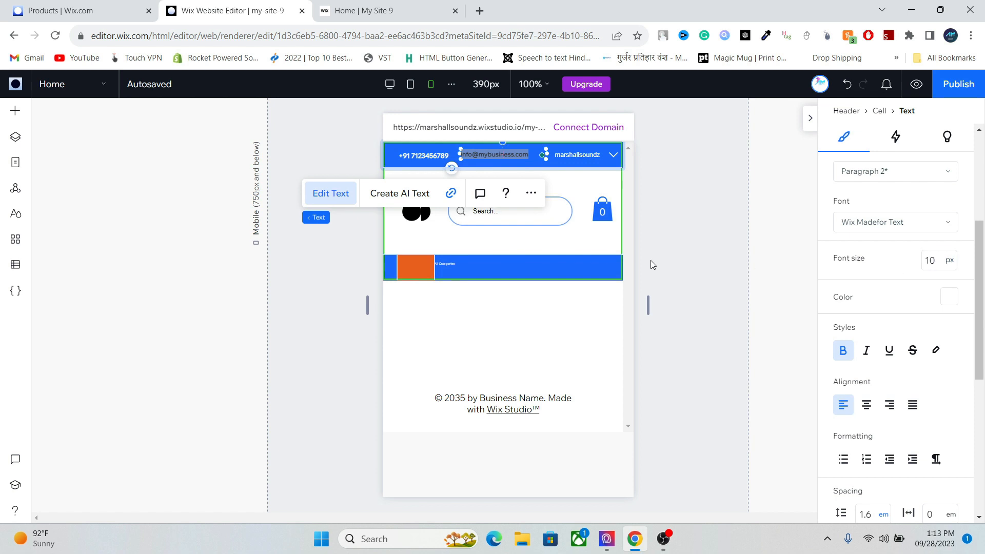
click(505, 158)
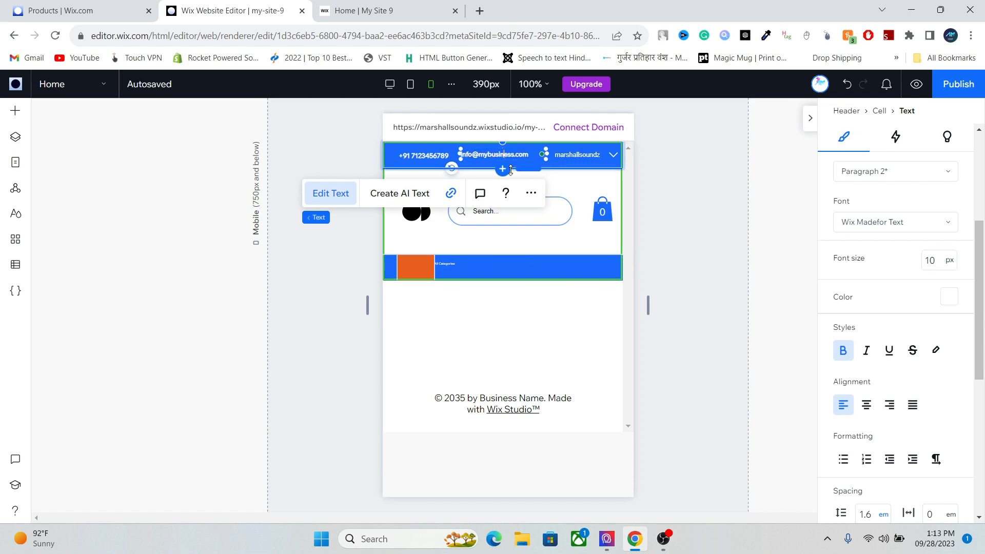
- Nudge the email text into place in the top bar and select the header
click(425, 155)
click(500, 157)
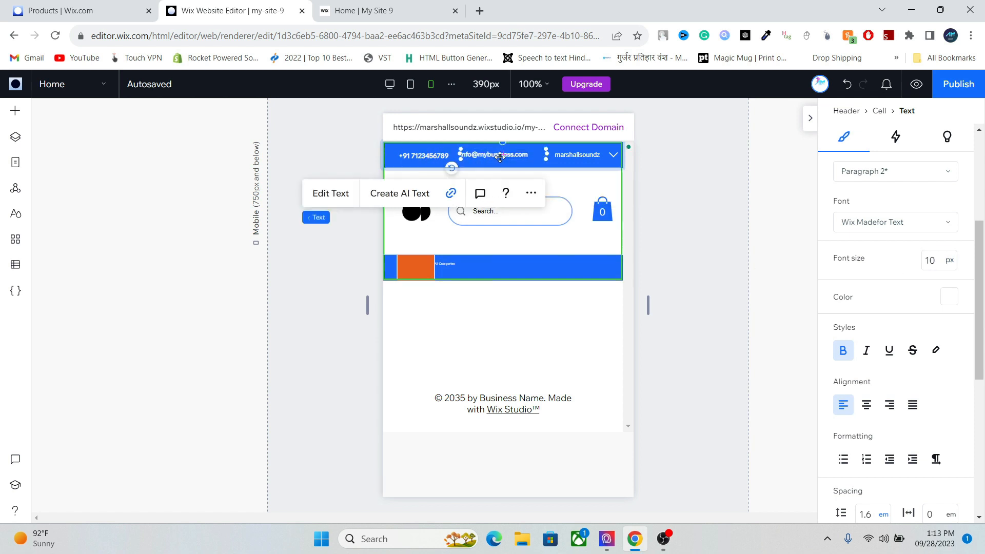
drag(500, 160, 500, 157)
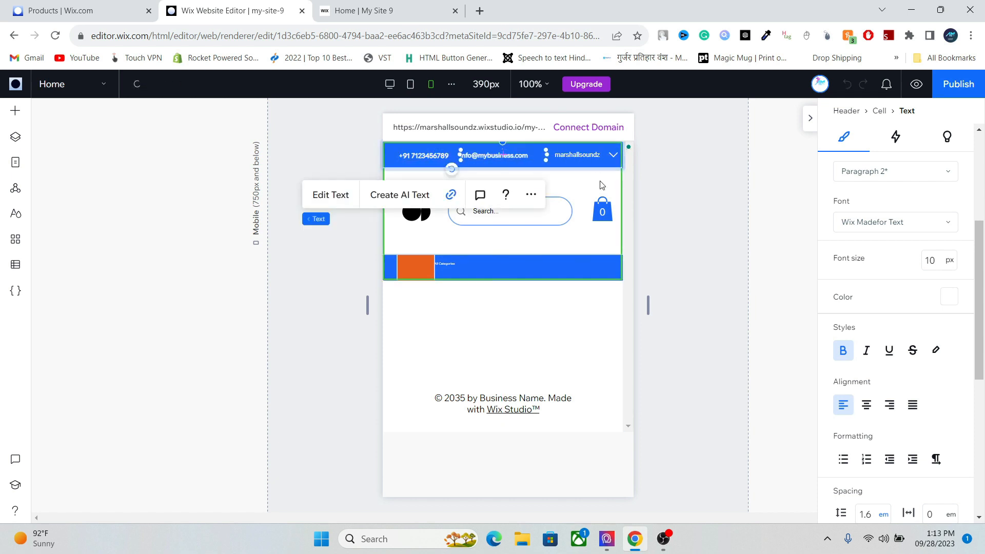
click(579, 228)
click(439, 264)
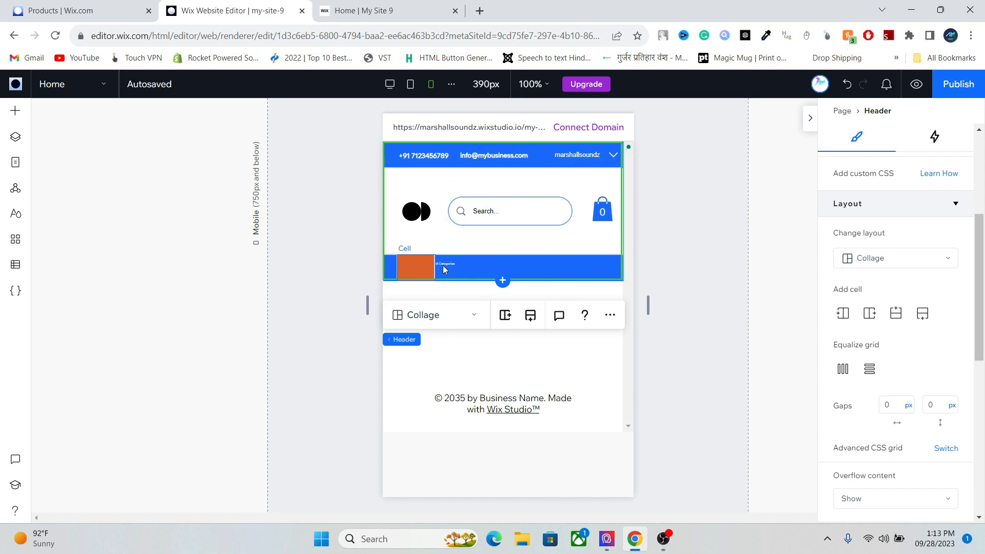
- Select the horizontal menu in the orange cell and set its responsive behavior to Stretch
click(444, 269)
click(444, 263)
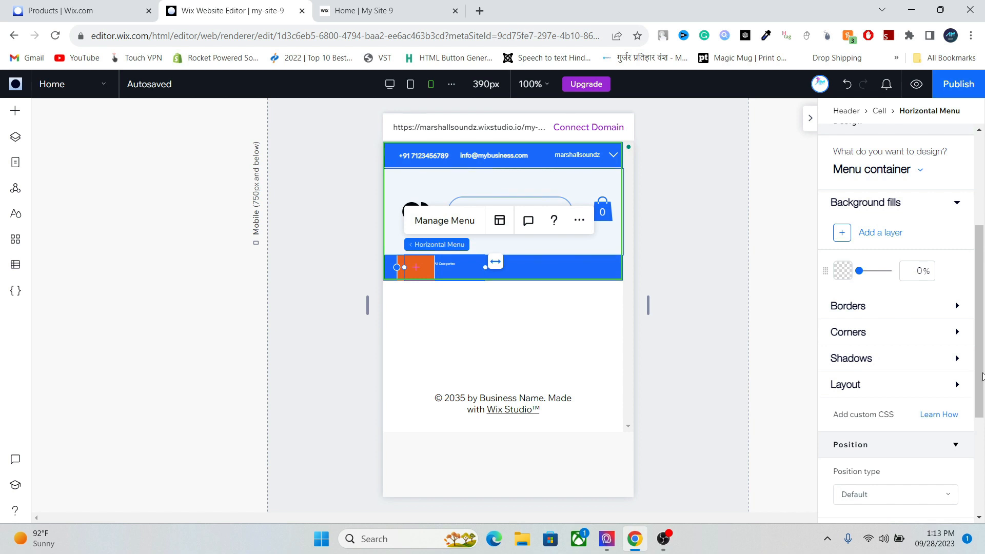
drag(978, 410, 982, 339)
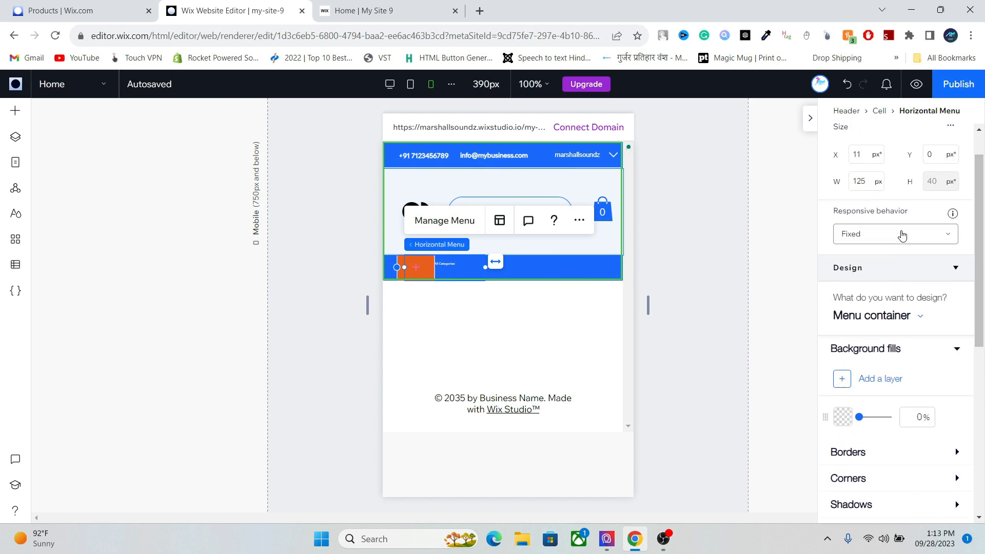
click(898, 234)
click(876, 259)
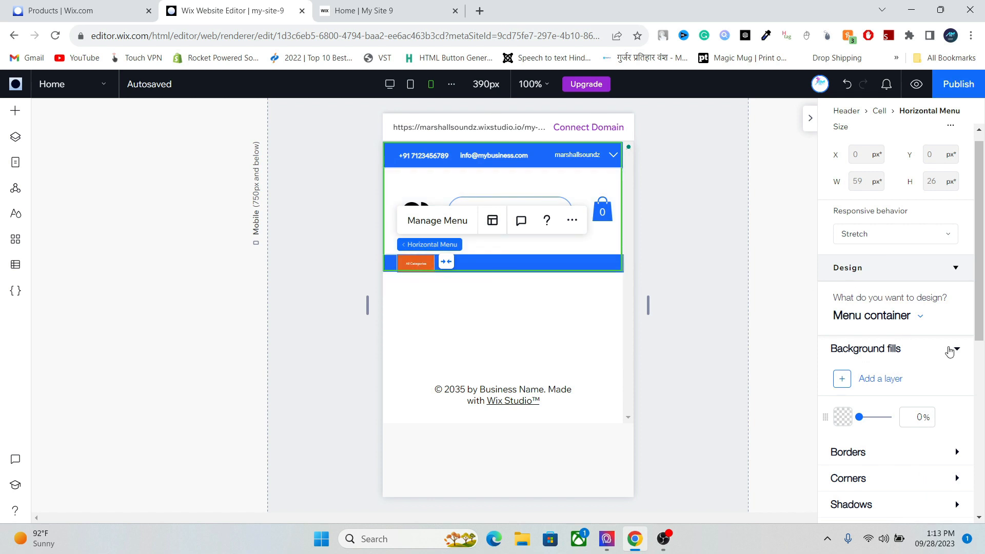
- Set the menu items' text font size to 10
click(899, 318)
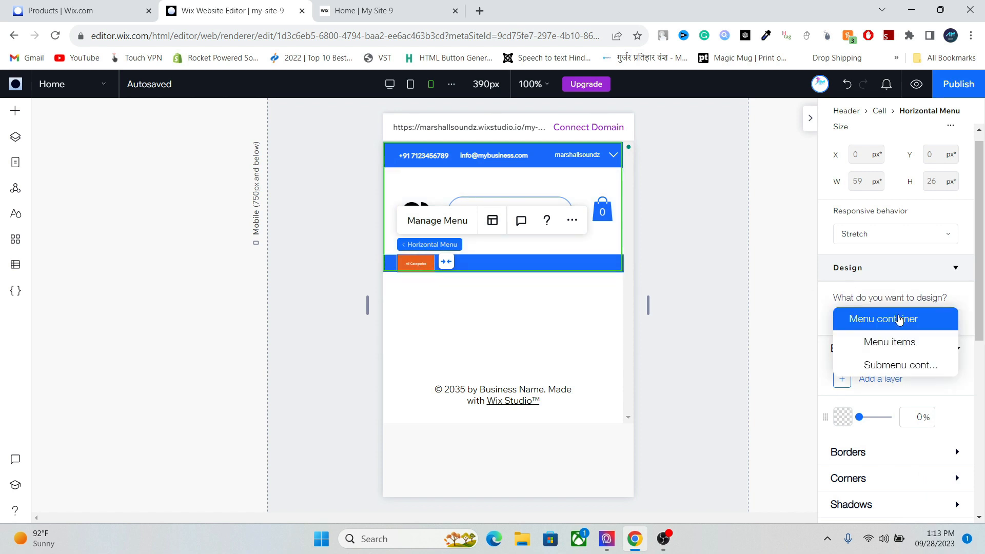
click(901, 343)
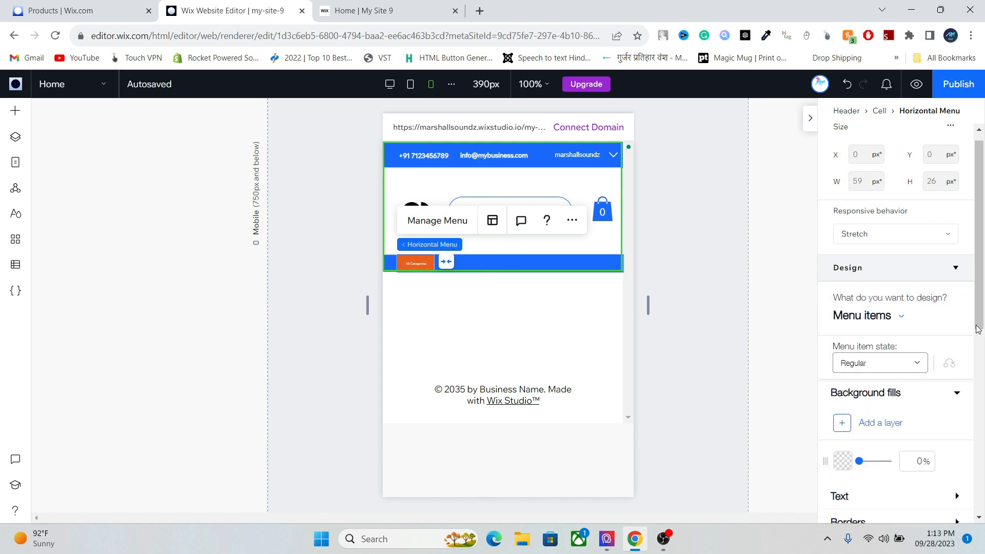
scroll(954, 328, down, 3)
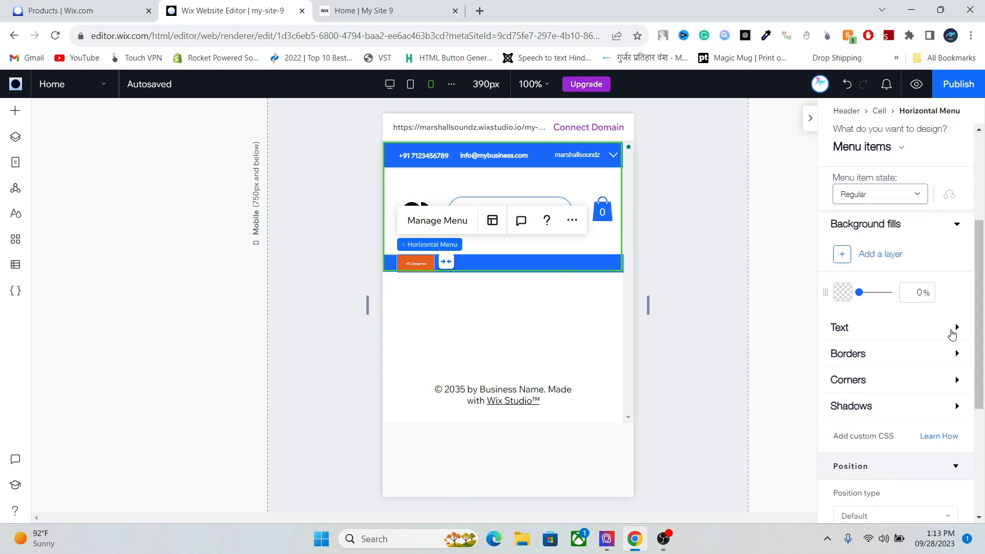
click(953, 331)
scroll(976, 333, down, 1)
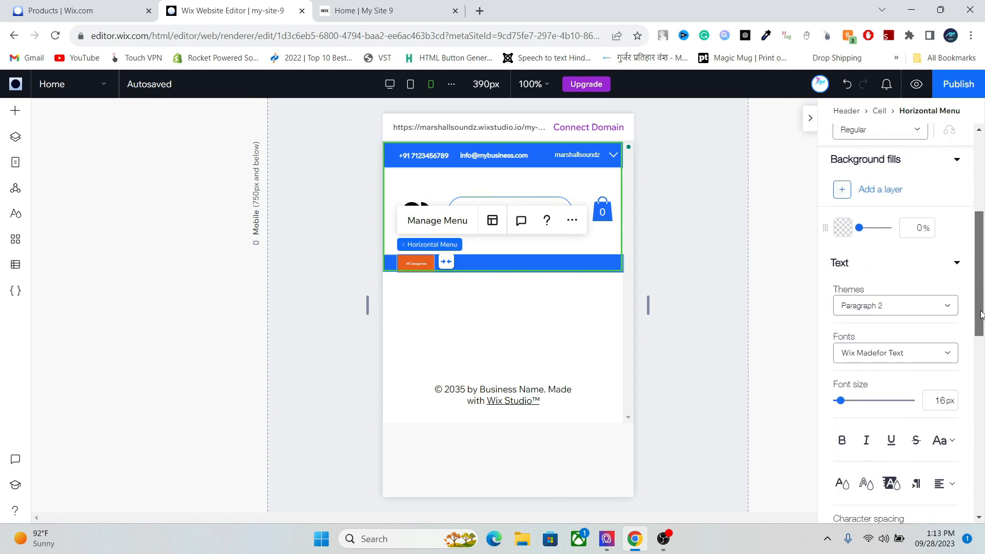
click(934, 401)
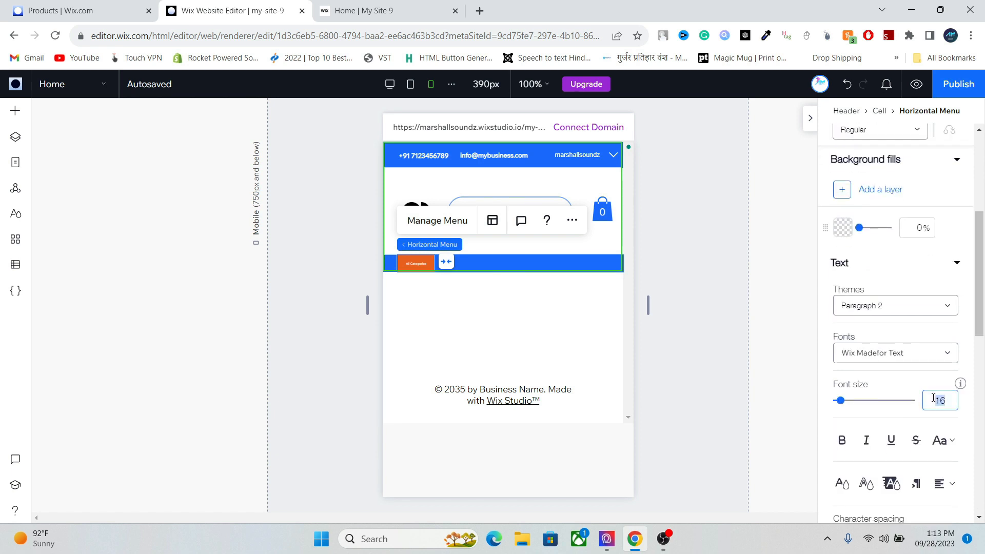
text(20)
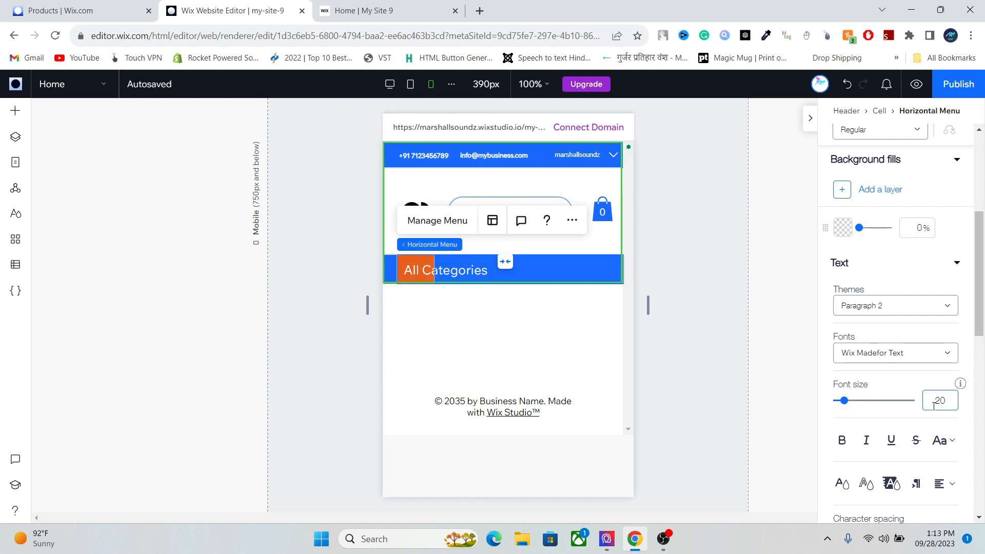
text(10)
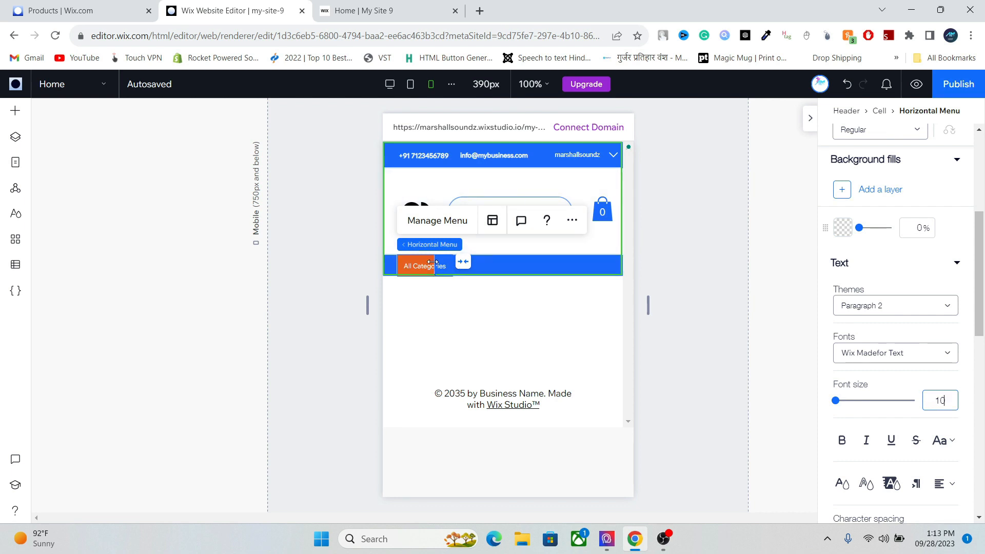
- Inspect the header's middle cell and the search bar centered inside it
click(461, 260)
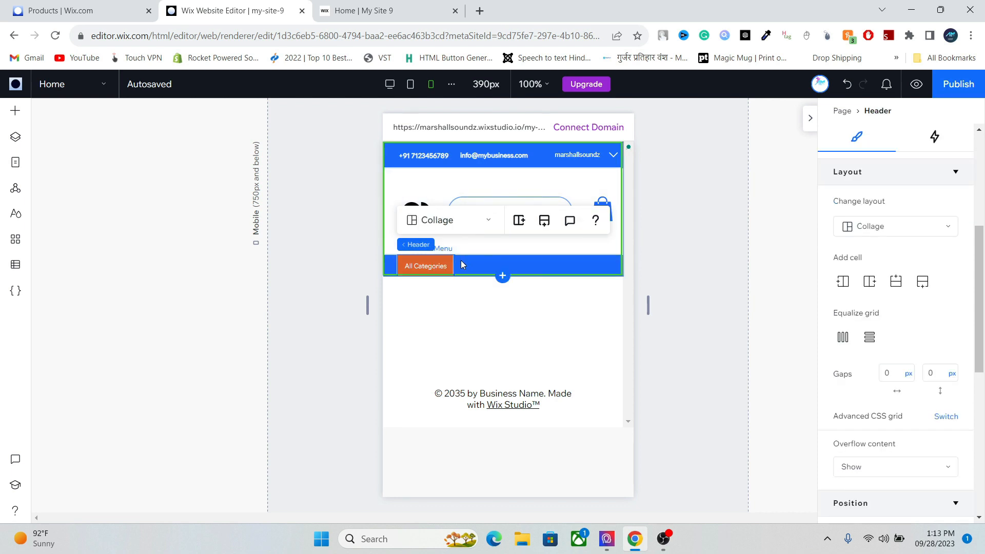
click(507, 248)
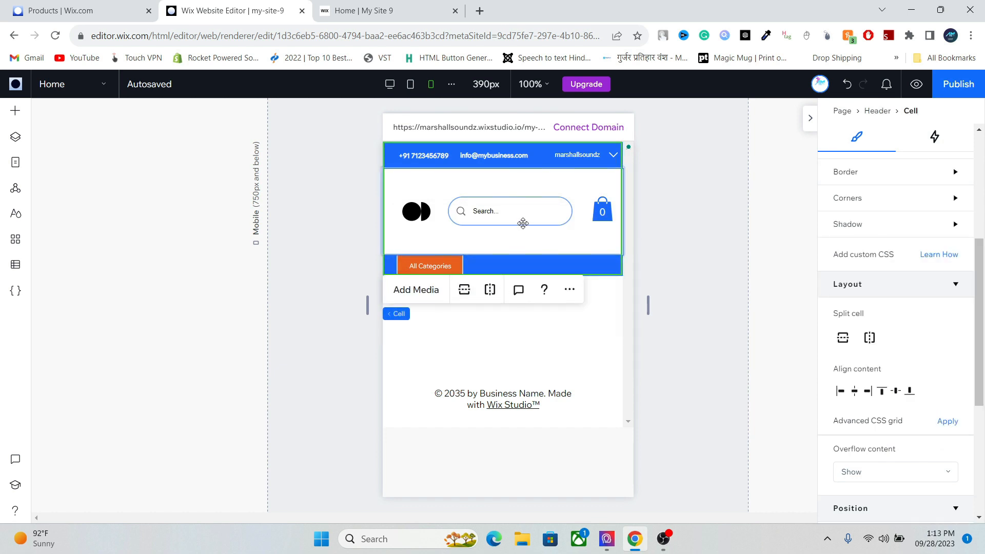
click(514, 217)
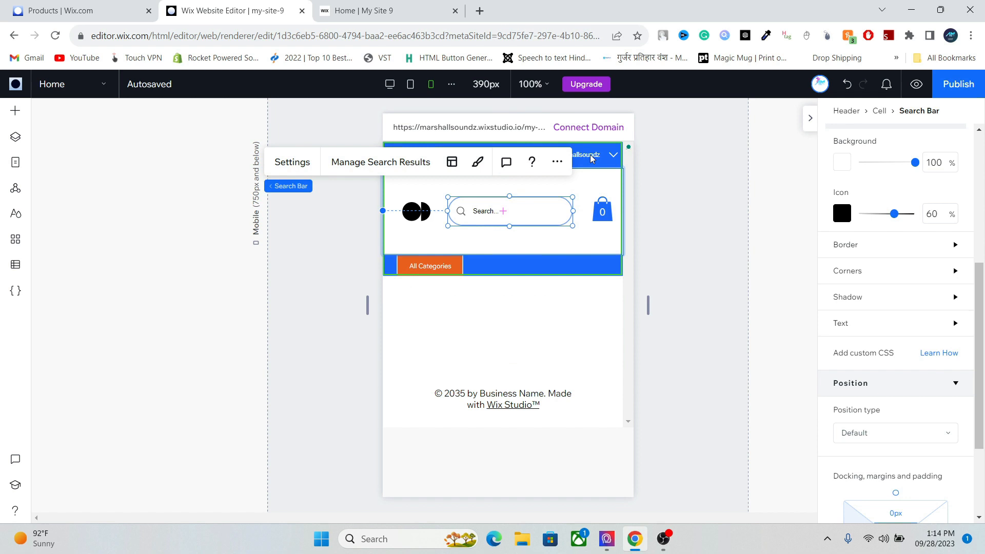
click(593, 174)
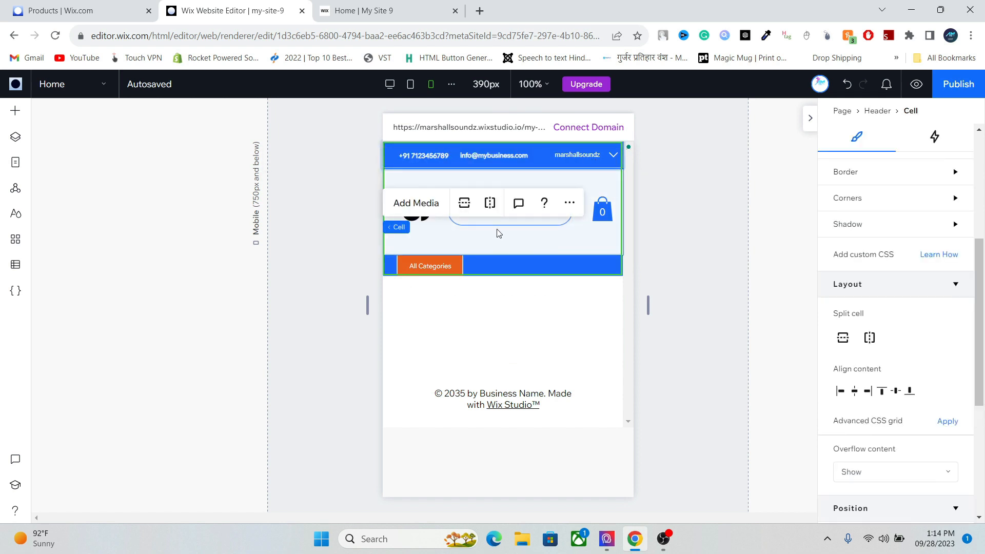
- Publish the site, dismiss the confirmation, and go to the live site
click(953, 85)
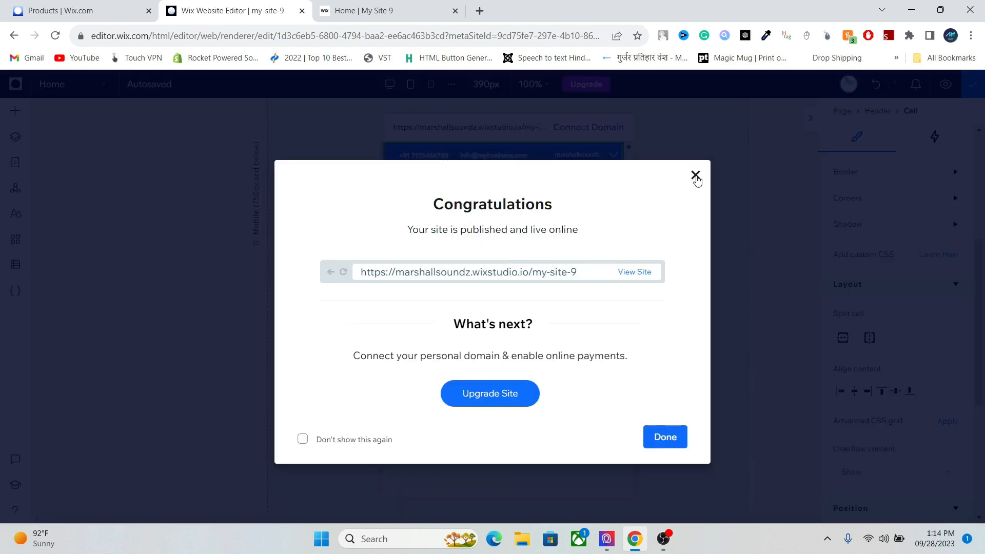
click(695, 175)
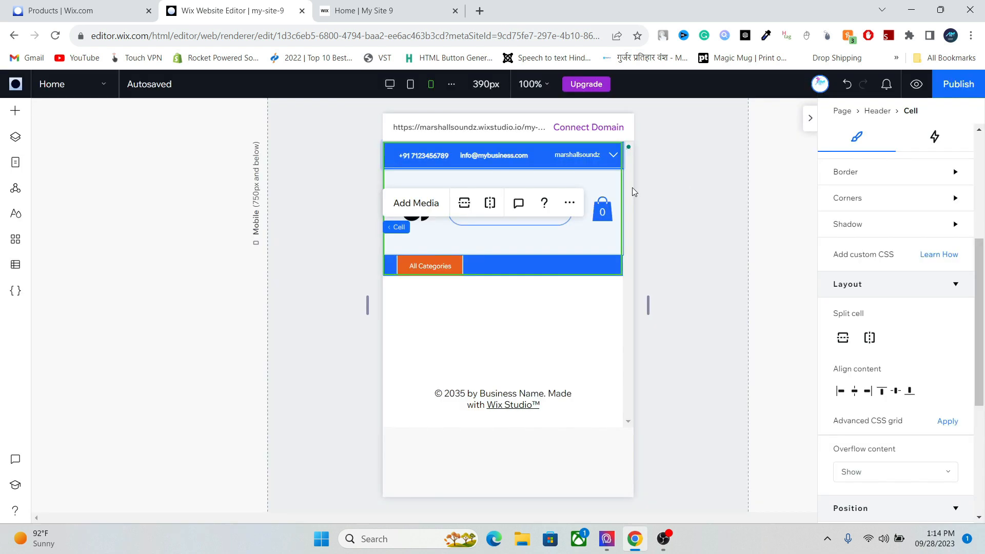
click(503, 241)
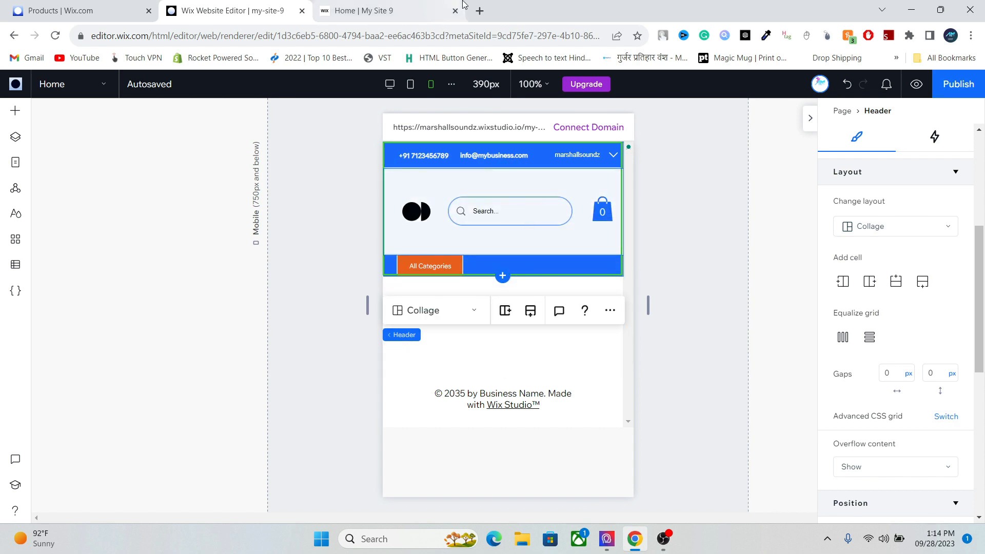
click(387, 5)
- Run a PageSpeed Insights analysis on the live site's address
click(286, 31)
key(ctrl+c)
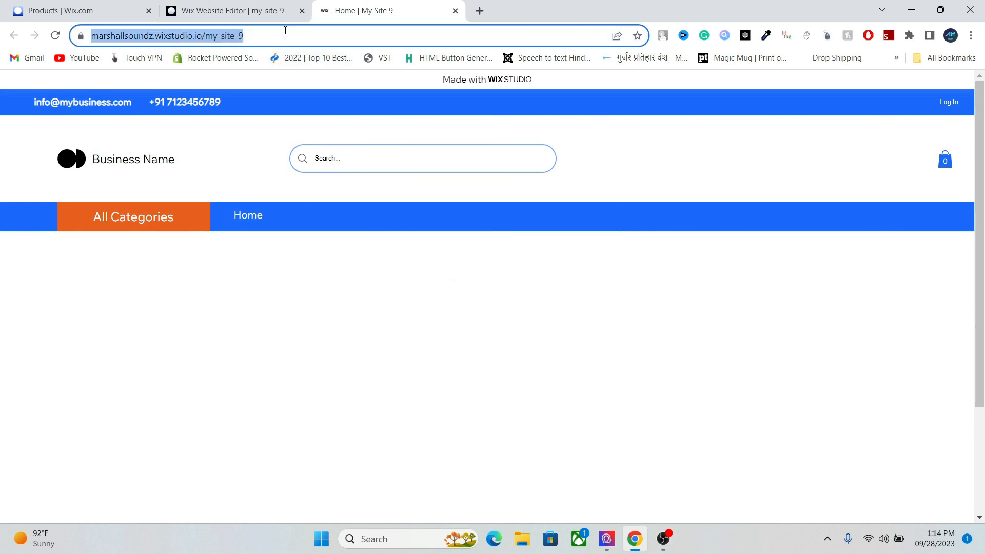
click(481, 9)
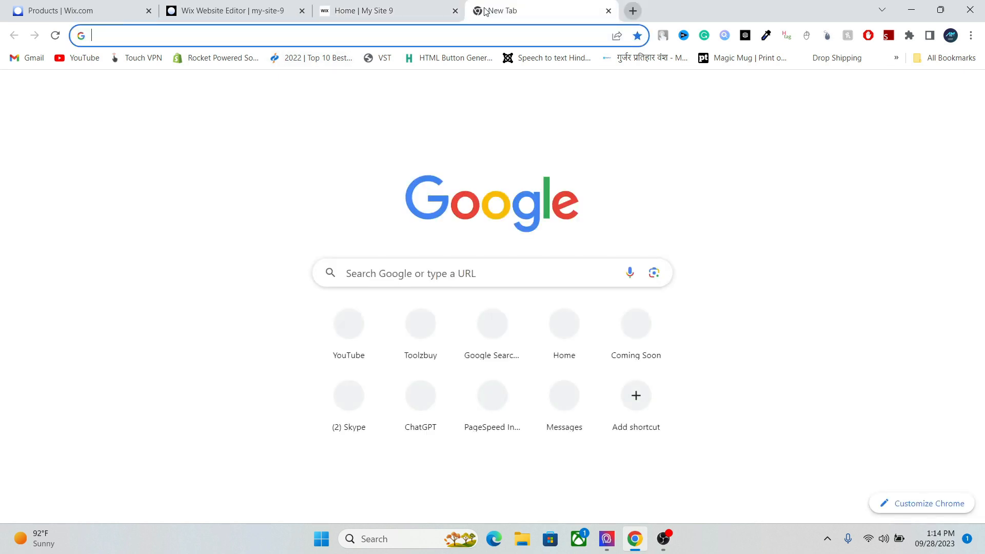
text(pagespeed.web.dev)
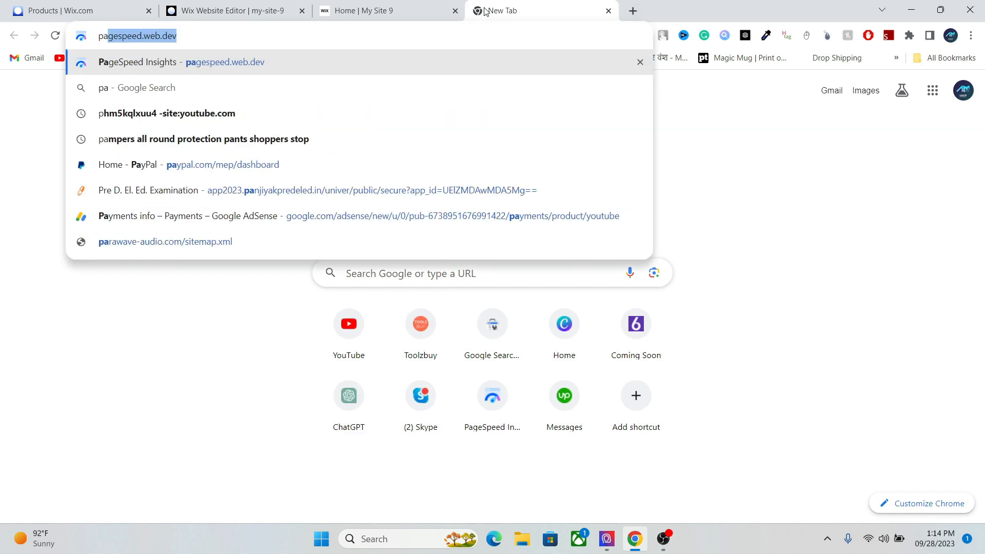
click(356, 60)
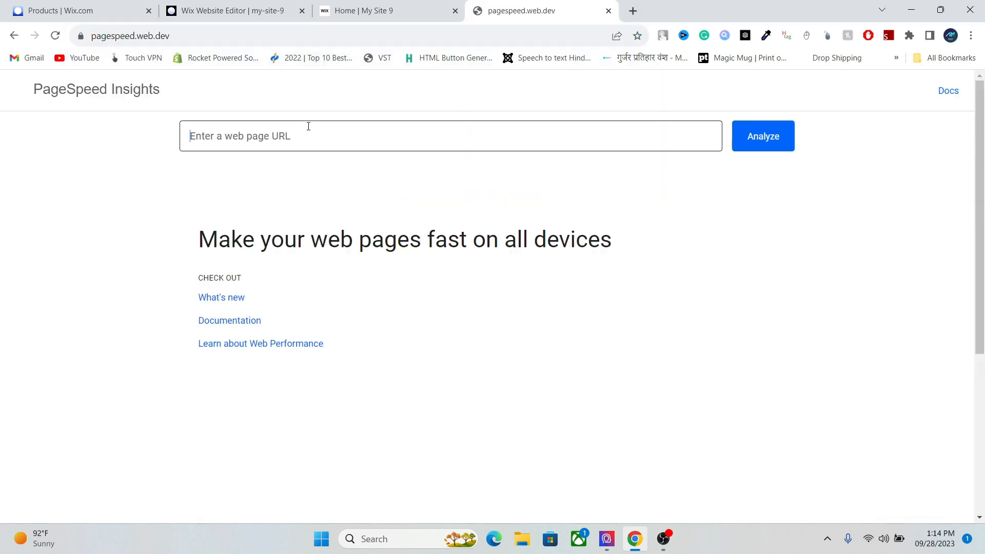
click(364, 134)
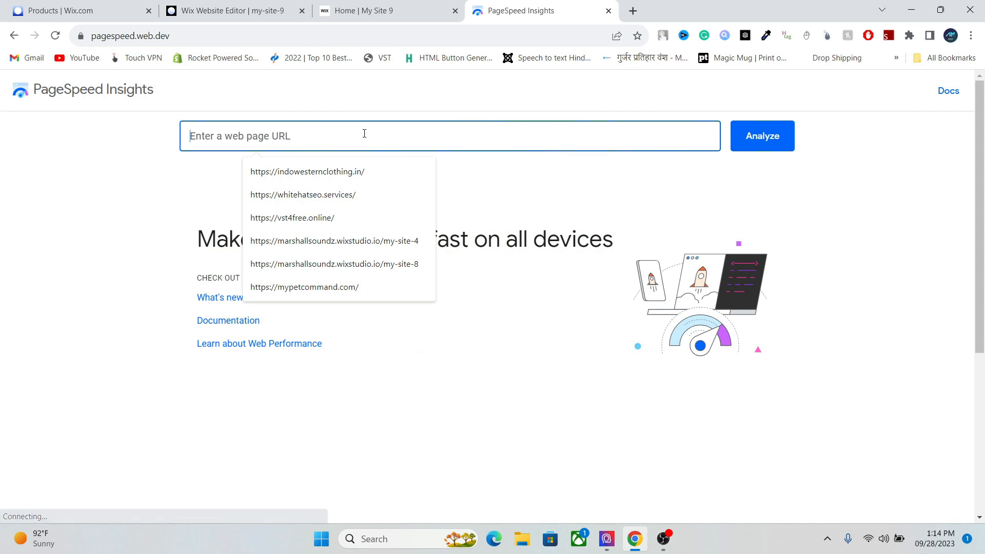
key(ctrl+v)
key(Return)
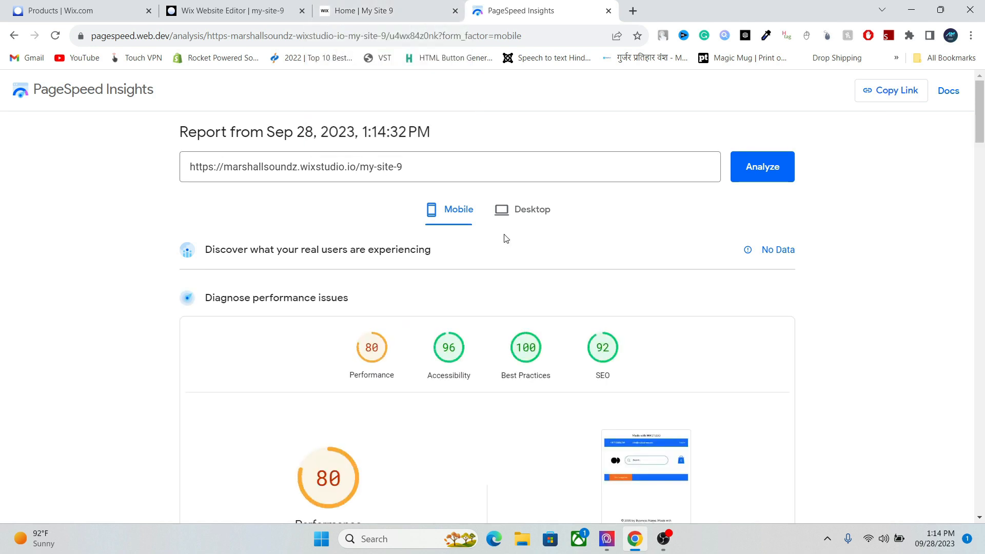
- Review the desktop (96) and mobile (80) performance scores, then return to the Wix editor
click(539, 221)
drag(980, 102, 980, 132)
click(452, 126)
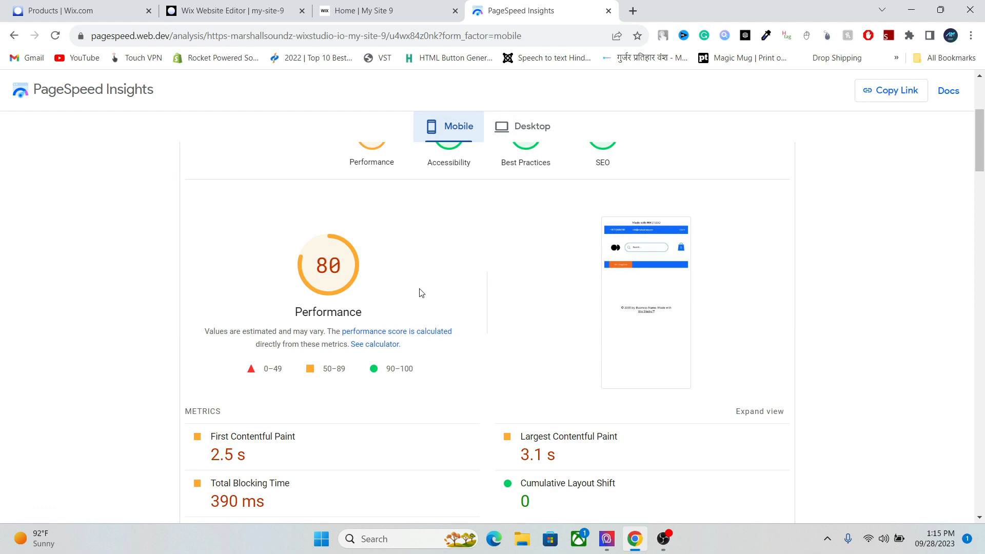
click(348, 5)
click(279, 9)
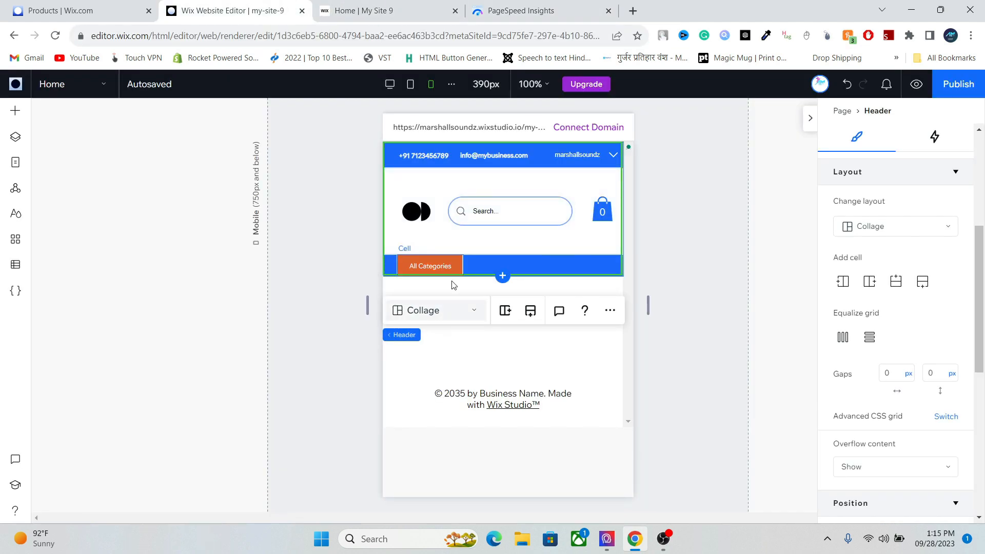
- Switch the editor to the 1280px desktop layout and hide the Inspector panel
click(393, 91)
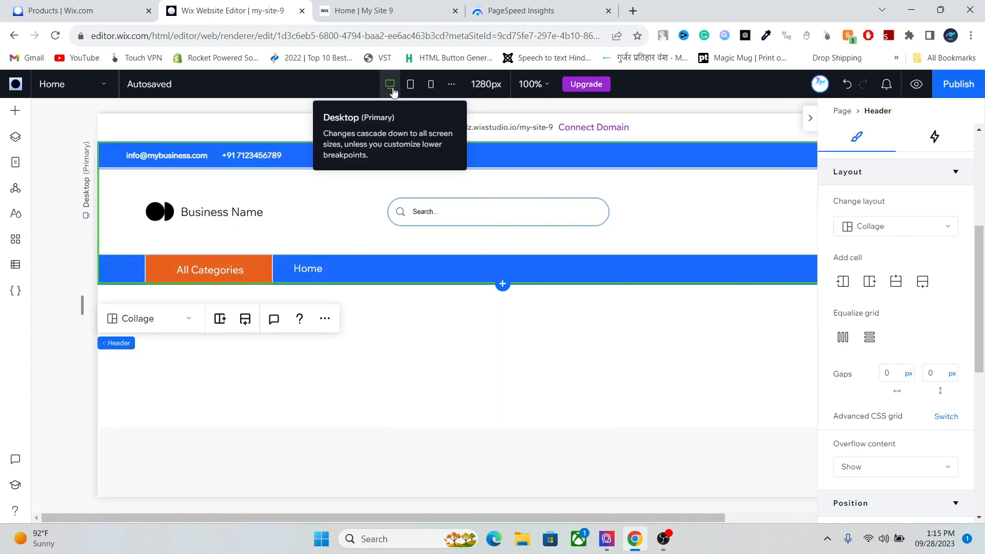
click(600, 380)
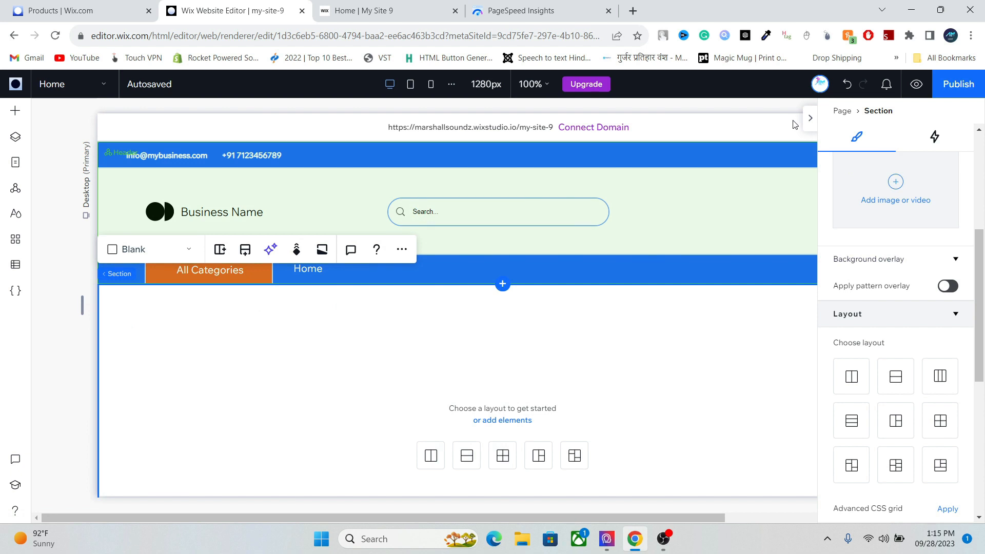
click(810, 118)
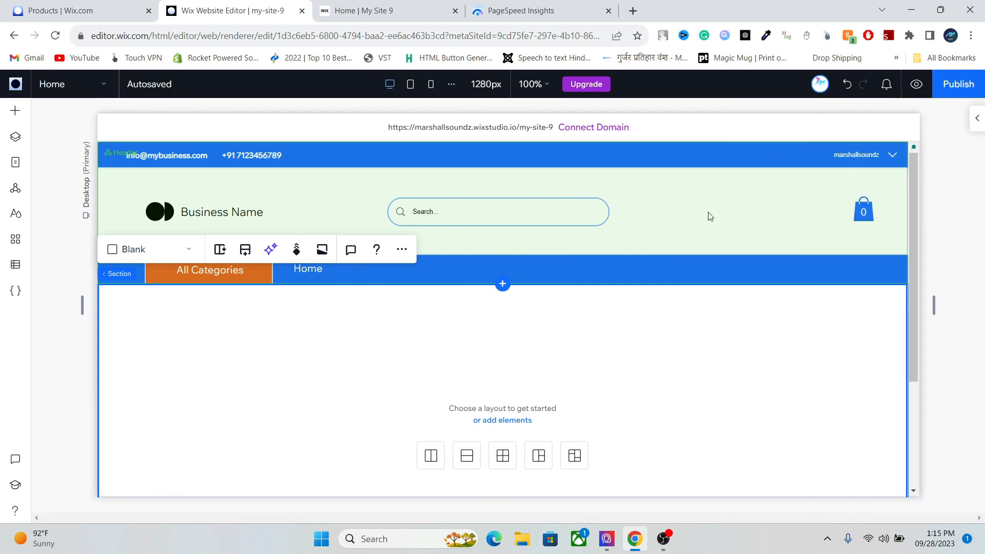